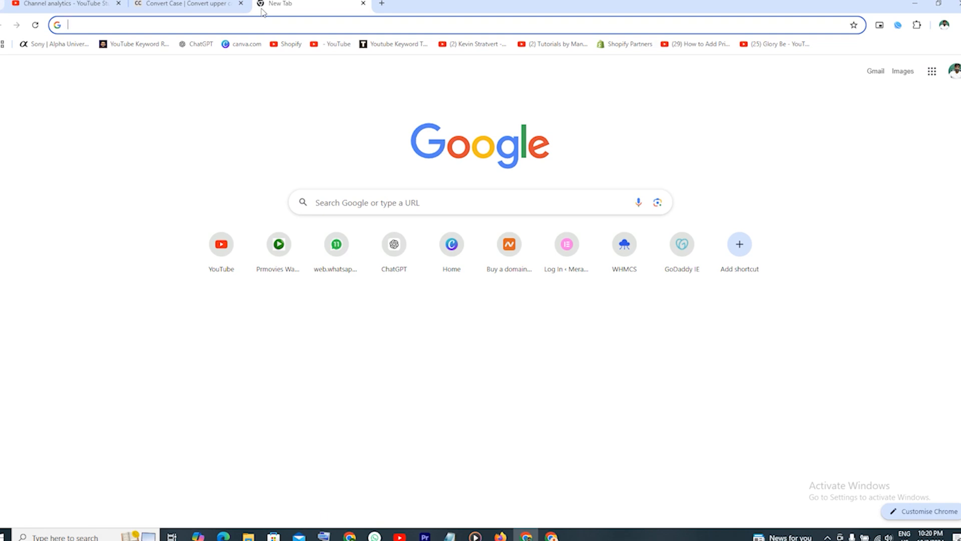
# Step: Search Google for 'shopify' and open the official shopify.com home page
pyautogui.write('sho')
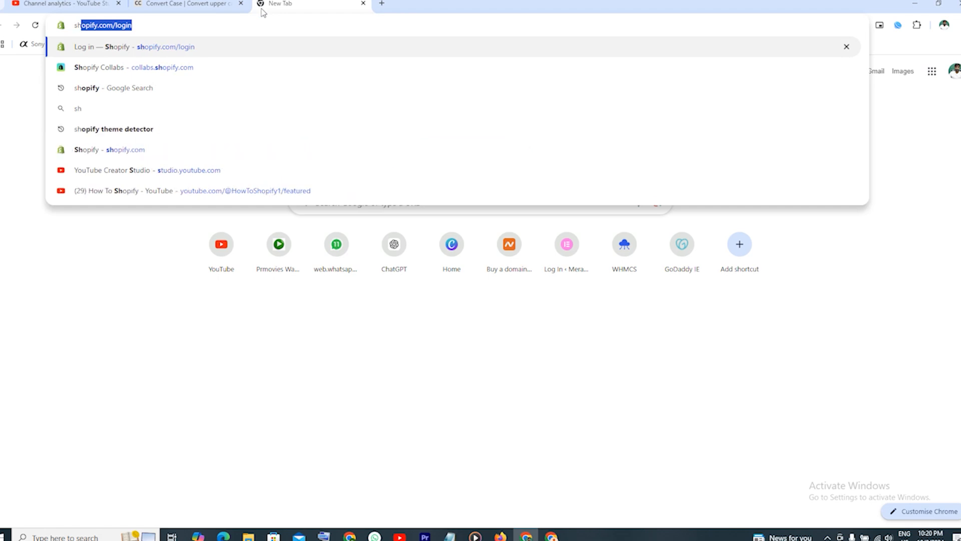
pyautogui.write('pify')
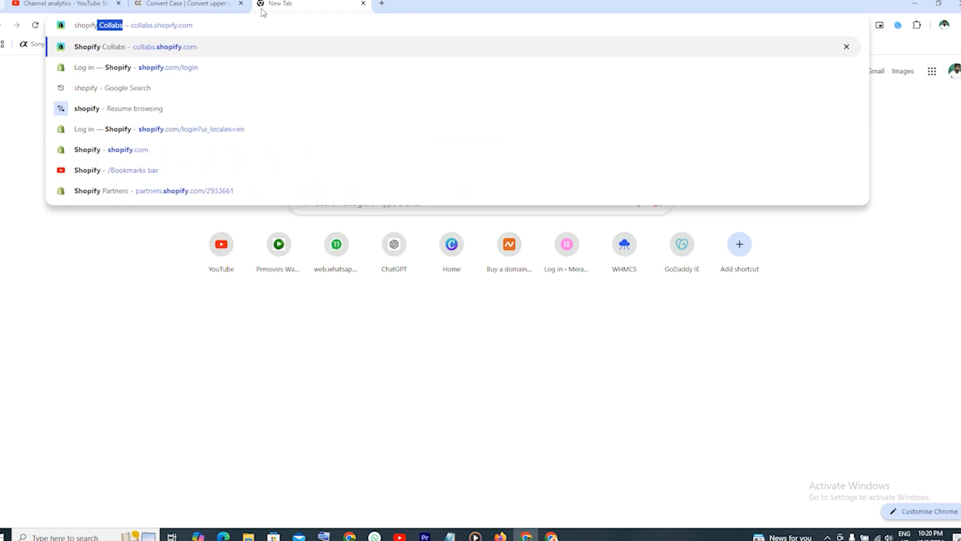
pyautogui.press('BackSpace')
pyautogui.press('Return')
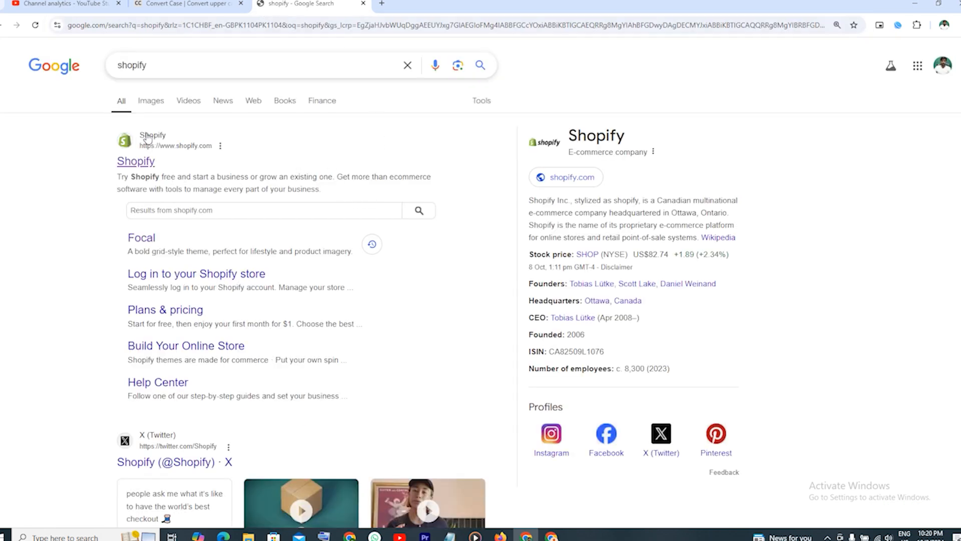
pyautogui.click(137, 167)
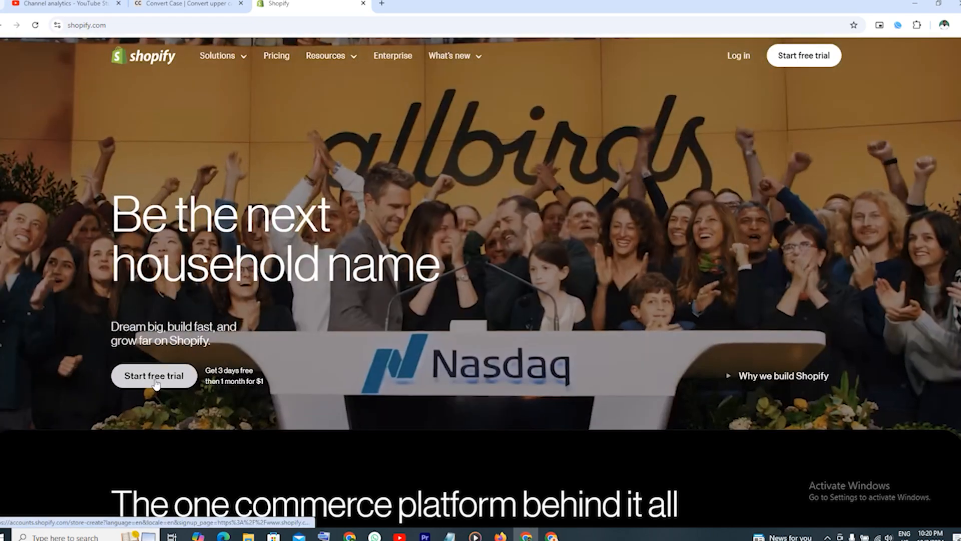
# Step: Start the free trial, answering 'I'm just starting' and selling through 'An online store'
pyautogui.click(154, 381)
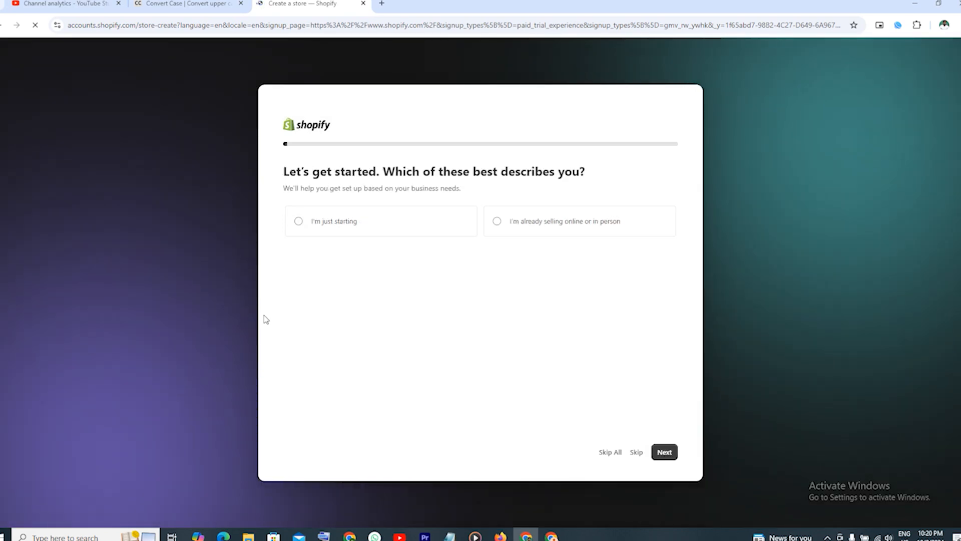
pyautogui.click(298, 222)
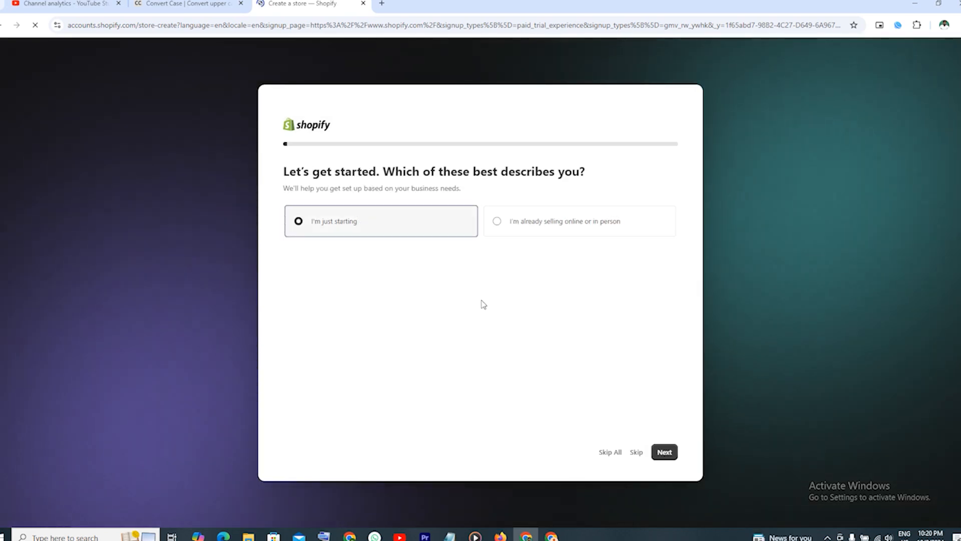
pyautogui.click(665, 452)
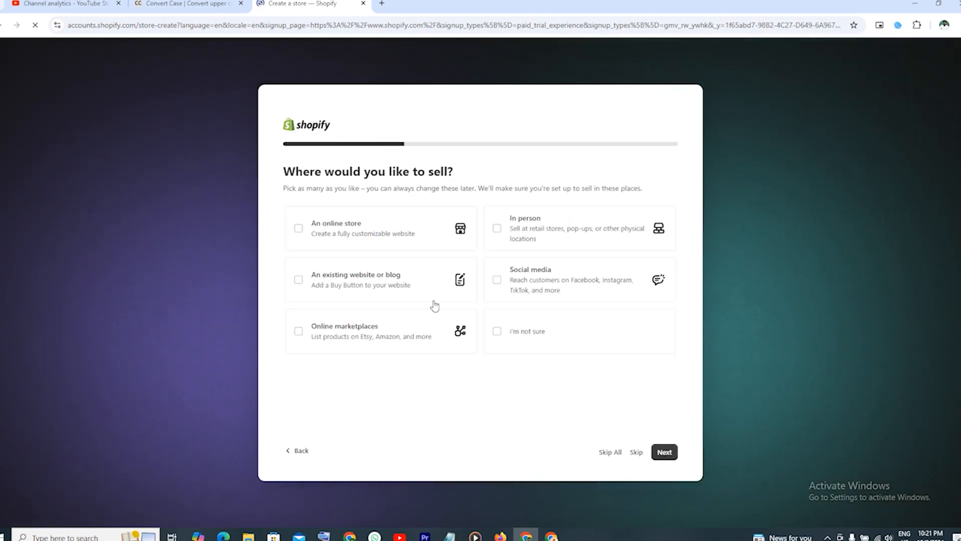
pyautogui.click(299, 228)
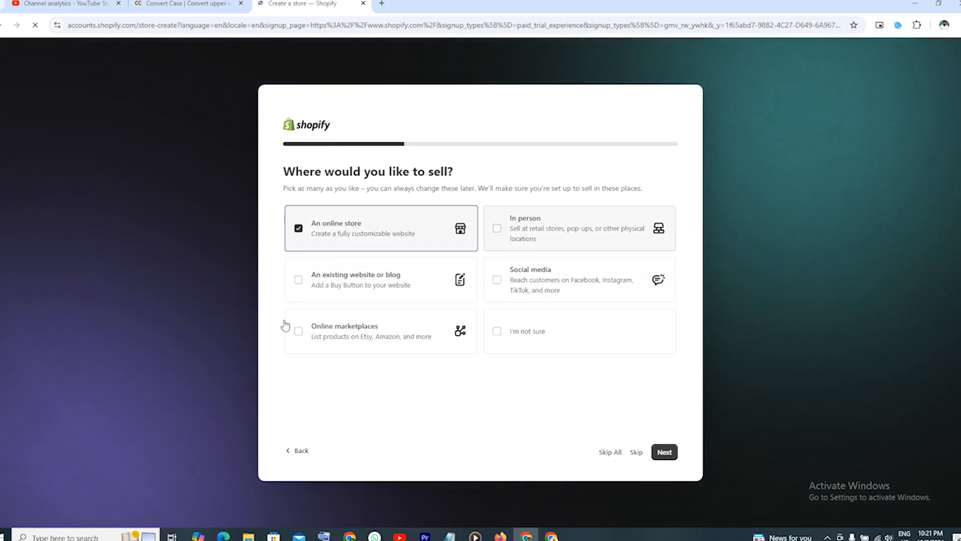
pyautogui.click(664, 454)
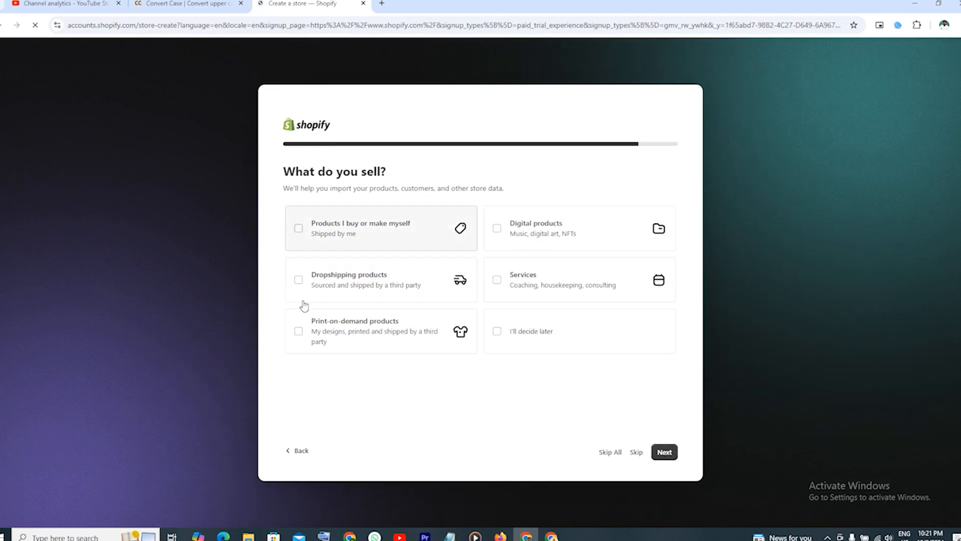
# Step: Choose 'Products I buy or make myself' and 'Print-on-demand' as what the store sells
pyautogui.click(299, 280)
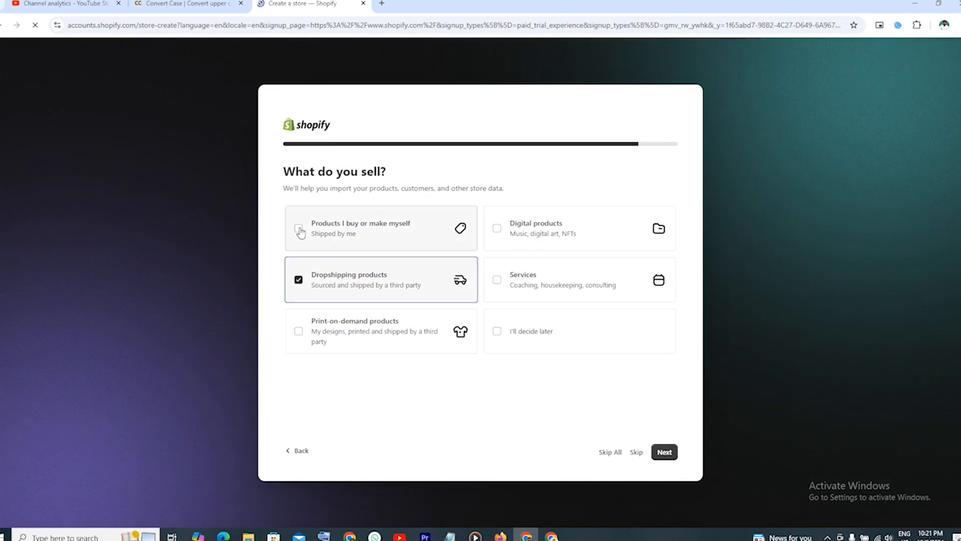
pyautogui.click(299, 229)
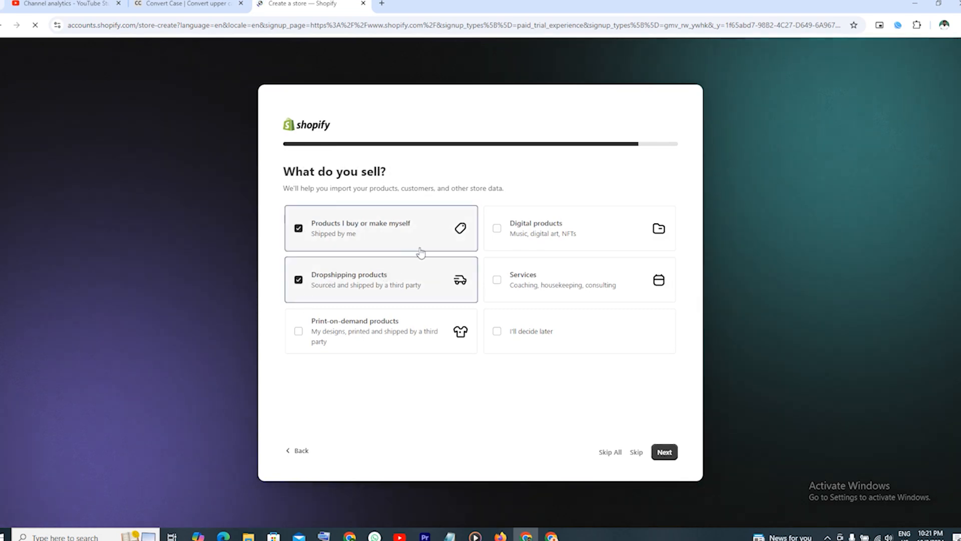
pyautogui.click(300, 334)
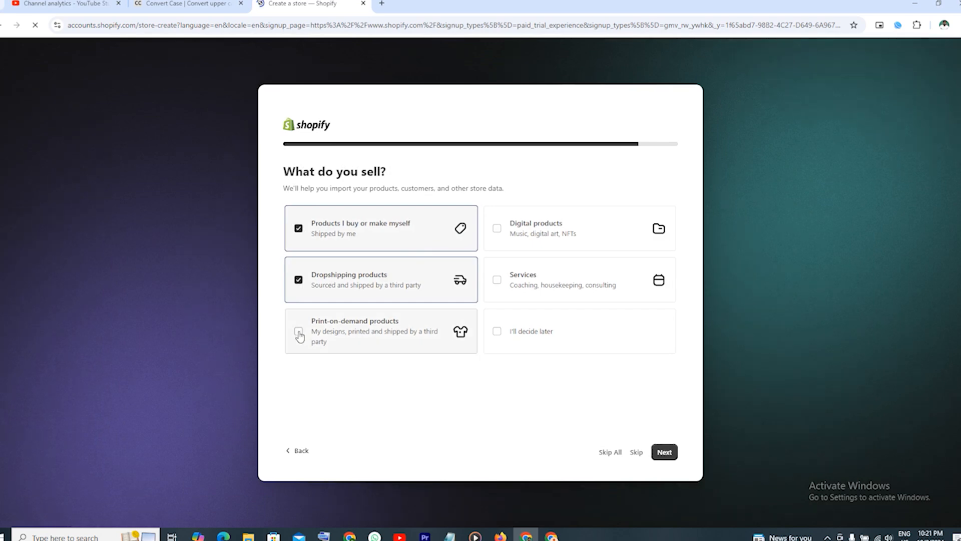
pyautogui.click(300, 280)
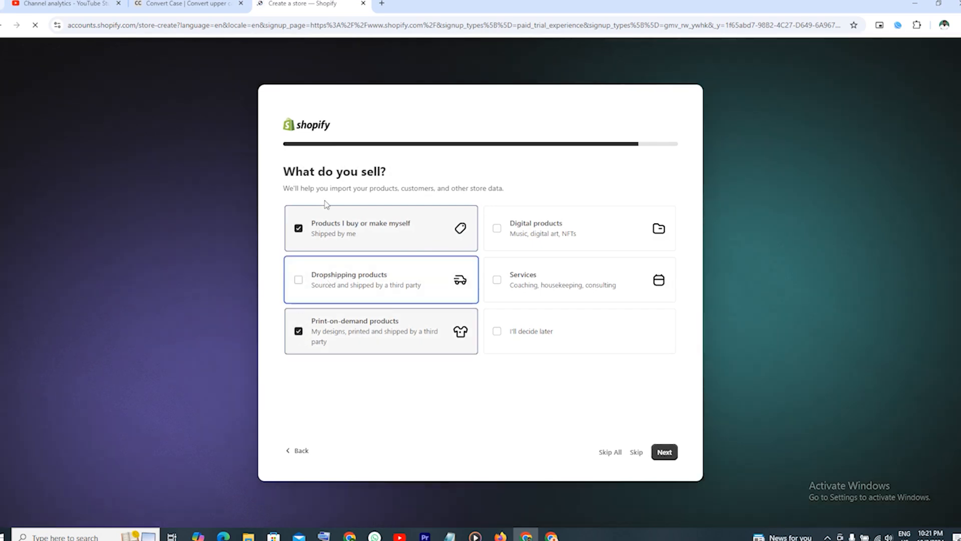
pyautogui.click(665, 452)
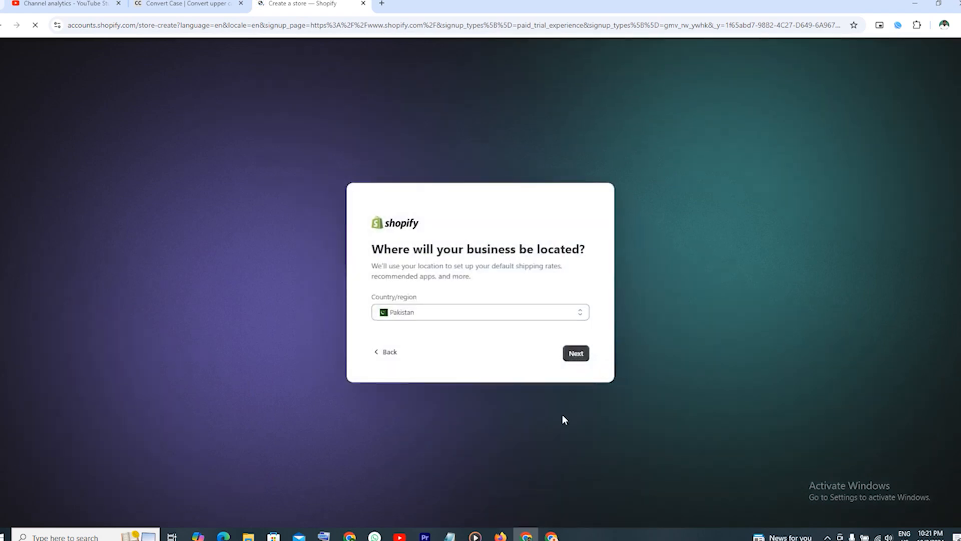
# Step: Keep Pakistan as the business country/region and submit the location
pyautogui.click(453, 312)
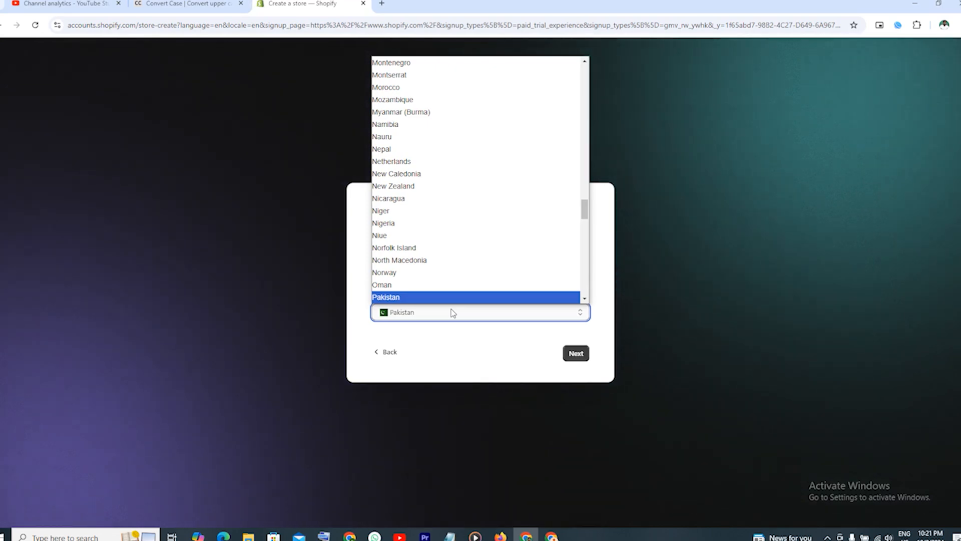
pyautogui.click(469, 347)
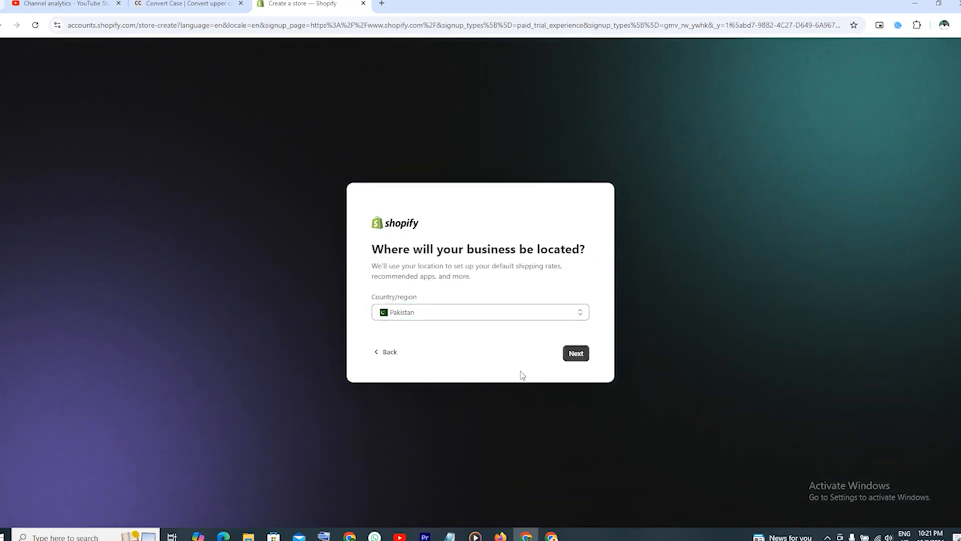
pyautogui.click(572, 355)
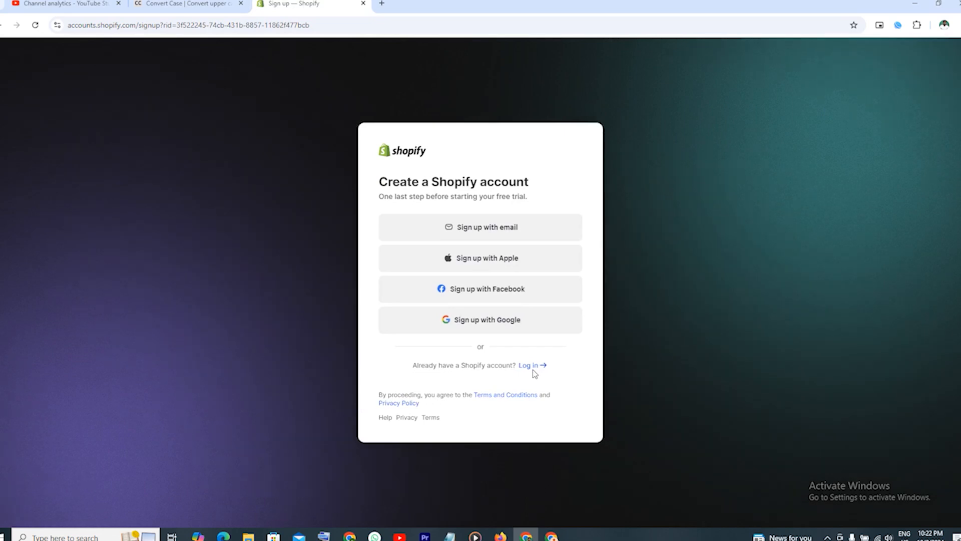
# Step: Sign up with a Google account, completing login with a recovery code
pyautogui.click(489, 325)
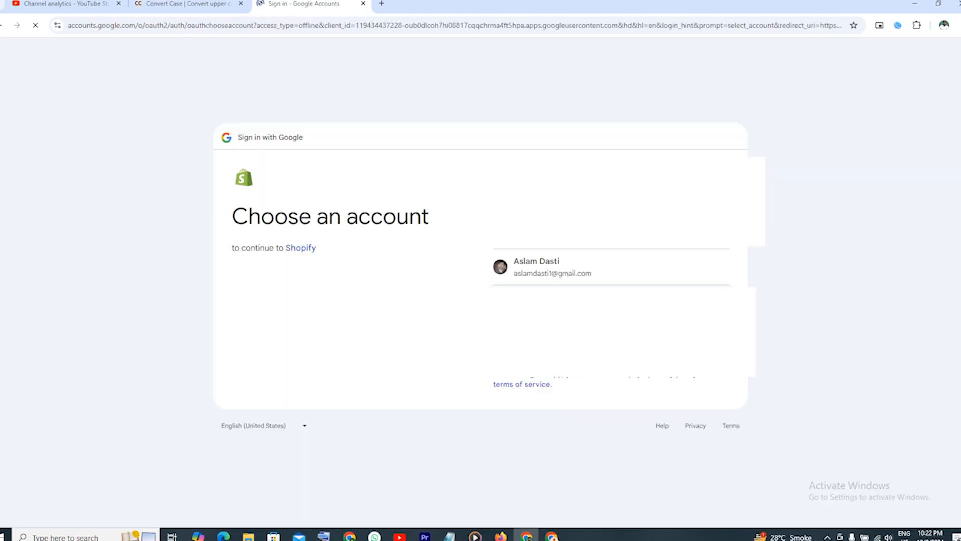
pyautogui.click(541, 277)
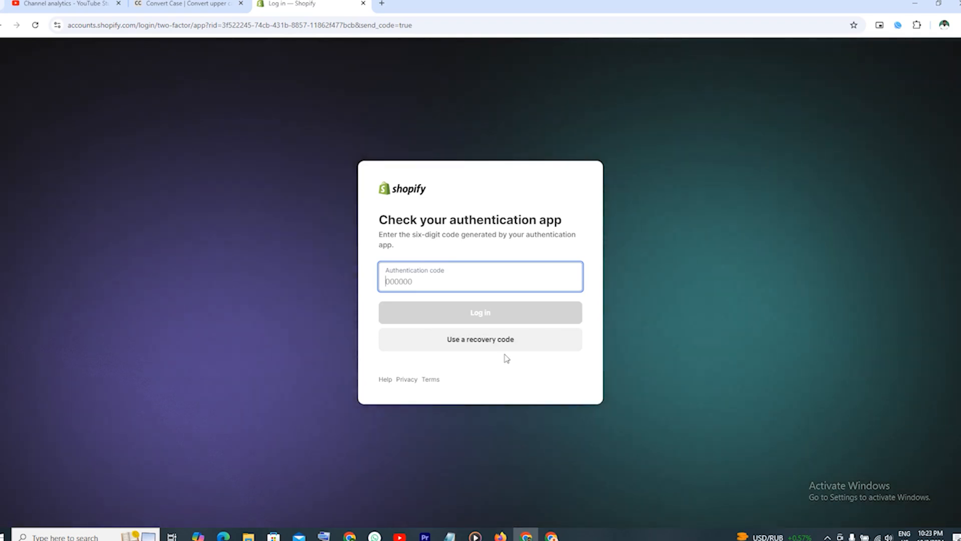
pyautogui.click(478, 348)
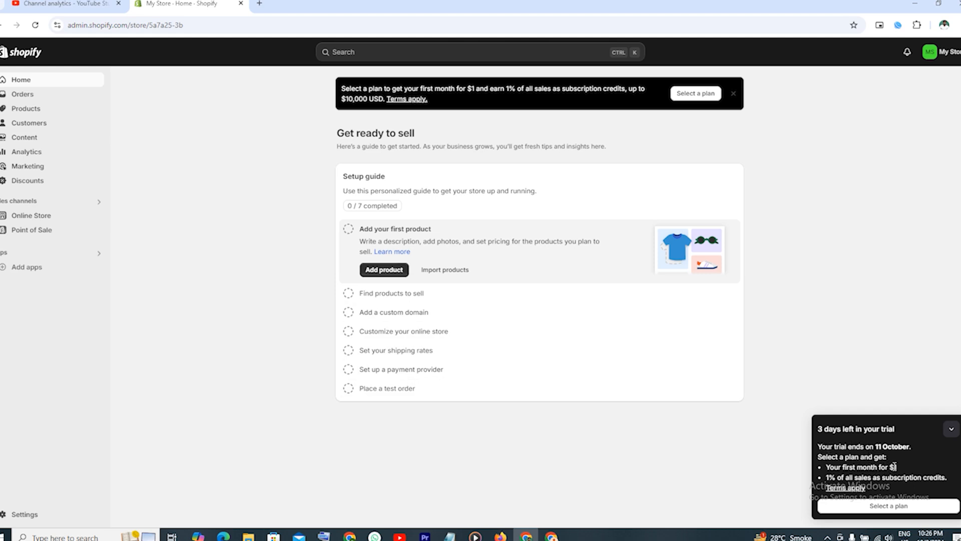
# Step: Collapse the '3 days left in your trial' reminder on the admin home
pyautogui.moveTo(890, 467); pyautogui.dragTo(900, 469)
pyautogui.click(951, 429)
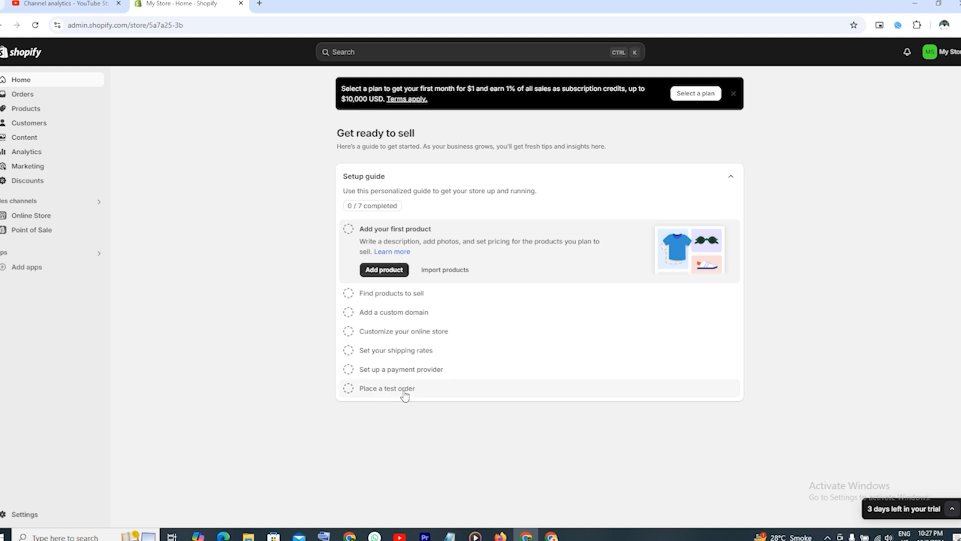
pyautogui.click(97, 216)
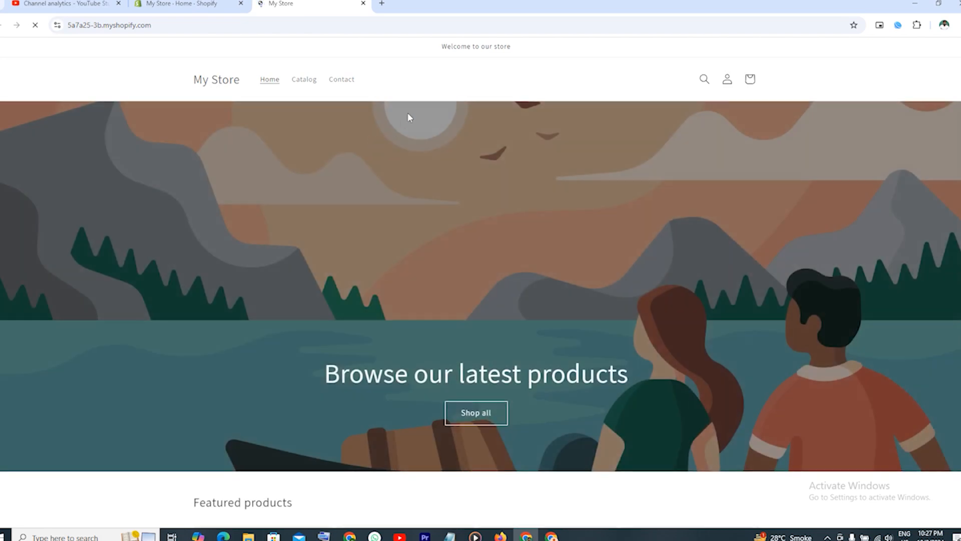
pyautogui.scroll(-5, 396, 170)
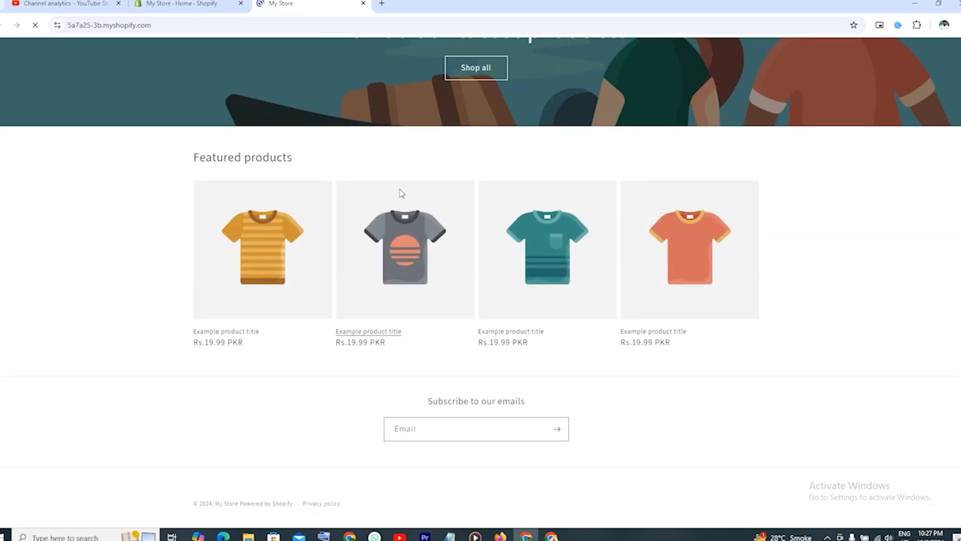
pyautogui.scroll(5, 399, 189)
pyautogui.click(193, 6)
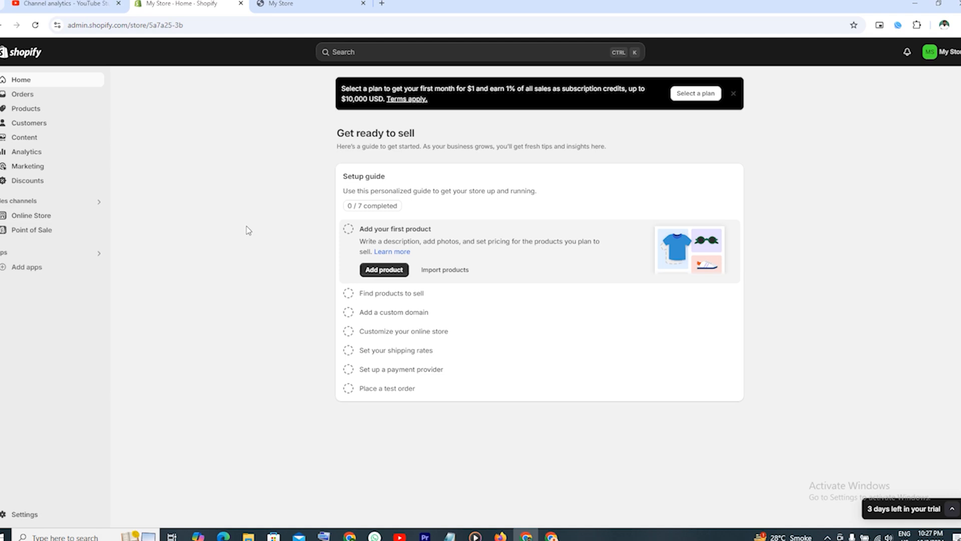
# Step: Open Online Store > Themes and scroll down to the Popular free themes
pyautogui.click(44, 220)
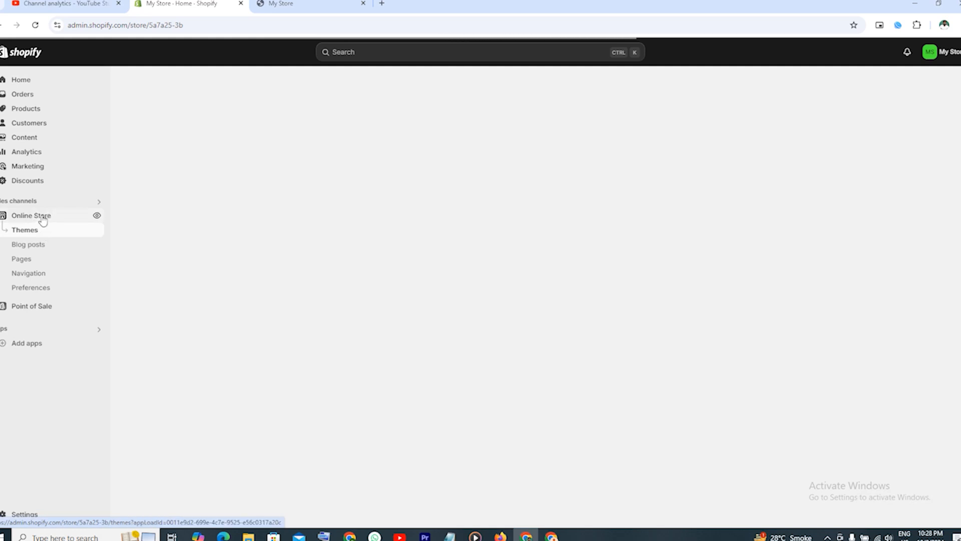
pyautogui.rightClick(242, 142)
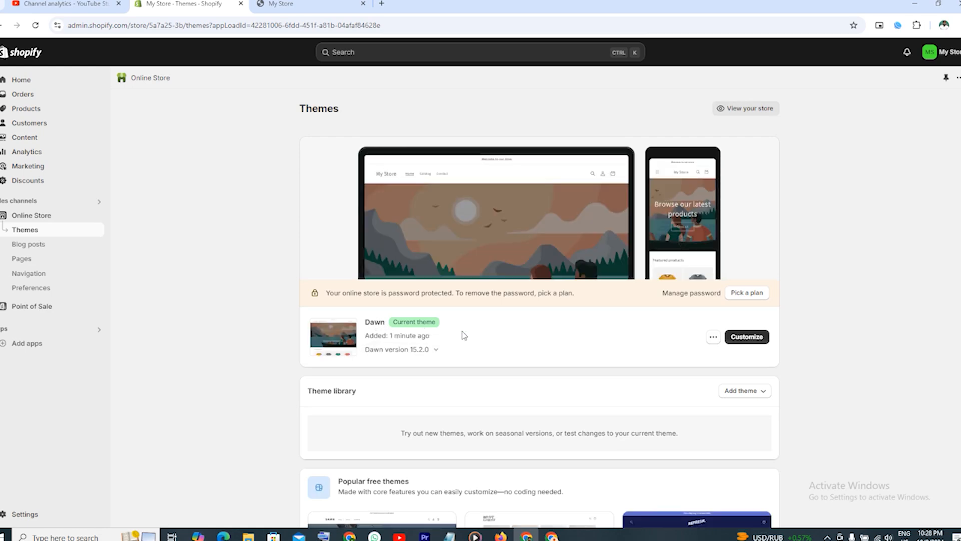
pyautogui.scroll(-5, 464, 335)
pyautogui.scroll(4, 461, 332)
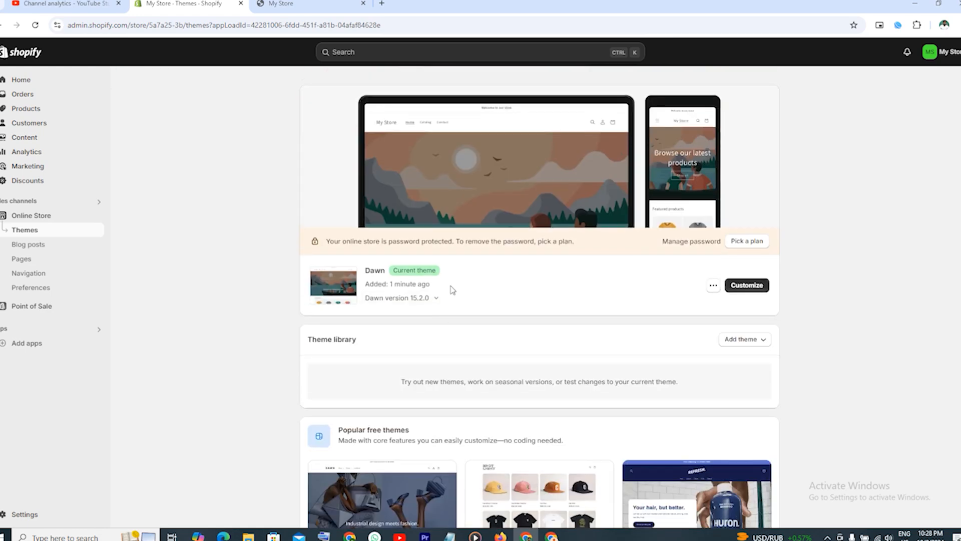
pyautogui.scroll(-6, 452, 289)
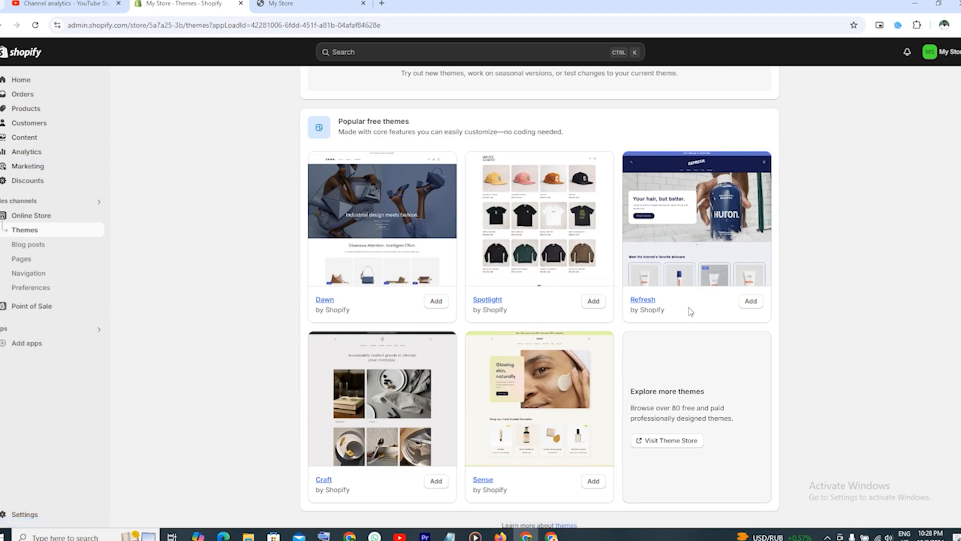
pyautogui.scroll(-1, 689, 312)
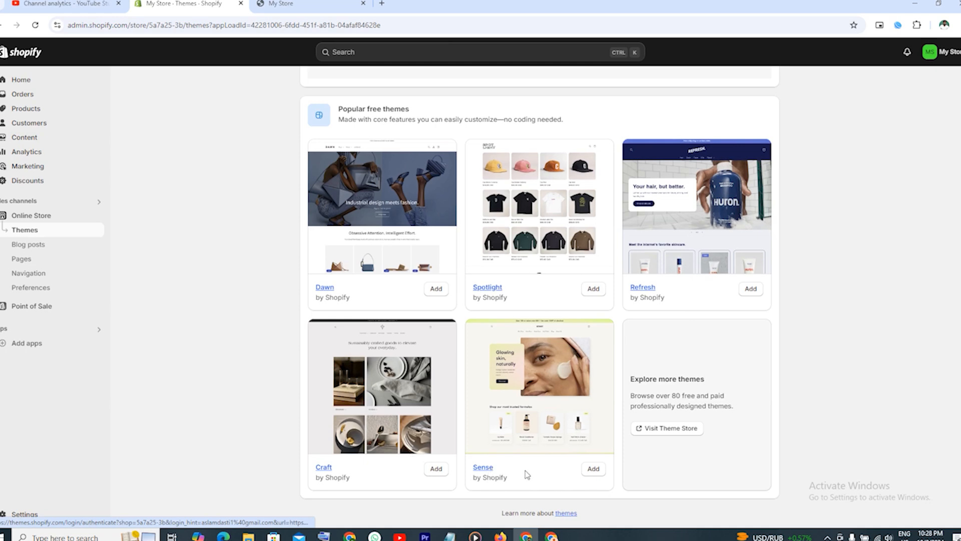
# Step: Filter the Theme Store to Free and browse the 13 free themes down to Colorblock
pyautogui.click(658, 430)
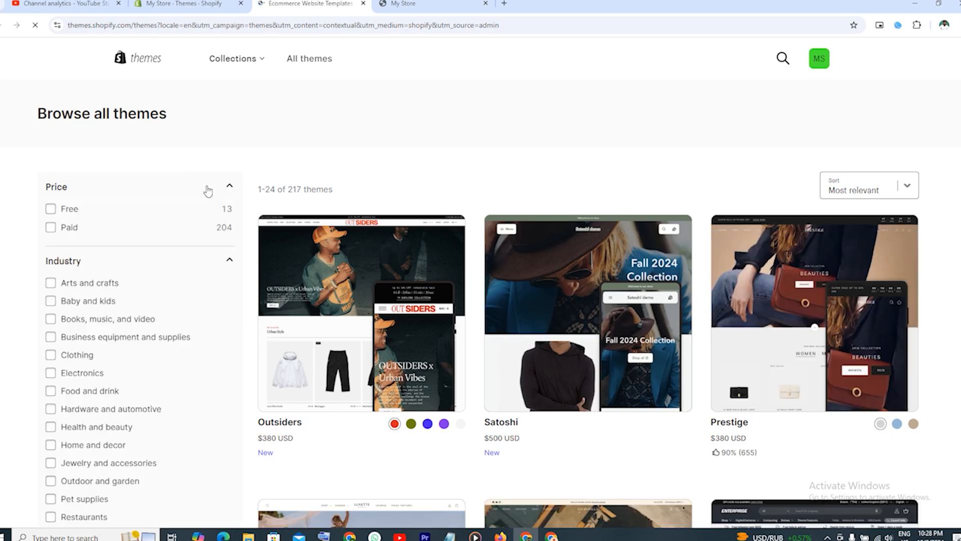
pyautogui.click(51, 210)
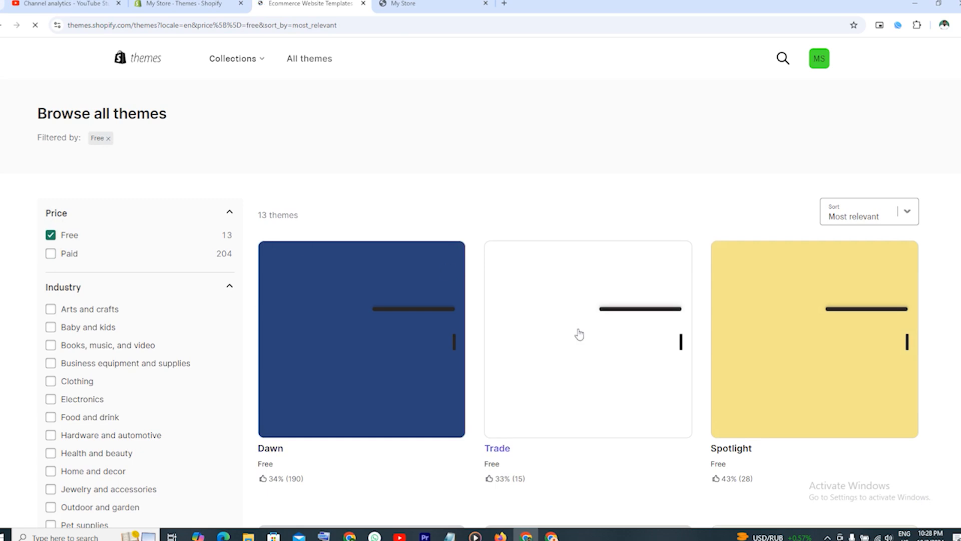
pyautogui.scroll(-4, 576, 333)
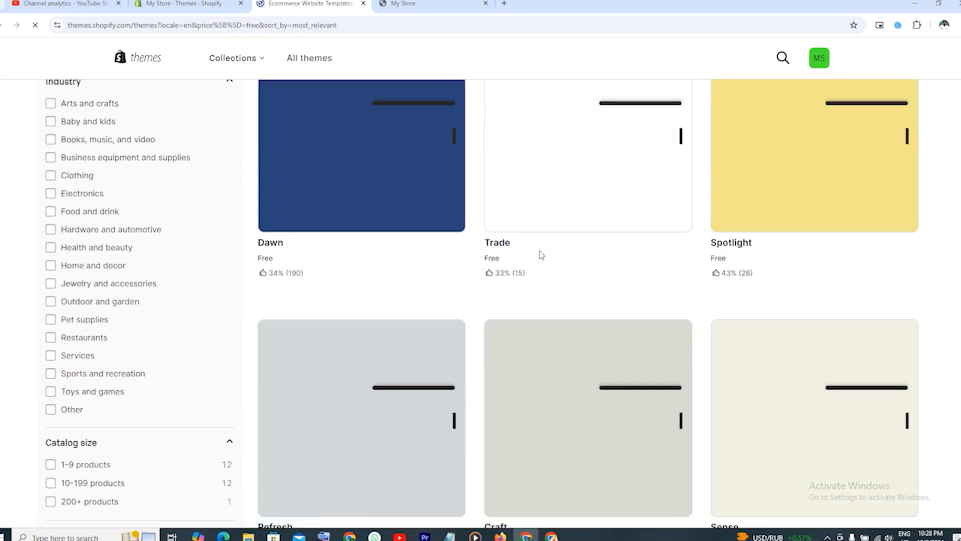
pyautogui.scroll(-1, 794, 270)
pyautogui.scroll(-3, 781, 271)
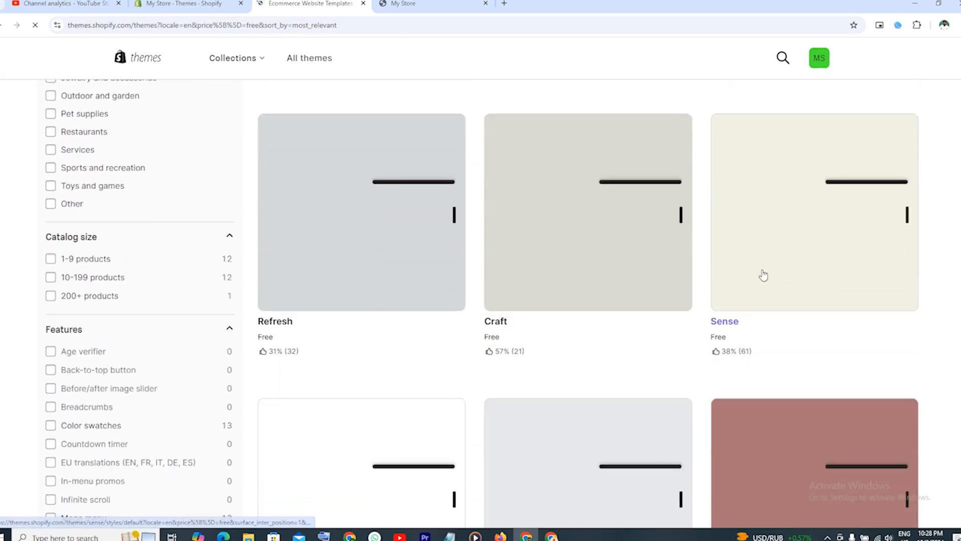
pyautogui.scroll(-1, 684, 349)
pyautogui.scroll(-4, 600, 355)
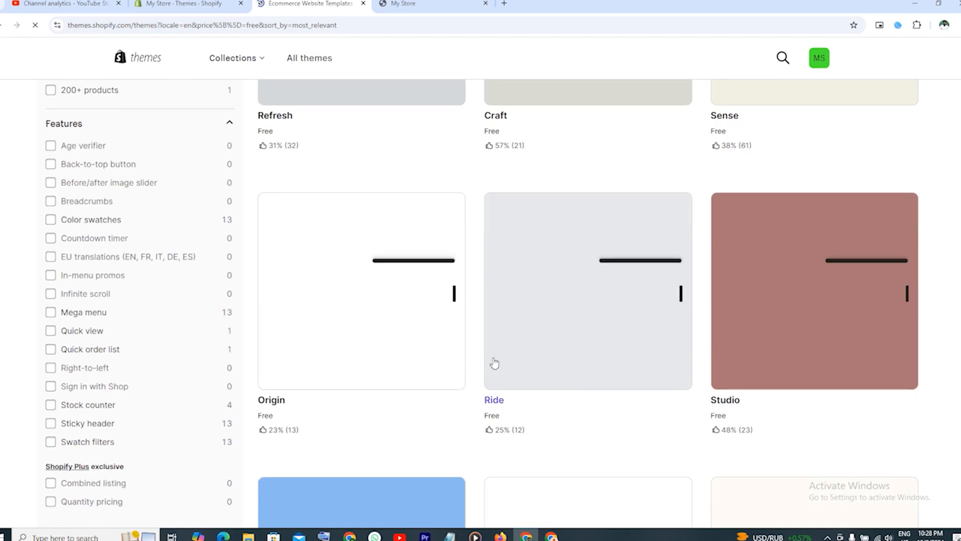
pyautogui.scroll(-2, 601, 405)
pyautogui.scroll(-4, 465, 450)
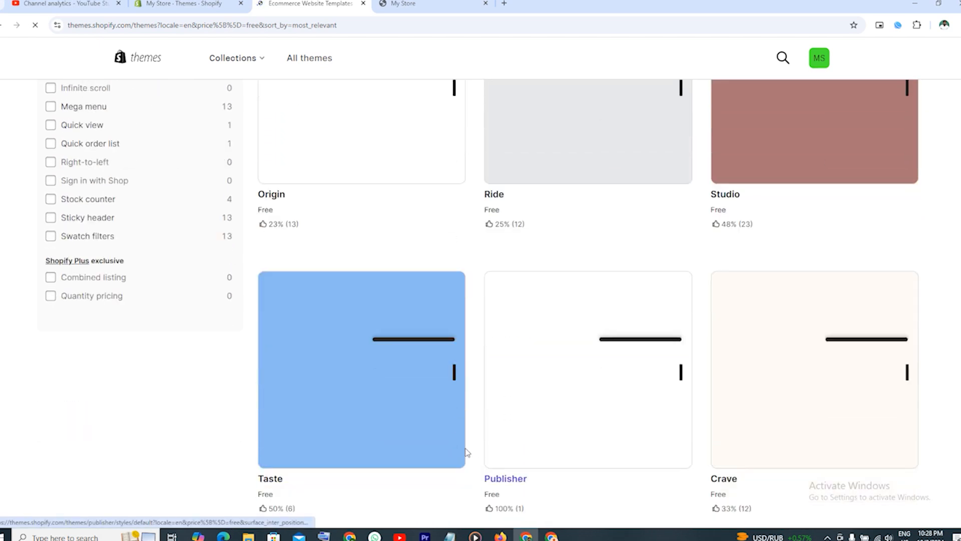
pyautogui.scroll(-4, 696, 346)
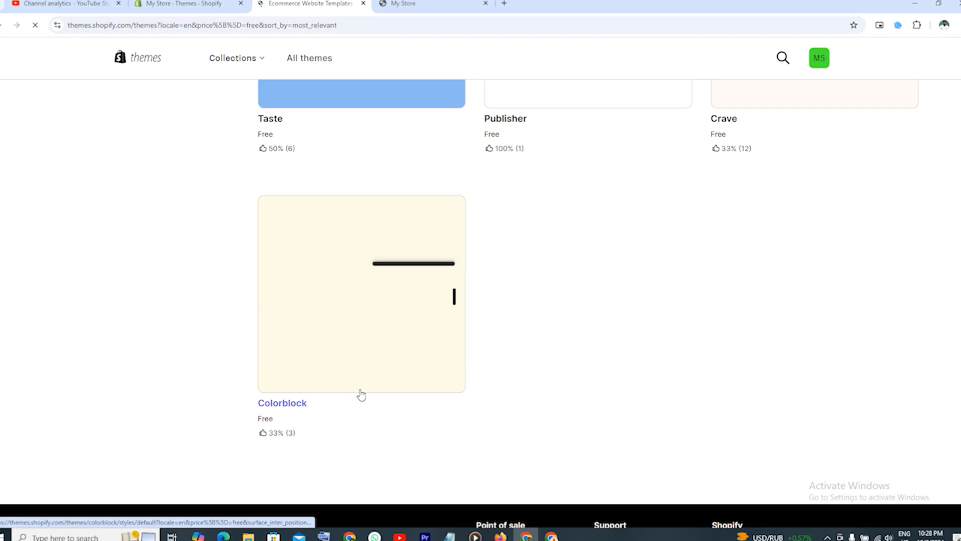
pyautogui.scroll(2, 360, 395)
pyautogui.scroll(20, 428, 393)
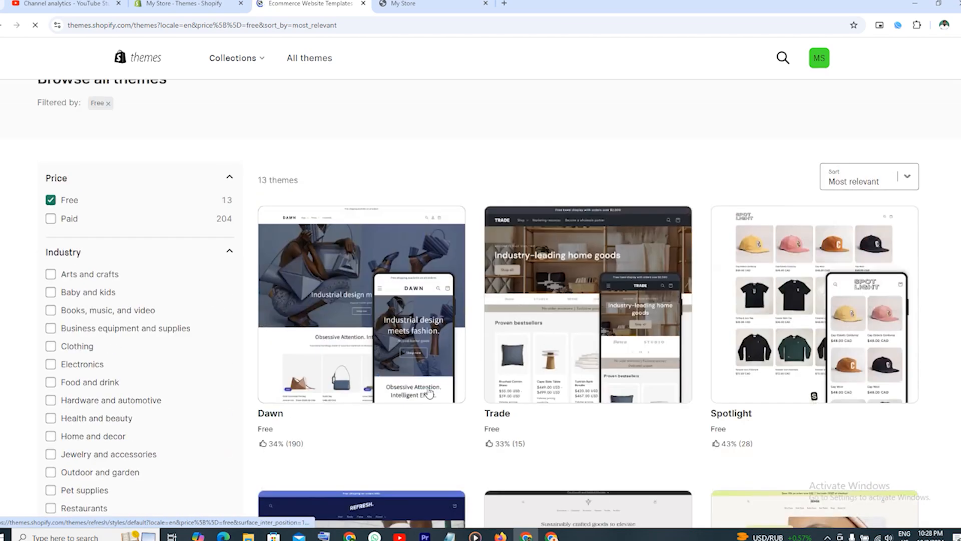
pyautogui.scroll(-5, 541, 388)
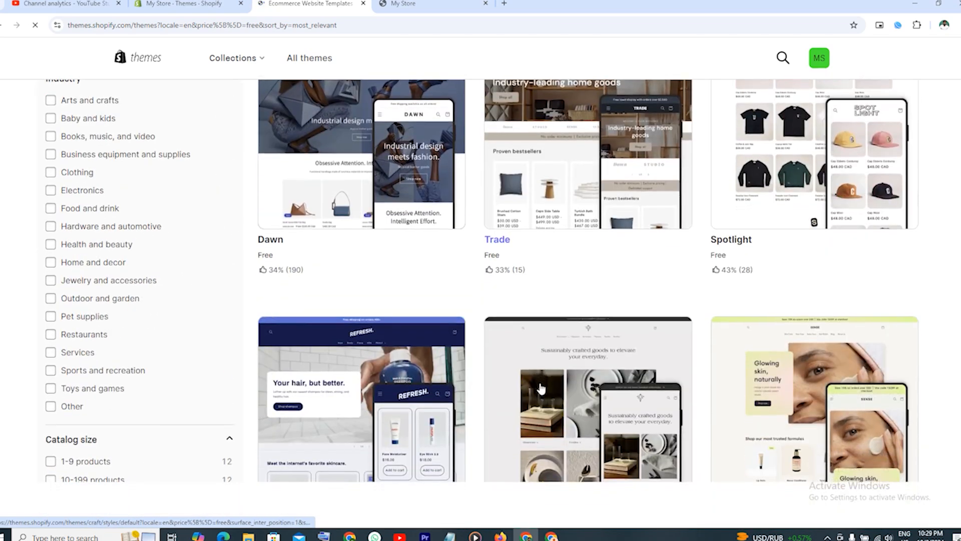
pyautogui.scroll(-2, 541, 388)
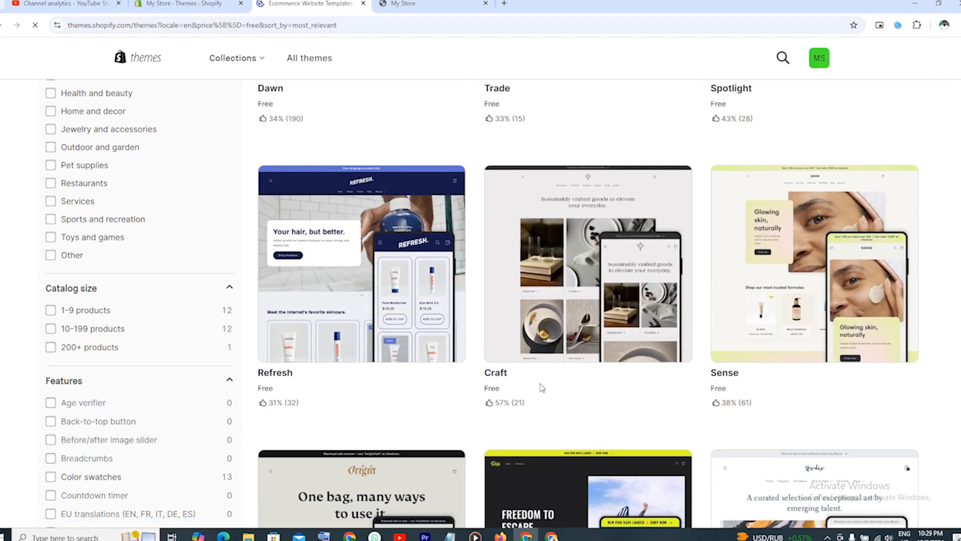
pyautogui.scroll(-3, 541, 388)
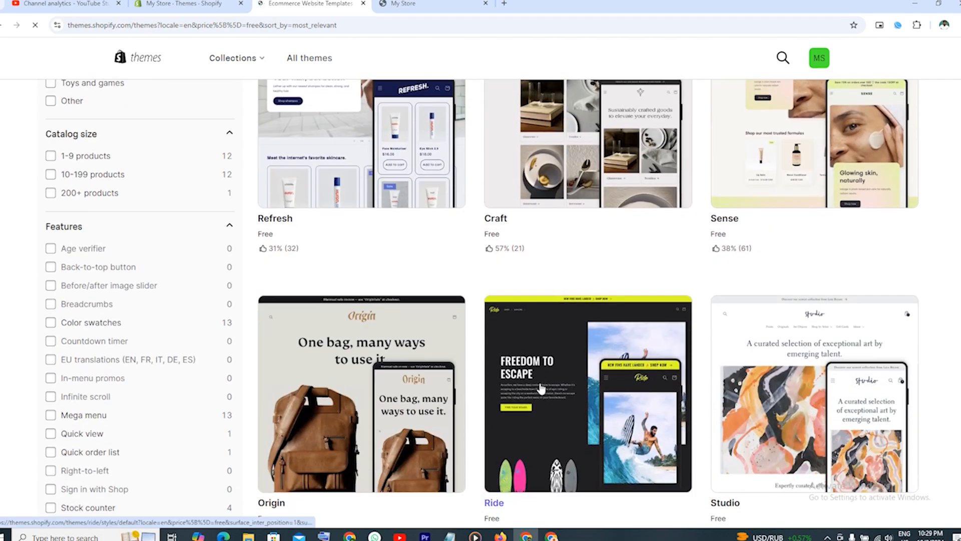
pyautogui.scroll(-3, 541, 387)
pyautogui.scroll(-3, 541, 388)
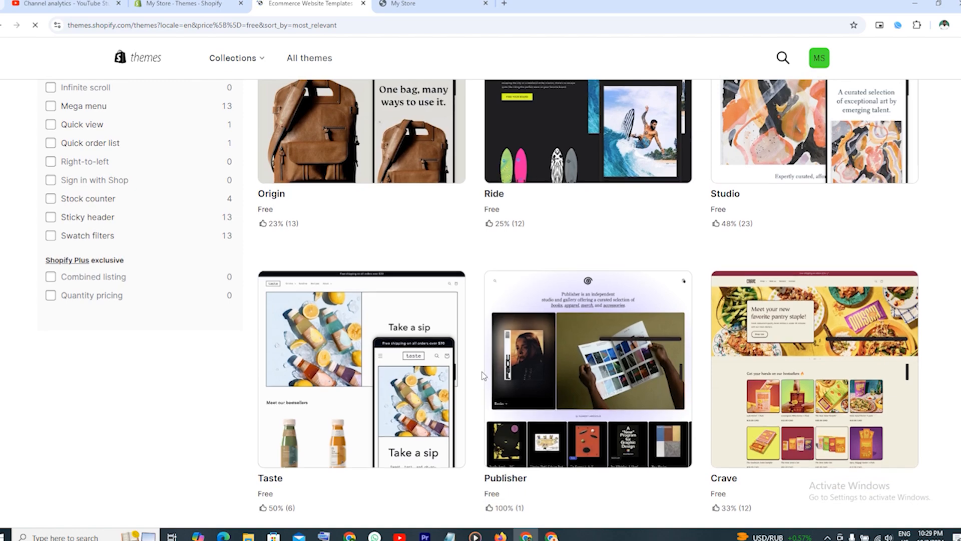
pyautogui.scroll(-5, 483, 375)
pyautogui.scroll(9, 483, 376)
pyautogui.scroll(12, 483, 375)
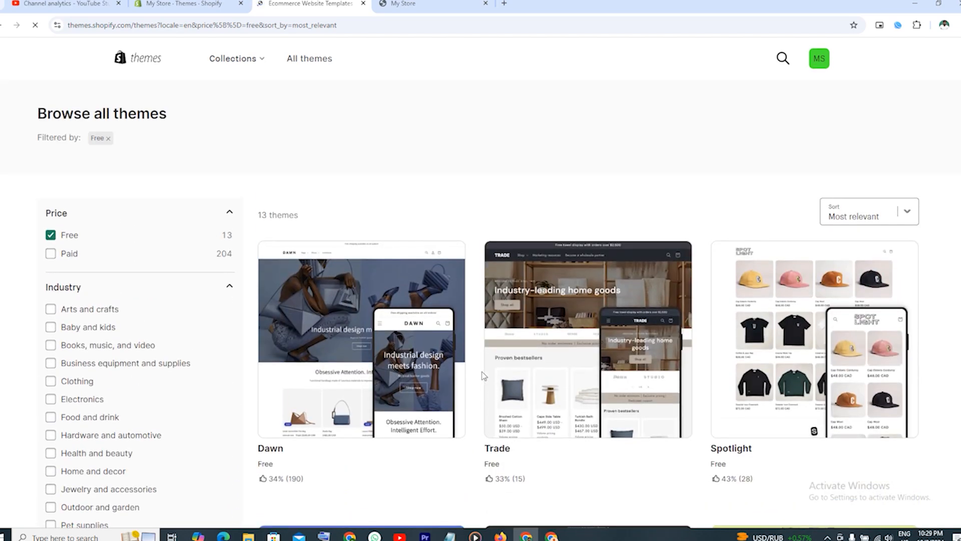
# Step: Switch the price filter to Paid to browse the 204 paid themes, then show the Royal Brand Style store
pyautogui.click(51, 235)
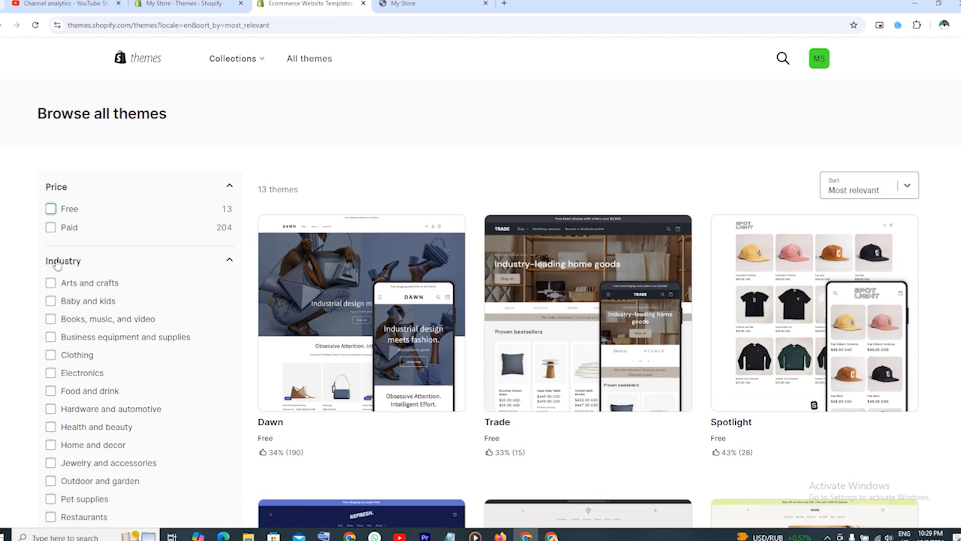
pyautogui.click(50, 228)
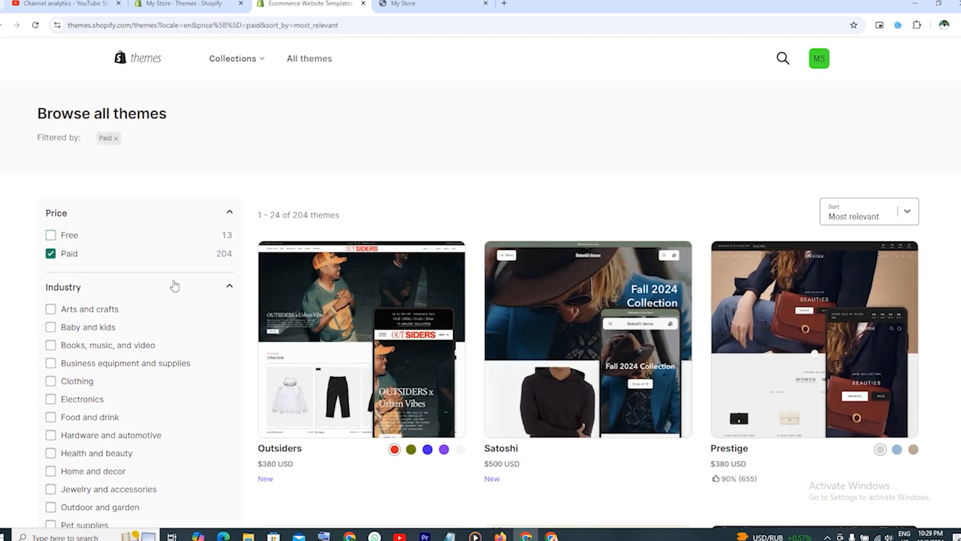
pyautogui.scroll(-3, 381, 325)
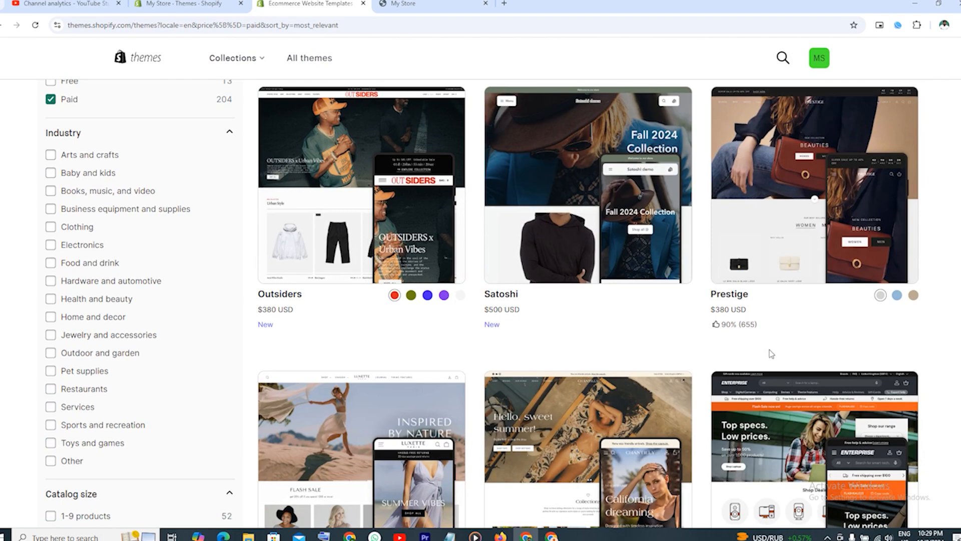
pyautogui.scroll(-6, 714, 322)
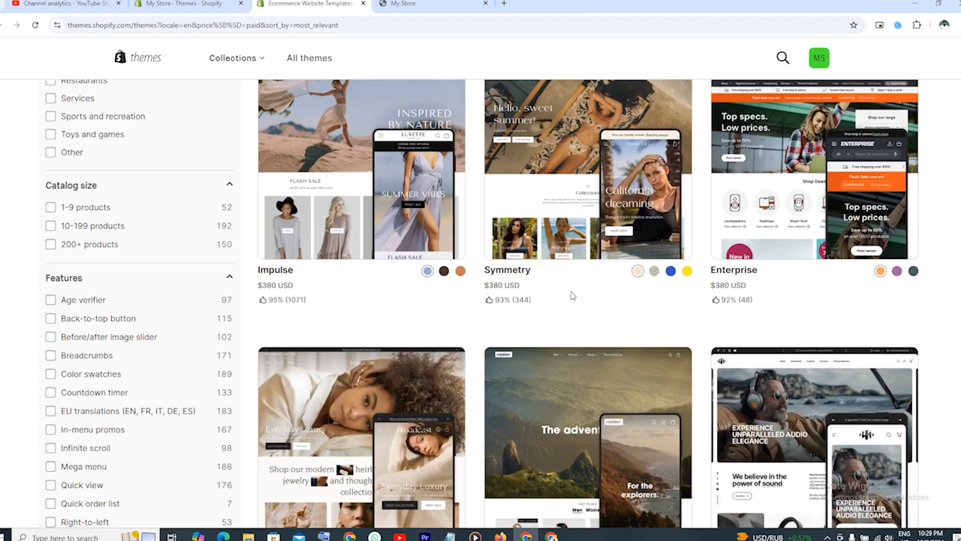
pyautogui.scroll(5, 573, 295)
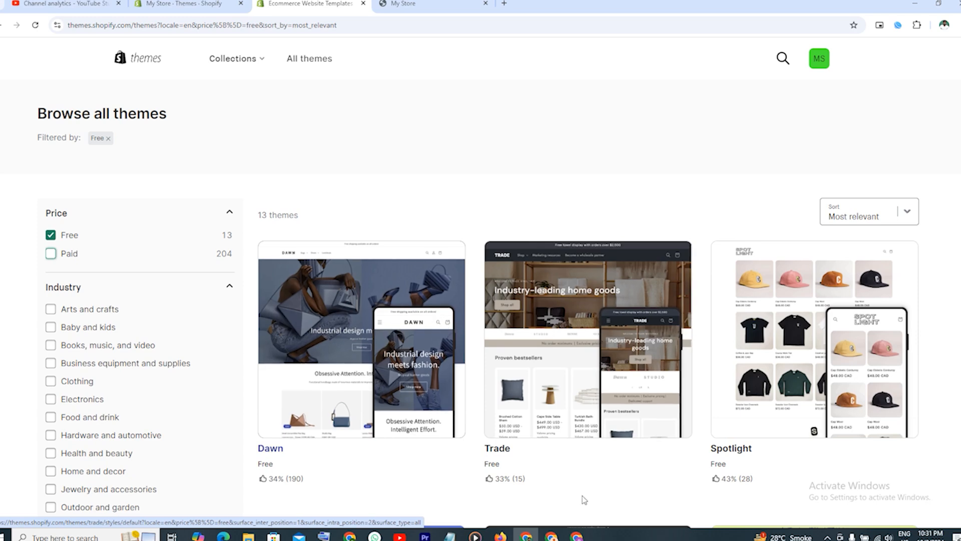
pyautogui.click(576, 536)
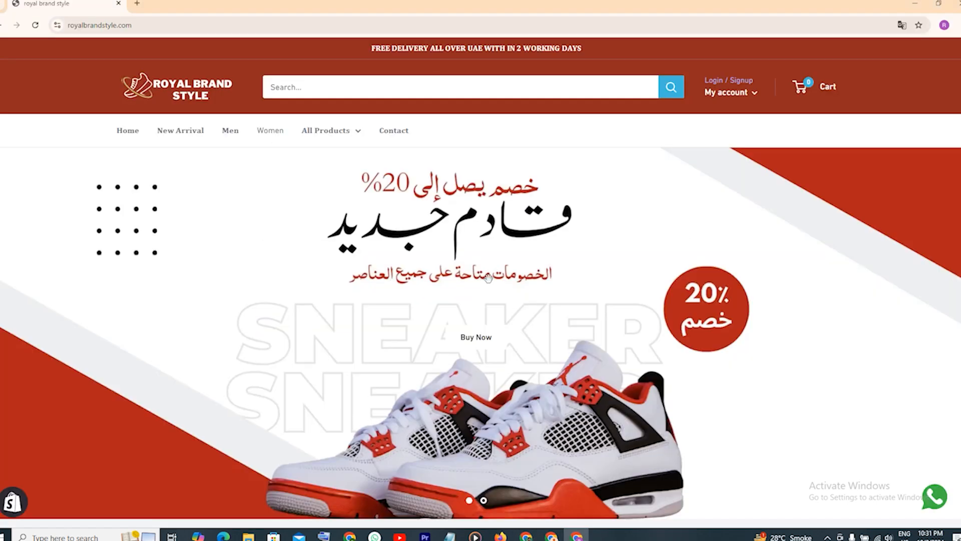
# Step: Open the NEW BALANCE 9060 'Black / White' product on Royal Brand Style and choose size 39
pyautogui.scroll(-7, 189, 118)
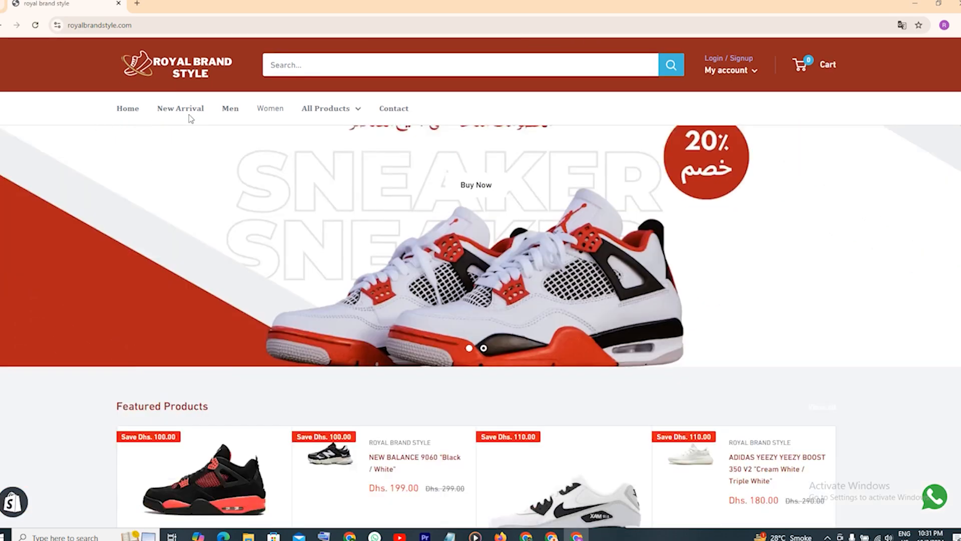
pyautogui.scroll(-20, 312, 173)
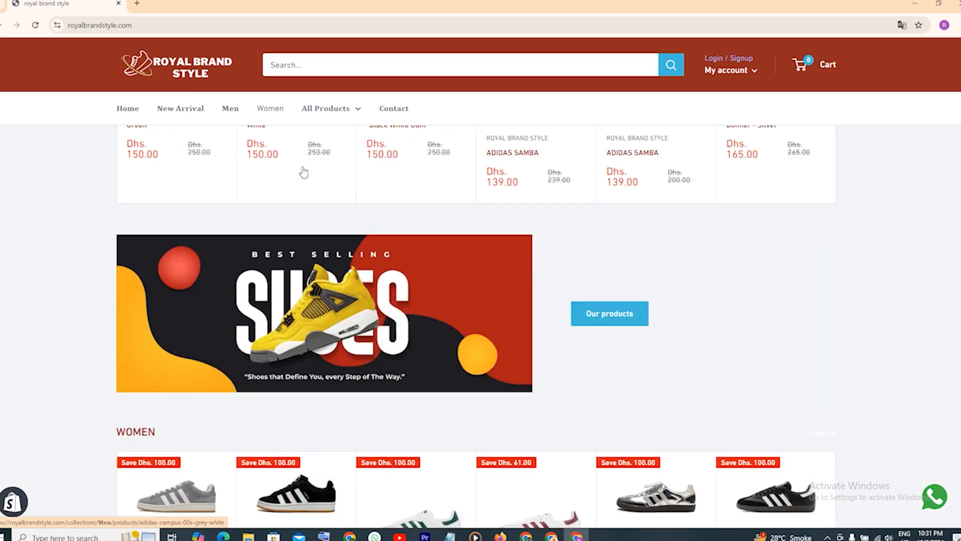
pyautogui.scroll(-20, 303, 170)
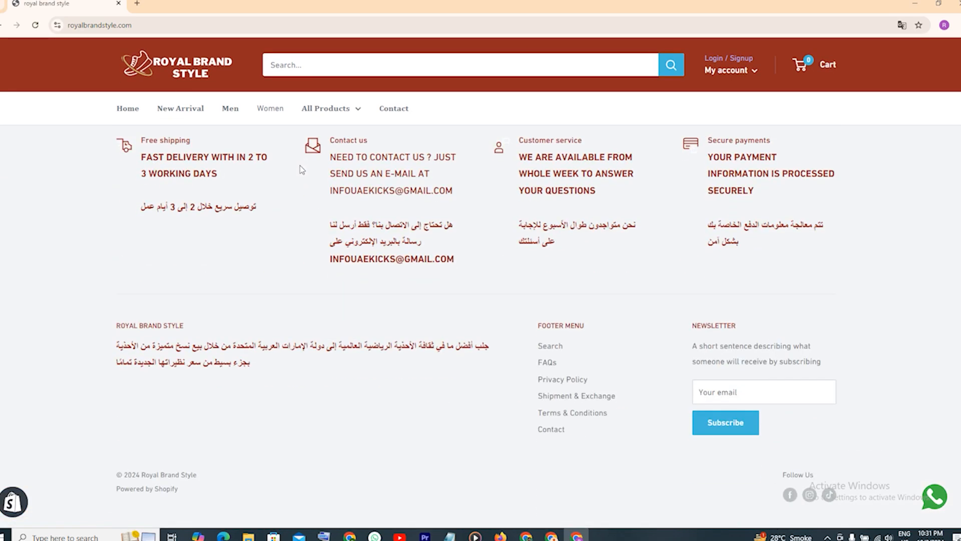
pyautogui.scroll(20, 299, 166)
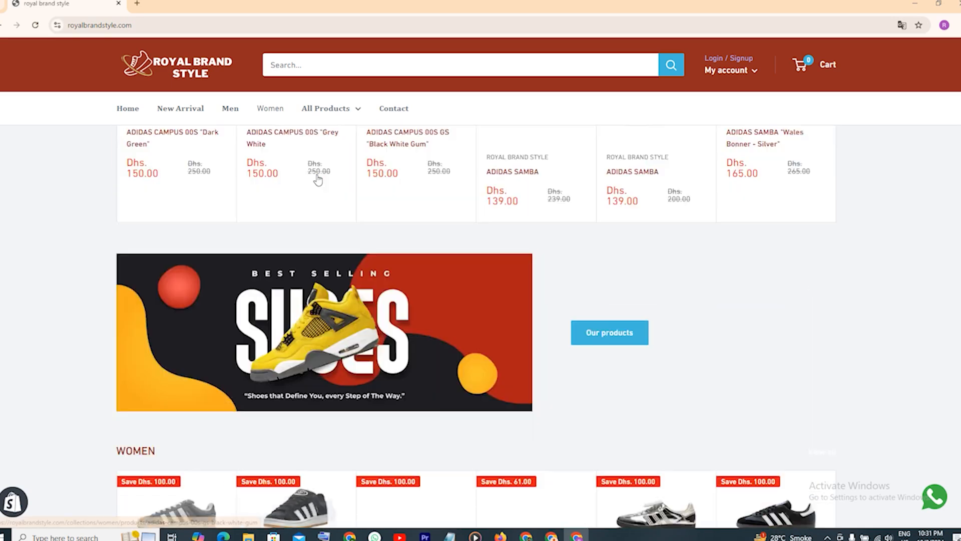
pyautogui.scroll(15, 318, 181)
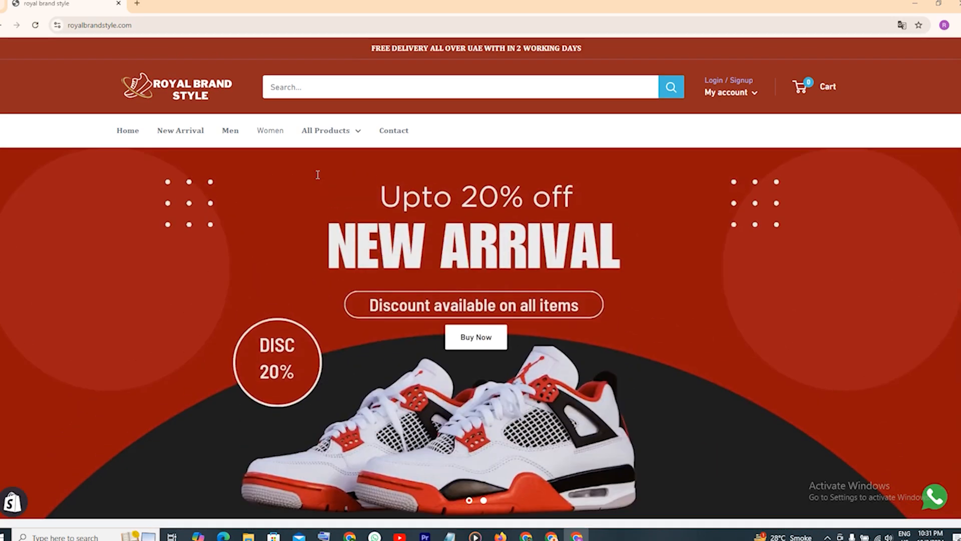
pyautogui.scroll(-6, 333, 172)
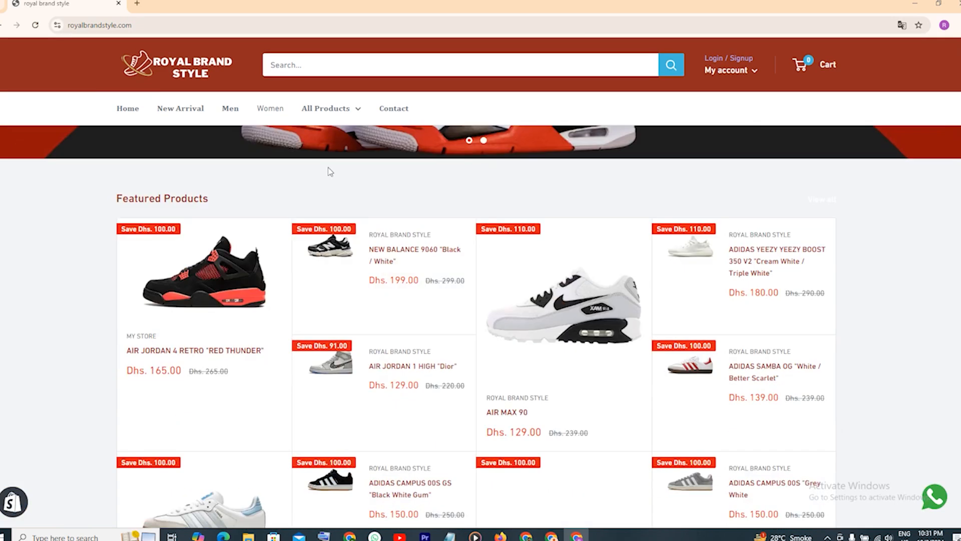
pyautogui.click(374, 249)
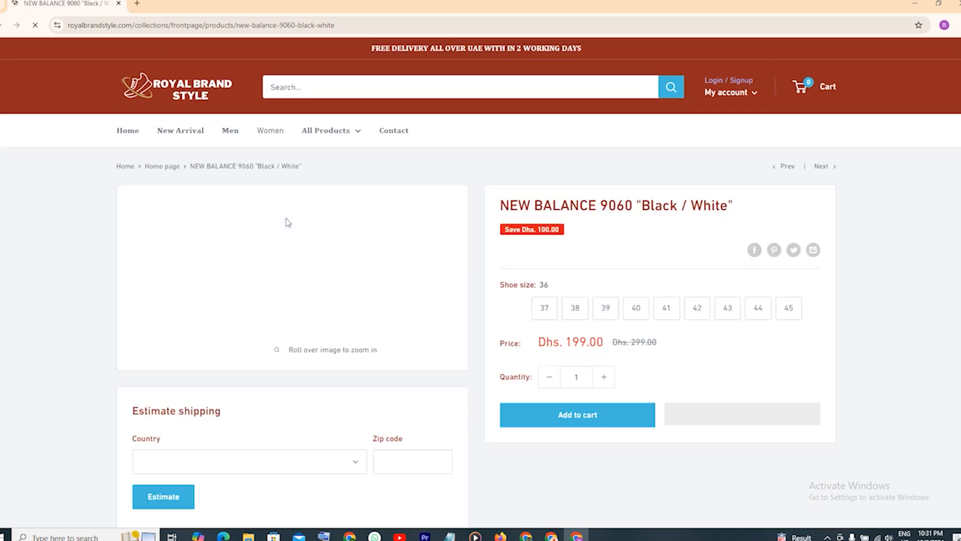
pyautogui.scroll(-1, 358, 248)
pyautogui.click(575, 264)
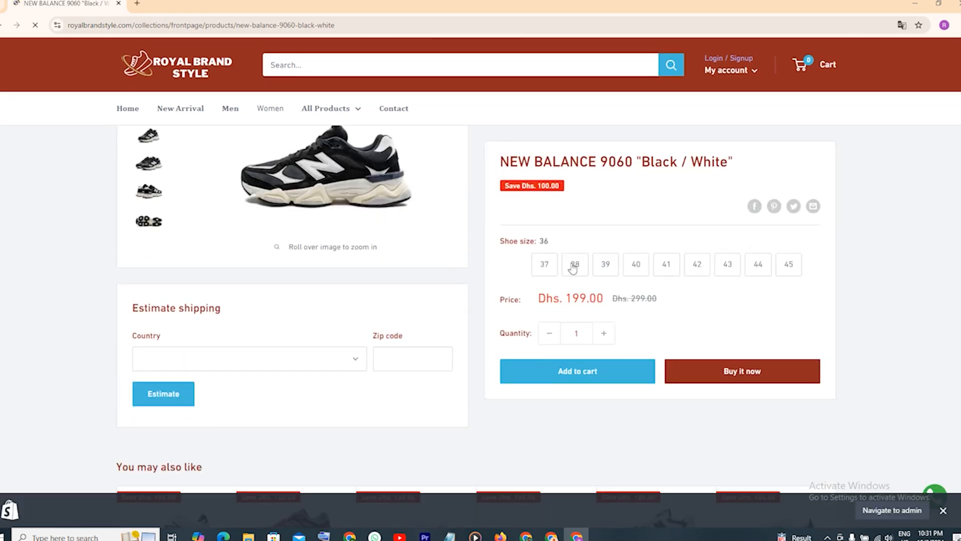
pyautogui.click(614, 274)
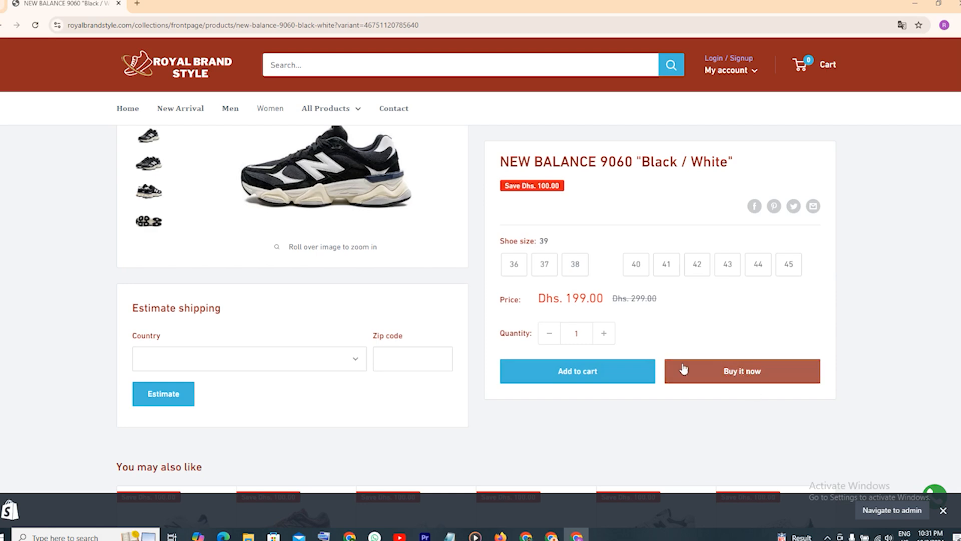
pyautogui.scroll(-5, 686, 381)
pyautogui.scroll(6, 580, 356)
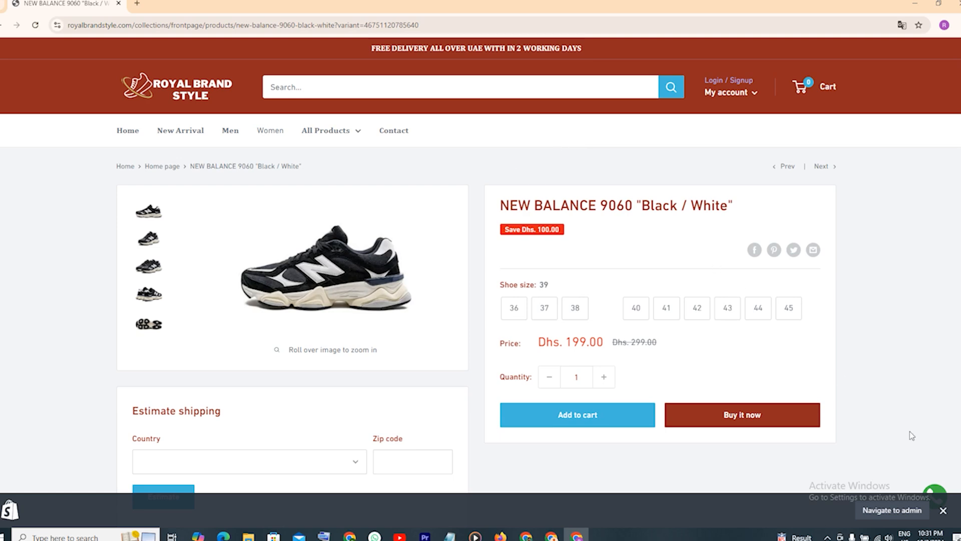
# Step: Back in the Theme Store, add the free Sense theme to the theme library with Try theme
pyautogui.click(526, 535)
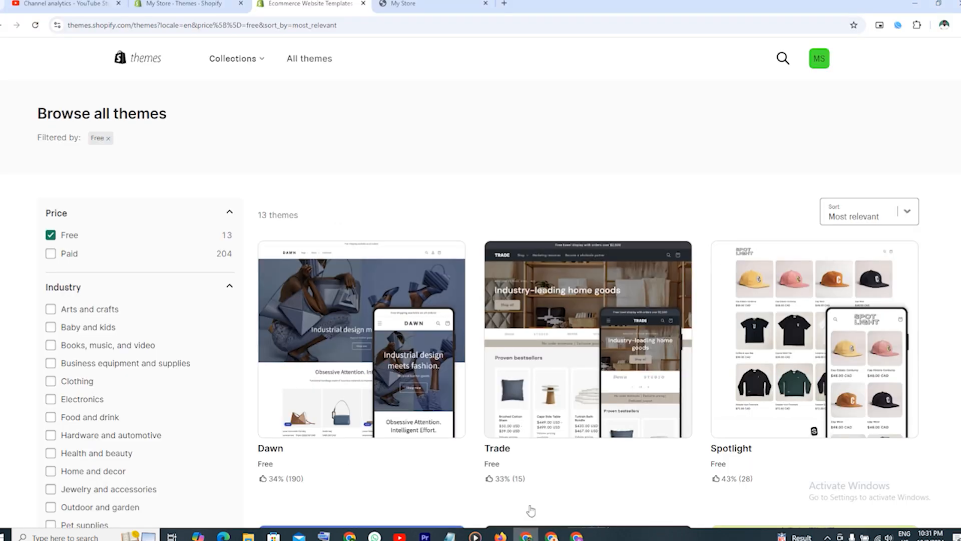
pyautogui.scroll(-1, 483, 223)
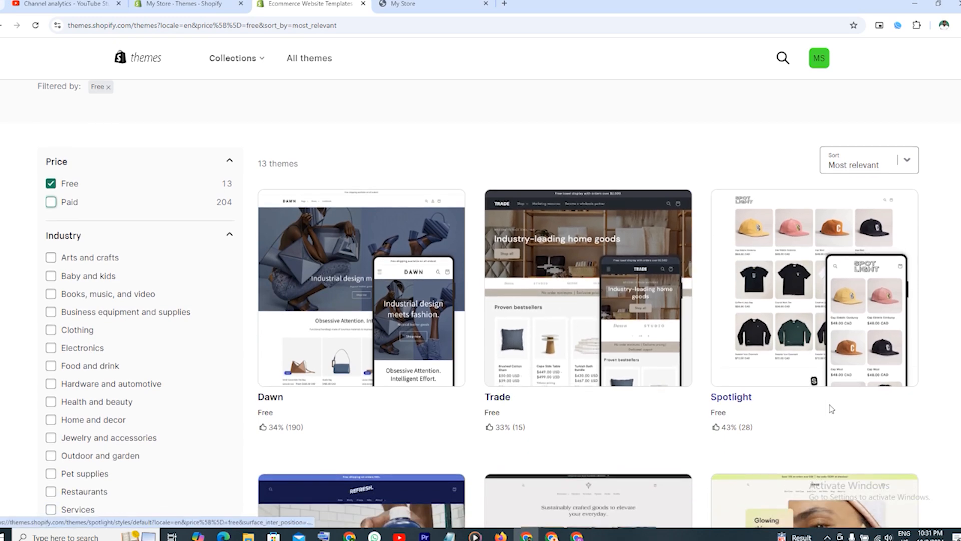
pyautogui.scroll(-7, 821, 409)
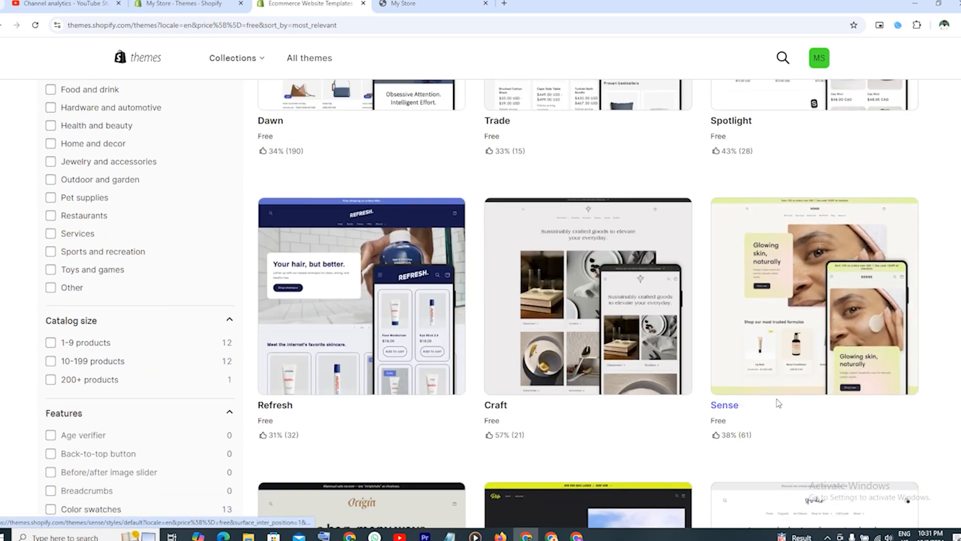
pyautogui.click(796, 251)
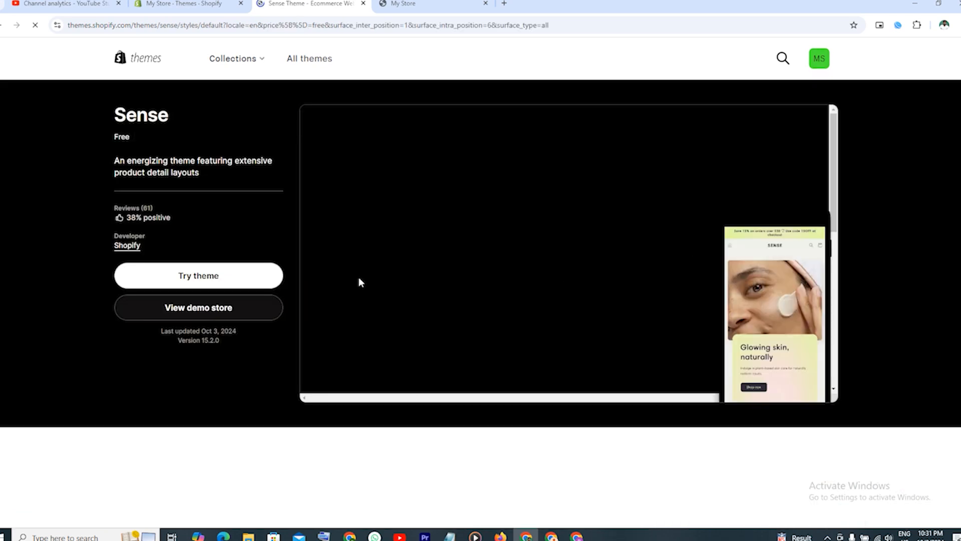
pyautogui.click(197, 278)
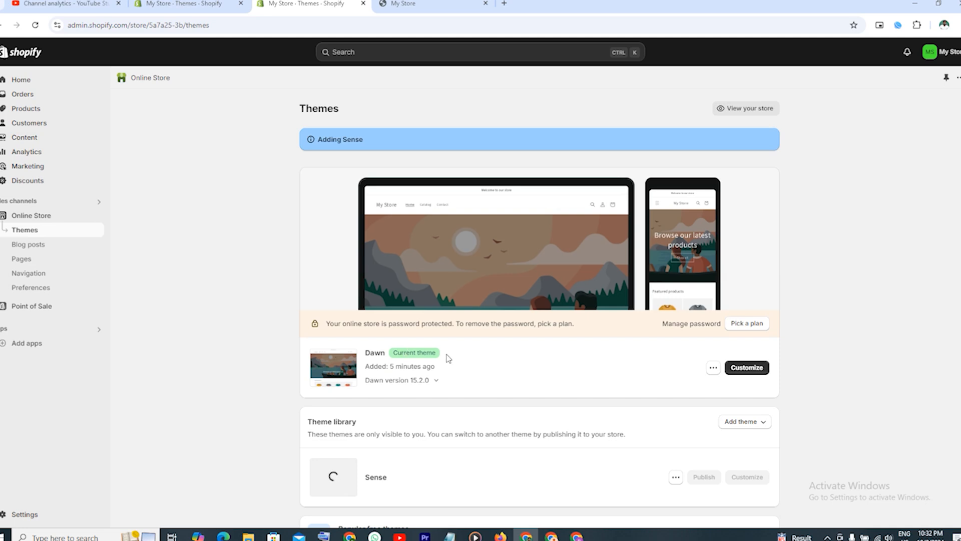
# Step: Open the Dawn theme's Home page in the theme editor
pyautogui.click(747, 367)
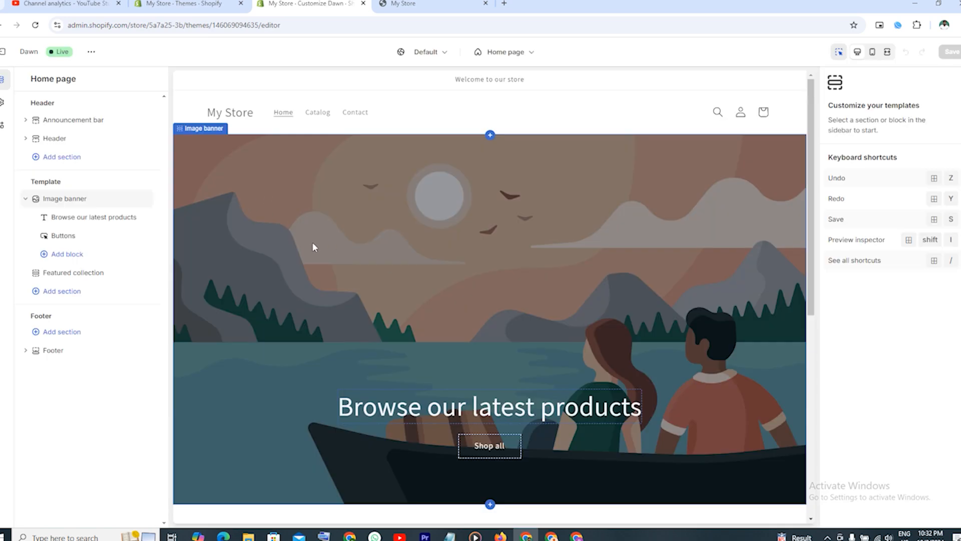
pyautogui.scroll(-5, 516, 288)
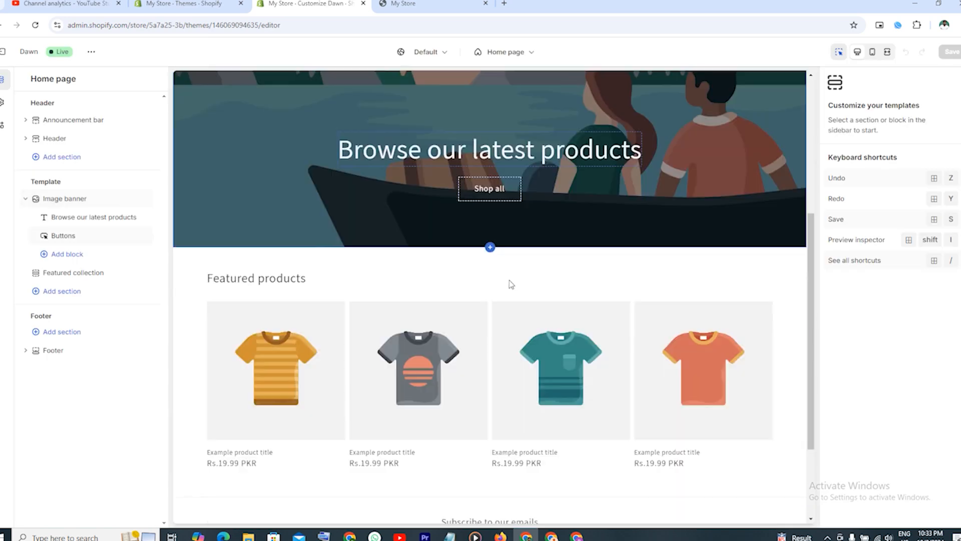
pyautogui.scroll(5, 508, 278)
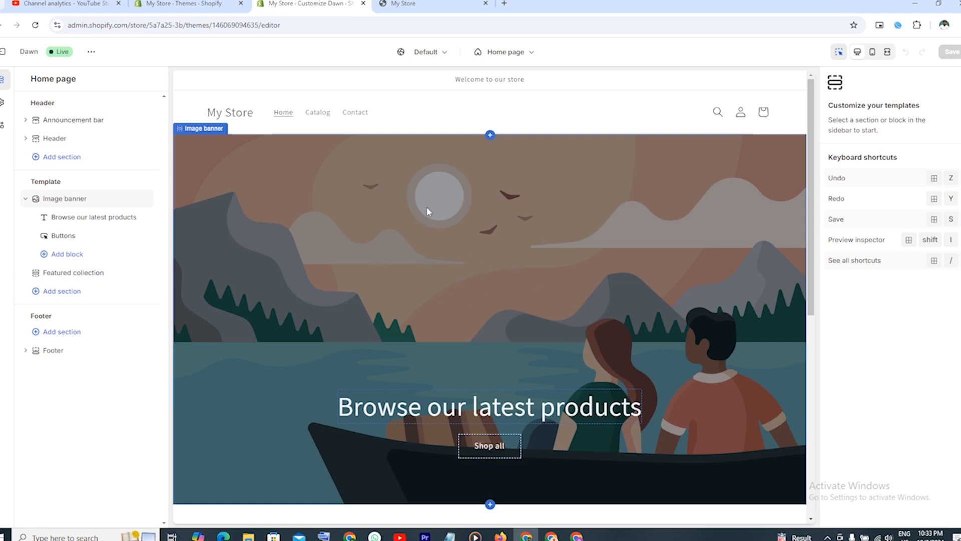
# Step: Upload the outdoor photo from Downloads as the image banner's first image
pyautogui.moveTo(69, 201)
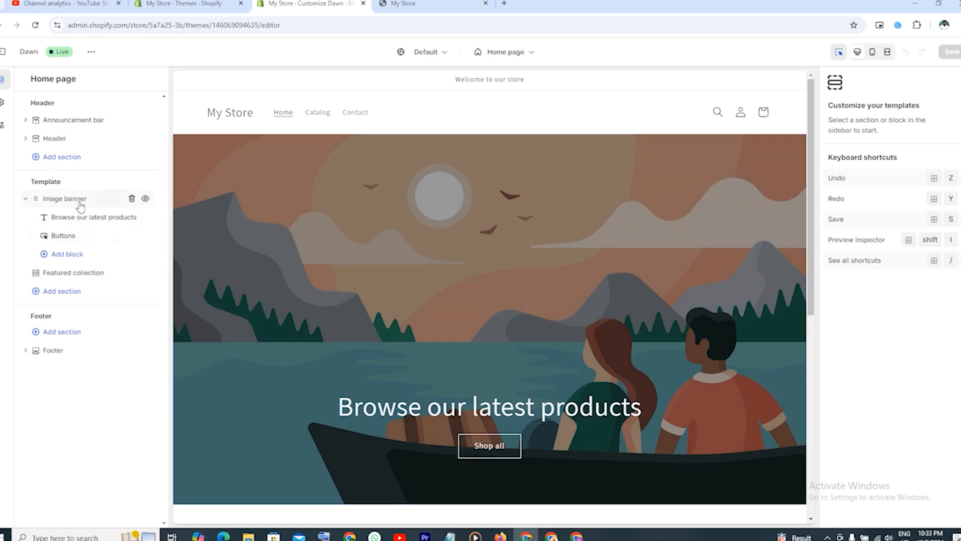
pyautogui.click(69, 200)
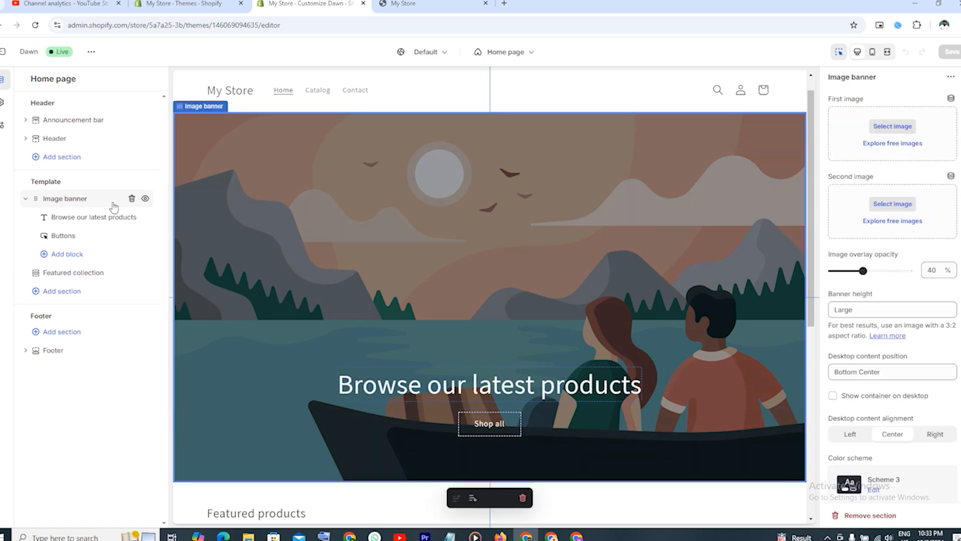
pyautogui.click(894, 126)
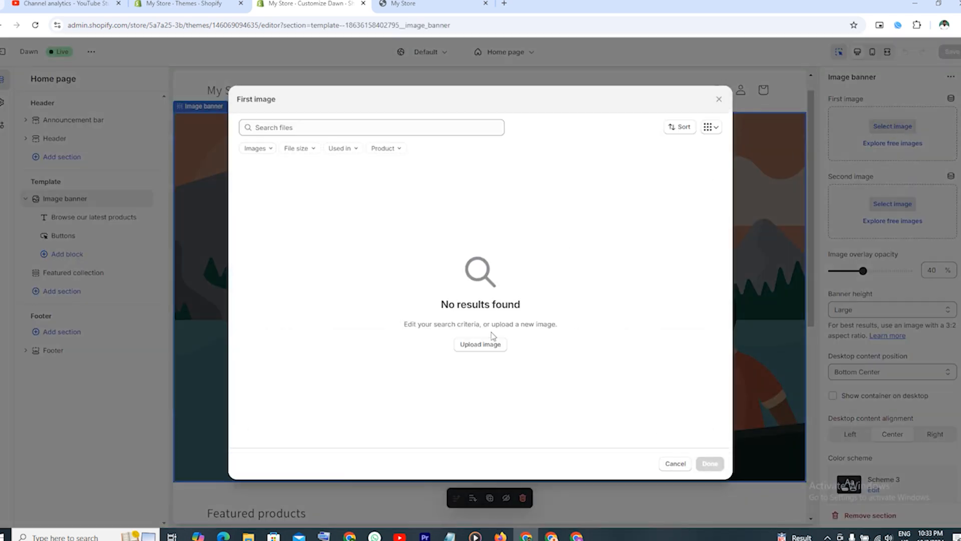
pyautogui.click(479, 345)
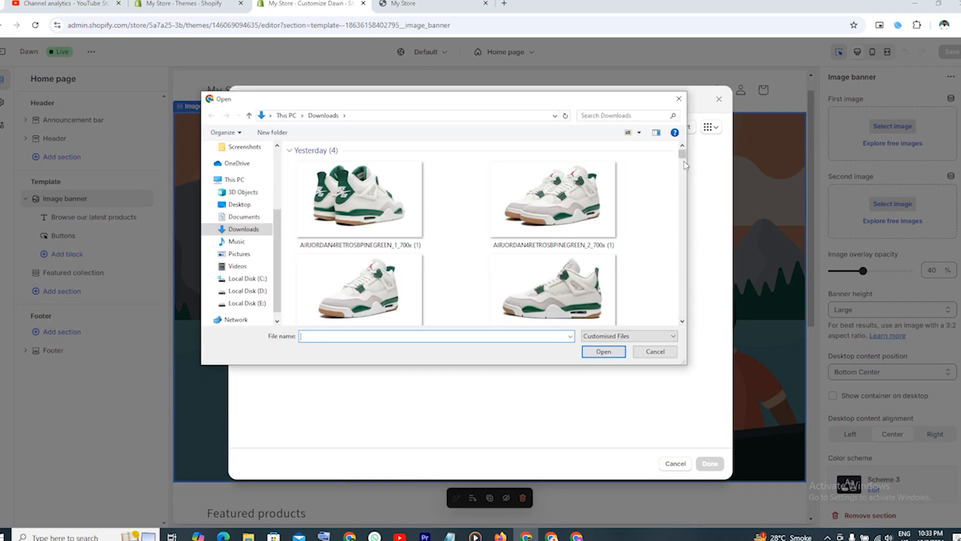
pyautogui.moveTo(682, 155); pyautogui.dragTo(687, 183)
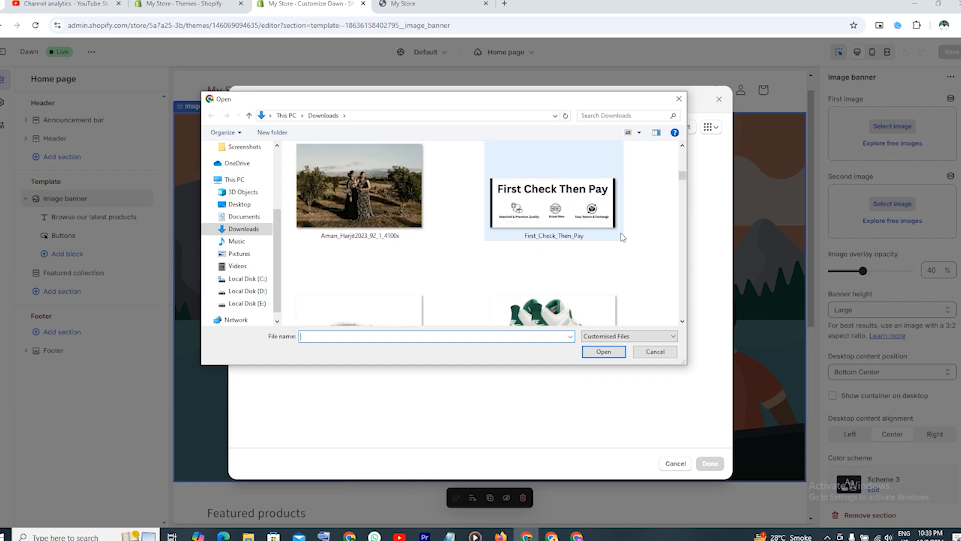
pyautogui.click(358, 202)
pyautogui.doubleClick(358, 202)
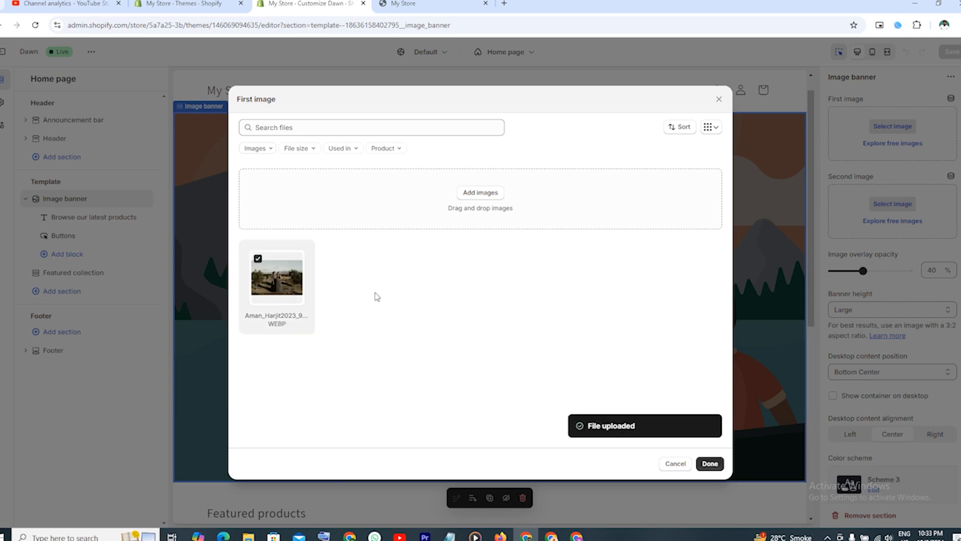
pyautogui.click(708, 463)
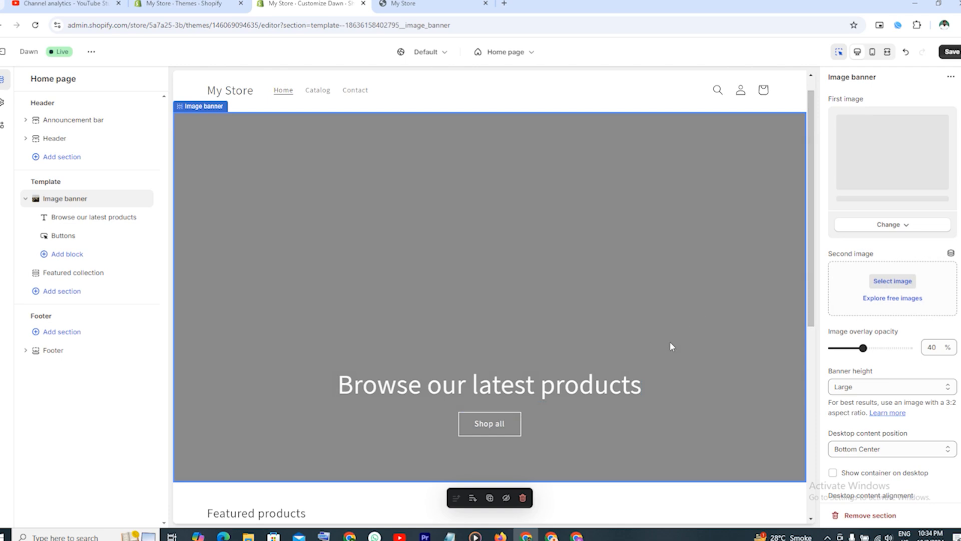
pyautogui.scroll(-1, 890, 359)
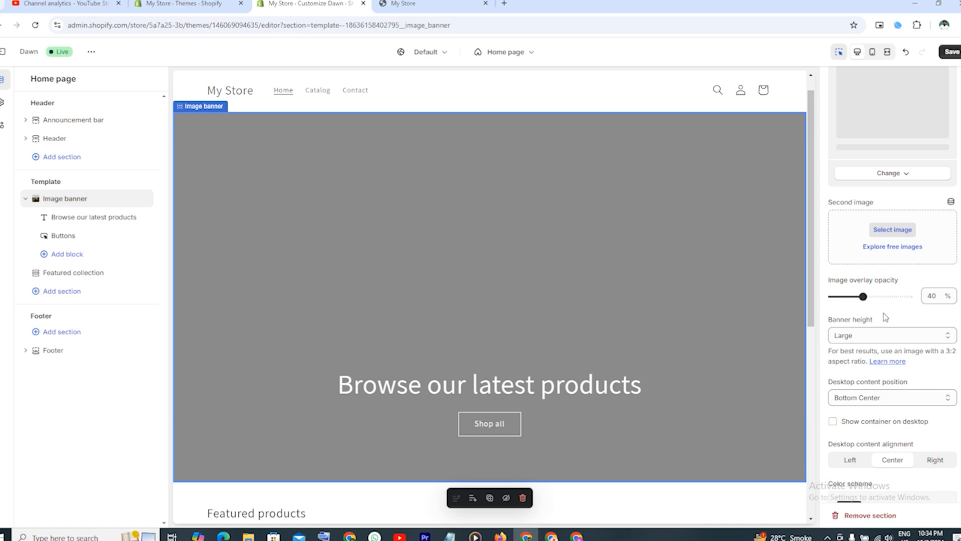
pyautogui.scroll(-4, 896, 321)
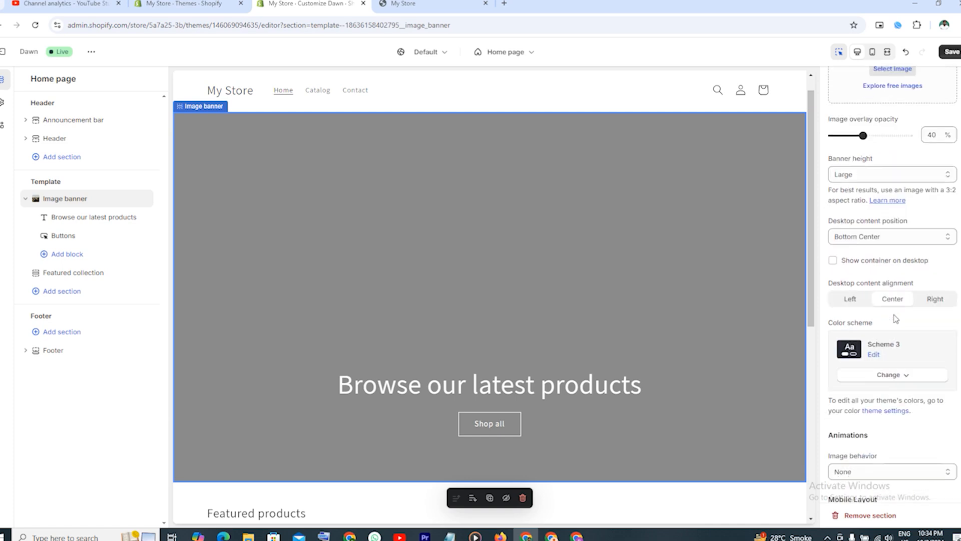
pyautogui.scroll(-2, 910, 335)
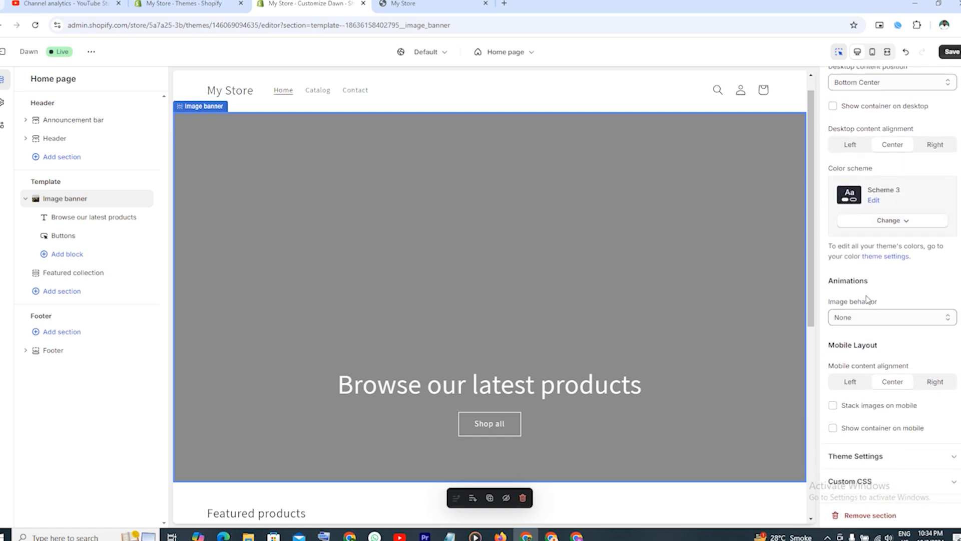
pyautogui.click(856, 318)
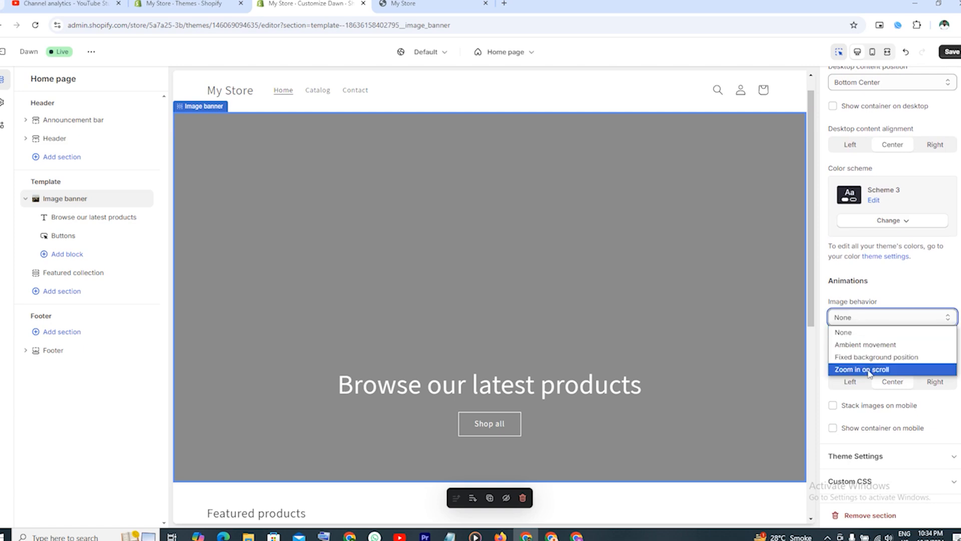
pyautogui.click(897, 292)
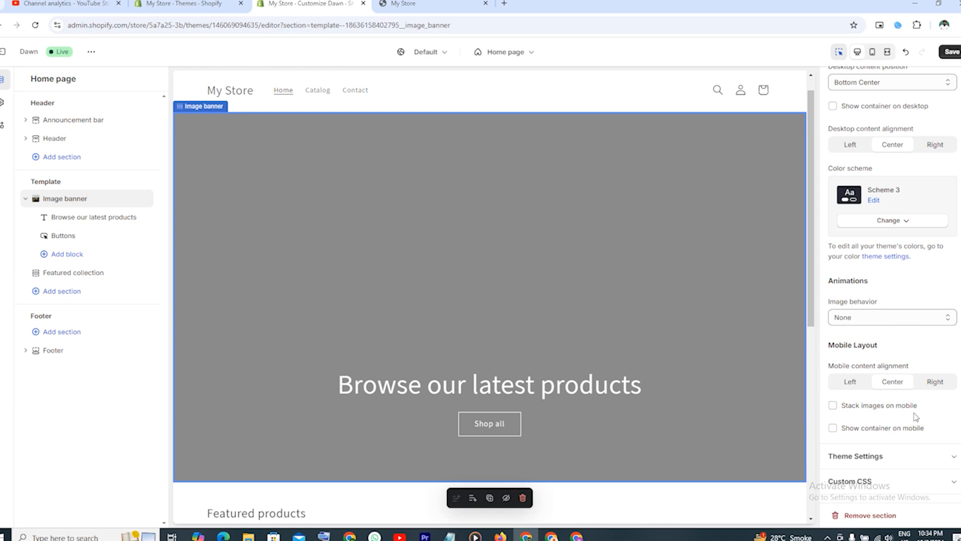
pyautogui.scroll(5, 914, 415)
pyautogui.scroll(2, 914, 415)
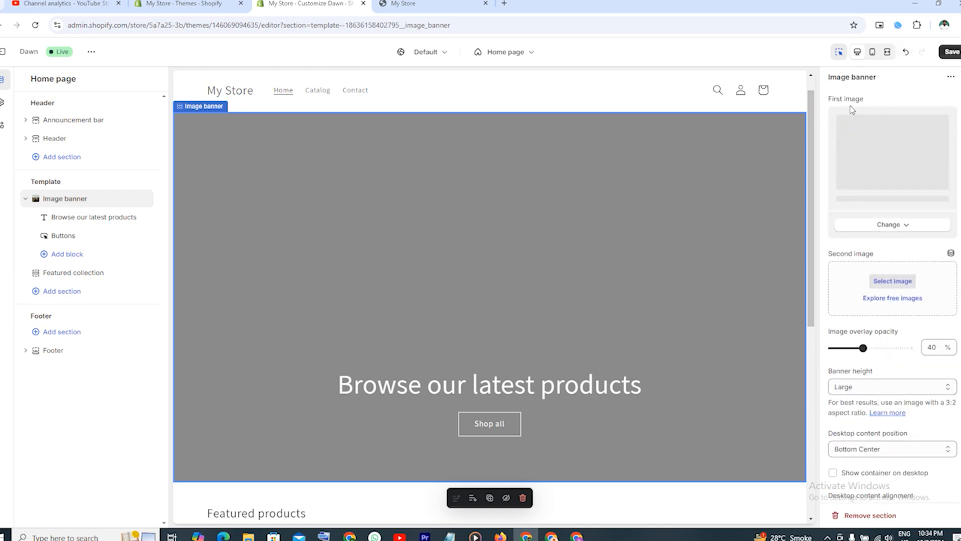
# Step: Set and then remove the banner's second image so only the outdoor photo remains, then select the heading block
pyautogui.click(898, 285)
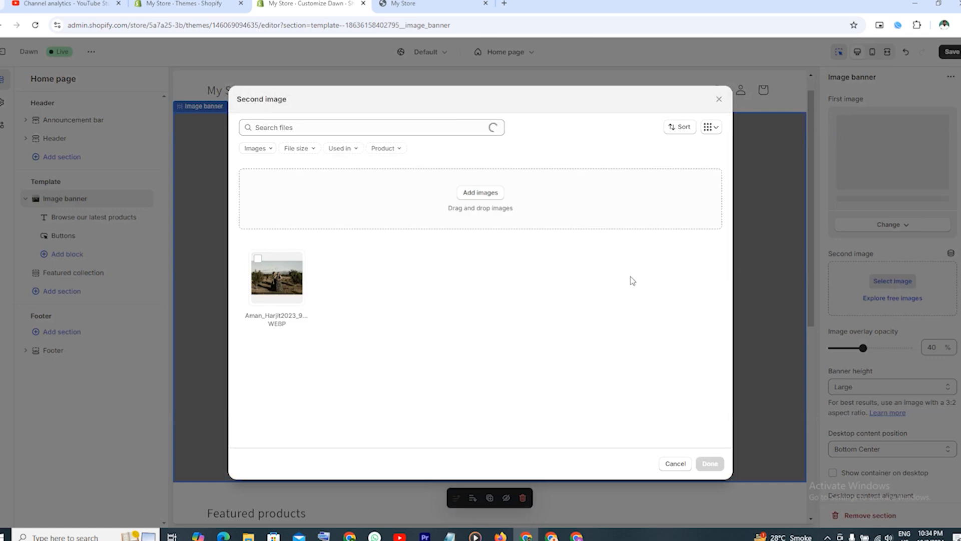
pyautogui.click(258, 260)
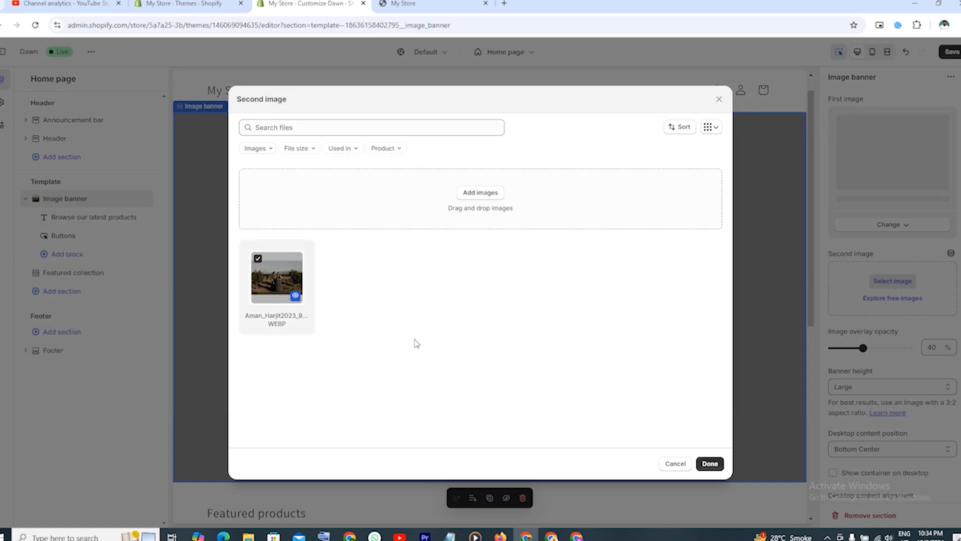
pyautogui.click(710, 463)
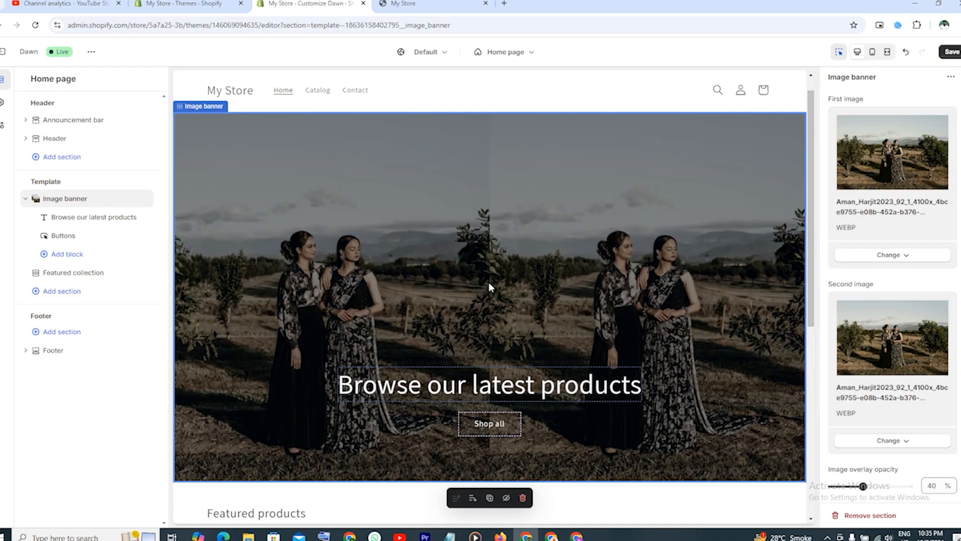
pyautogui.click(903, 444)
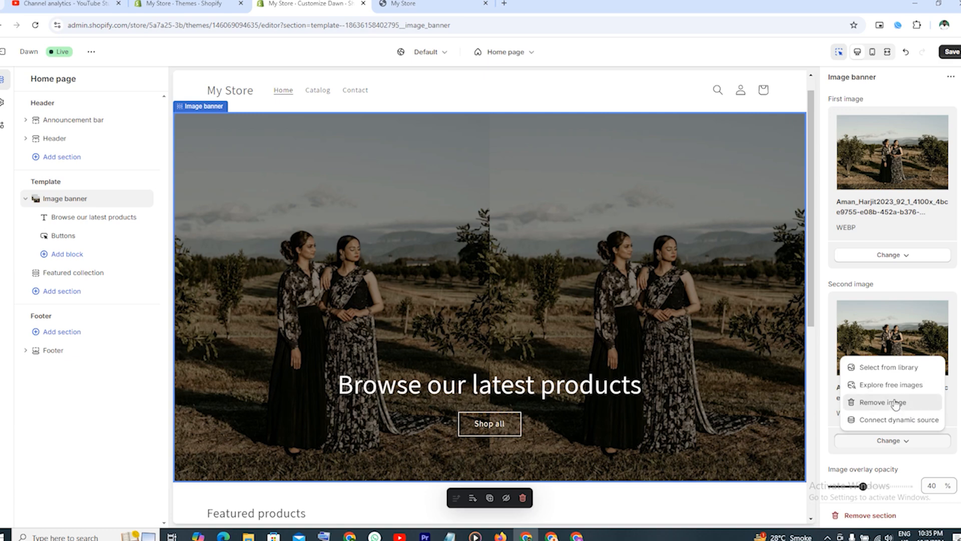
pyautogui.click(895, 403)
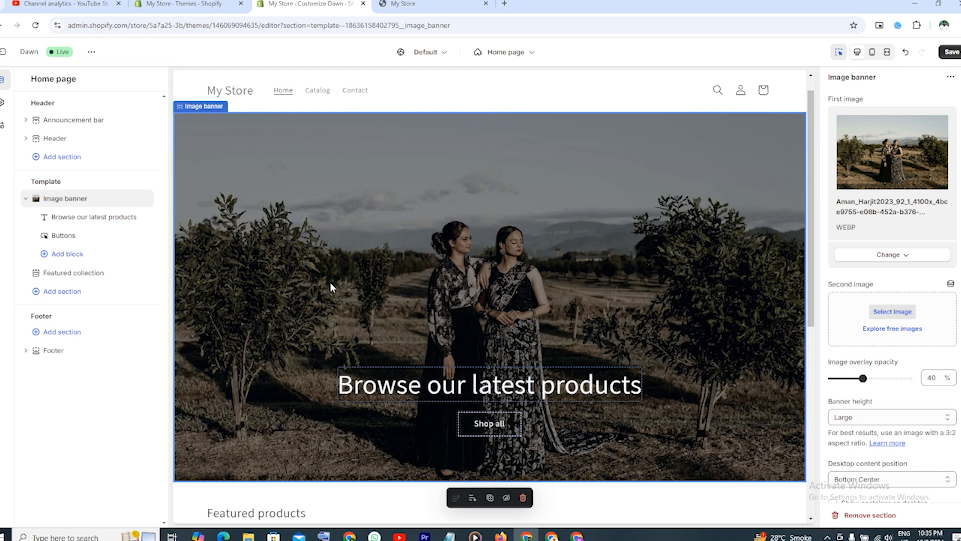
pyautogui.click(75, 219)
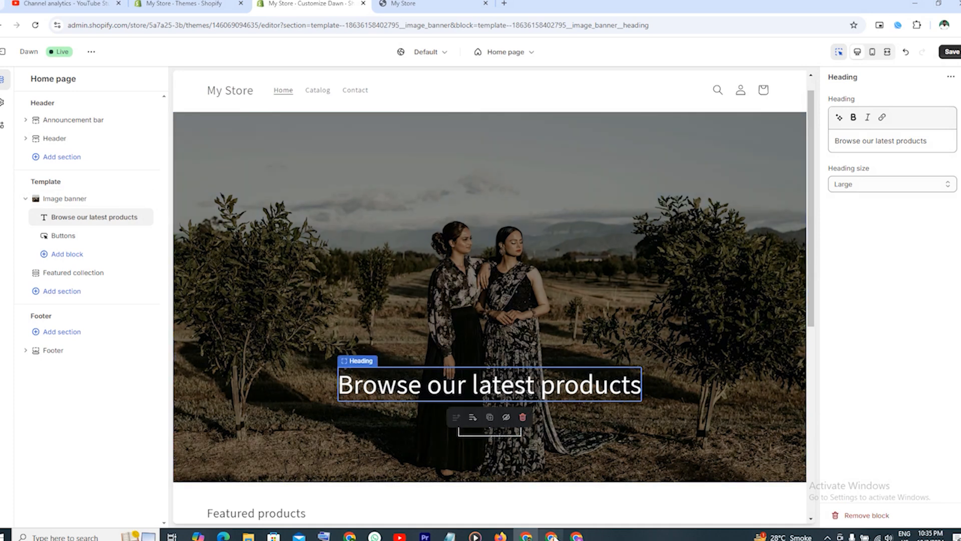
# Step: Change the banner heading text to 'WELCOME TO Clothinh'
pyautogui.click(922, 139)
pyautogui.moveTo(906, 143); pyautogui.dragTo(833, 143)
pyautogui.rightClick(845, 143)
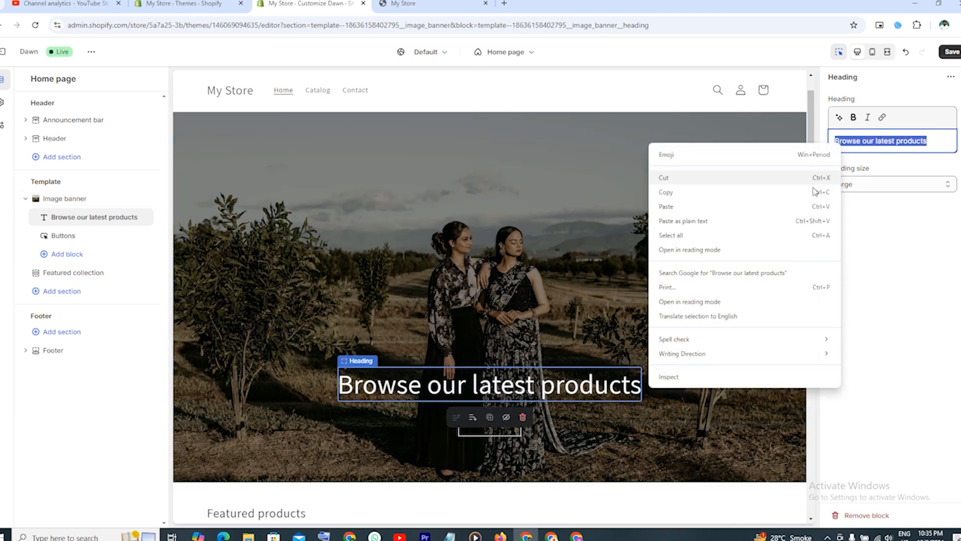
pyautogui.click(660, 206)
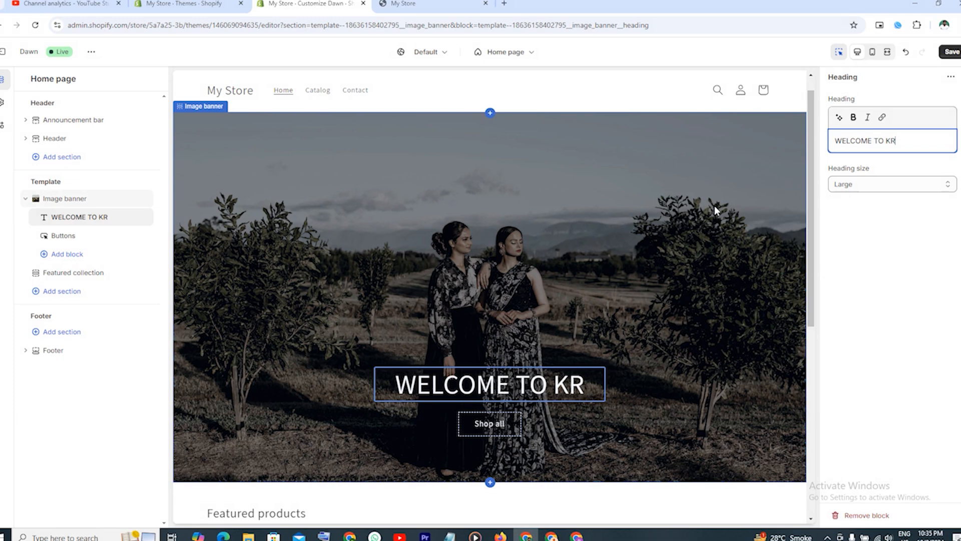
pyautogui.press('BackSpace')
pyautogui.press('BackSpace')
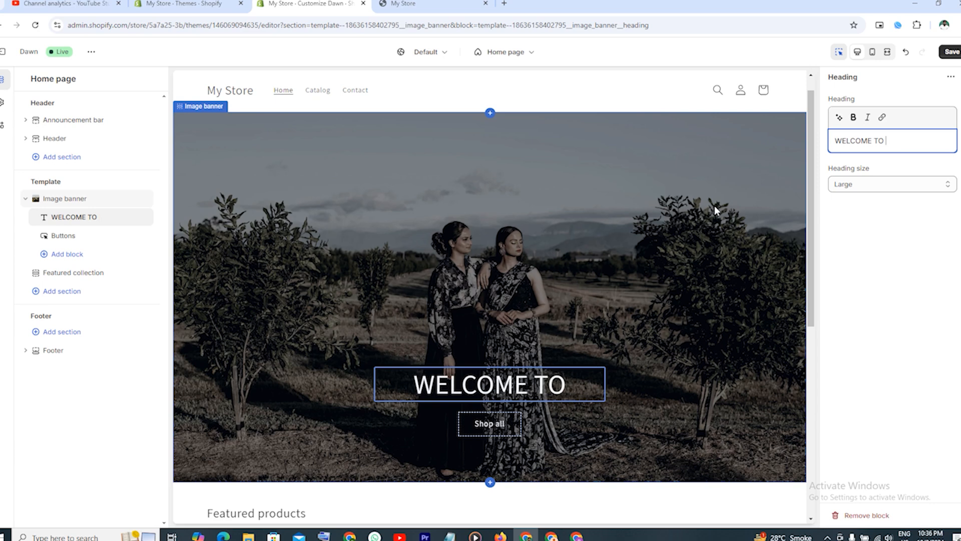
pyautogui.write('Cl')
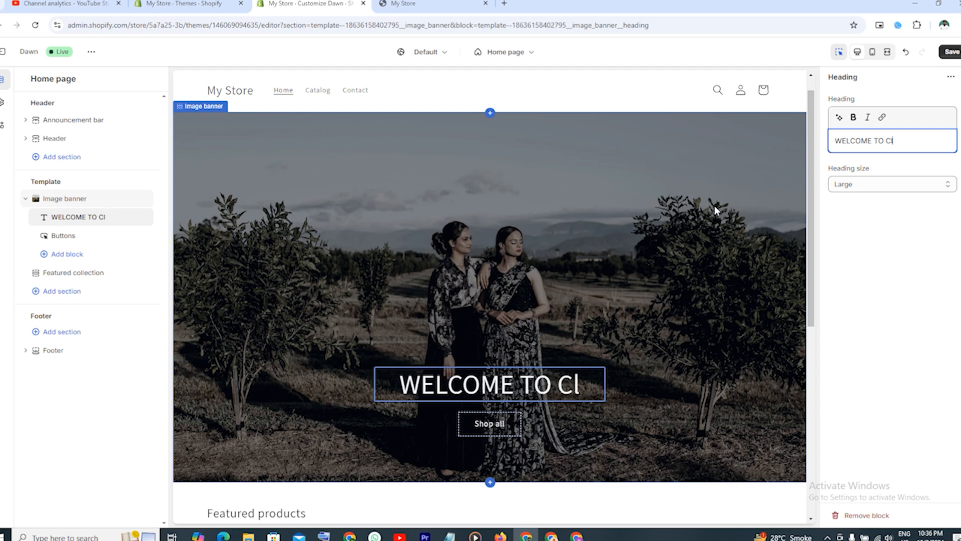
pyautogui.write('othinh')
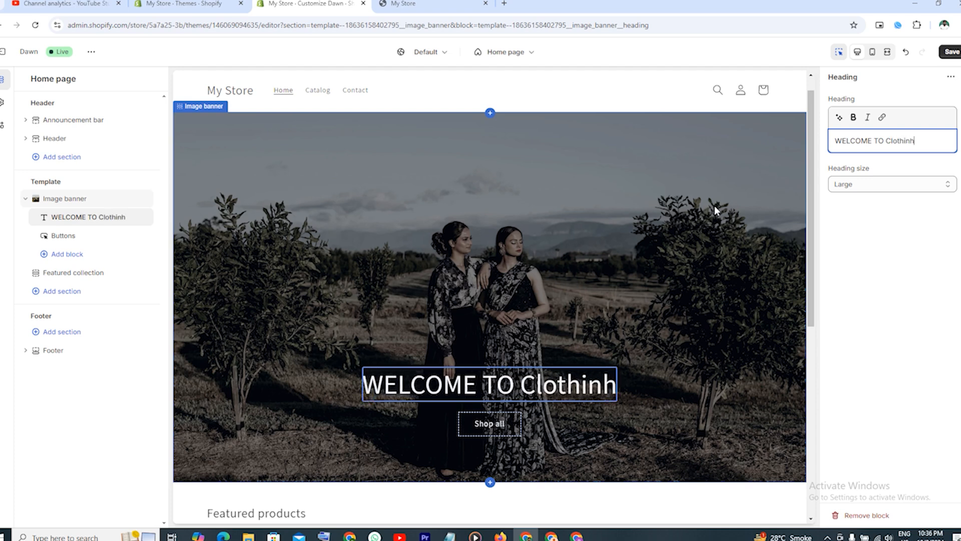
pyautogui.press('BackSpace')
pyautogui.press('BackSpace')
pyautogui.press('BackSpace')
pyautogui.press('BackSpace')
pyautogui.press('BackSpace')
pyautogui.press('BackSpace')
pyautogui.press('BackSpace')
pyautogui.press('BackSpace')
pyautogui.press('BackSpace')
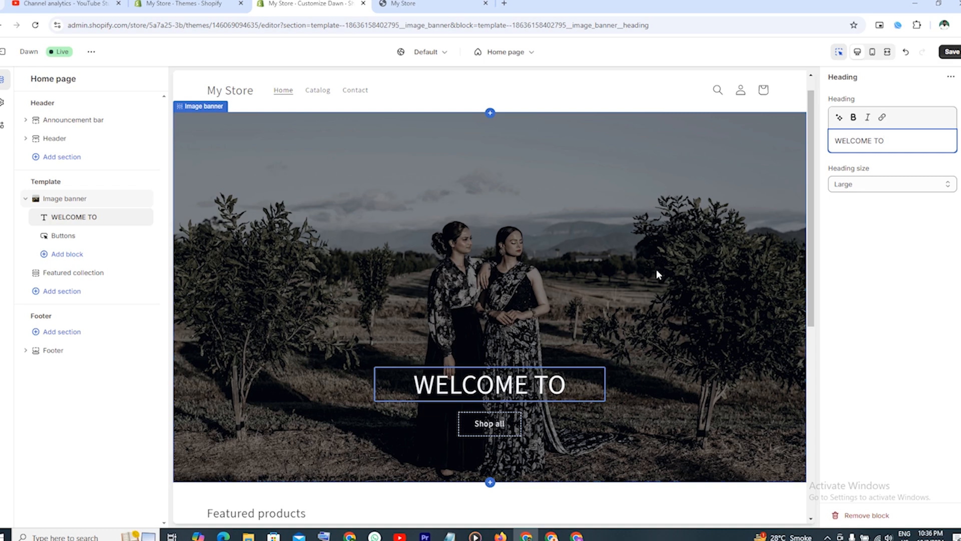
# Step: In the Buttons block, start replacing the first button label with 'Shop Now'
pyautogui.scroll(-2, 657, 274)
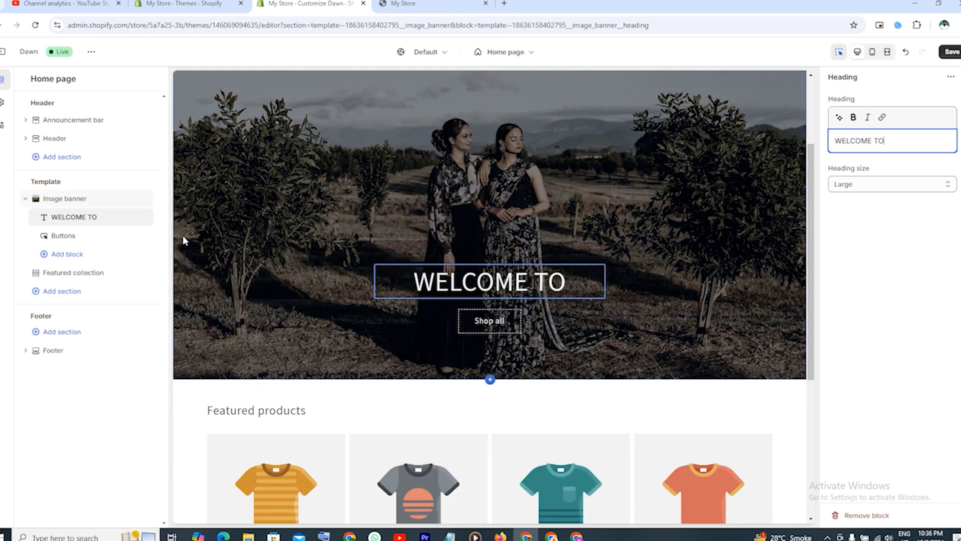
pyautogui.click(493, 320)
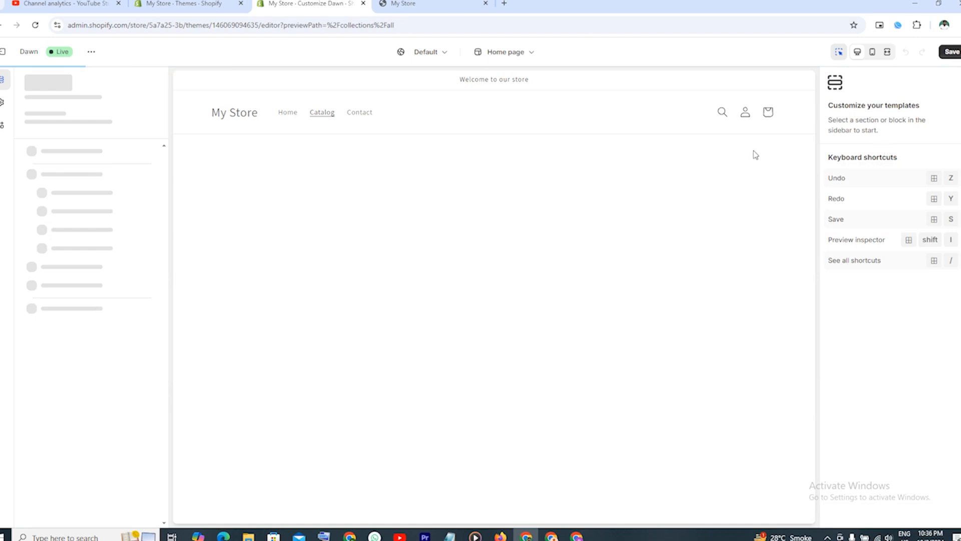
pyautogui.moveTo(861, 114); pyautogui.dragTo(829, 116)
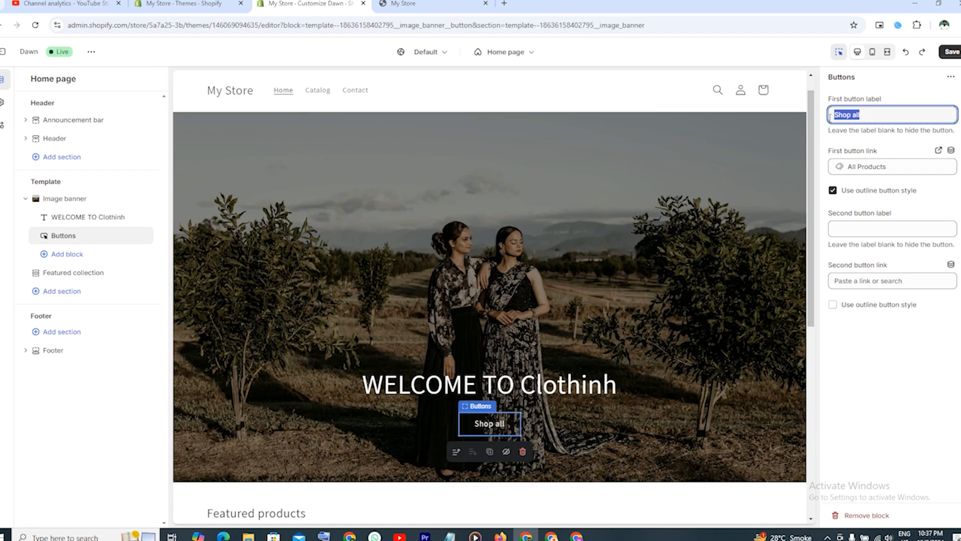
pyautogui.write('Shop Now')
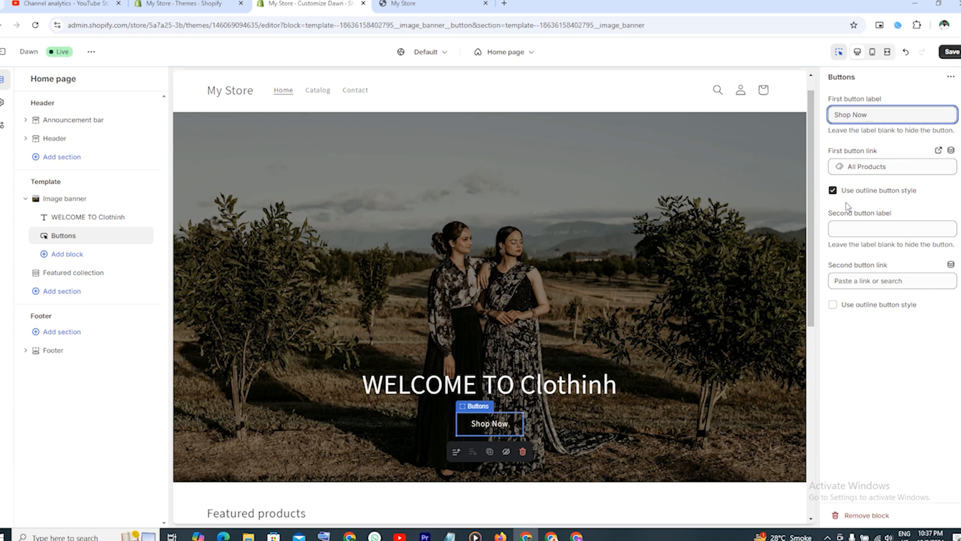
# Step: Leave the second button's label and link empty and save the home page
pyautogui.click(856, 226)
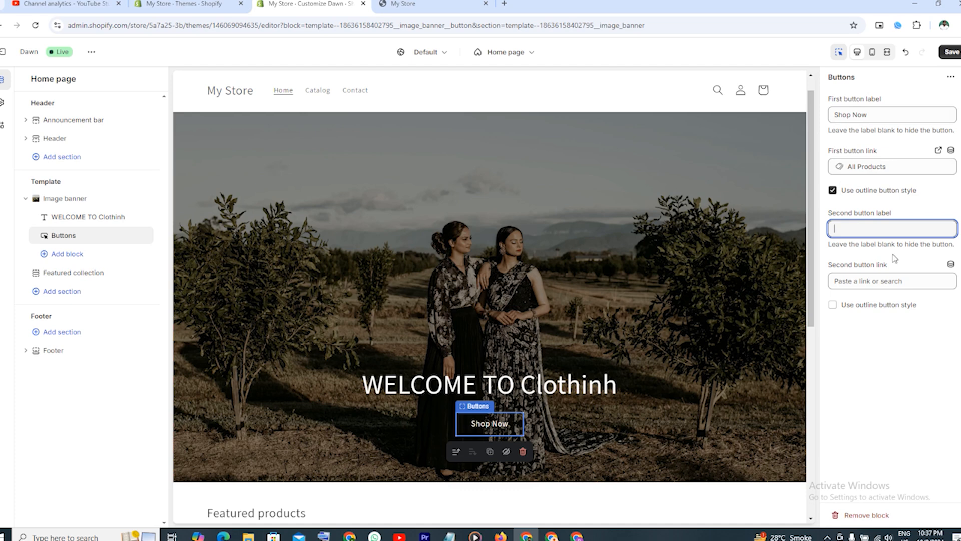
pyautogui.click(869, 280)
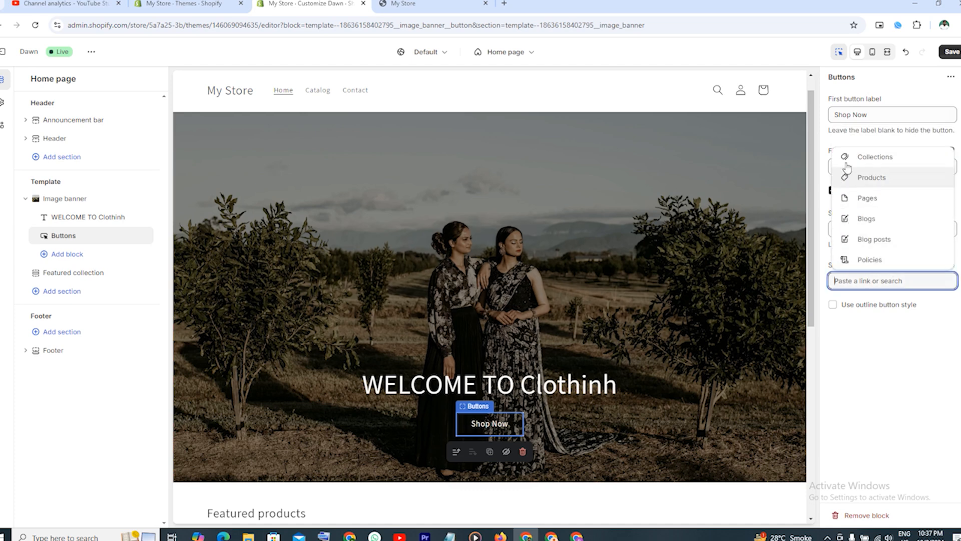
pyautogui.click(826, 134)
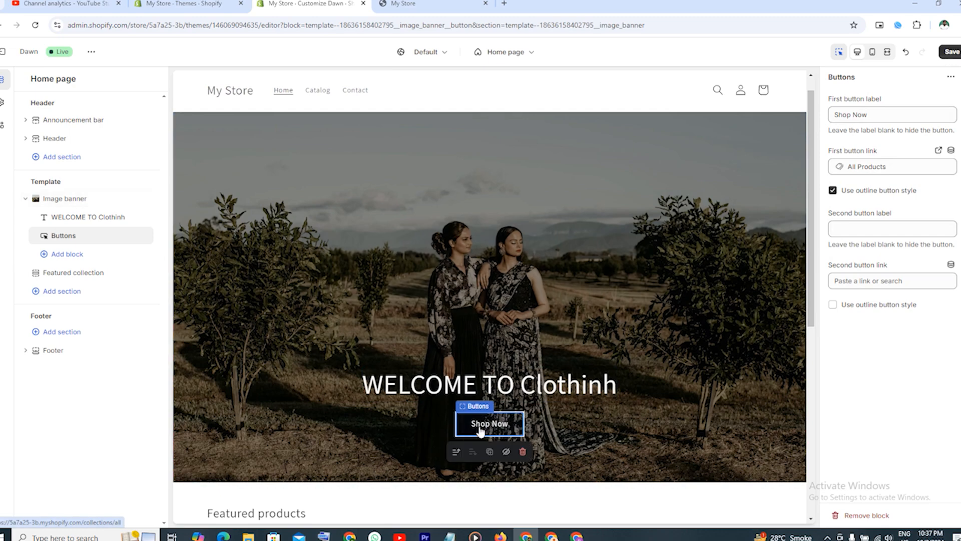
pyautogui.click(951, 51)
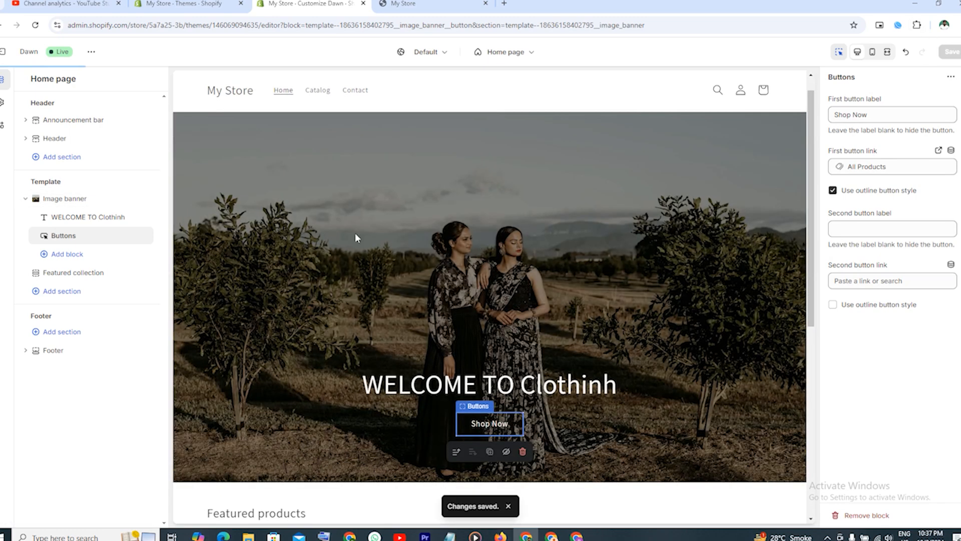
pyautogui.click(85, 276)
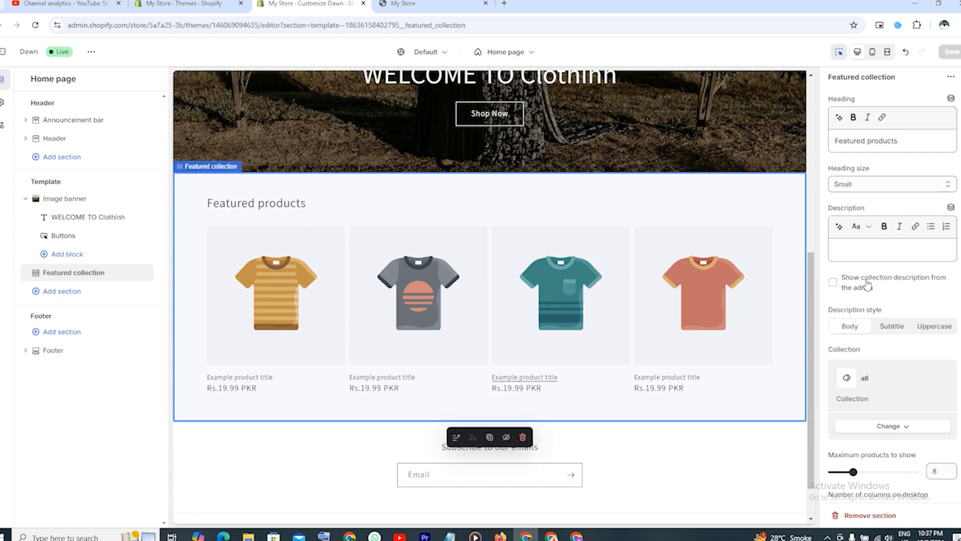
# Step: Review the Featured collection settings, then return to the admin's Online Store Themes page
pyautogui.scroll(-1, 928, 281)
pyautogui.scroll(-3, 928, 280)
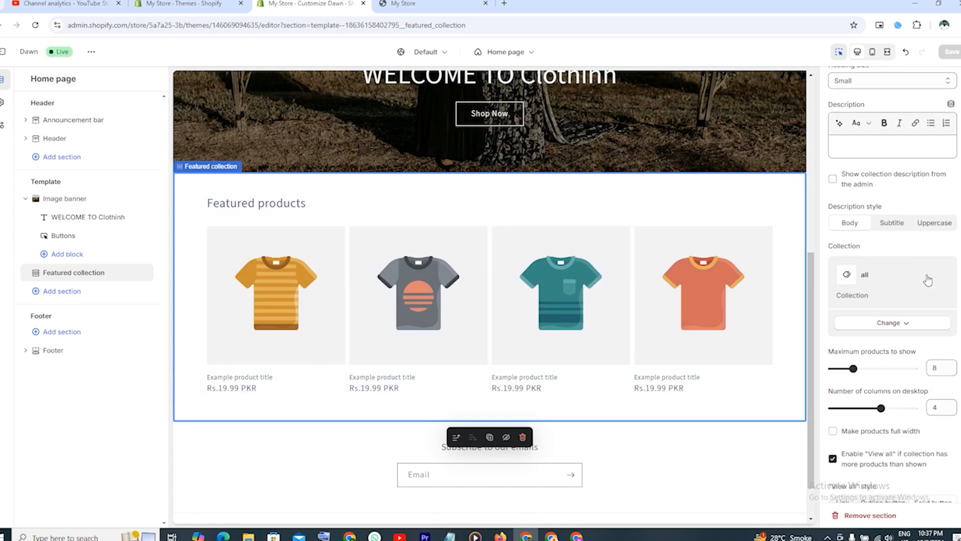
pyautogui.scroll(4, 927, 279)
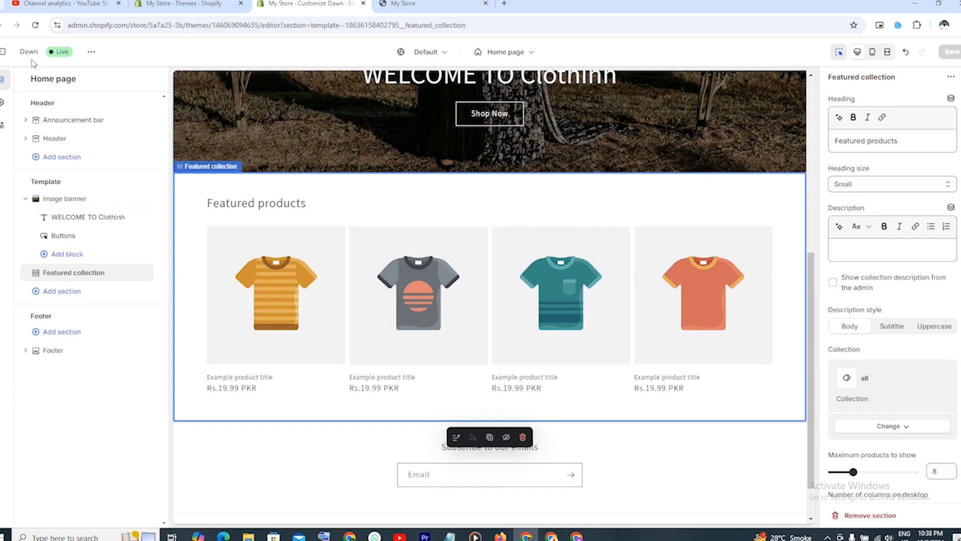
pyautogui.click(161, 5)
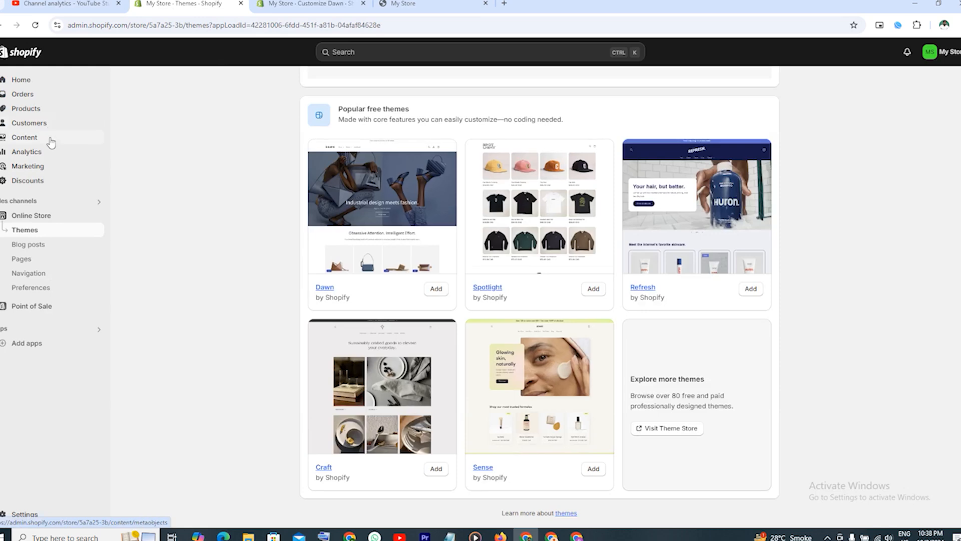
# Step: Go to Products > Collections and start a new collection
pyautogui.click(38, 110)
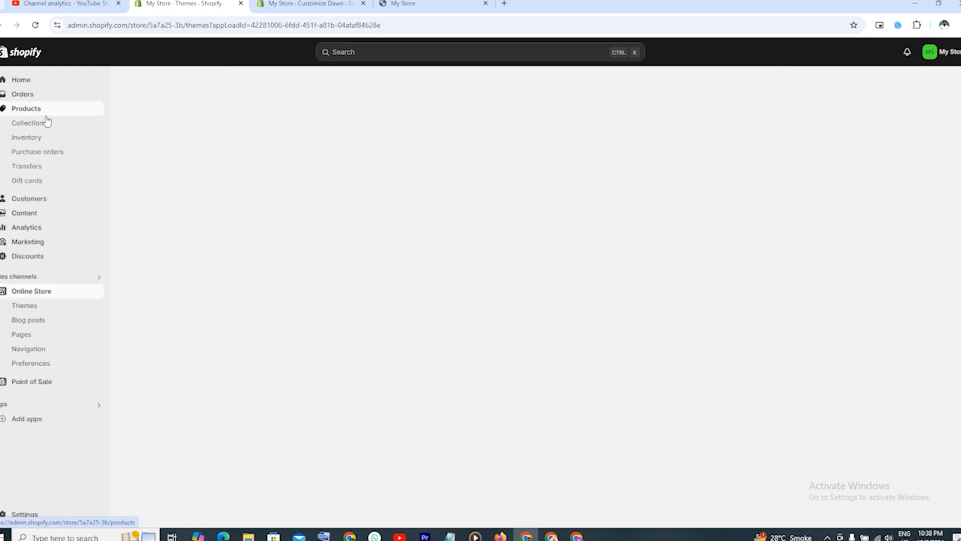
pyautogui.click(33, 124)
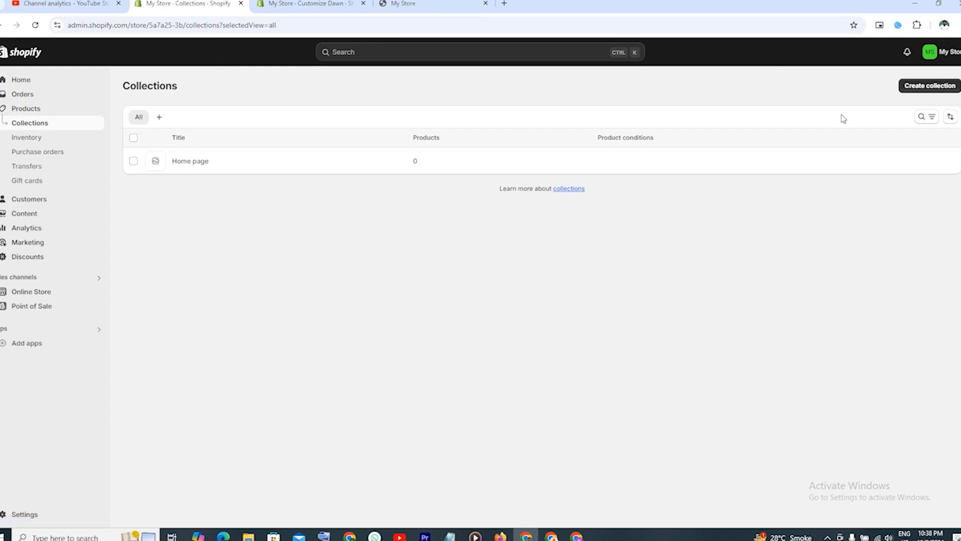
pyautogui.click(930, 87)
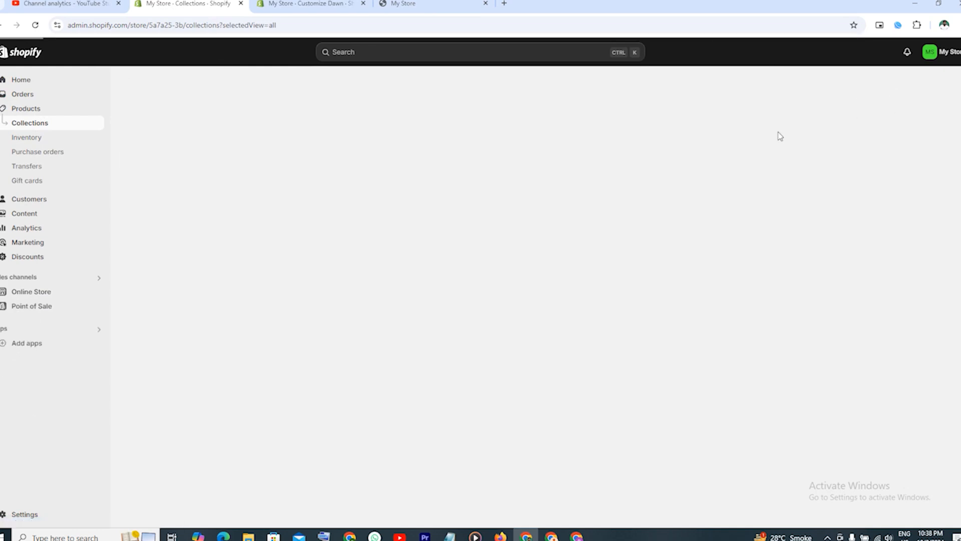
# Step: Copy a collection name from the Notepad list and focus the collection title field
pyautogui.click(450, 536)
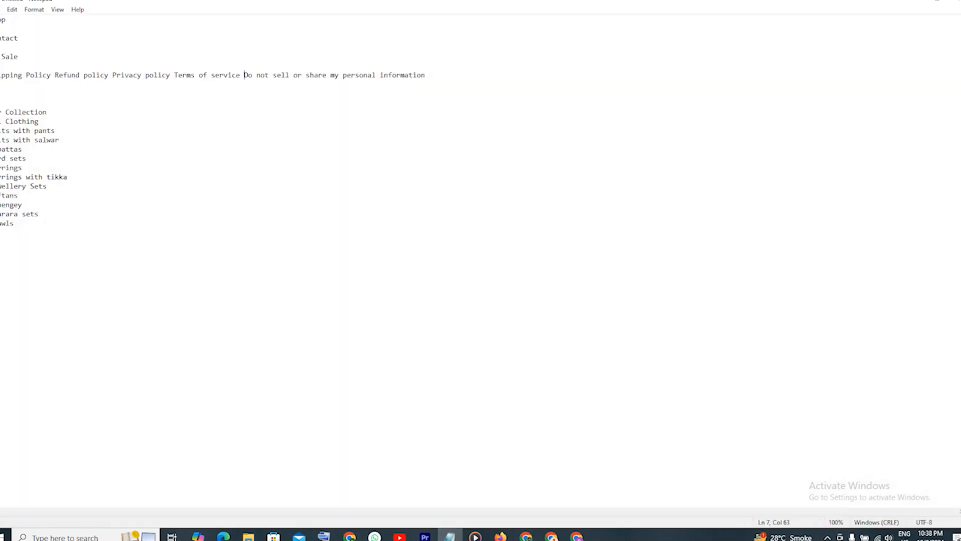
pyautogui.doubleClick(22, 121)
pyautogui.rightClick(30, 122)
pyautogui.click(49, 130)
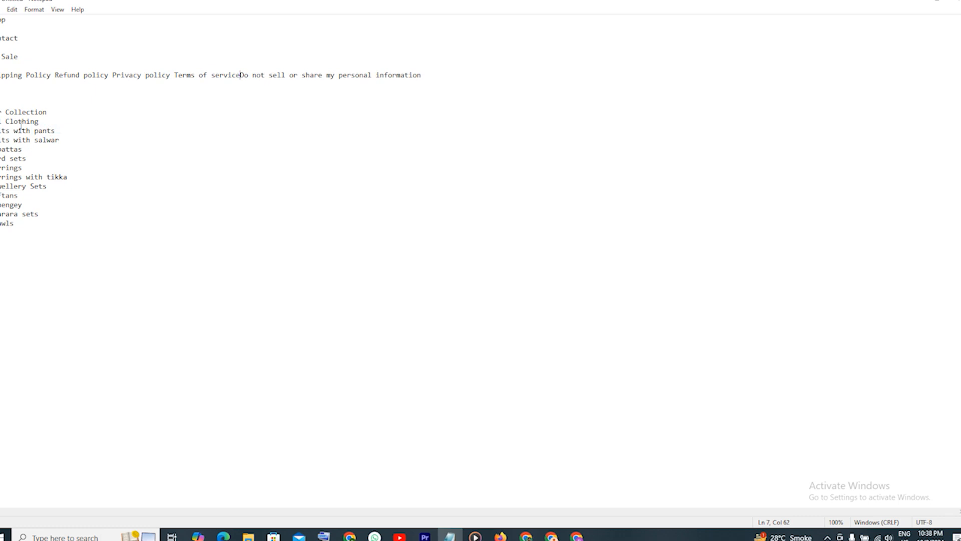
pyautogui.hotkey('alt', 'Tab')
pyautogui.click(332, 133)
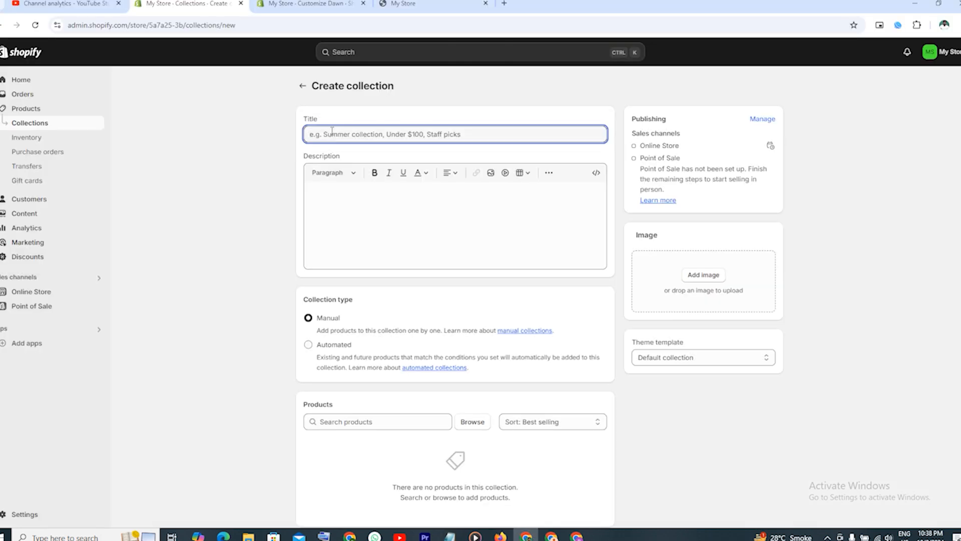
# Step: Title the collection 'All Clothing' and save it
pyautogui.write('All Clothing')
pyautogui.click(628, 52)
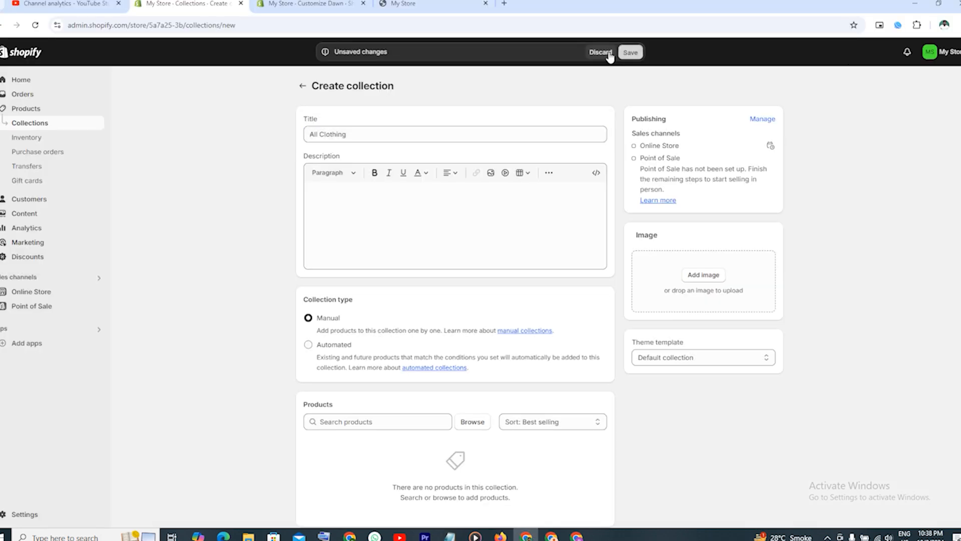
pyautogui.click(310, 4)
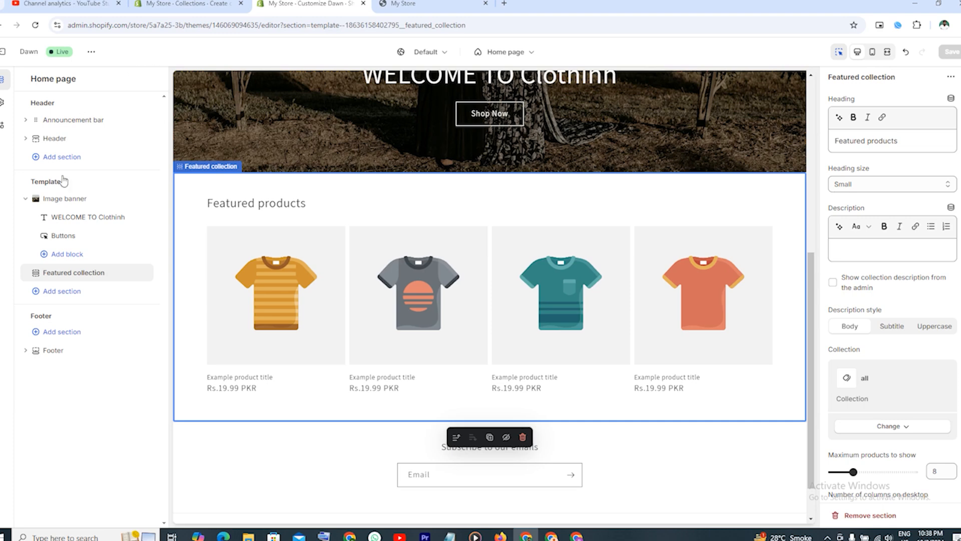
pyautogui.hotkey('alt', 'Tab')
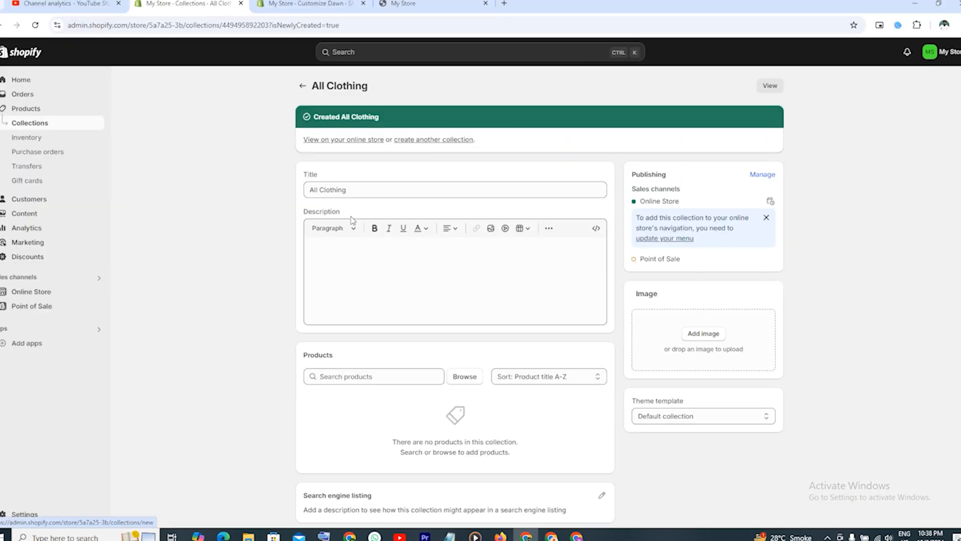
# Step: Upload the photo of three women in traditional outfits as the collection image
pyautogui.click(704, 333)
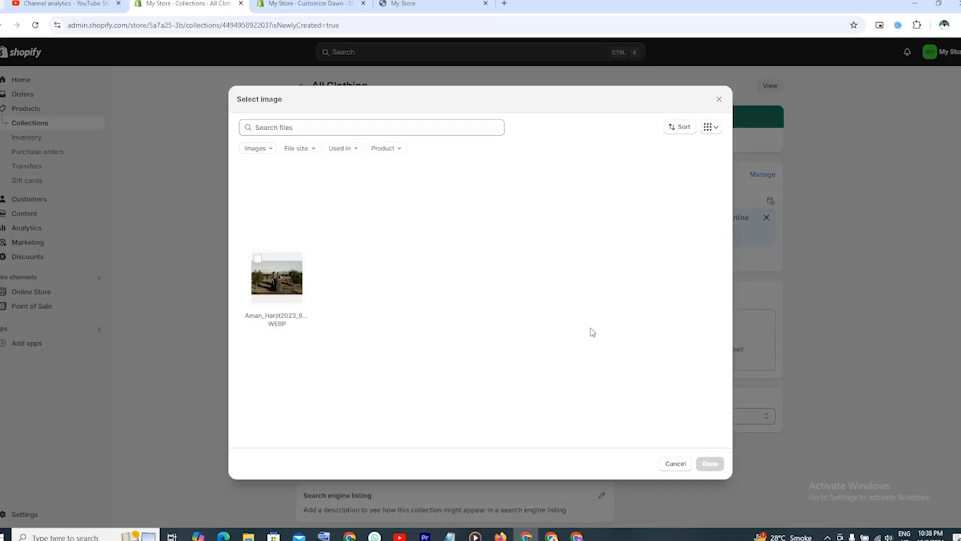
pyautogui.click(479, 194)
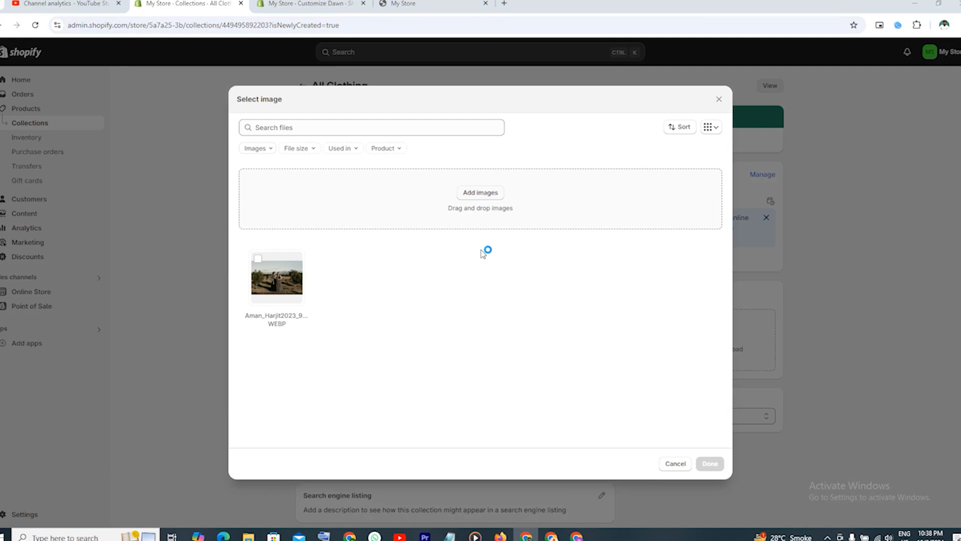
pyautogui.scroll(-1, 461, 275)
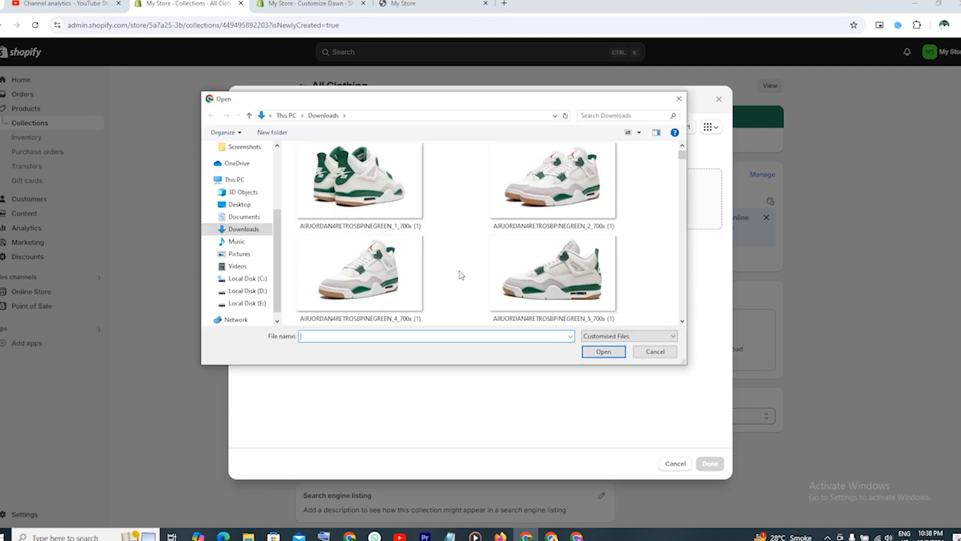
pyautogui.scroll(-5, 461, 275)
pyautogui.scroll(-6, 461, 275)
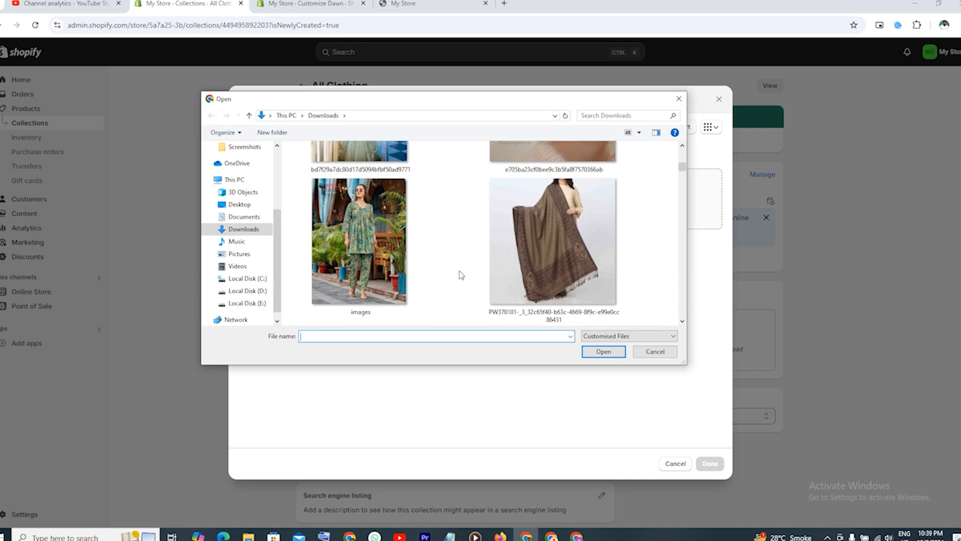
pyautogui.scroll(-8, 461, 275)
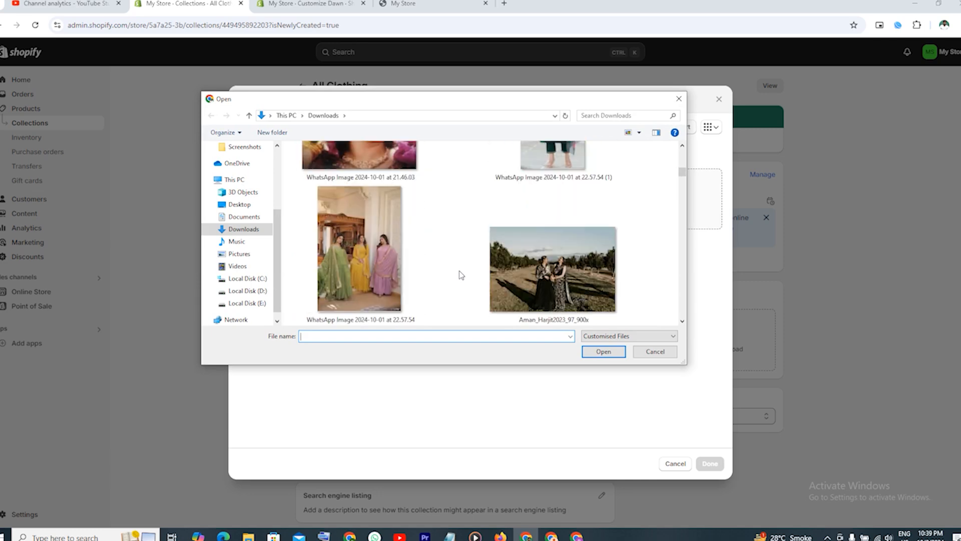
pyautogui.doubleClick(372, 257)
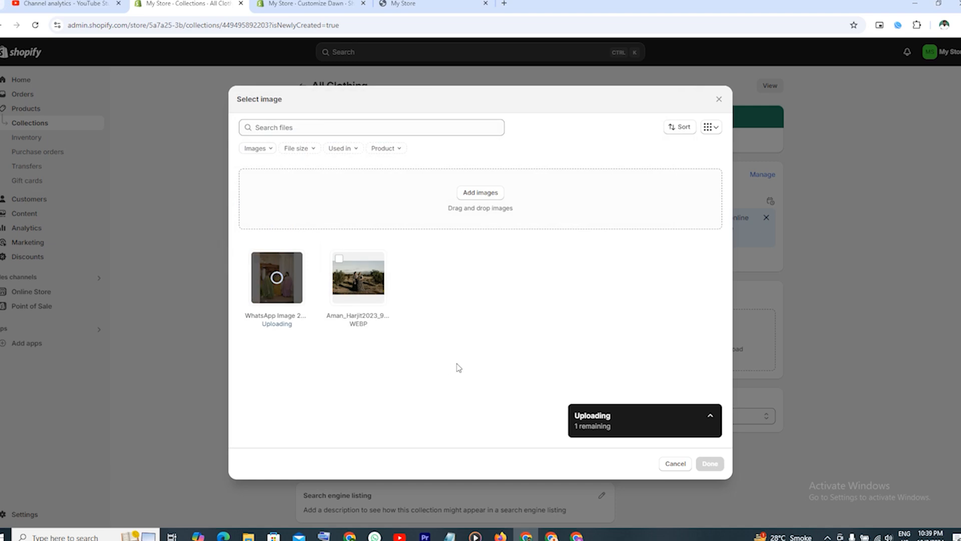
pyautogui.click(709, 463)
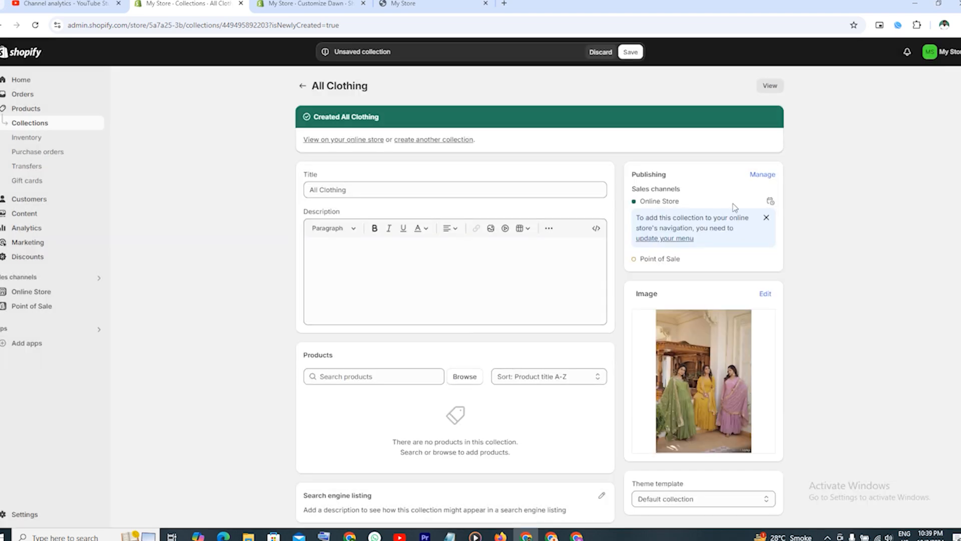
# Step: Set photo 34211 as the Suits with pants collection image and save
pyautogui.click(629, 53)
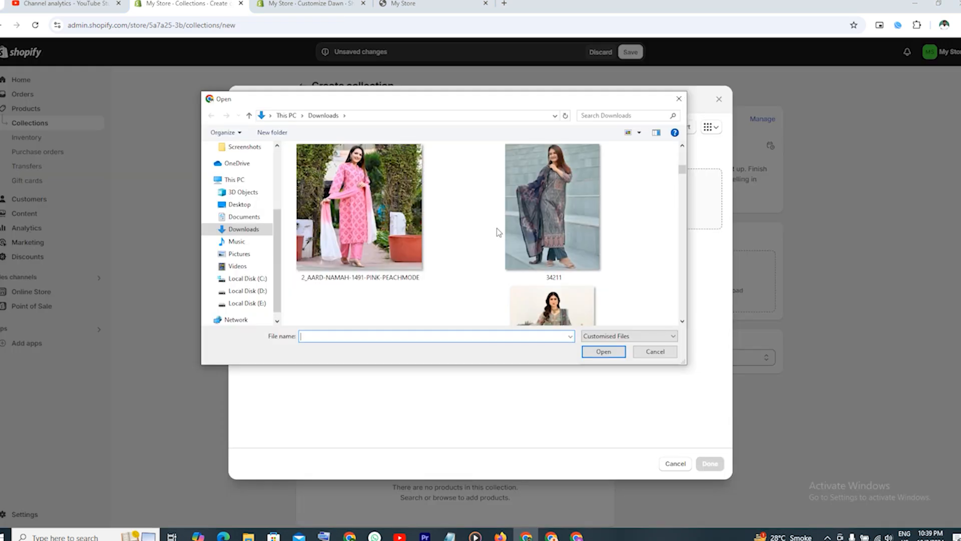
pyautogui.click(553, 205)
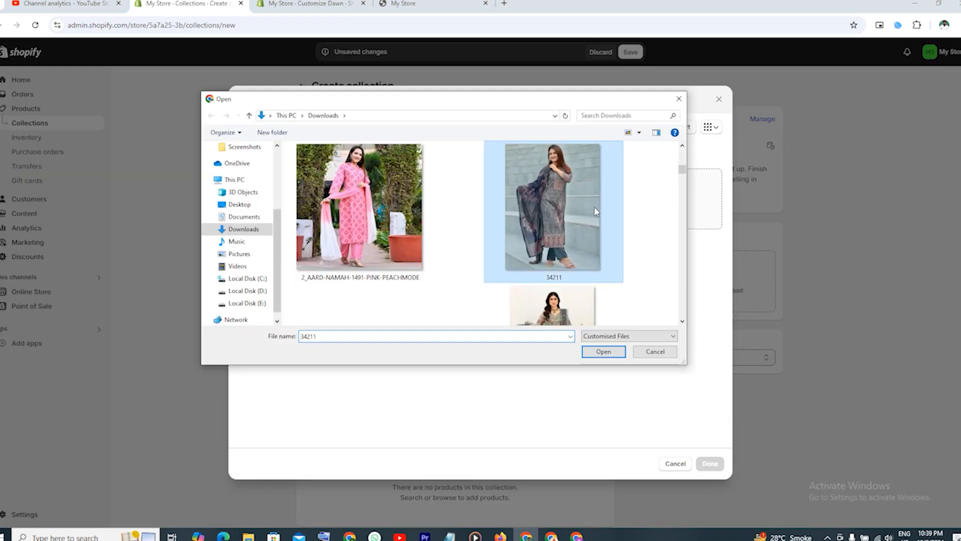
pyautogui.click(608, 350)
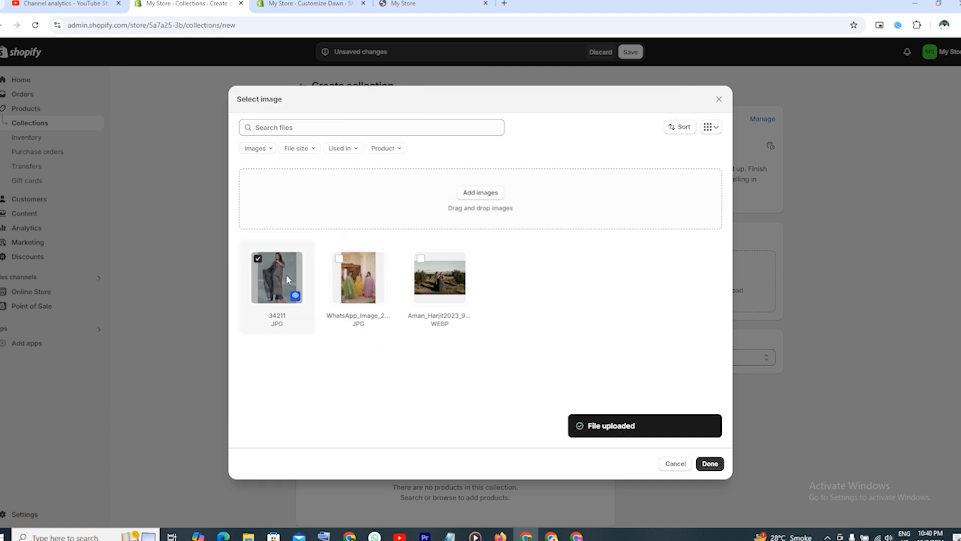
pyautogui.click(709, 463)
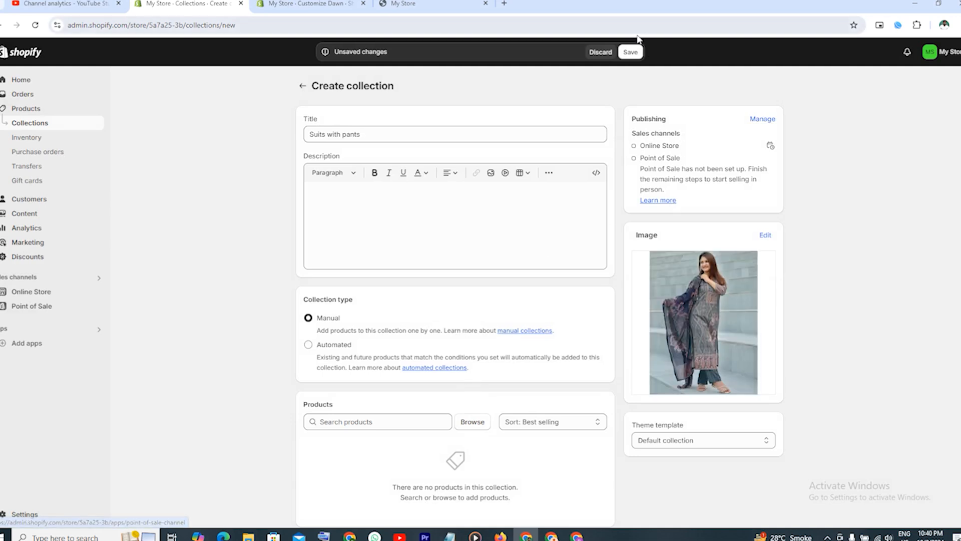
pyautogui.click(629, 54)
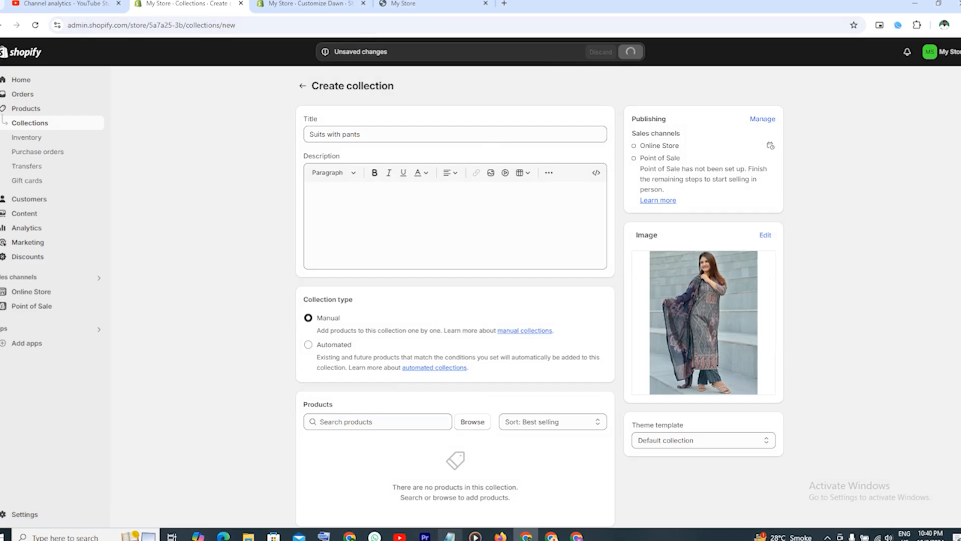
# Step: Create a 'Suits with salwar' collection with the pink suit photo and save it
pyautogui.click(449, 536)
pyautogui.press('Down')
pyautogui.press('Home')
pyautogui.hotkey('shift', 'End')
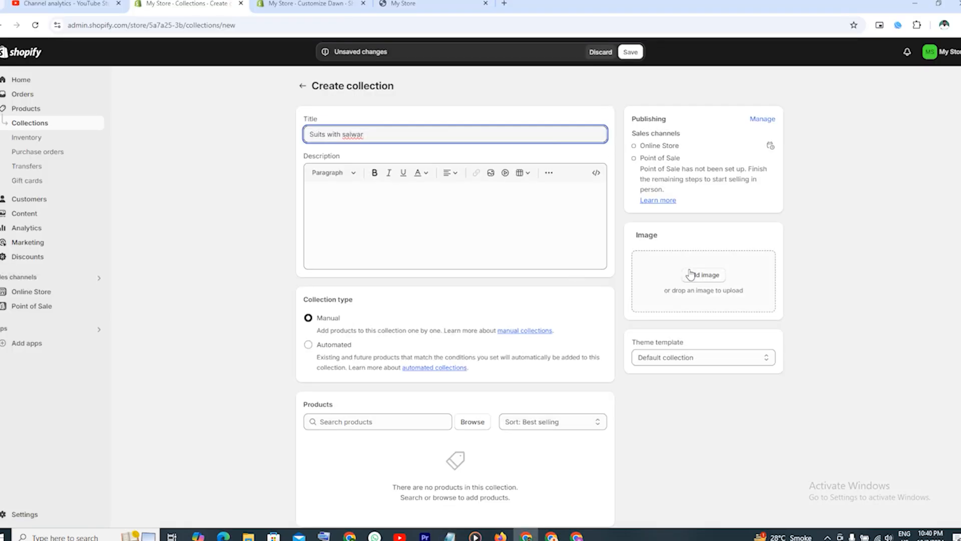
pyautogui.click(693, 274)
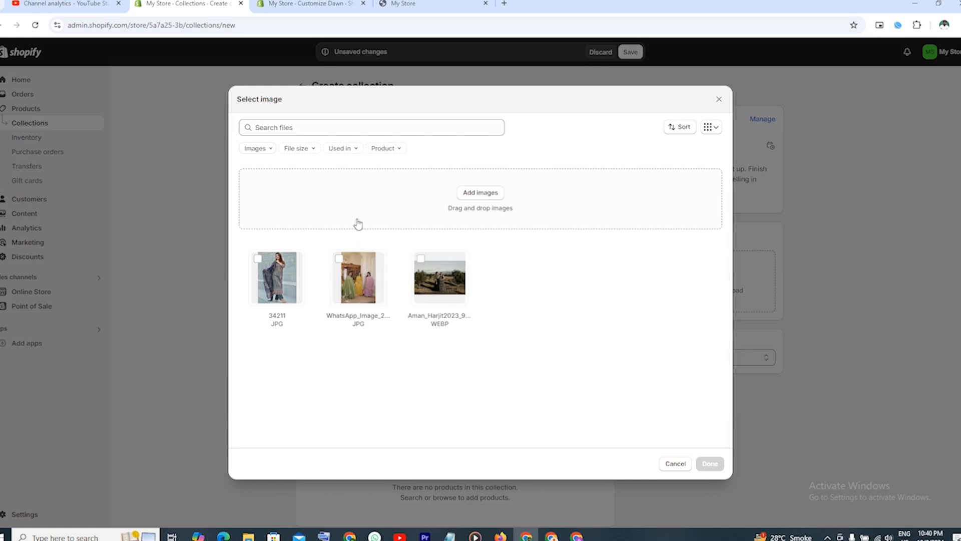
pyautogui.click(432, 219)
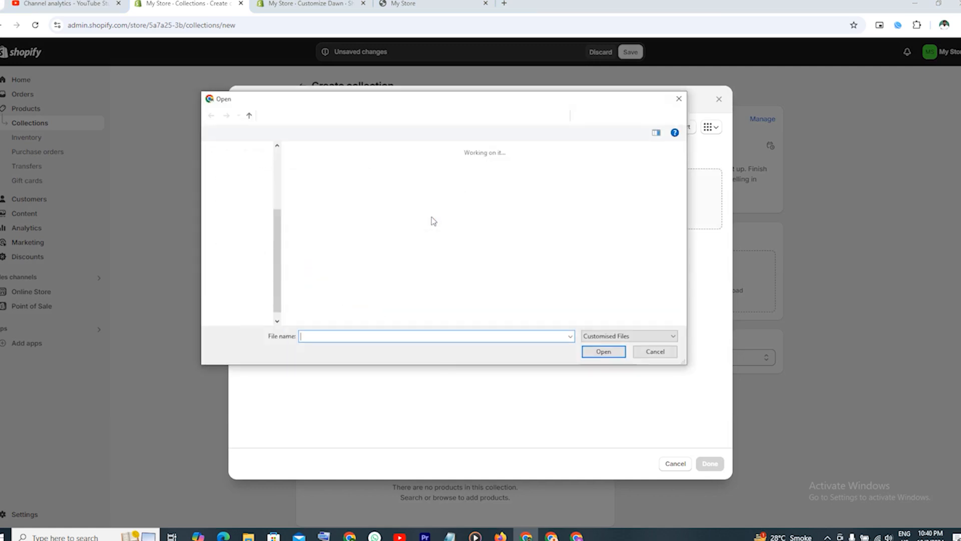
pyautogui.scroll(-3, 466, 252)
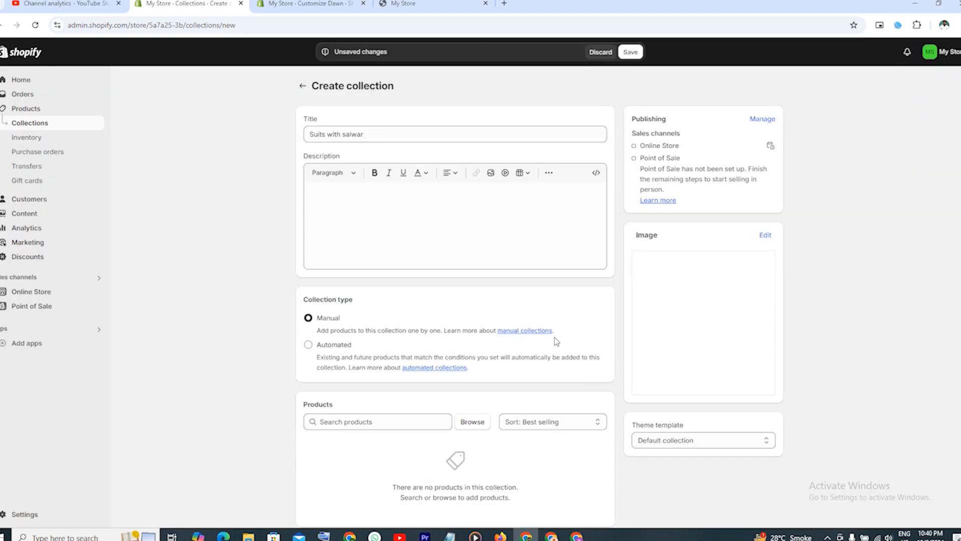
pyautogui.click(630, 52)
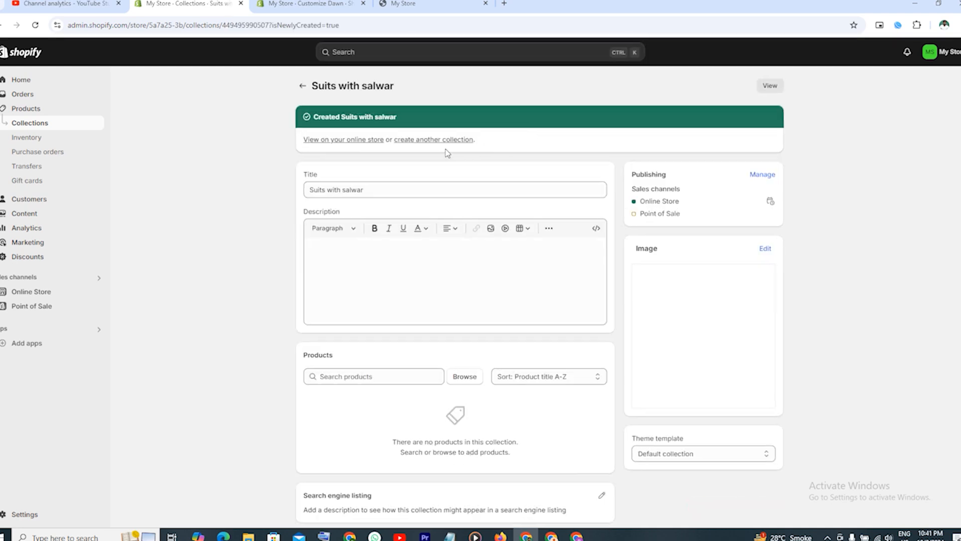
pyautogui.click(447, 146)
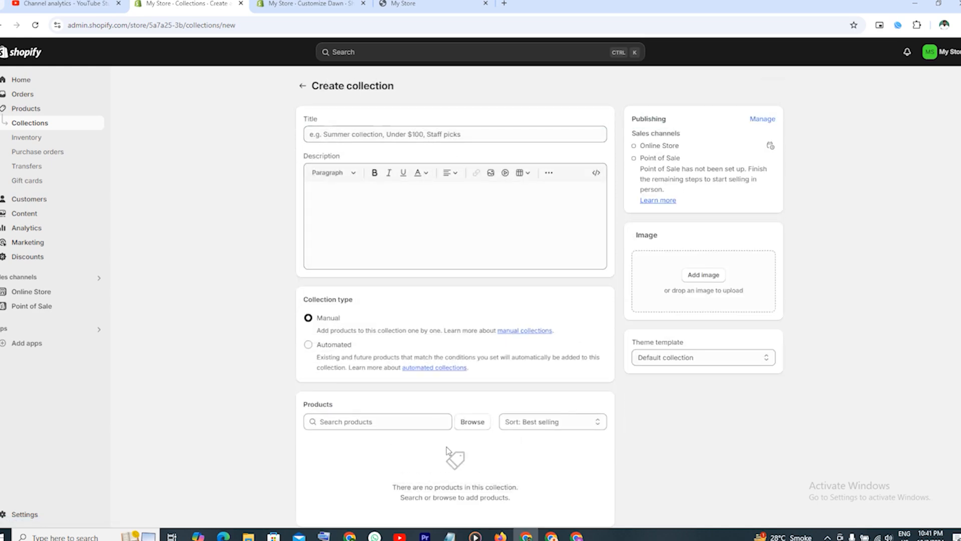
# Step: Title the new collection 'Dupattas', copied from Notepad, and upload its red dupatta image
pyautogui.click(450, 536)
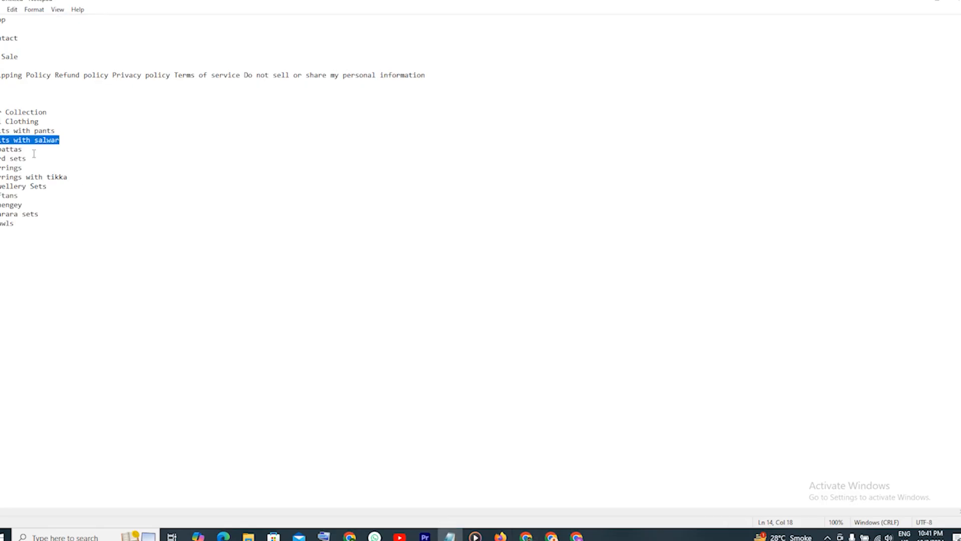
pyautogui.doubleClick(26, 149)
pyautogui.rightClick(8, 148)
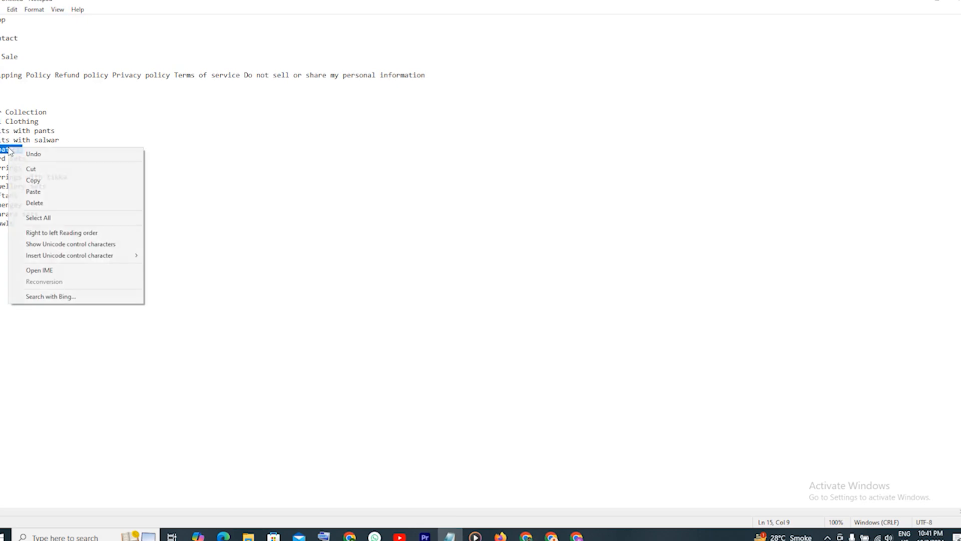
pyautogui.click(30, 178)
pyautogui.click(525, 536)
pyautogui.click(417, 133)
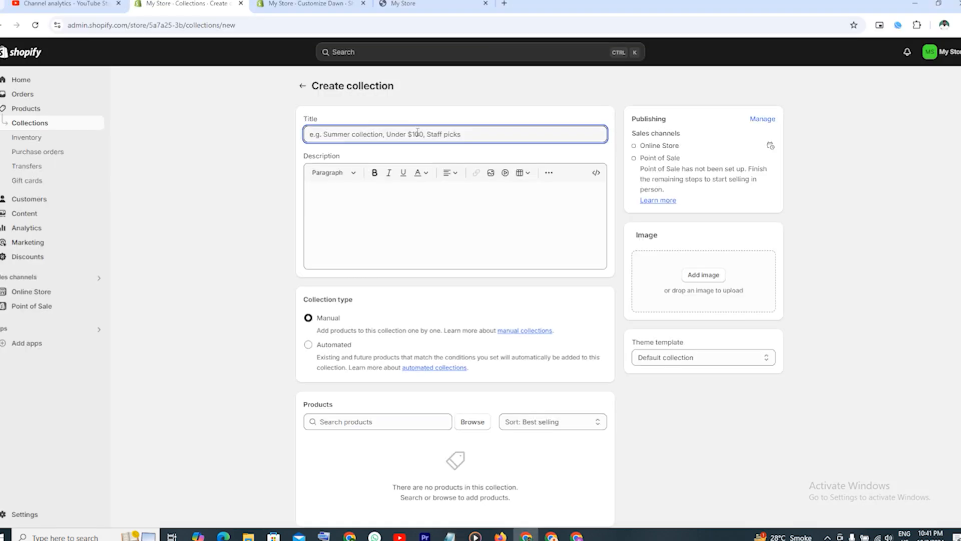
pyautogui.hotkey('ctrl', 'v')
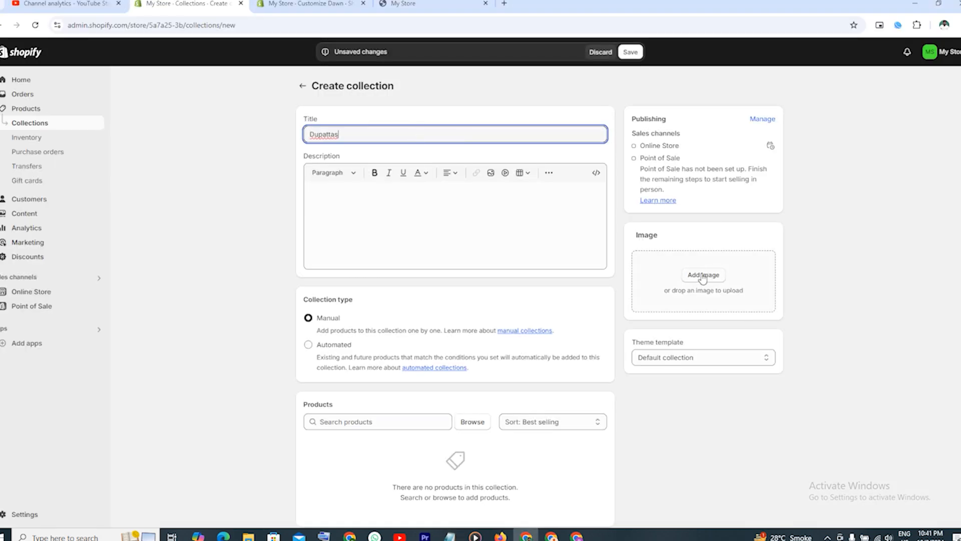
pyautogui.click(702, 275)
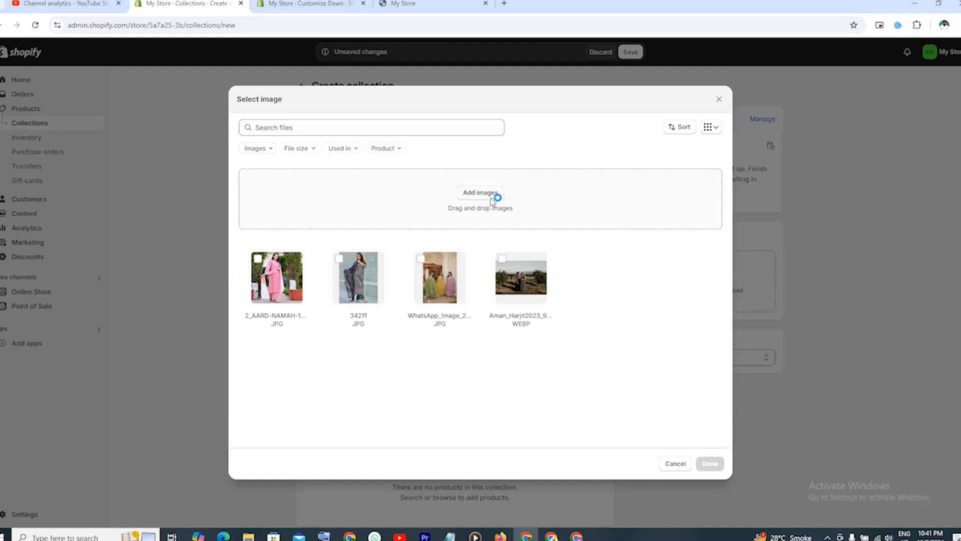
pyautogui.click(473, 196)
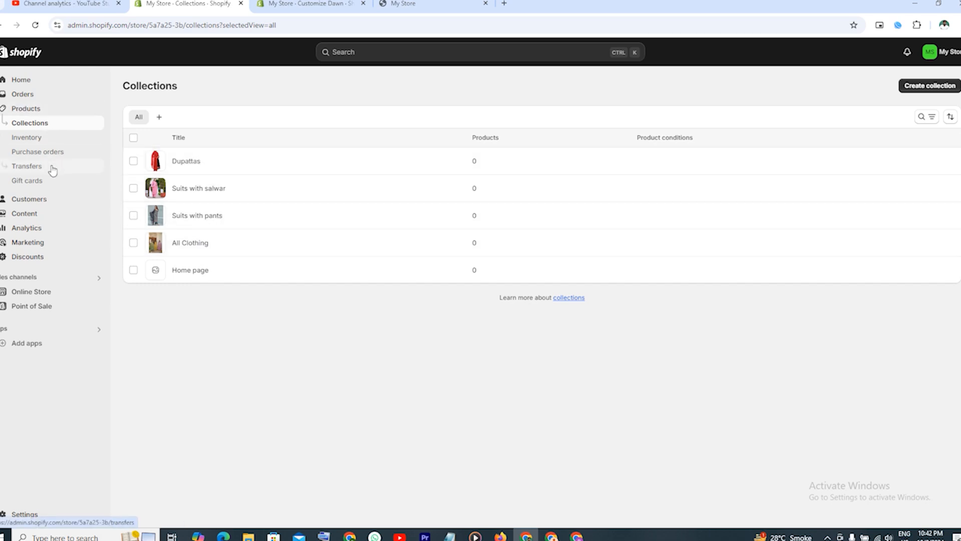
# Step: Start a new product and paste 'Mustard Printed Pure Cotton A-Line Kurti With Sharara & Dupatta' as its title and description
pyautogui.click(33, 108)
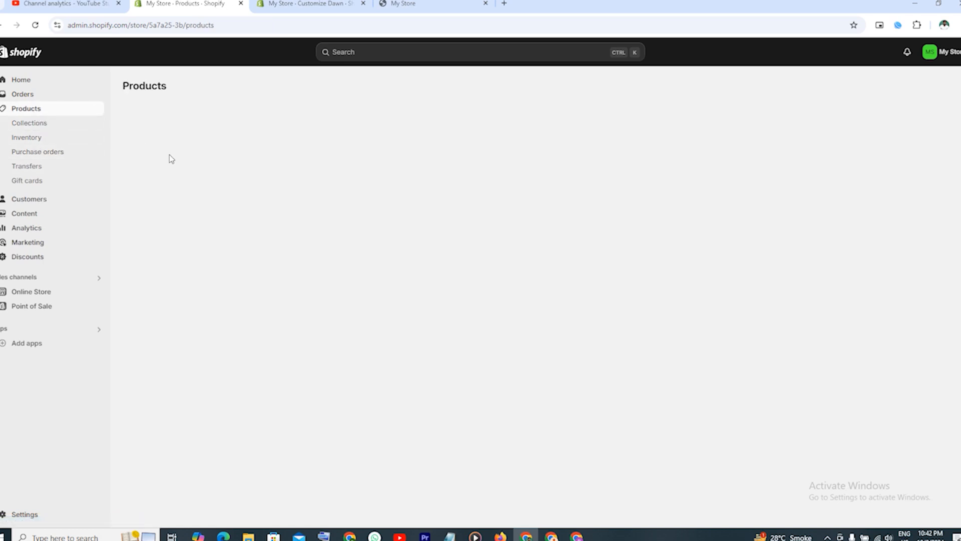
pyautogui.click(316, 212)
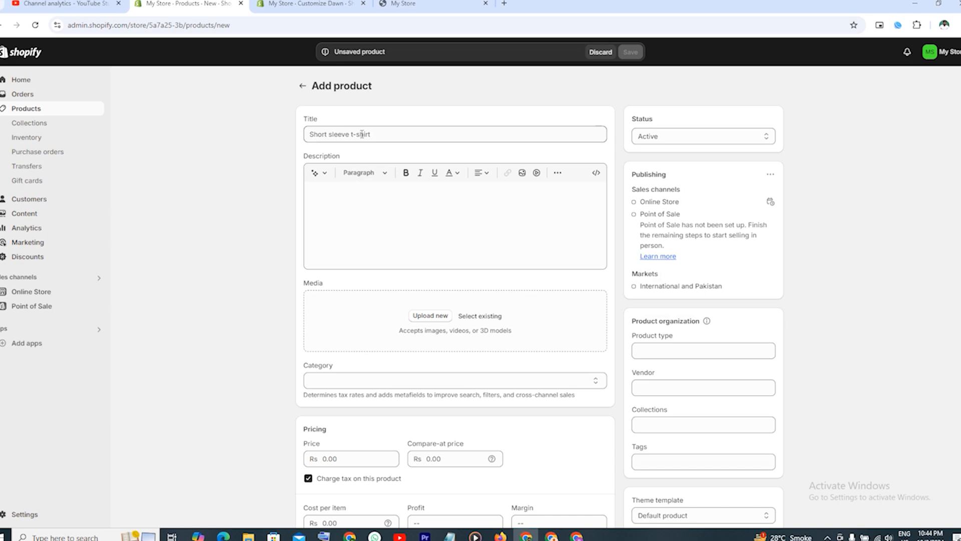
pyautogui.click(361, 134)
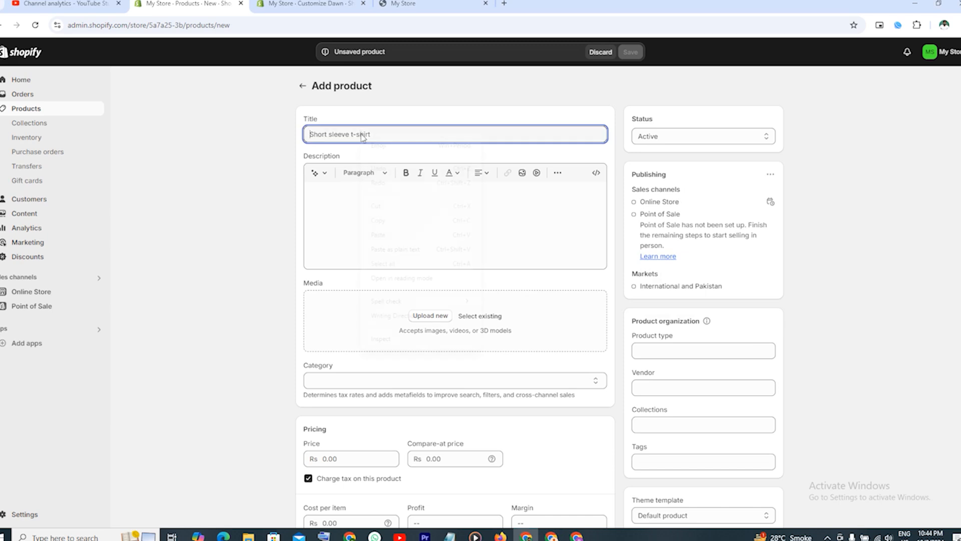
pyautogui.rightClick(362, 135)
pyautogui.click(386, 234)
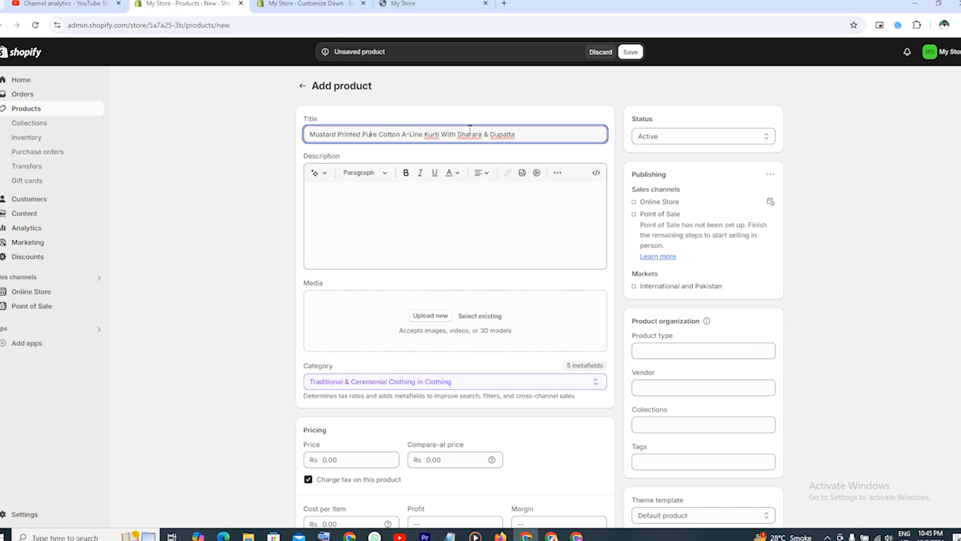
pyautogui.click(373, 210)
pyautogui.rightClick(372, 209)
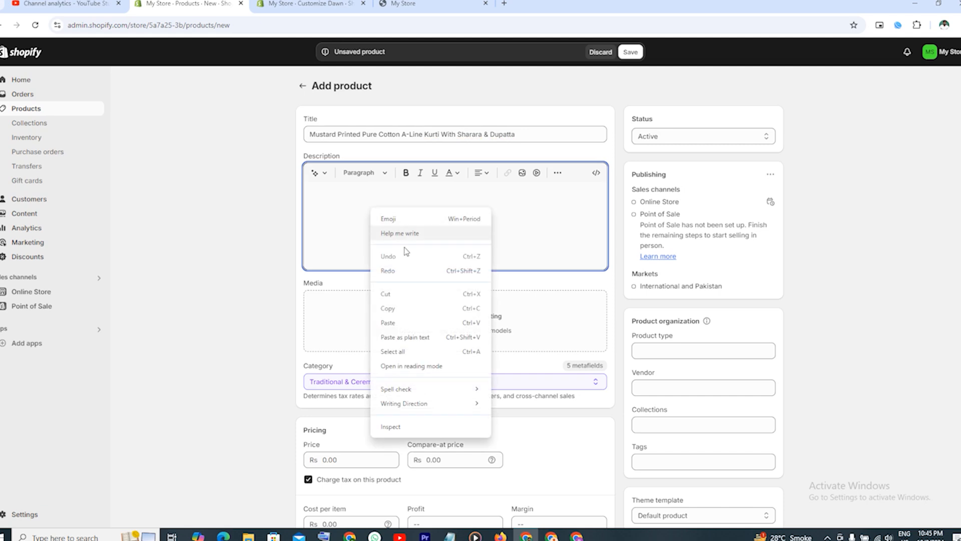
pyautogui.click(413, 320)
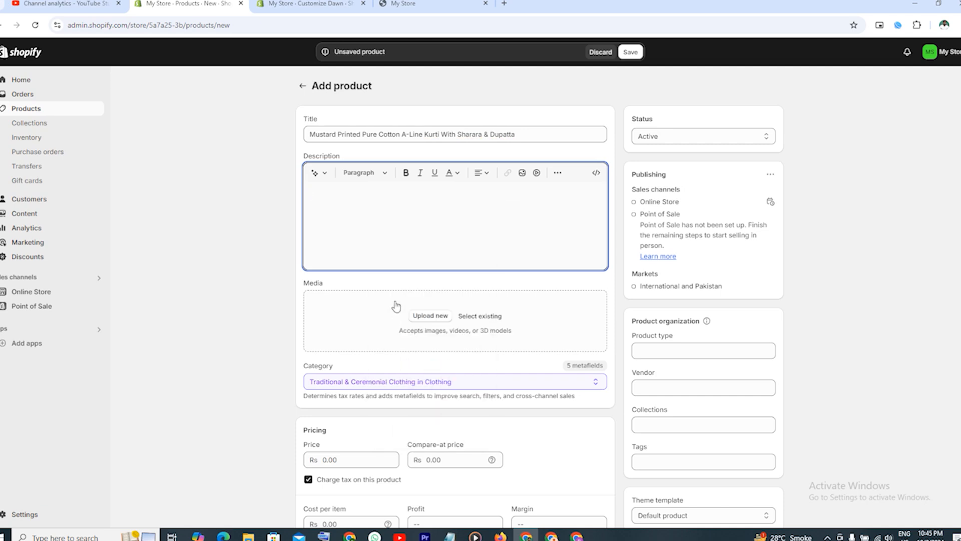
# Step: Upload two mustard outfit photos, add Home page, Dupattas and All Clothing collections, and put the seated photo first
pyautogui.click(429, 315)
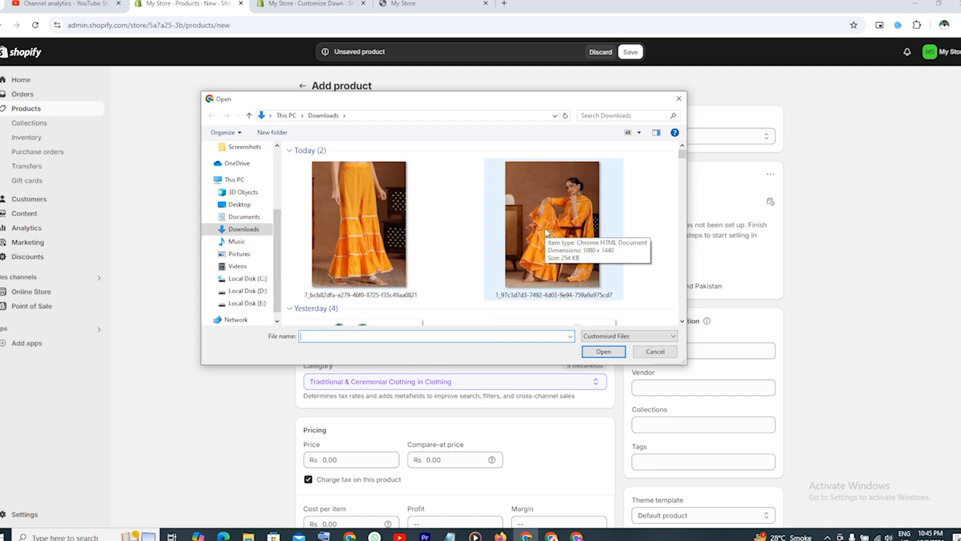
pyautogui.click(609, 353)
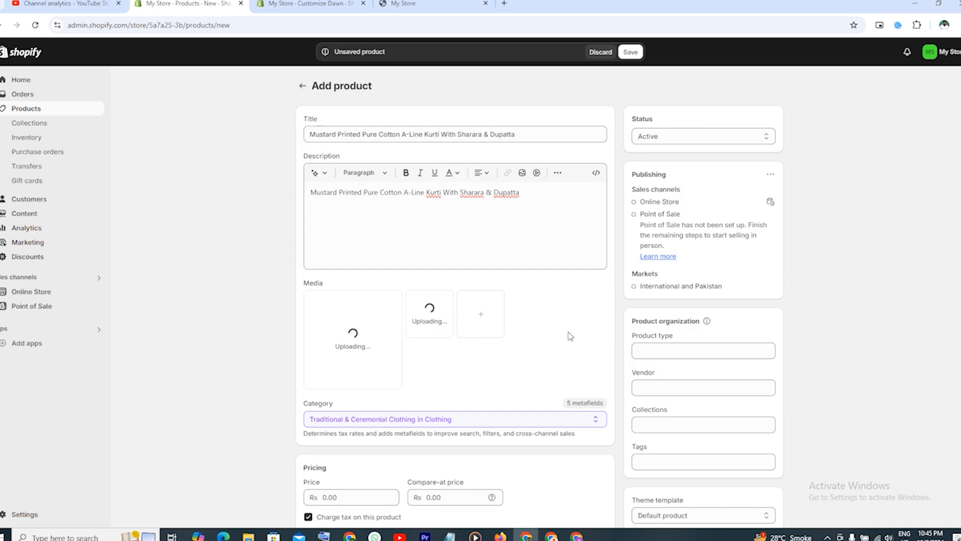
pyautogui.click(670, 422)
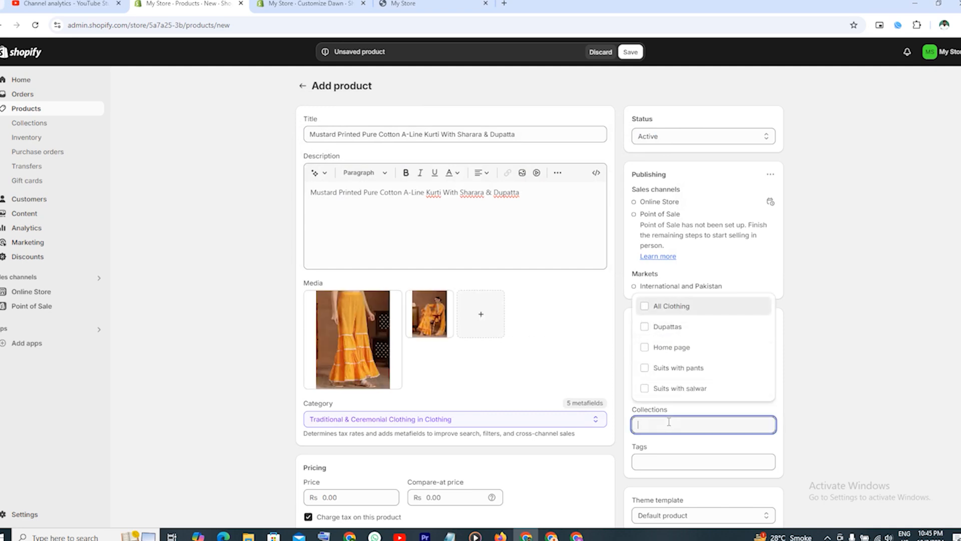
pyautogui.click(644, 348)
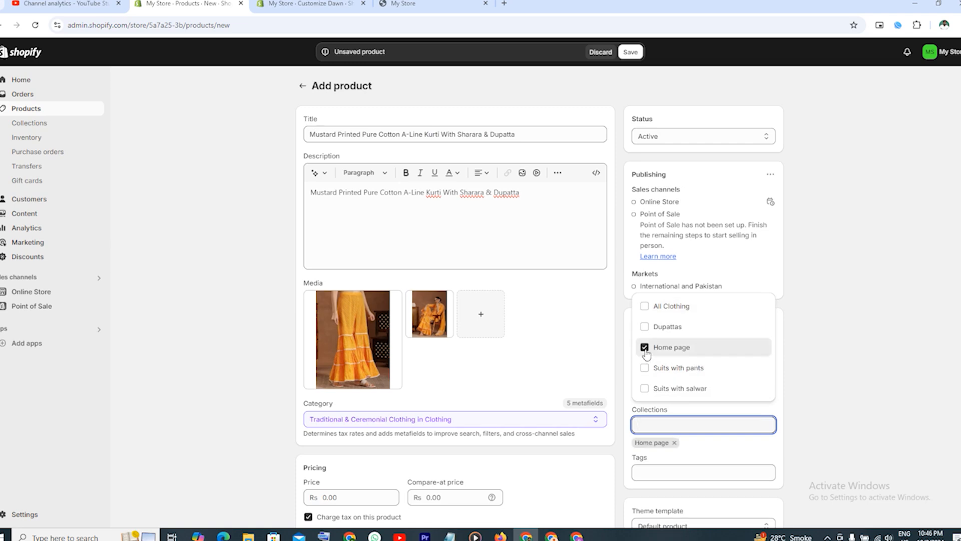
pyautogui.click(645, 328)
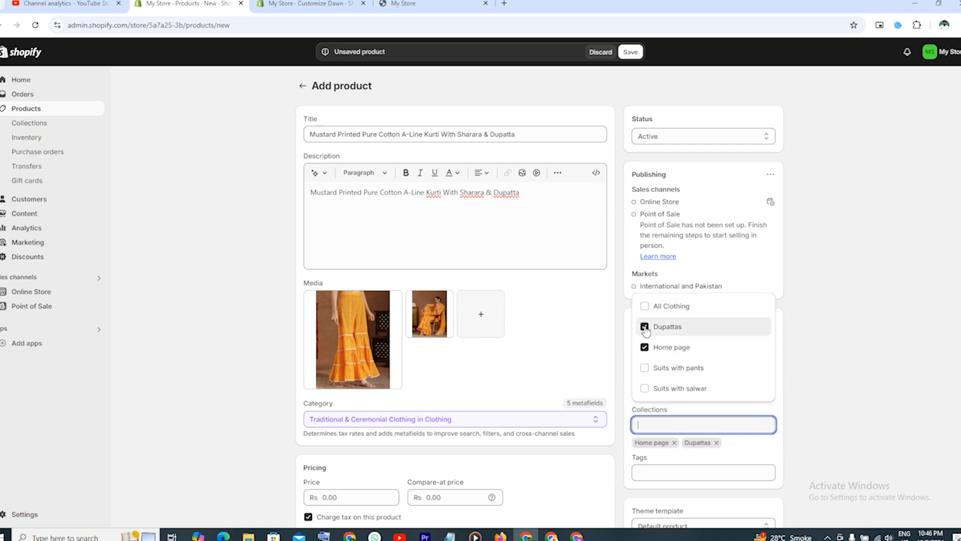
pyautogui.click(646, 306)
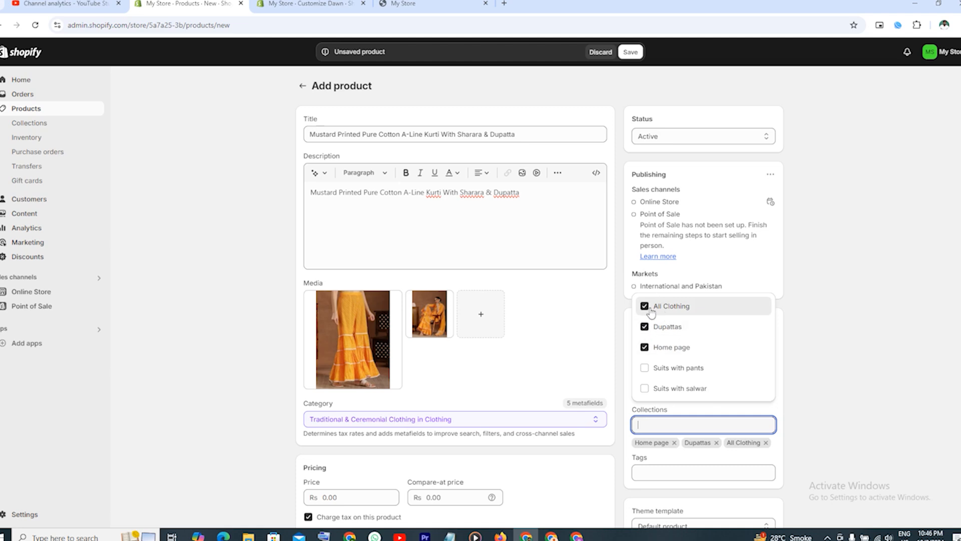
pyautogui.click(821, 341)
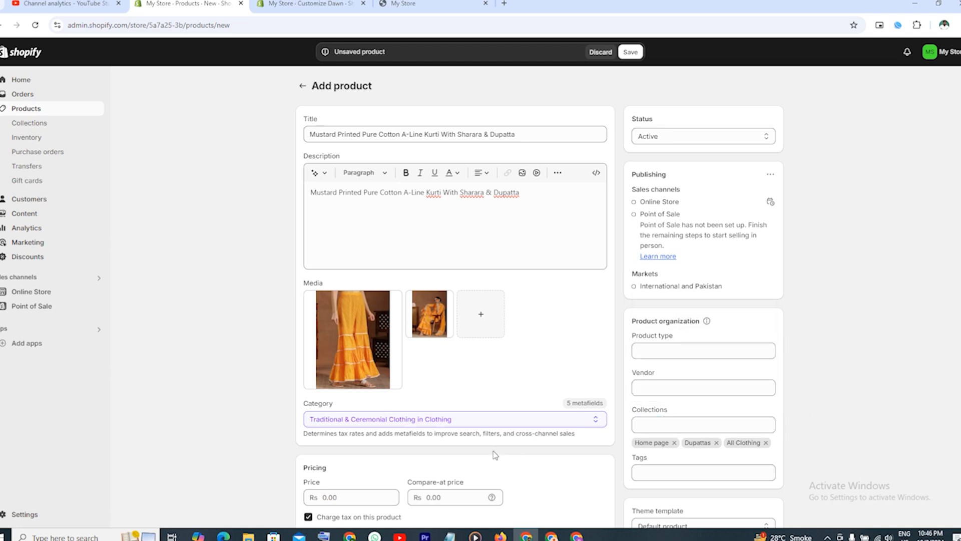
pyautogui.moveTo(435, 315); pyautogui.dragTo(373, 343)
# Step: Set price 12,000, compare-at price 15,000 and cost per item 8,000
pyautogui.scroll(-2, 526, 468)
pyautogui.click(346, 396)
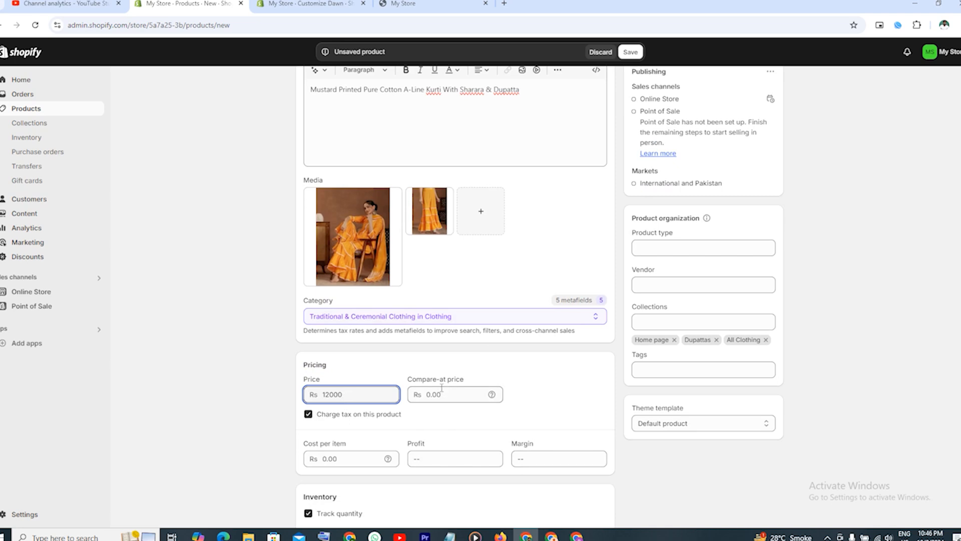
pyautogui.write('12000')
pyautogui.click(425, 395)
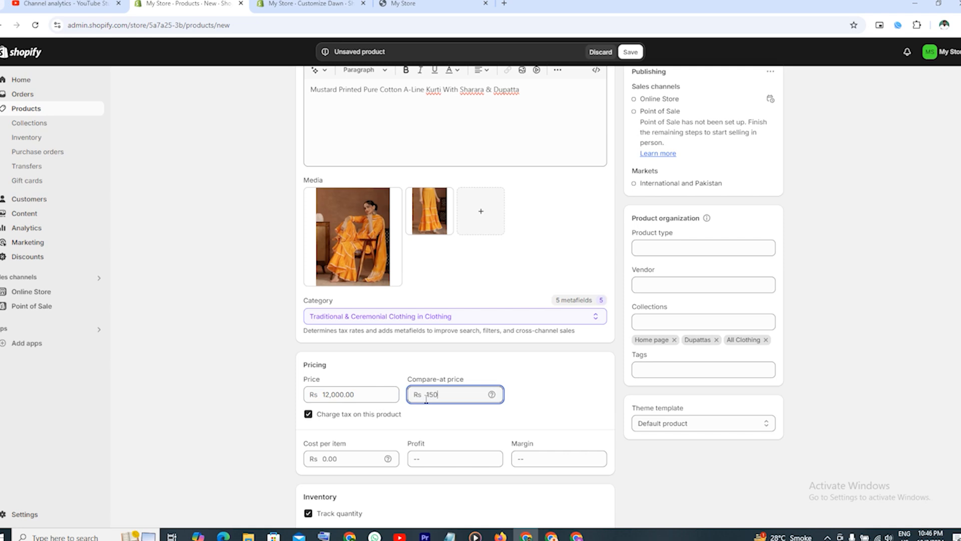
pyautogui.click(545, 397)
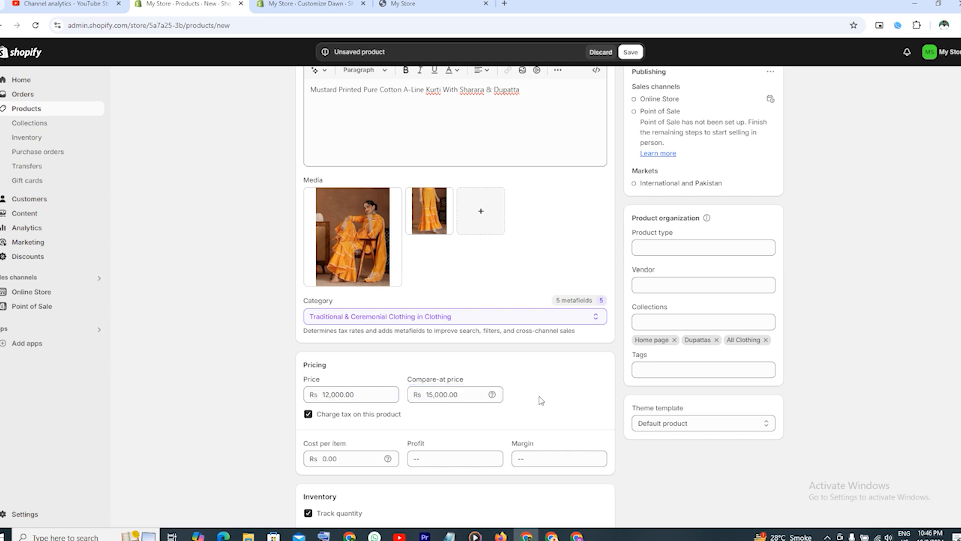
pyautogui.click(345, 461)
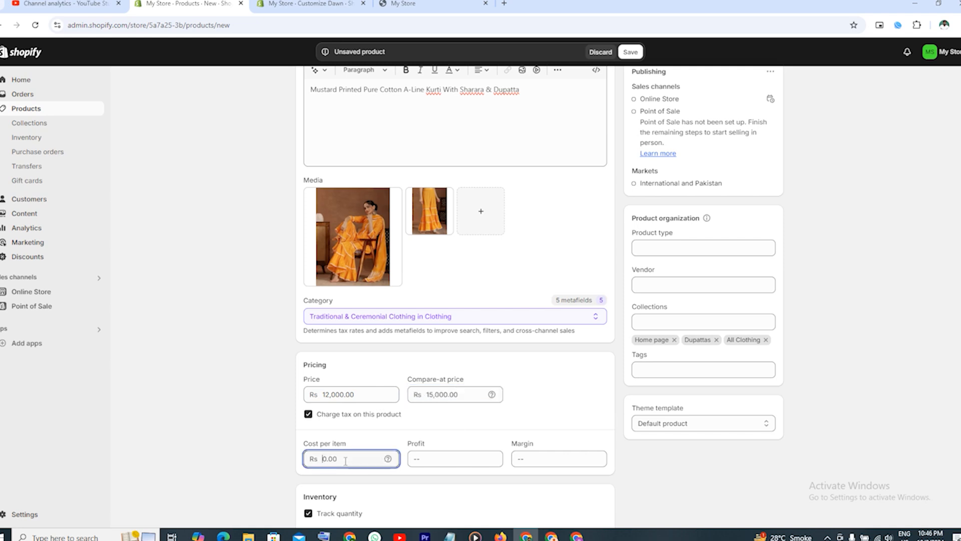
pyautogui.write('100')
pyautogui.press('BackSpace')
pyautogui.press('BackSpace')
pyautogui.write('8000')
pyautogui.click(551, 429)
# Step: Raise the shop location stock quantity to 110 units
pyautogui.scroll(-4, 448, 464)
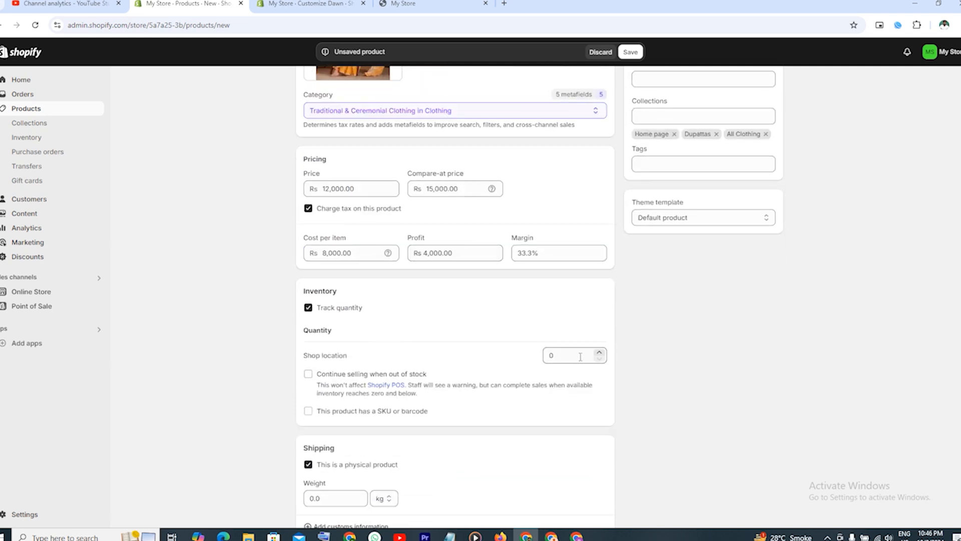
pyautogui.click(599, 352)
pyautogui.click(599, 353)
pyautogui.click(600, 354)
pyautogui.click(599, 355)
pyautogui.click(599, 355)
pyautogui.scroll(-3, 605, 382)
pyautogui.scroll(-3, 513, 358)
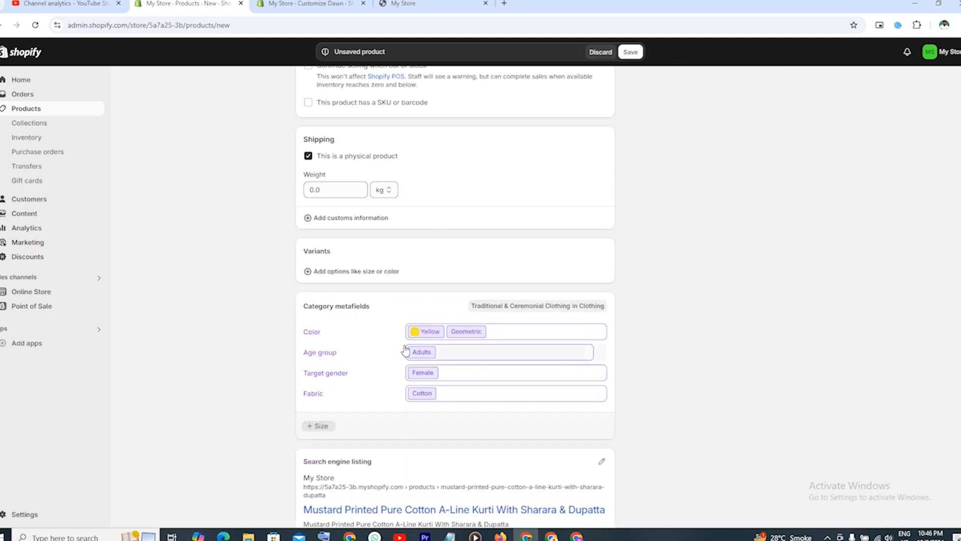
pyautogui.scroll(10, 420, 371)
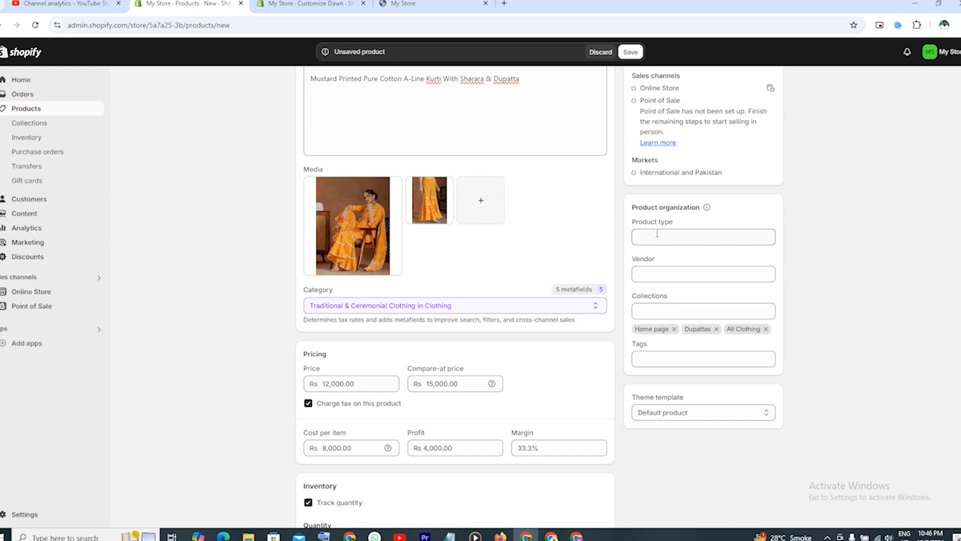
pyautogui.scroll(3, 657, 234)
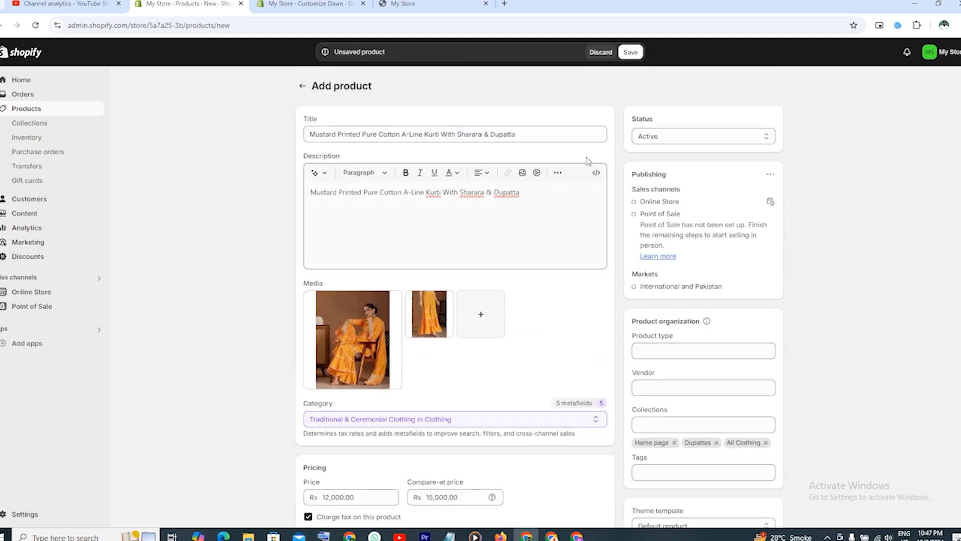
# Step: Save the kurti product and select the Featured collection section in the Dawn editor
pyautogui.click(629, 55)
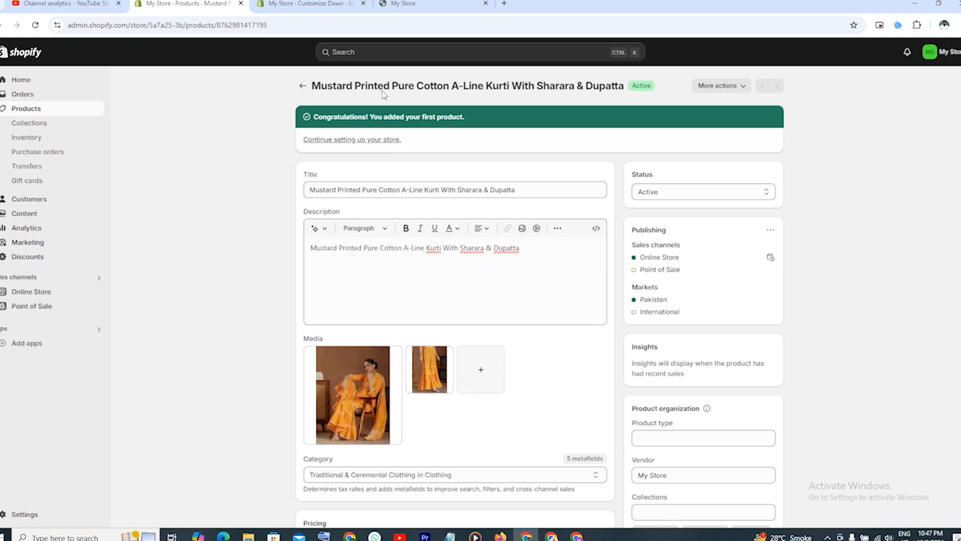
pyautogui.click(308, 3)
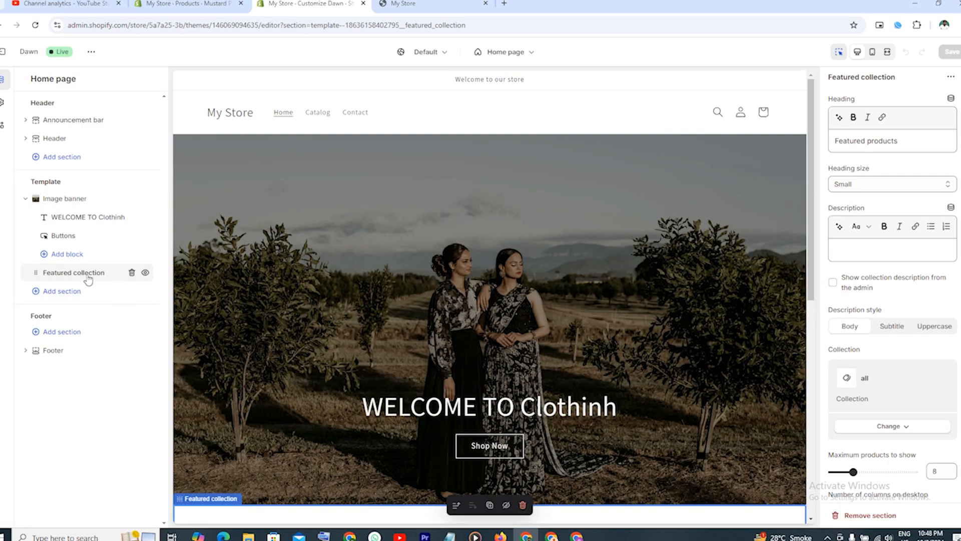
pyautogui.click(82, 275)
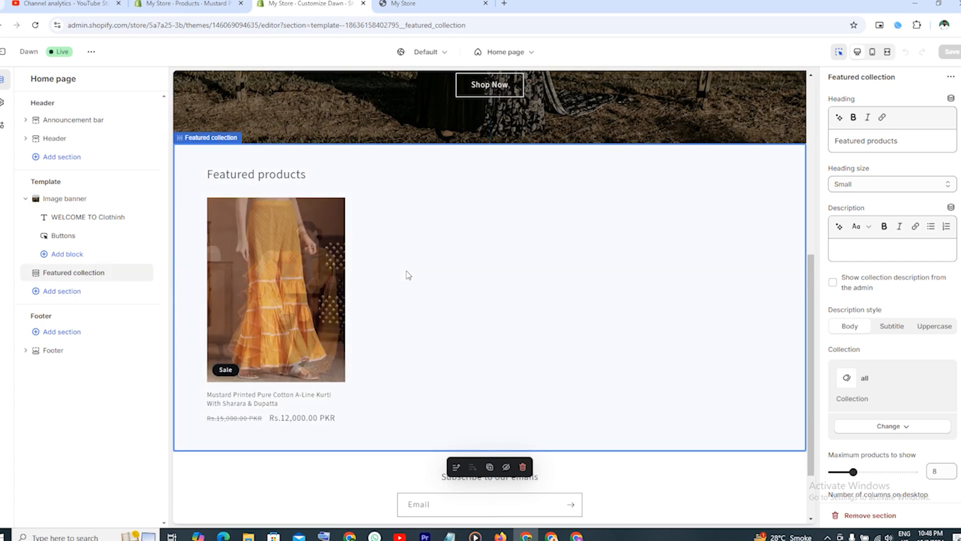
pyautogui.scroll(-2, 934, 219)
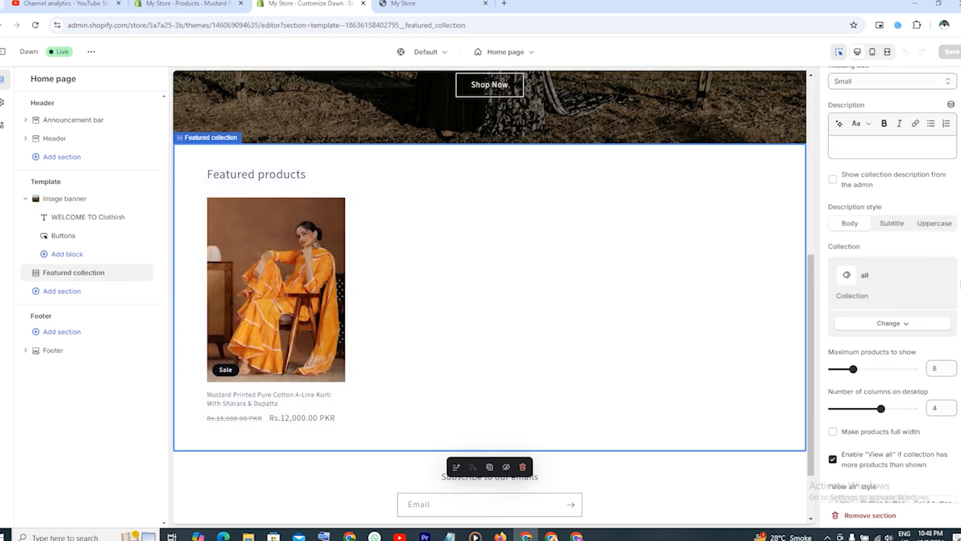
# Step: Change the featured collection to Home page and save the theme
pyautogui.click(909, 323)
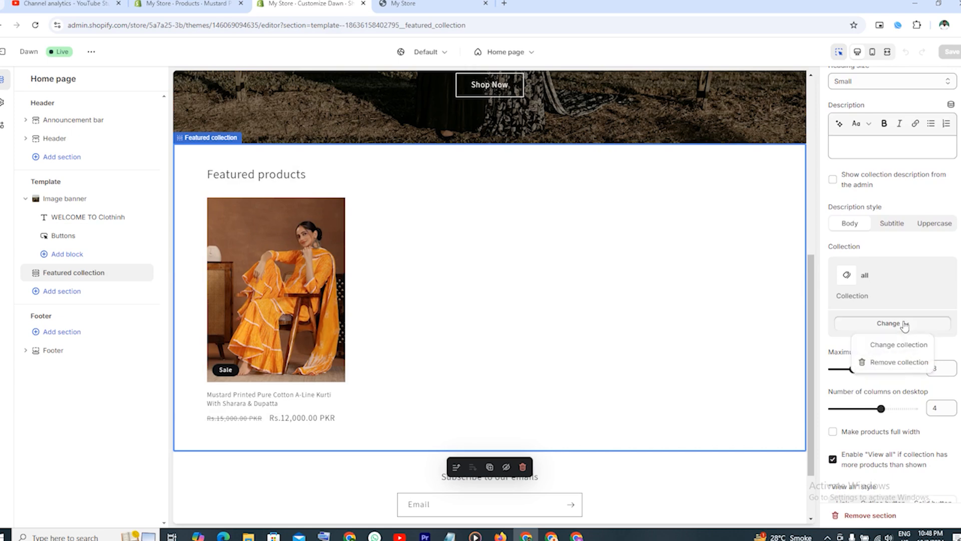
pyautogui.click(895, 346)
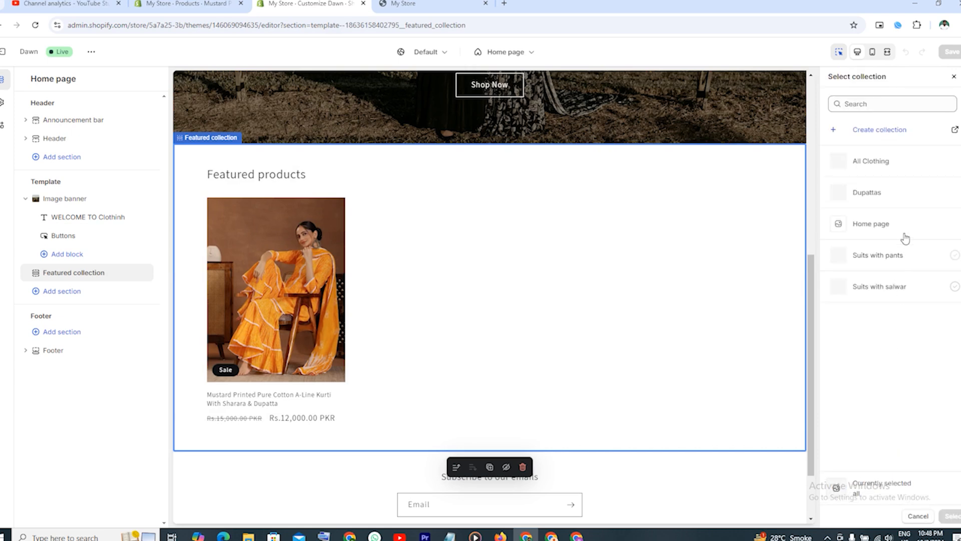
pyautogui.click(877, 229)
pyautogui.click(951, 516)
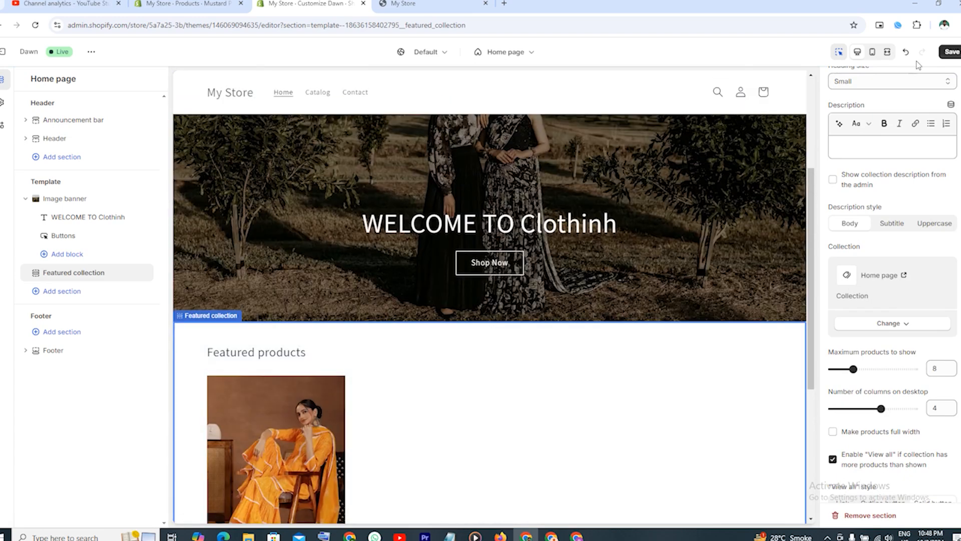
pyautogui.click(951, 52)
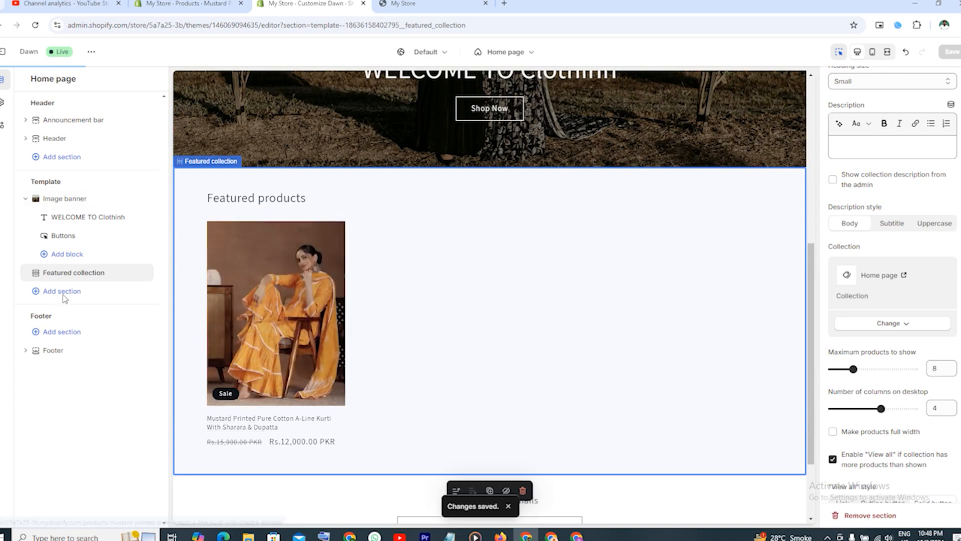
pyautogui.click(64, 294)
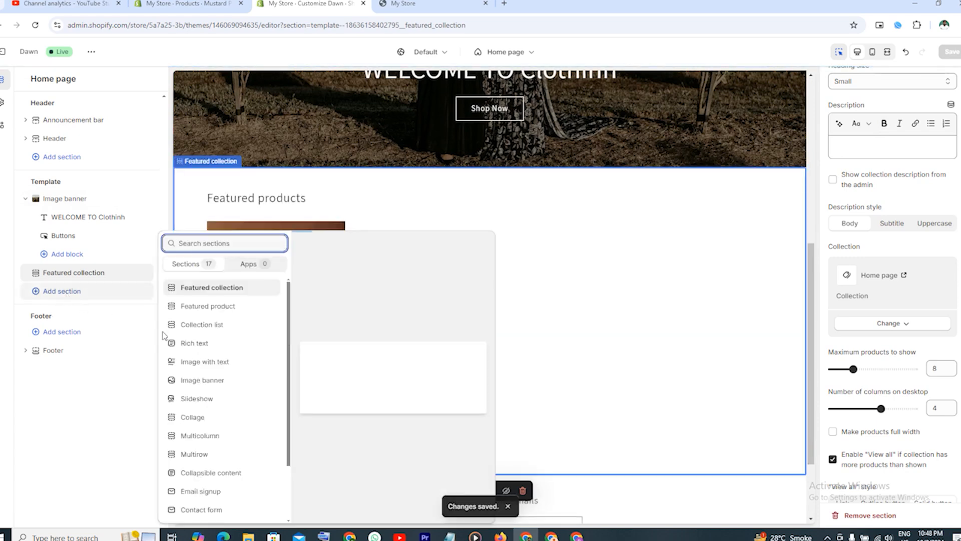
# Step: Add a Collection list section with a fourth card, showing four collections per row on desktop
pyautogui.click(205, 325)
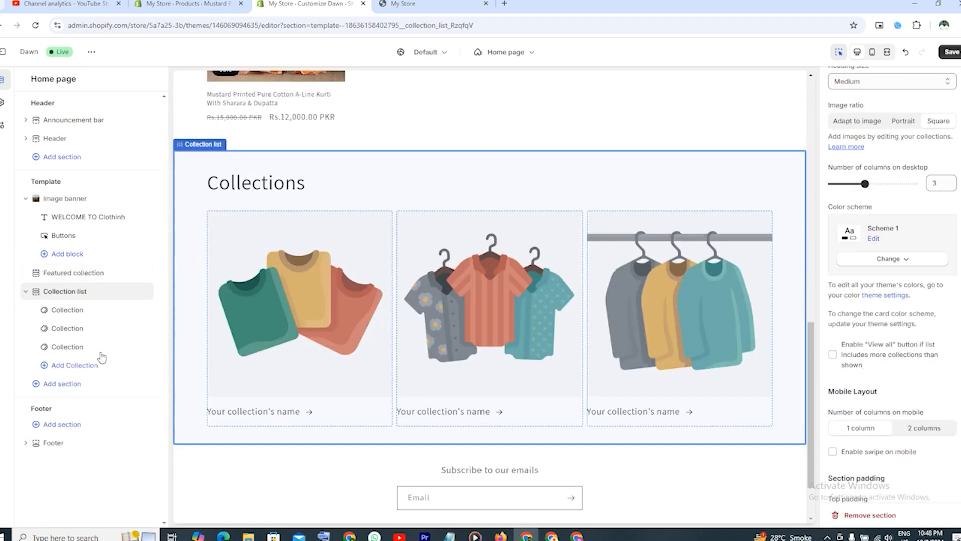
pyautogui.click(107, 365)
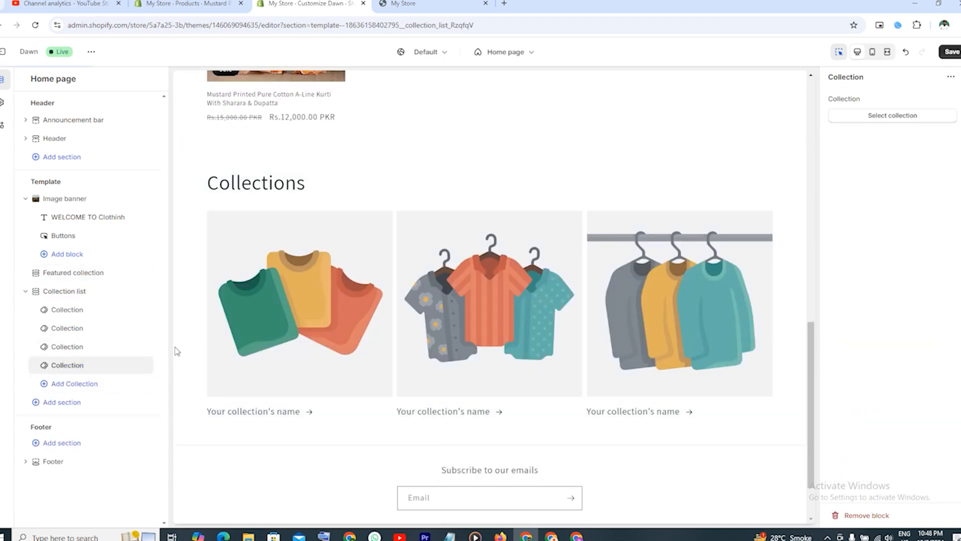
pyautogui.scroll(4, 452, 326)
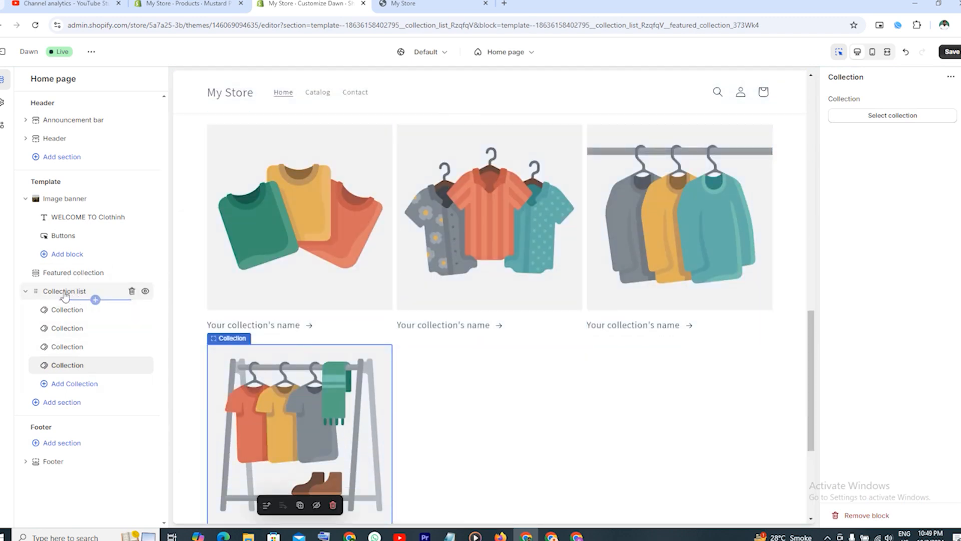
pyautogui.click(65, 292)
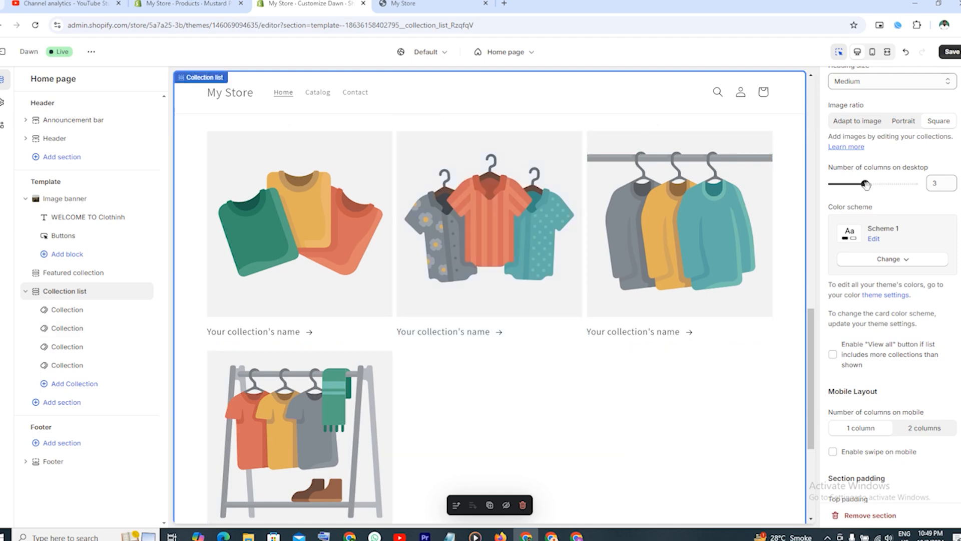
pyautogui.moveTo(866, 184); pyautogui.dragTo(868, 185)
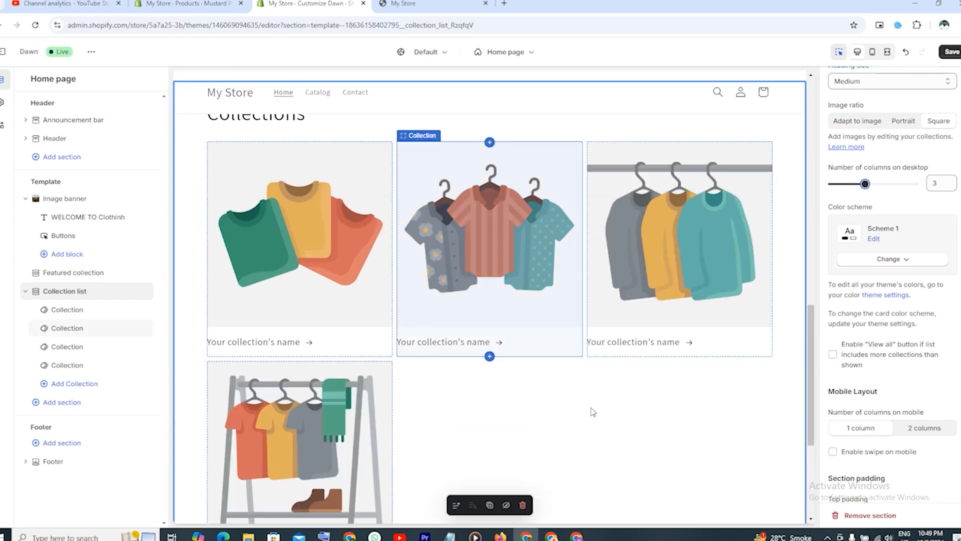
pyautogui.scroll(-1, 550, 413)
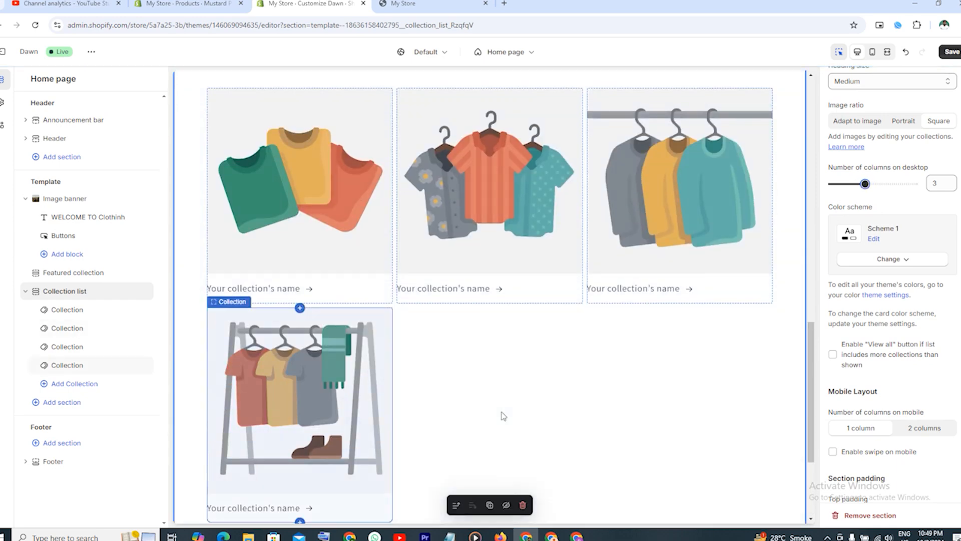
pyautogui.scroll(-3, 503, 415)
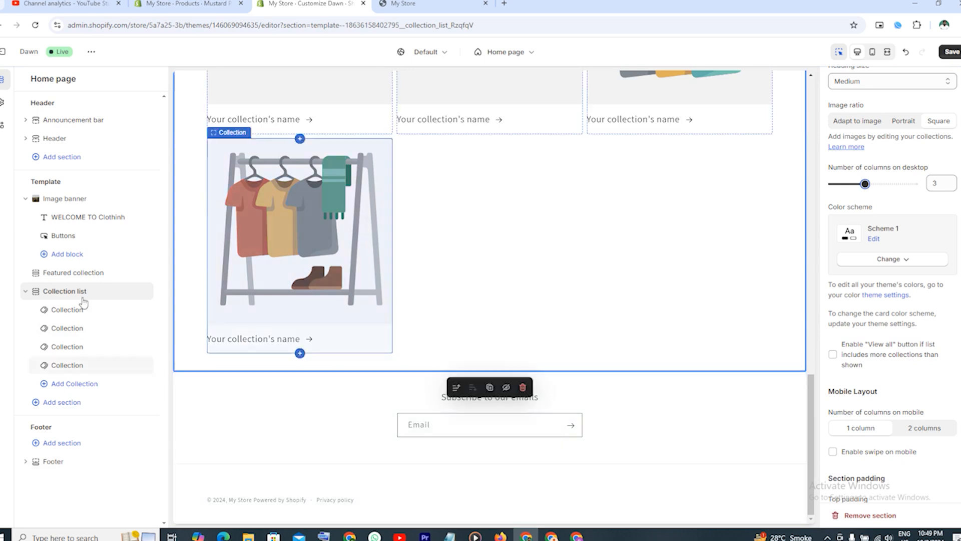
# Step: Assign All Clothing to the first card and Suits with pants to the second
pyautogui.click(64, 311)
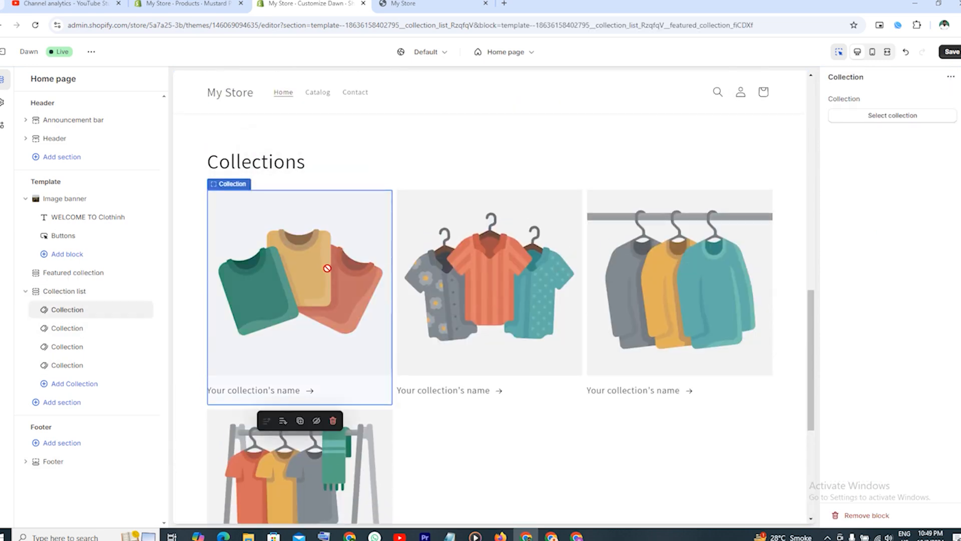
pyautogui.click(891, 115)
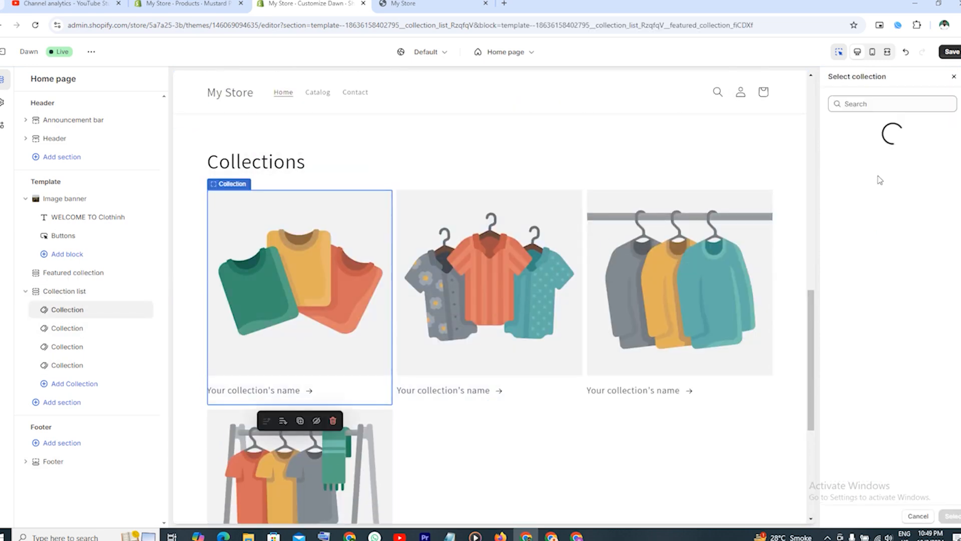
pyautogui.click(877, 161)
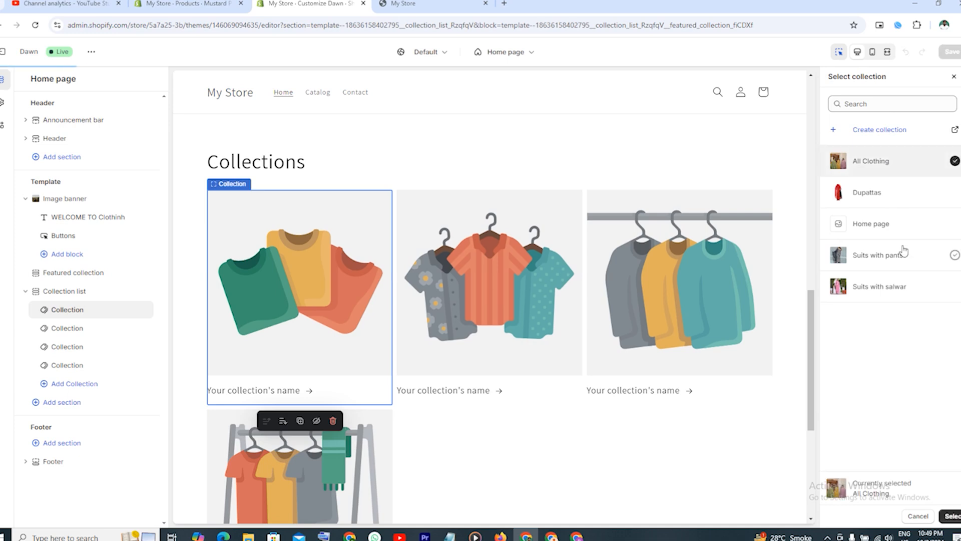
pyautogui.click(950, 516)
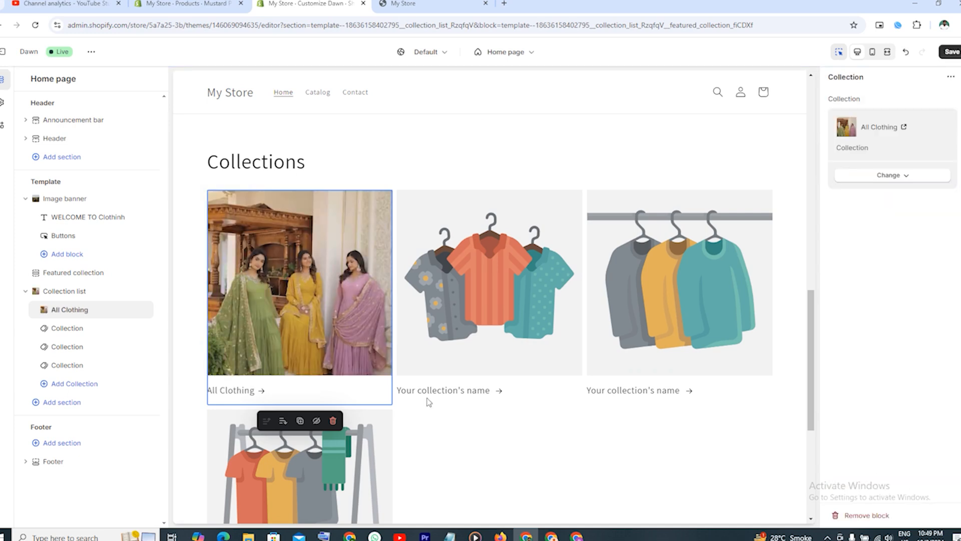
pyautogui.click(74, 330)
pyautogui.click(863, 117)
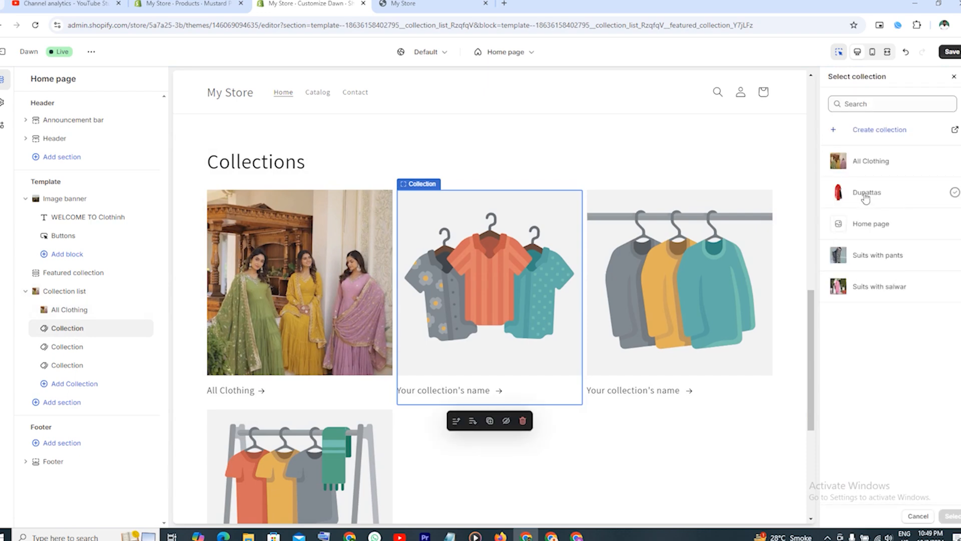
pyautogui.click(883, 255)
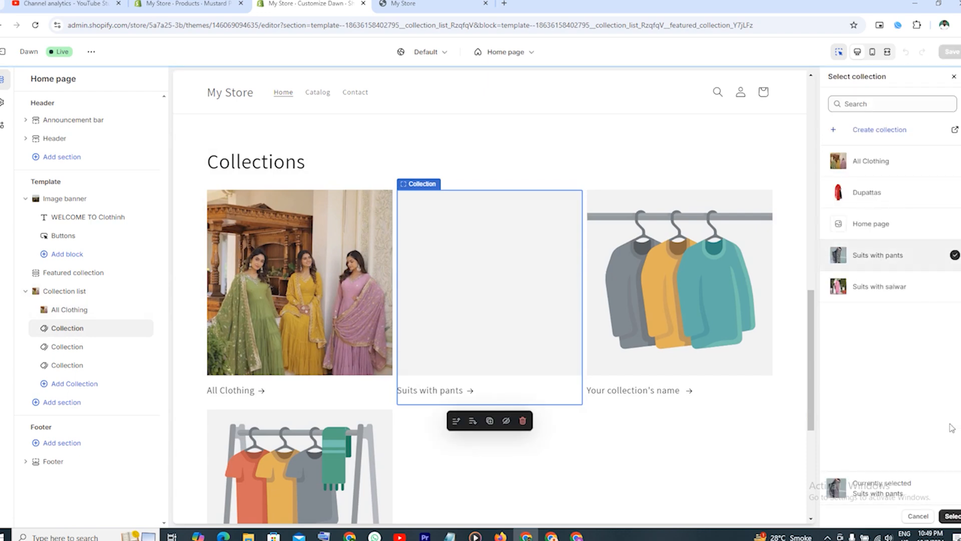
pyautogui.click(954, 516)
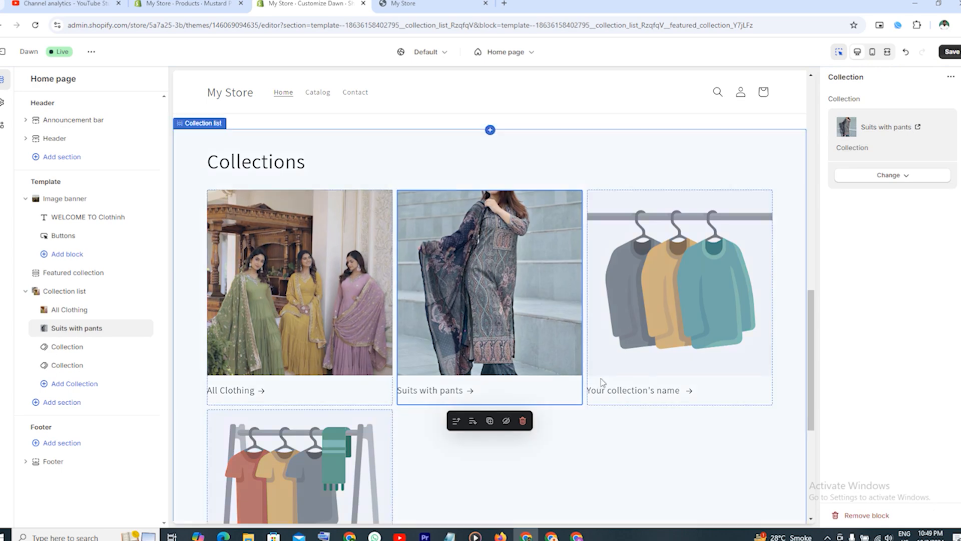
# Step: Set the third card to Suits with salwar, select the fourth (Dupattas) card, and save
pyautogui.click(60, 346)
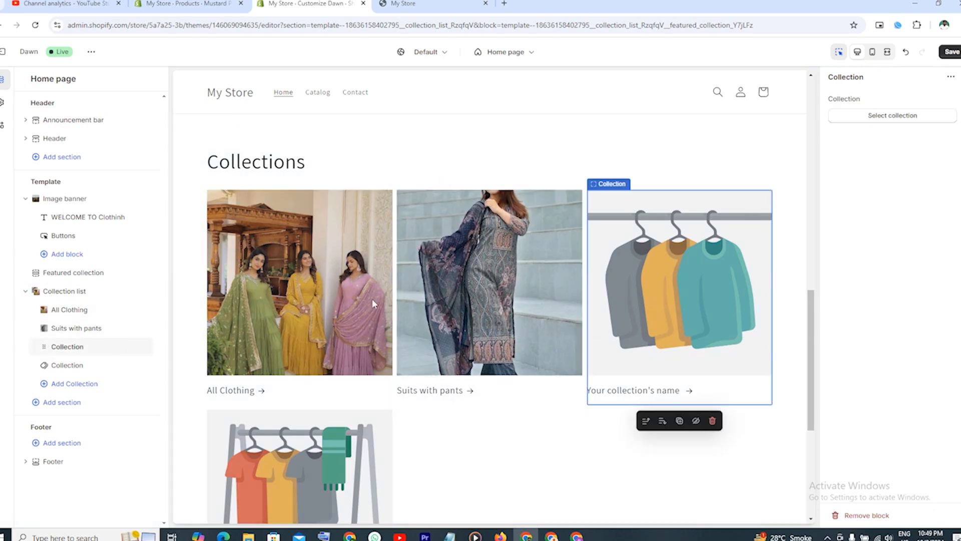
pyautogui.click(893, 115)
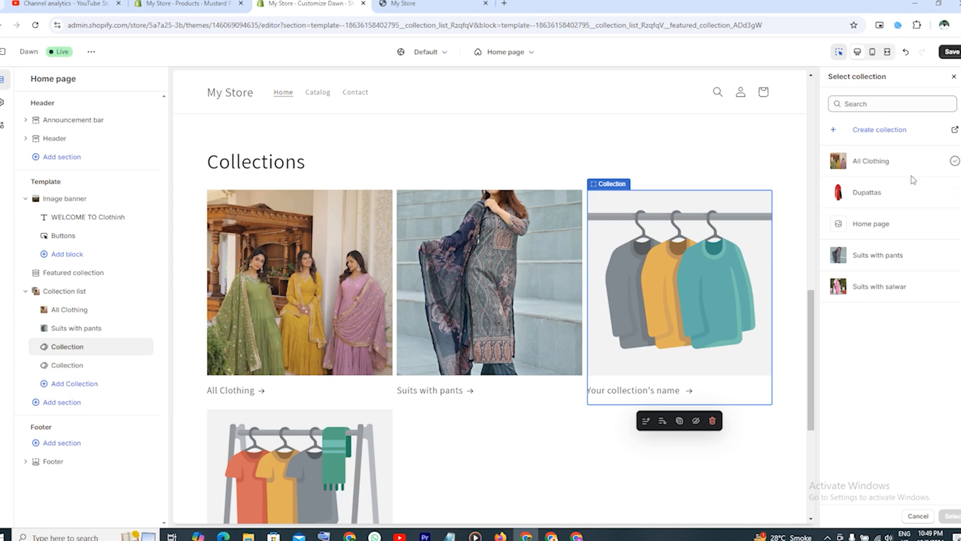
pyautogui.click(881, 286)
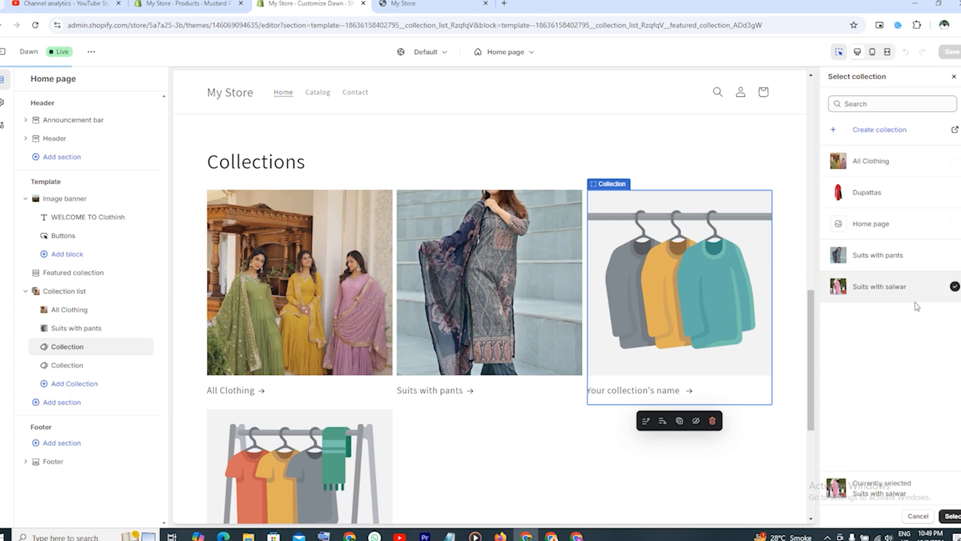
pyautogui.click(951, 515)
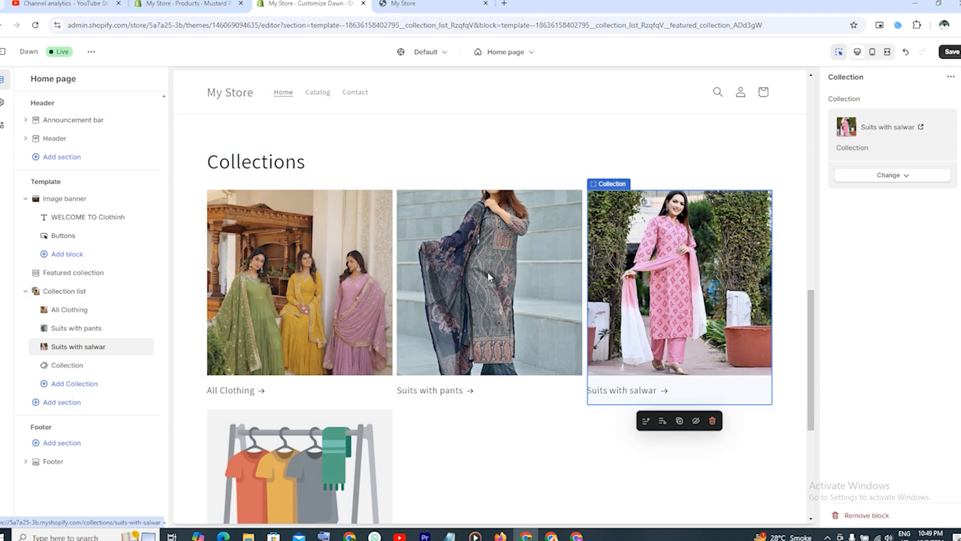
pyautogui.click(78, 369)
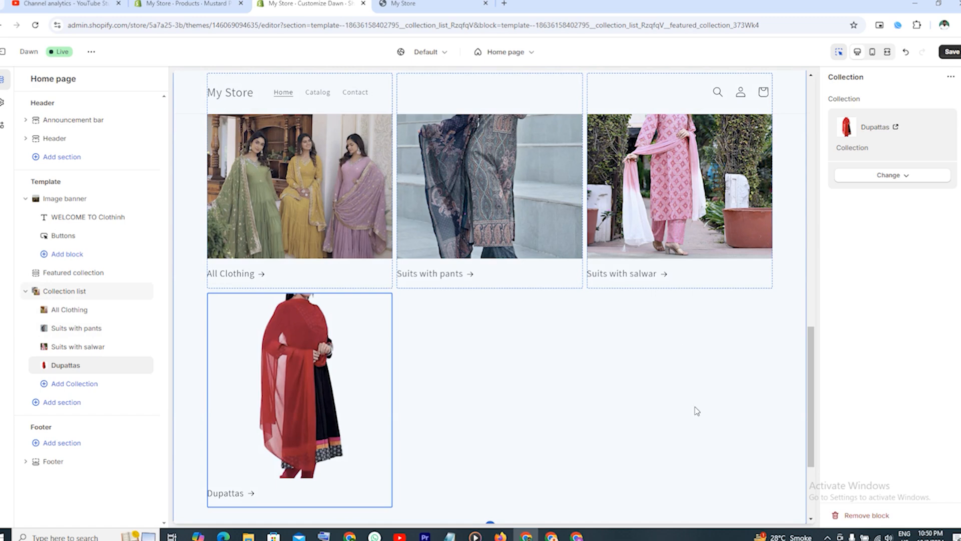
pyautogui.scroll(-2, 708, 395)
pyautogui.scroll(3, 695, 390)
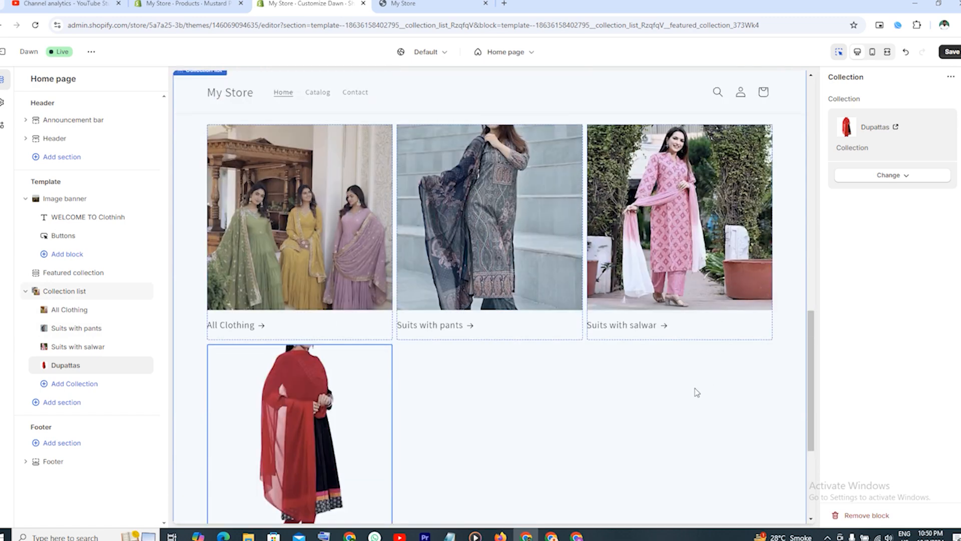
pyautogui.scroll(-2, 560, 377)
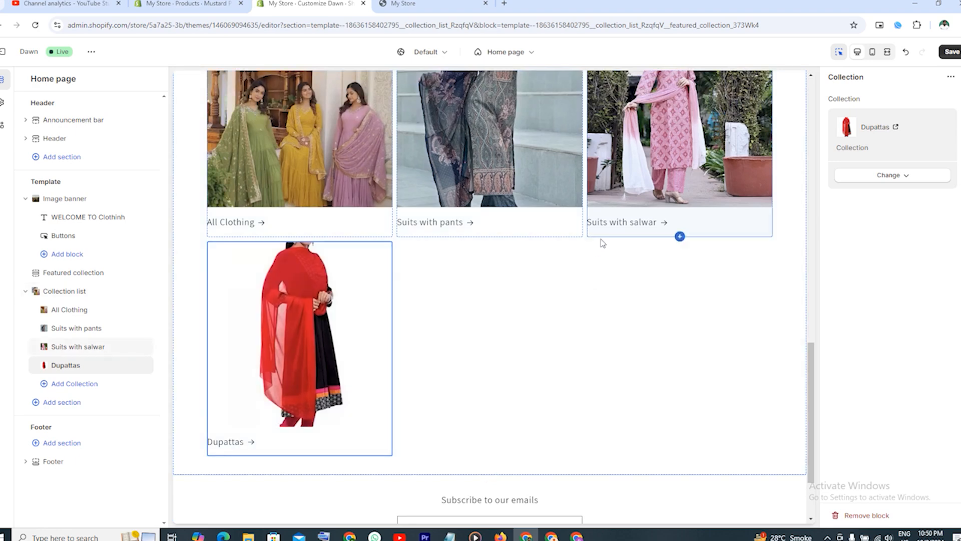
pyautogui.scroll(-1, 699, 347)
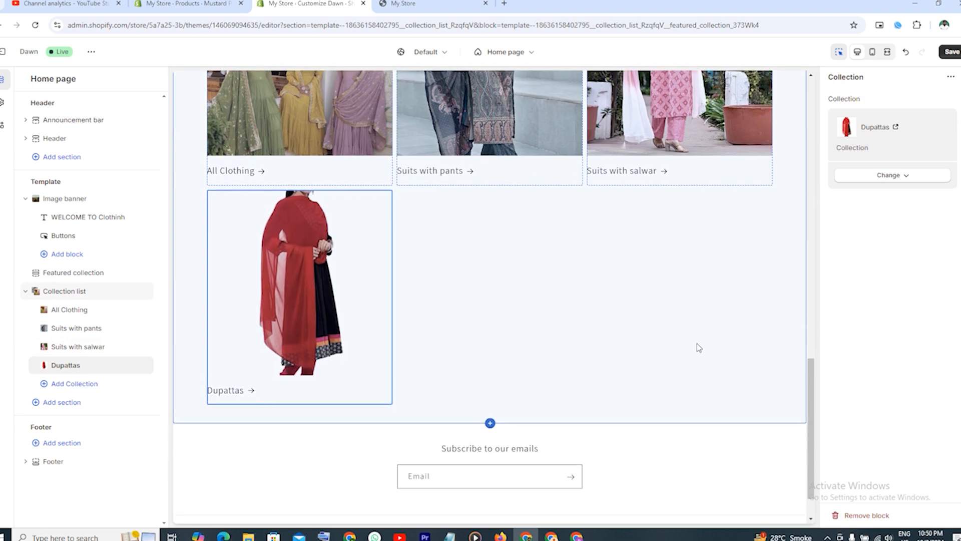
pyautogui.scroll(2, 699, 345)
pyautogui.click(952, 50)
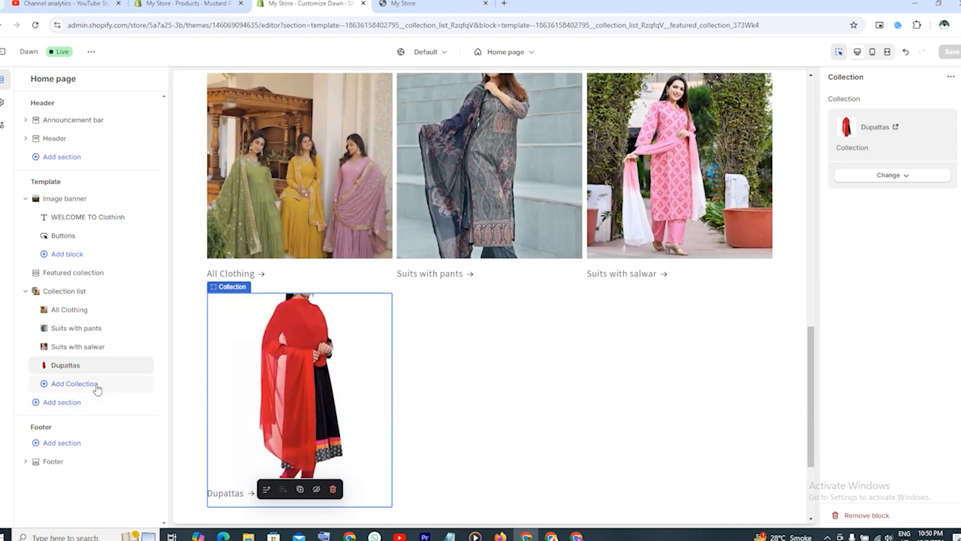
# Step: Add two more empty collection cards to the list
pyautogui.click(84, 389)
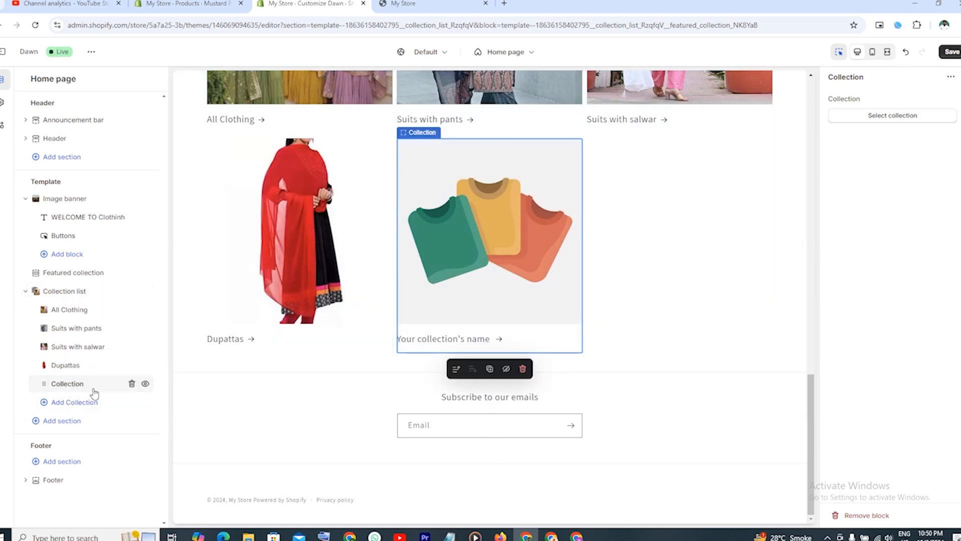
pyautogui.scroll(5, 641, 272)
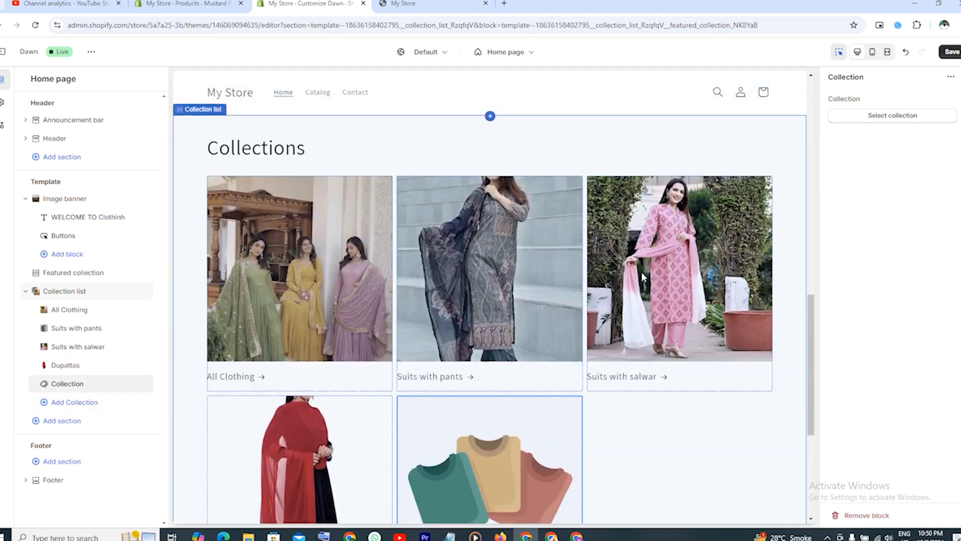
pyautogui.scroll(3, 641, 272)
pyautogui.scroll(-5, 615, 277)
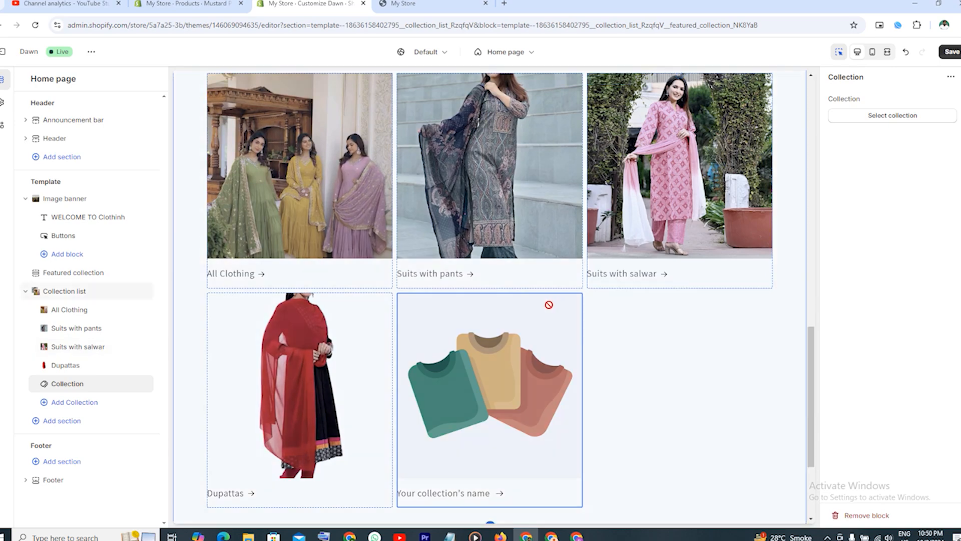
pyautogui.click(95, 402)
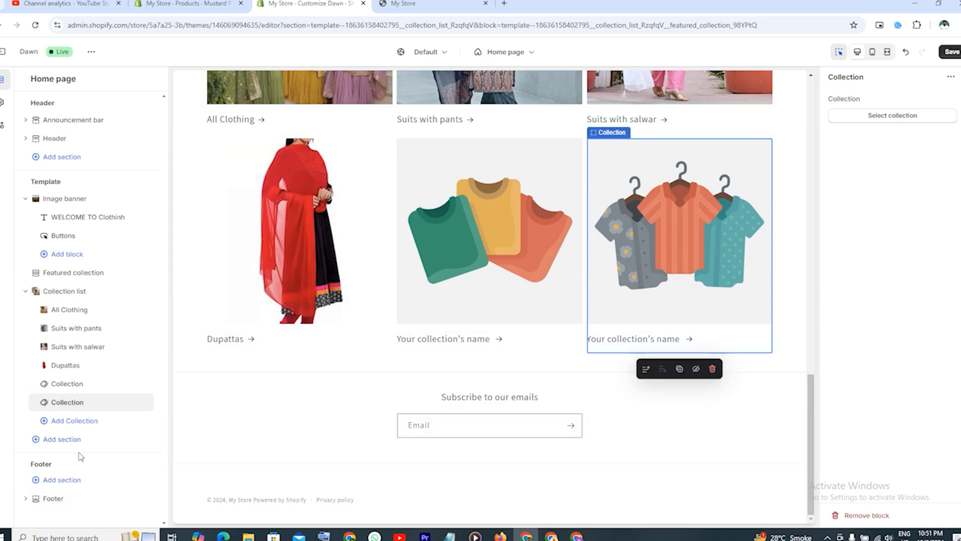
# Step: Insert an Image with text section below the collection list via Add section
pyautogui.click(61, 440)
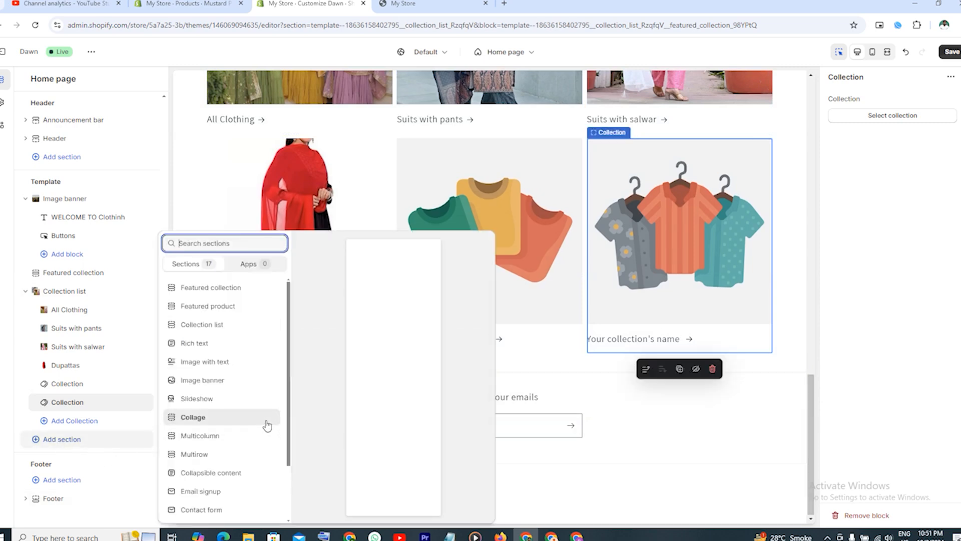
pyautogui.moveTo(252, 419)
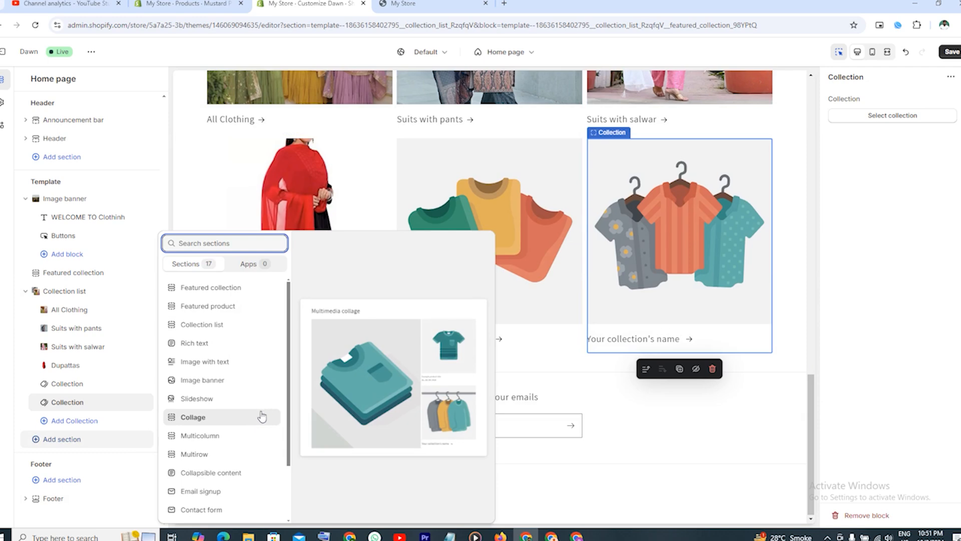
pyautogui.moveTo(216, 386)
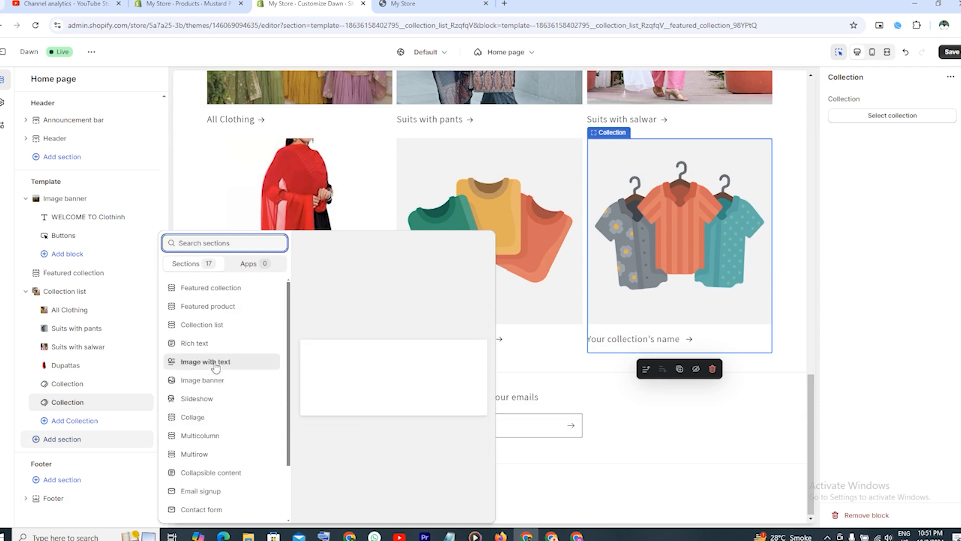
pyautogui.click(216, 368)
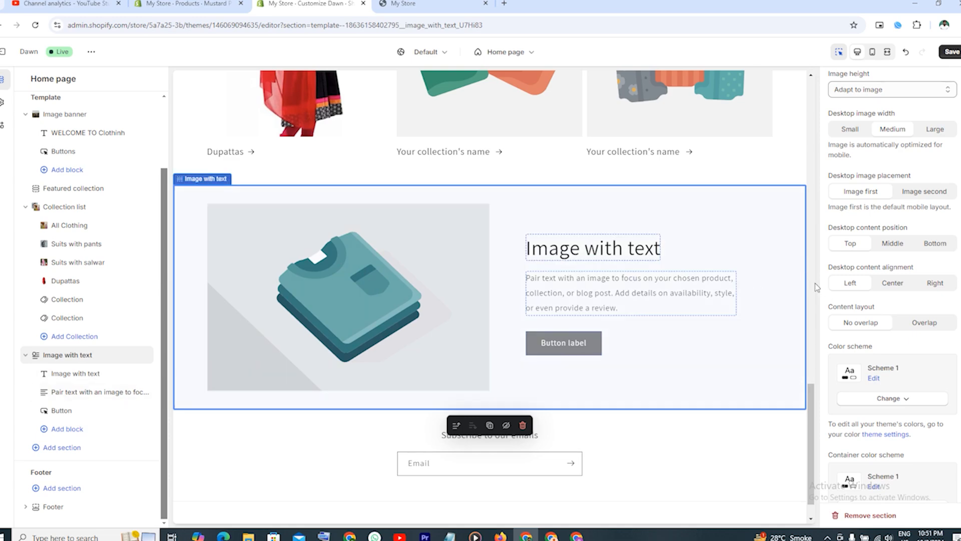
pyautogui.scroll(3, 830, 280)
# Step: Upload the earring photo from Downloads and set it as the section's image
pyautogui.click(901, 127)
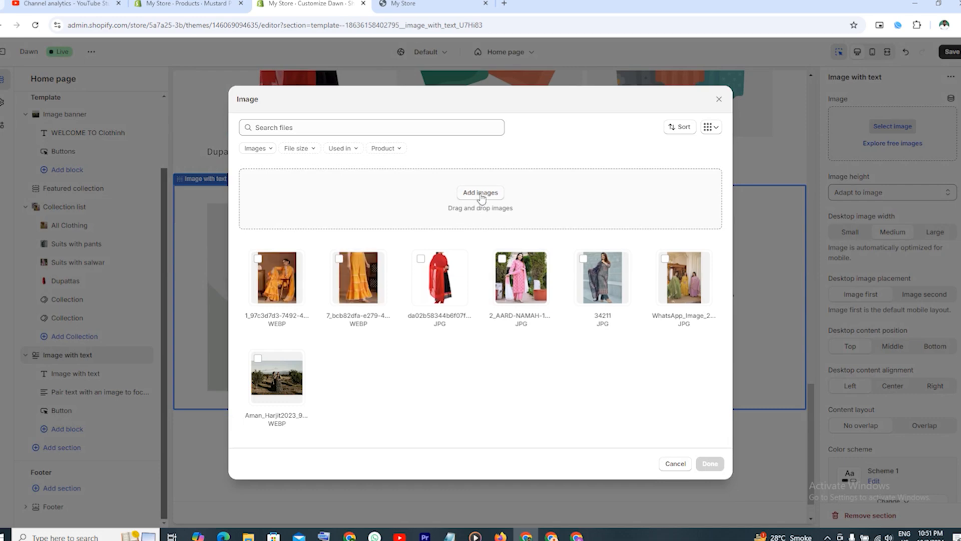
pyautogui.click(480, 193)
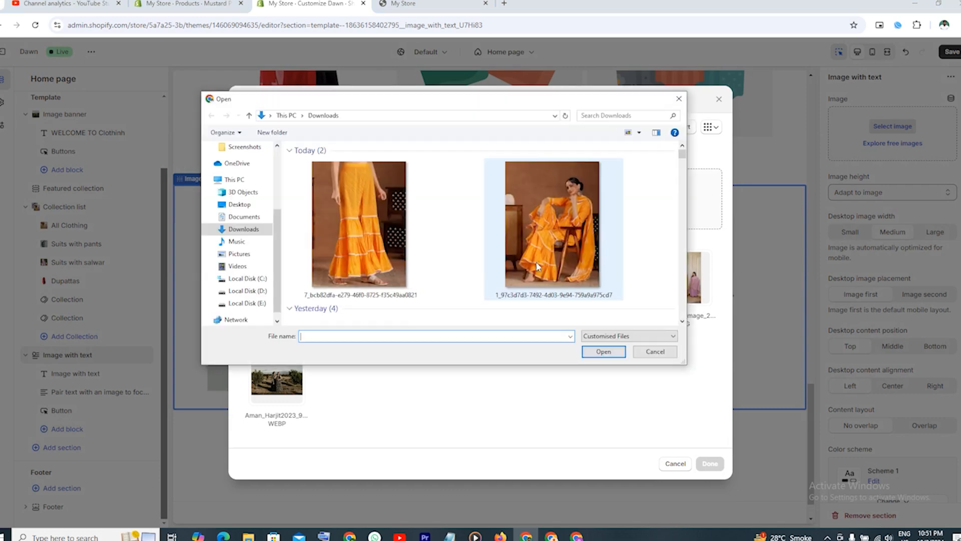
pyautogui.scroll(-10, 525, 265)
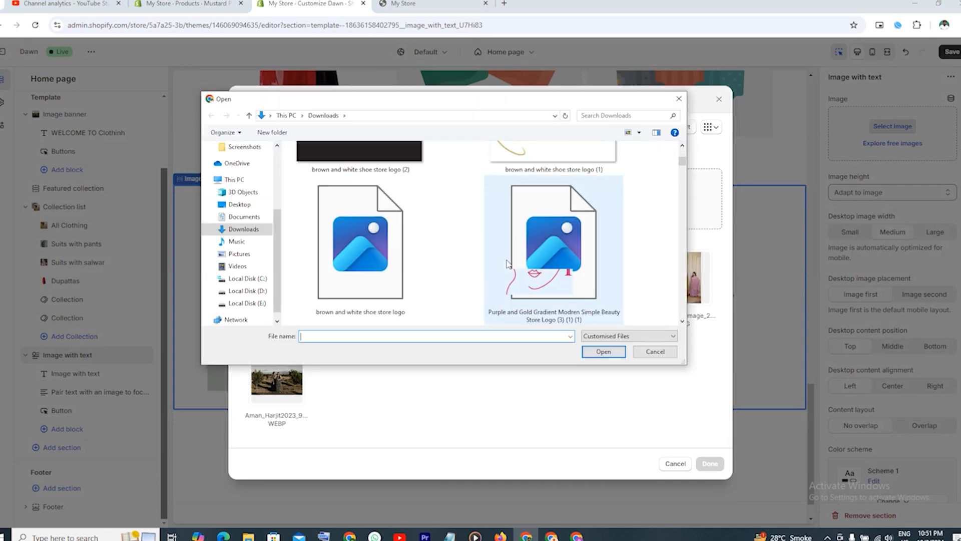
pyautogui.scroll(-3, 507, 263)
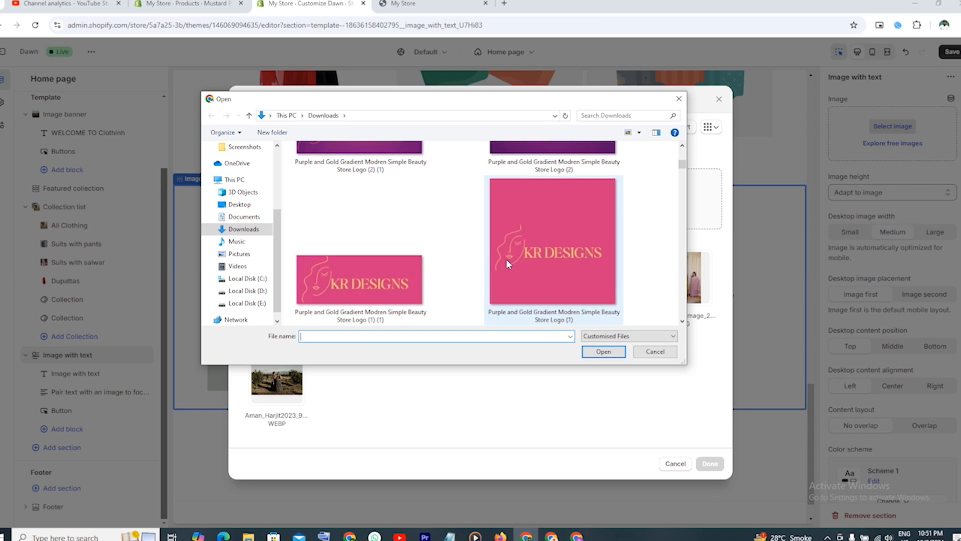
pyautogui.scroll(-2, 507, 264)
pyautogui.scroll(-2, 507, 263)
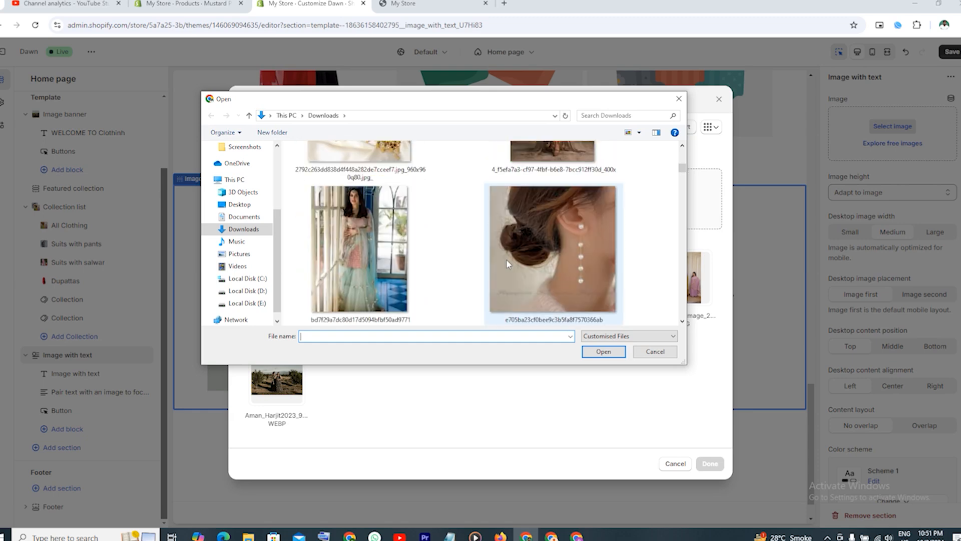
pyautogui.doubleClick(506, 259)
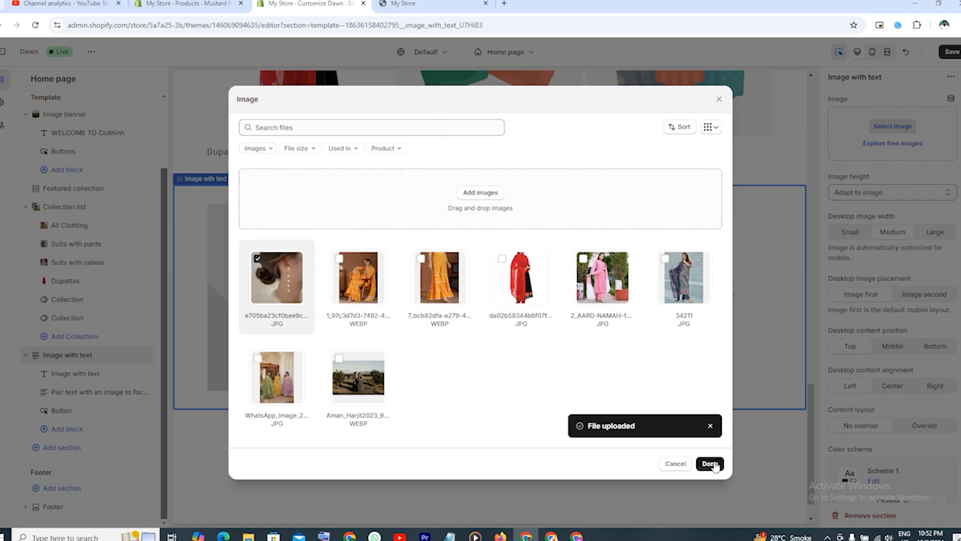
pyautogui.click(710, 463)
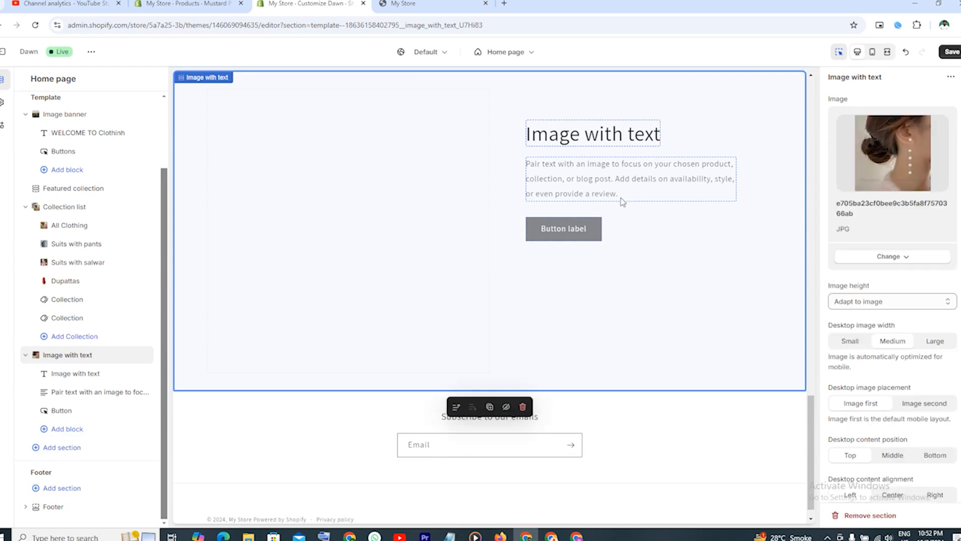
pyautogui.click(607, 133)
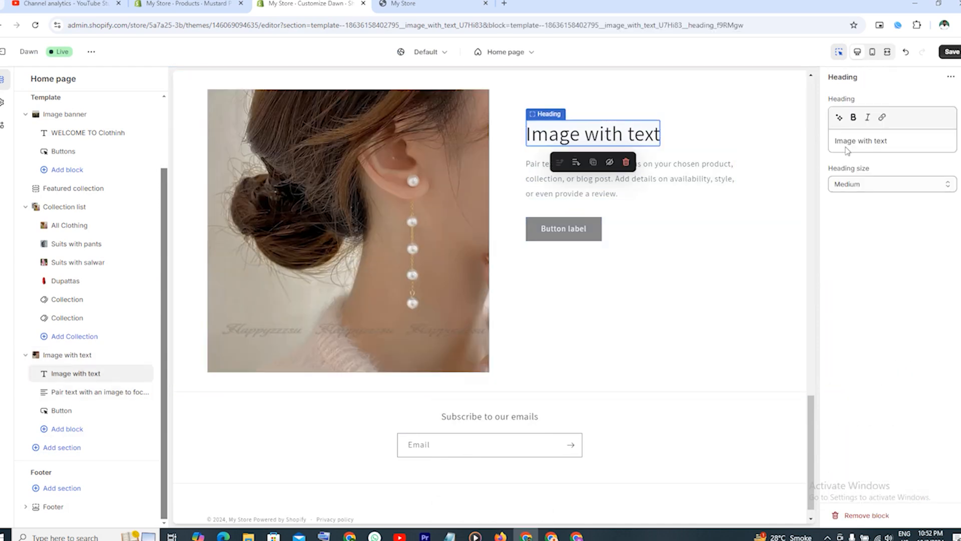
pyautogui.moveTo(905, 141); pyautogui.dragTo(823, 145)
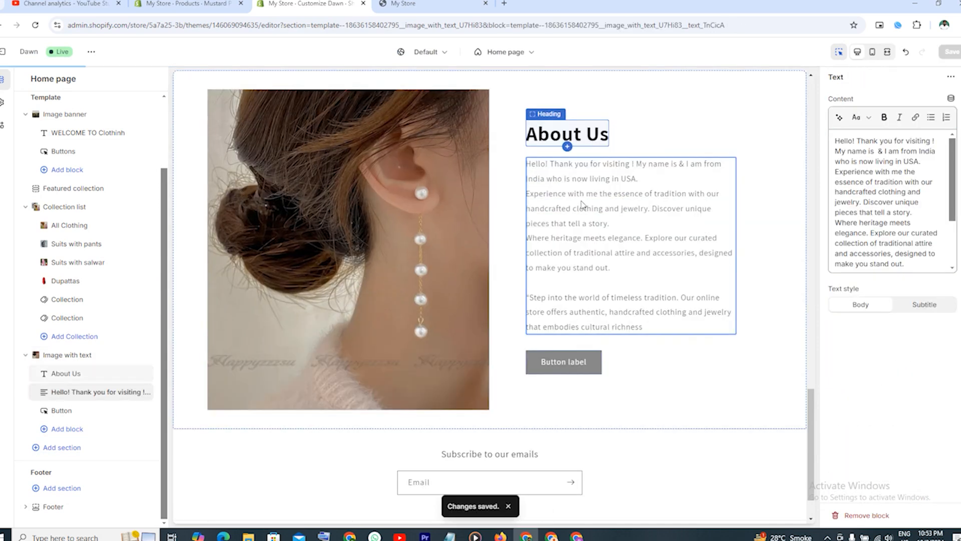
pyautogui.scroll(-1, 582, 203)
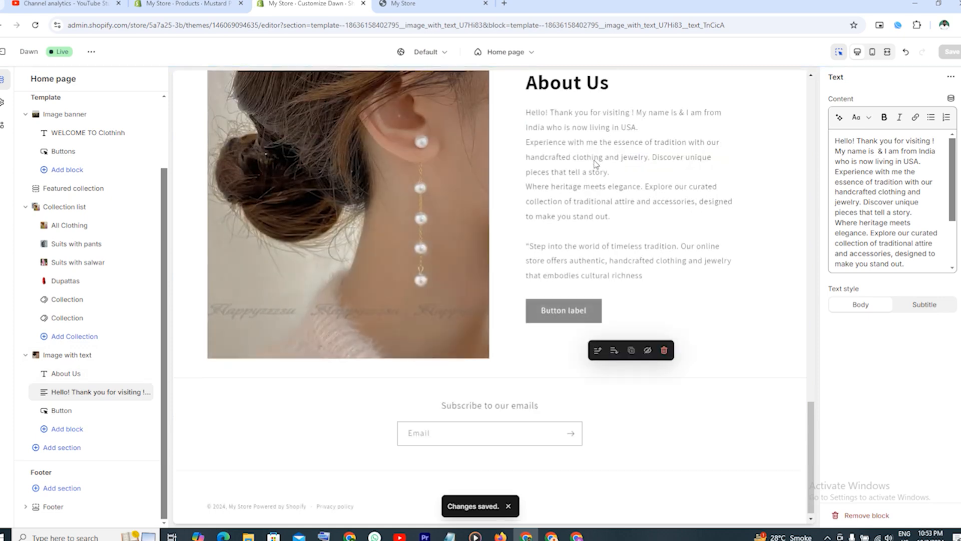
pyautogui.scroll(1, 585, 159)
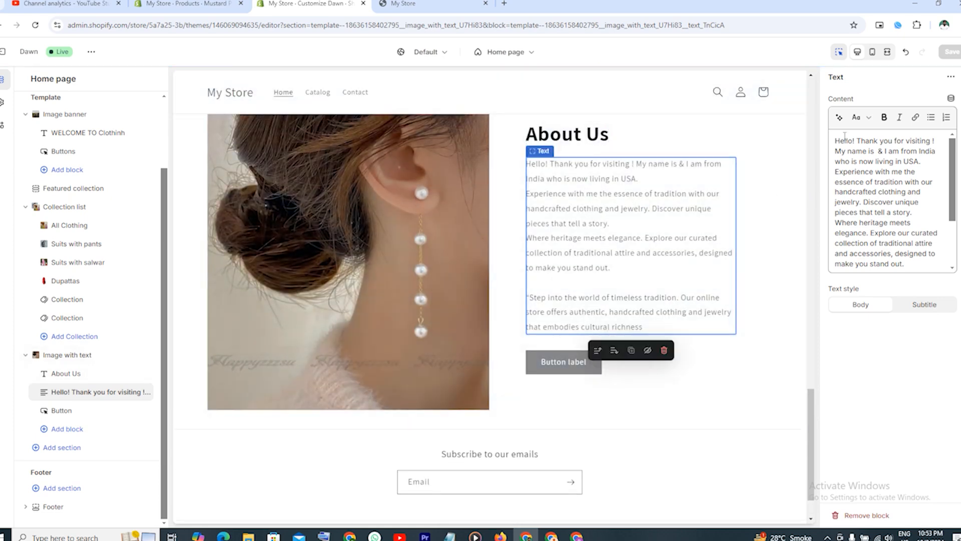
pyautogui.moveTo(837, 140); pyautogui.dragTo(907, 284)
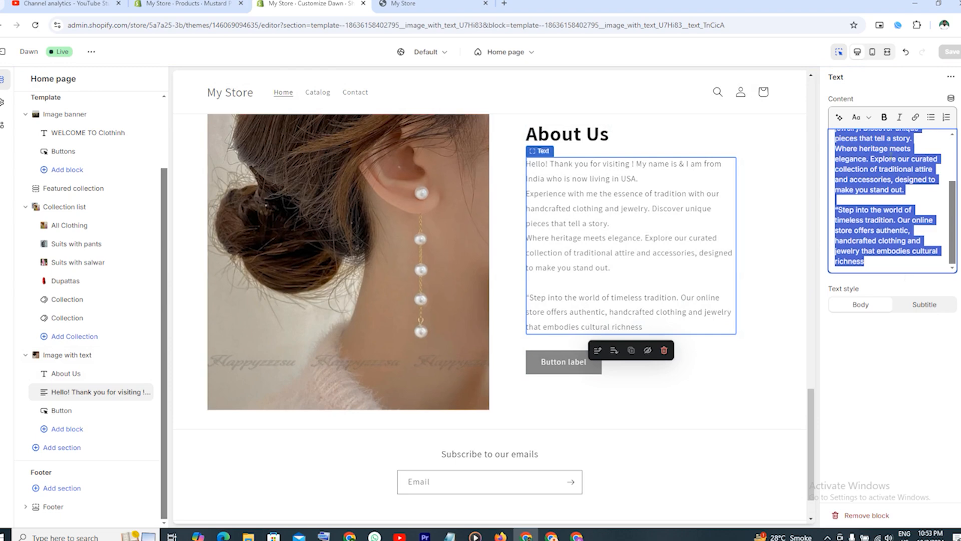
pyautogui.click(884, 117)
pyautogui.click(848, 180)
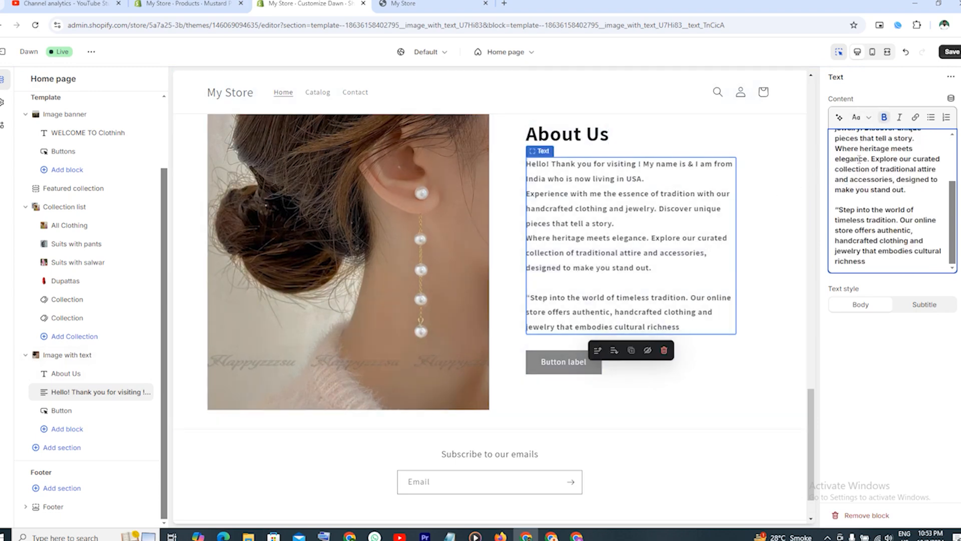
pyautogui.scroll(3, 859, 159)
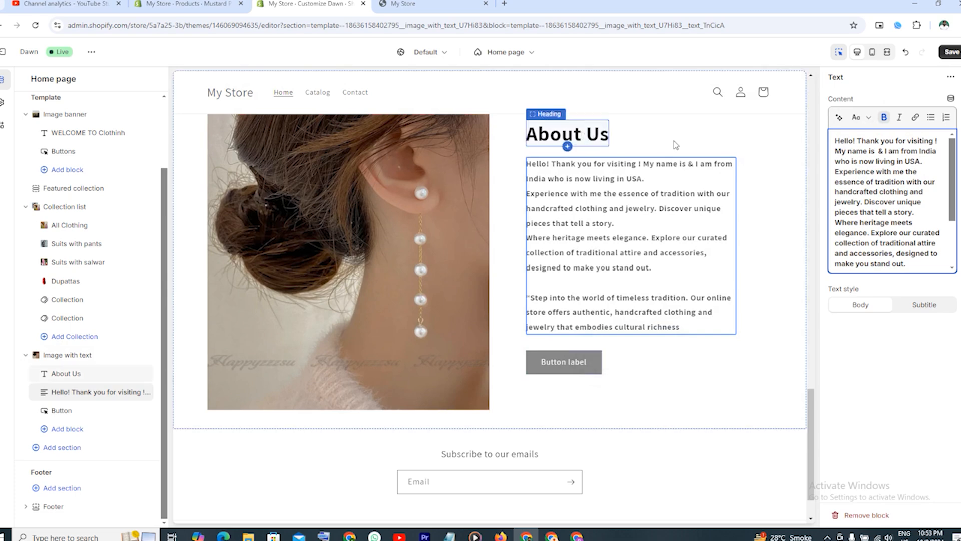
pyautogui.click(582, 134)
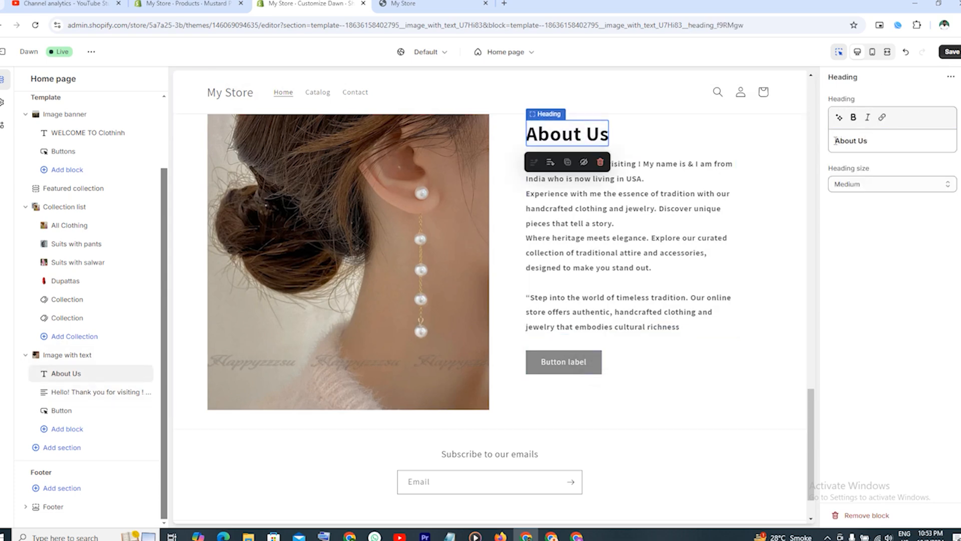
pyautogui.moveTo(835, 140); pyautogui.dragTo(911, 141)
pyautogui.click(839, 118)
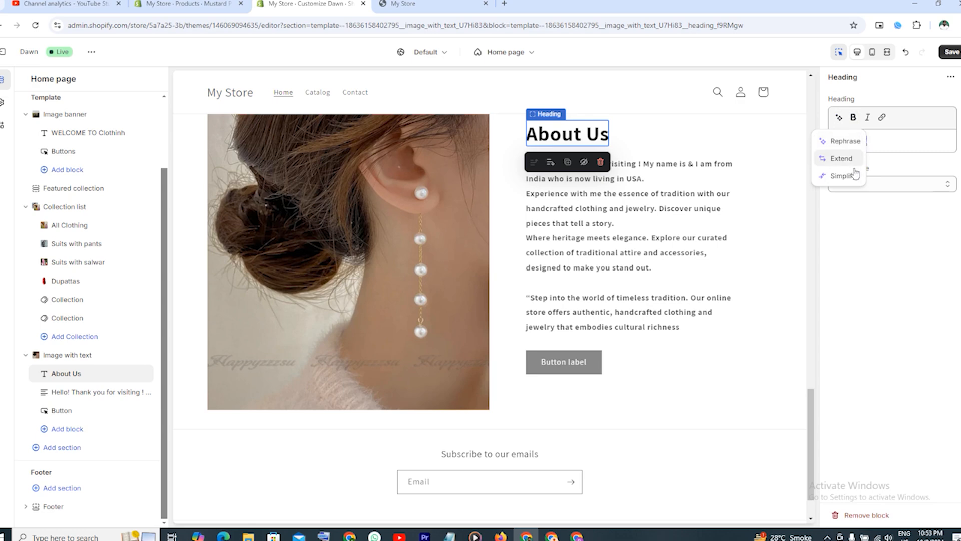
pyautogui.click(891, 168)
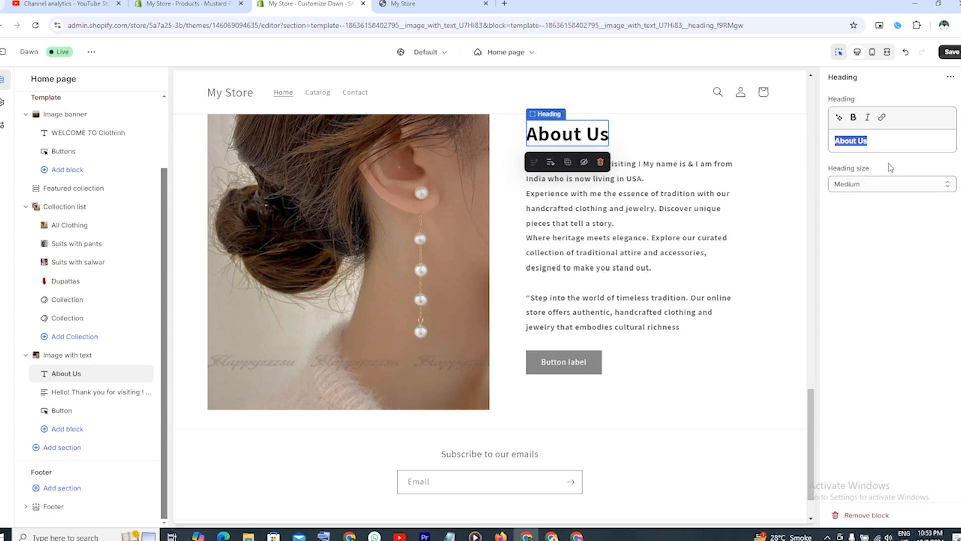
pyautogui.click(887, 165)
pyautogui.click(722, 168)
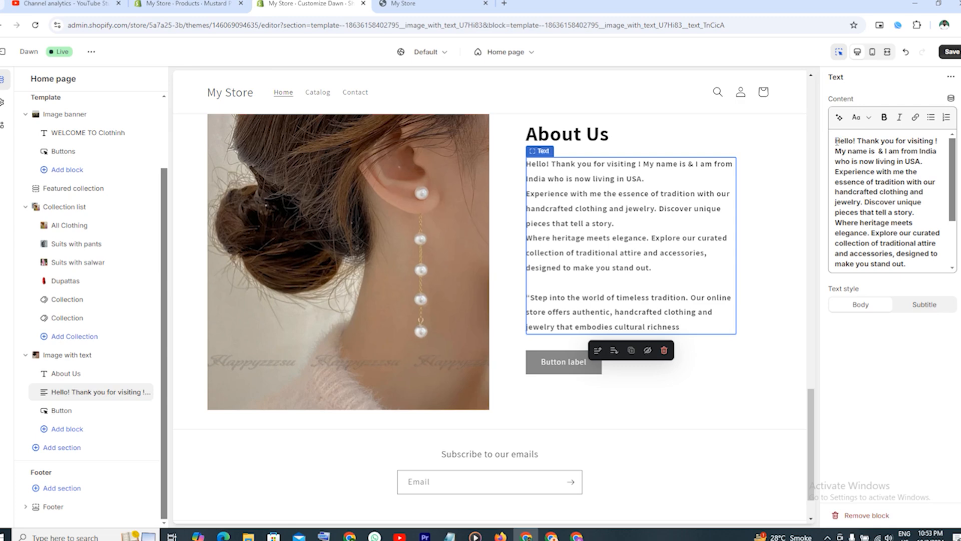
# Step: Try an AI Simplify rewrite of the About Us paragraph, undo it, and save
pyautogui.hotkey('ctrl', 'a')
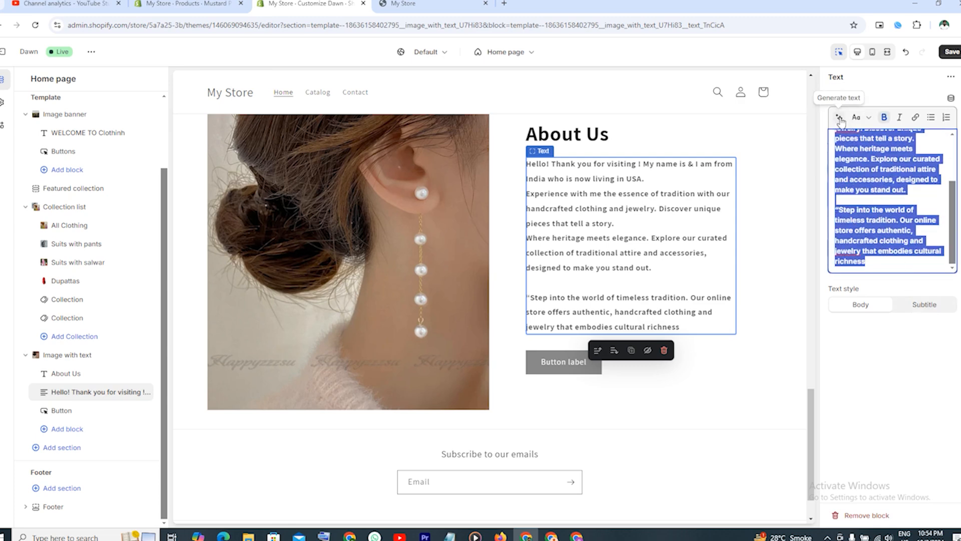
pyautogui.click(839, 119)
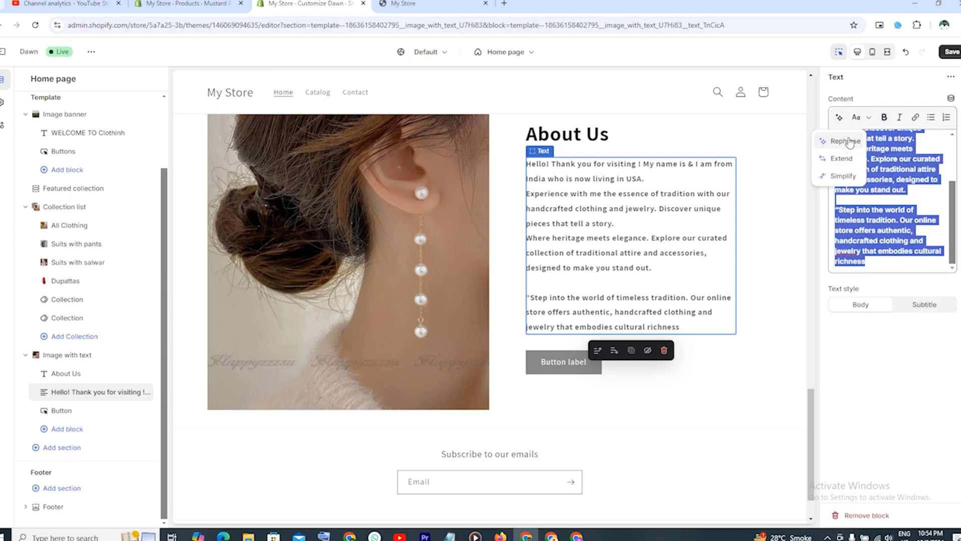
pyautogui.click(844, 178)
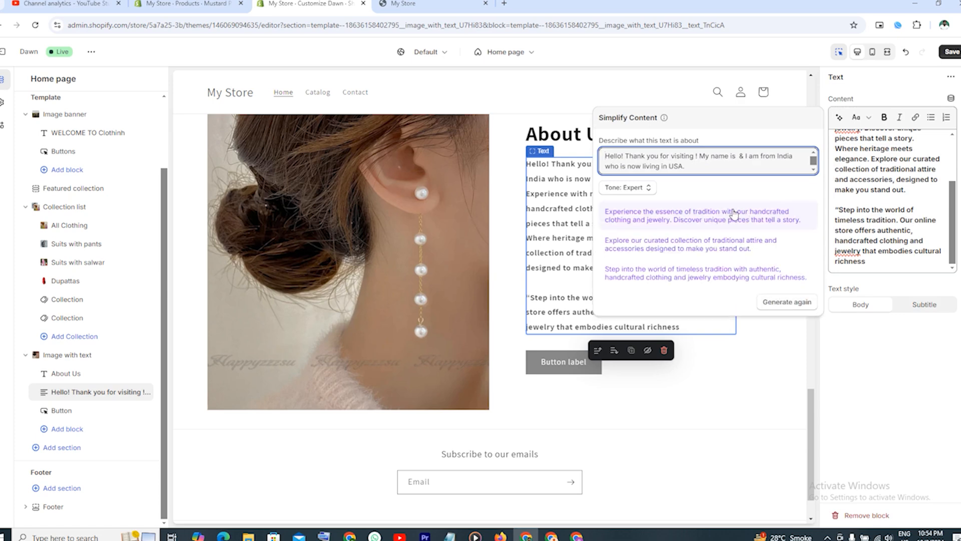
pyautogui.click(683, 246)
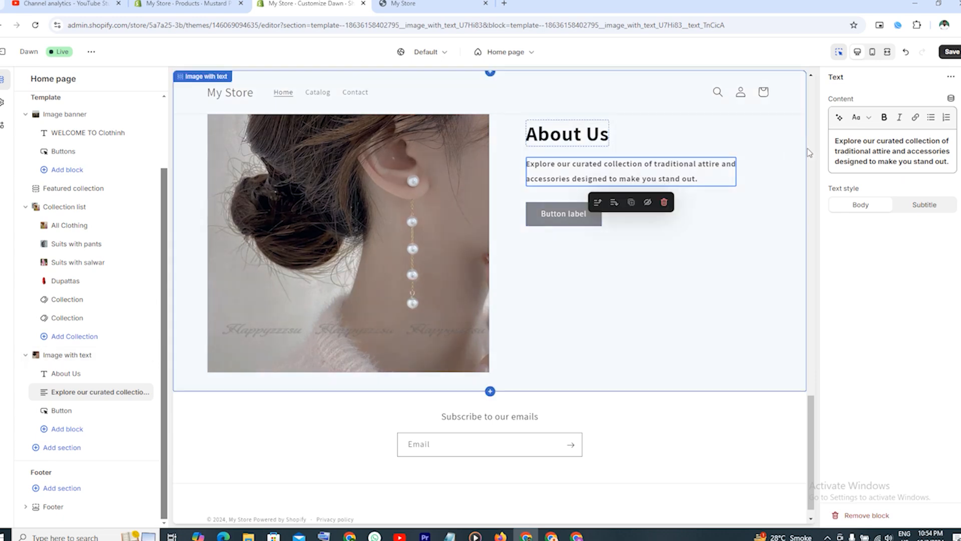
pyautogui.click(905, 51)
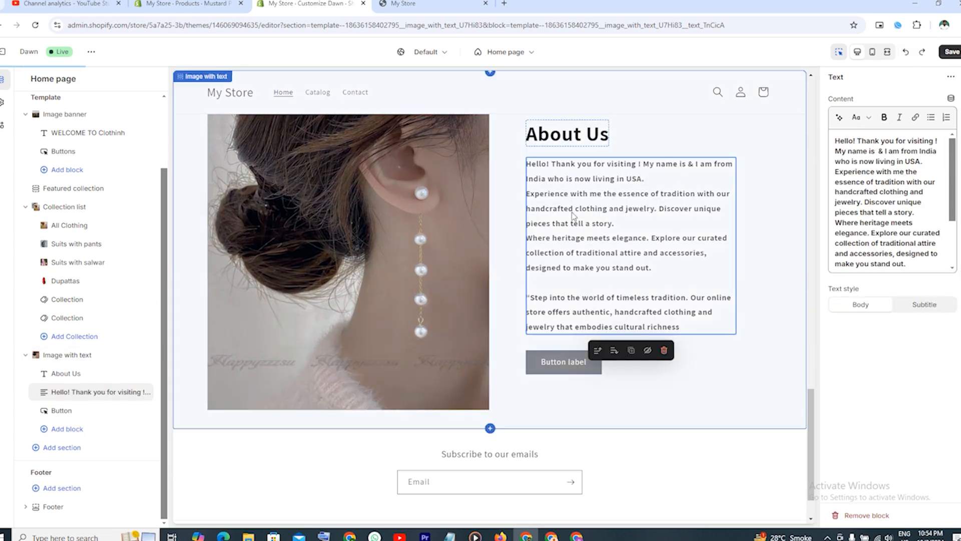
pyautogui.click(948, 53)
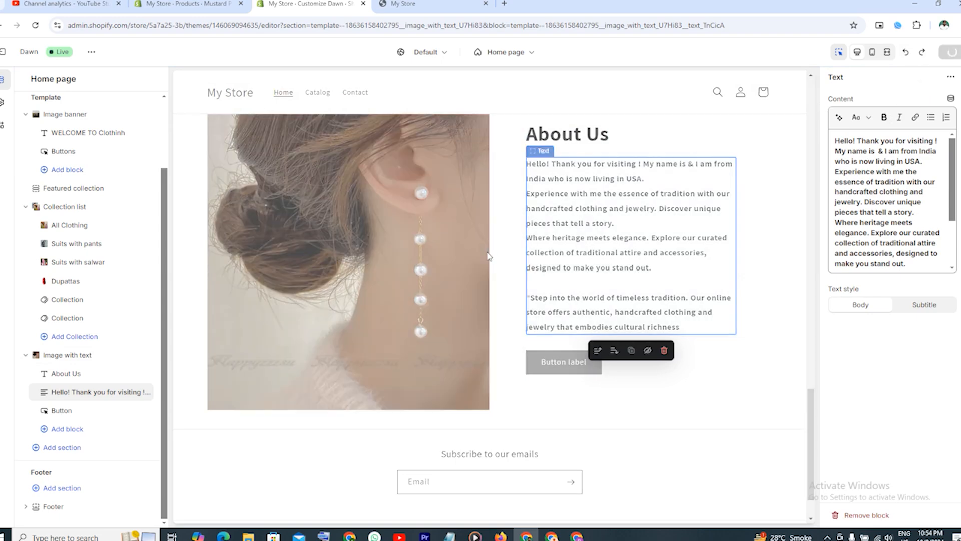
# Step: Drag the Image with text section just below Featured collection and save with Ctrl+S
pyautogui.scroll(8, 525, 258)
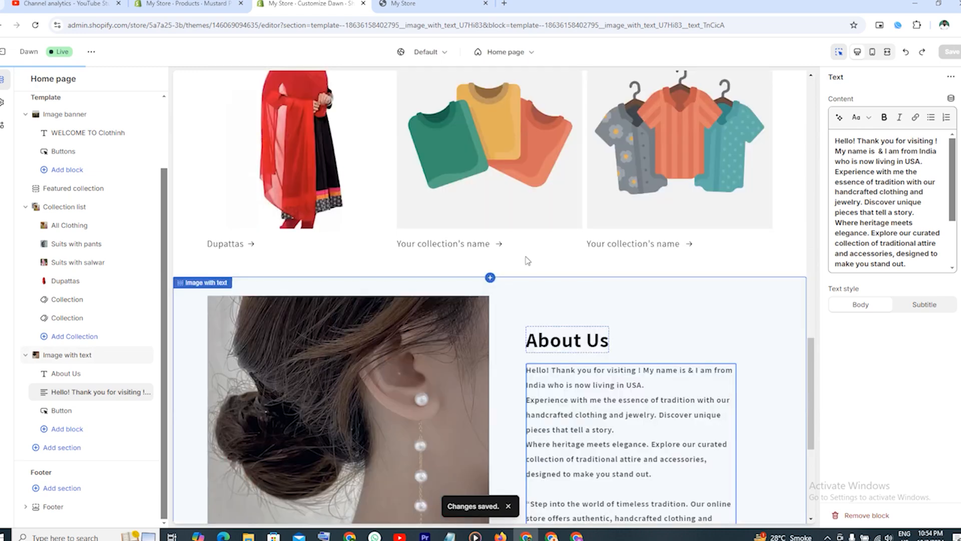
pyautogui.scroll(7, 513, 317)
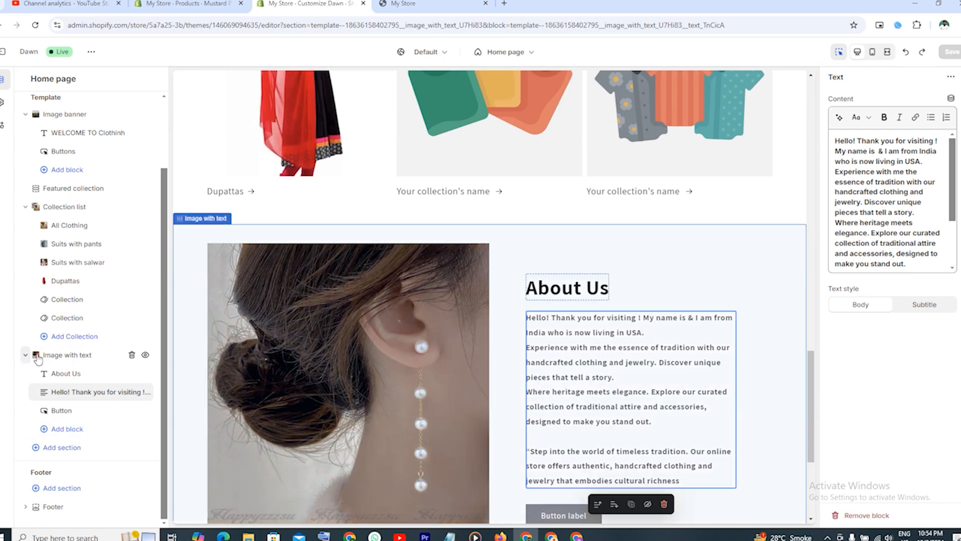
pyautogui.moveTo(39, 356); pyautogui.dragTo(39, 280)
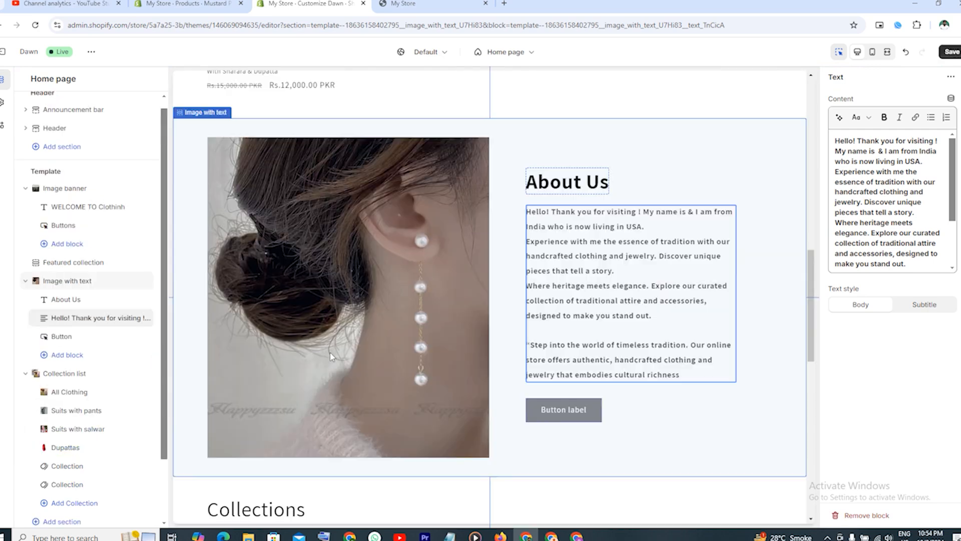
pyautogui.hotkey('ctrl', 's')
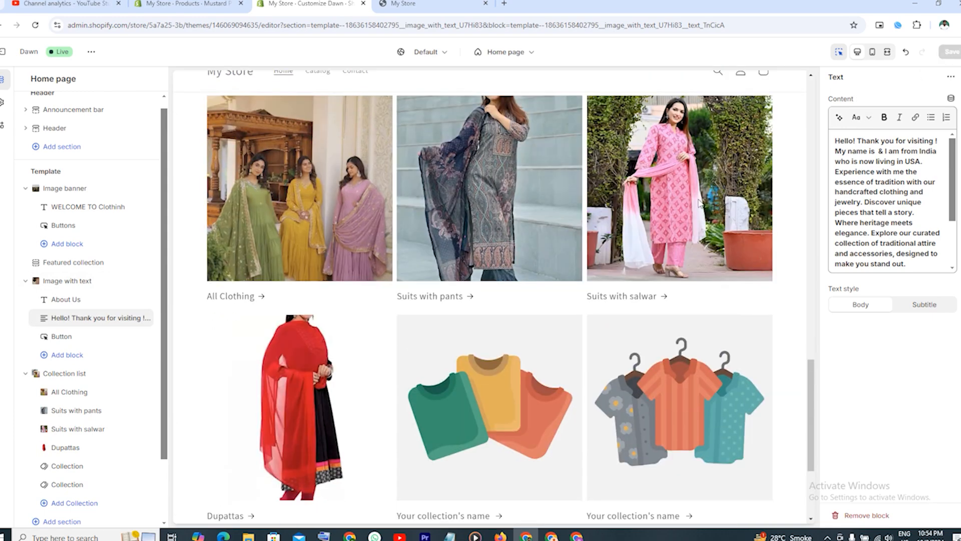
pyautogui.scroll(3, 698, 198)
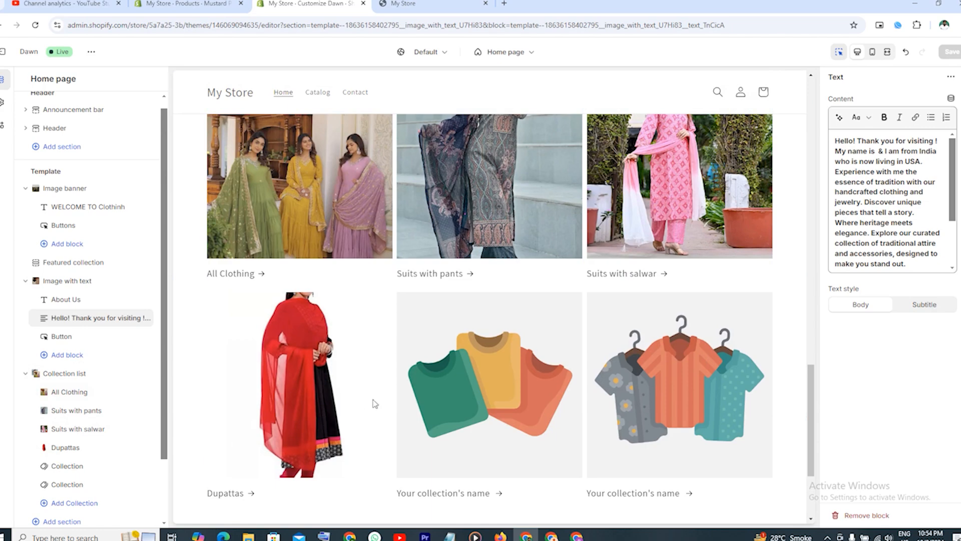
pyautogui.scroll(-3, 375, 404)
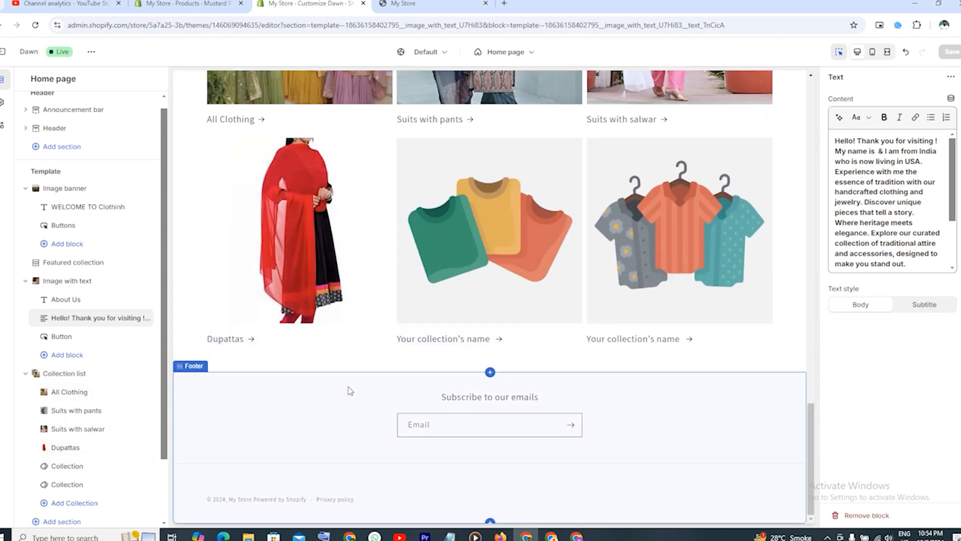
pyautogui.scroll(-2, 120, 395)
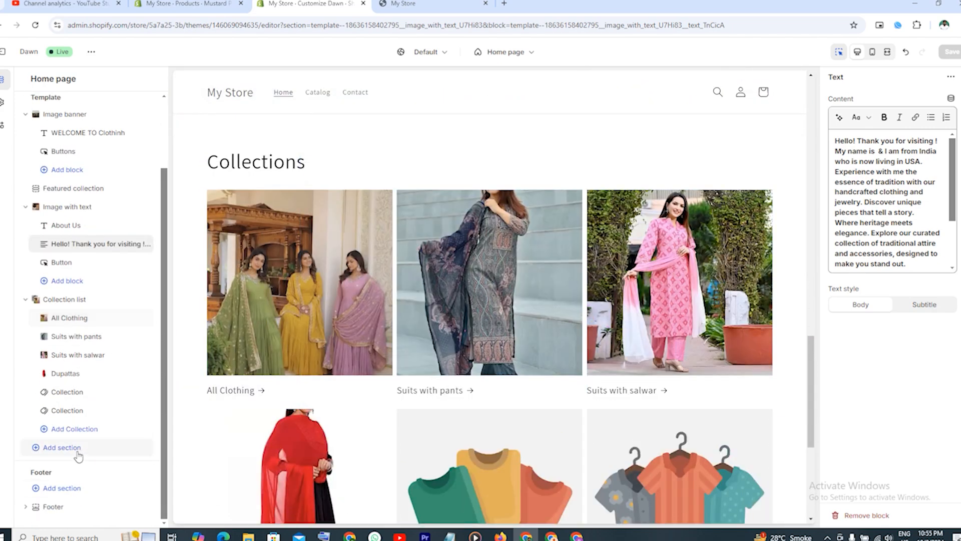
# Step: Add a Featured product section showing the Mustard Printed Pure Cotton A-Line Kurti
pyautogui.click(75, 448)
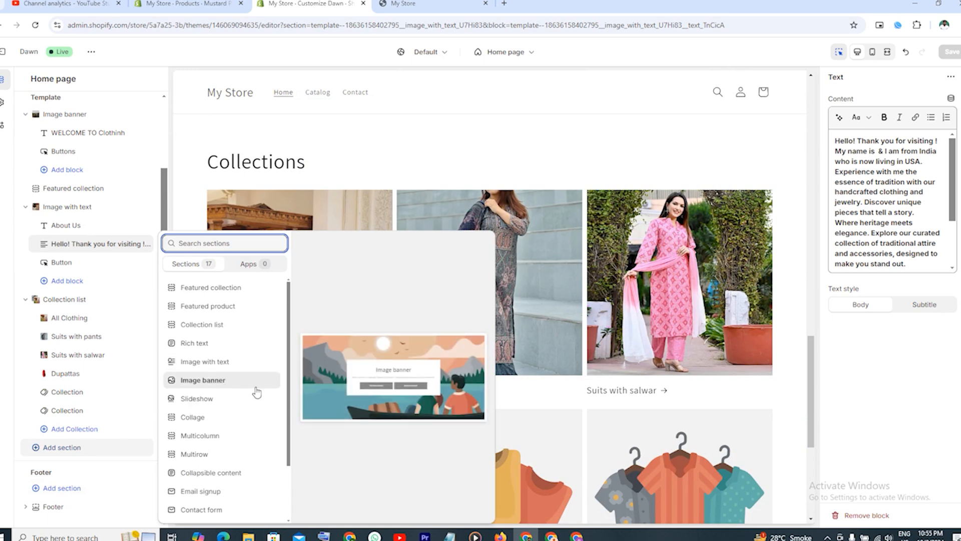
pyautogui.click(227, 309)
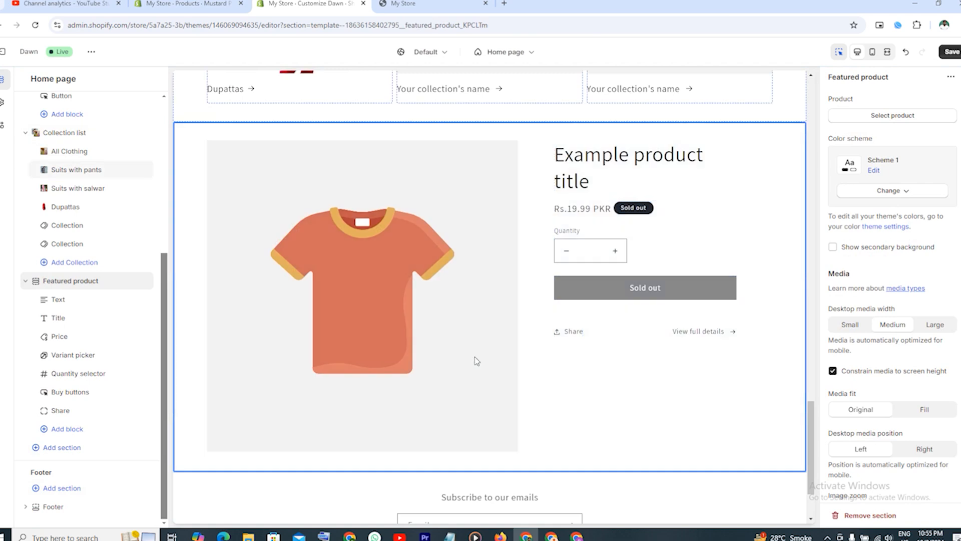
pyautogui.scroll(2, 447, 332)
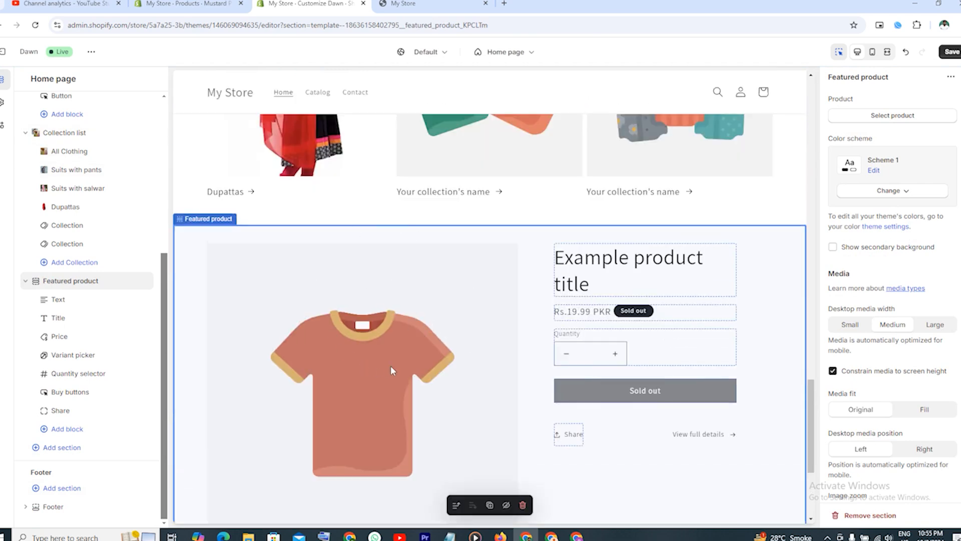
pyautogui.click(898, 114)
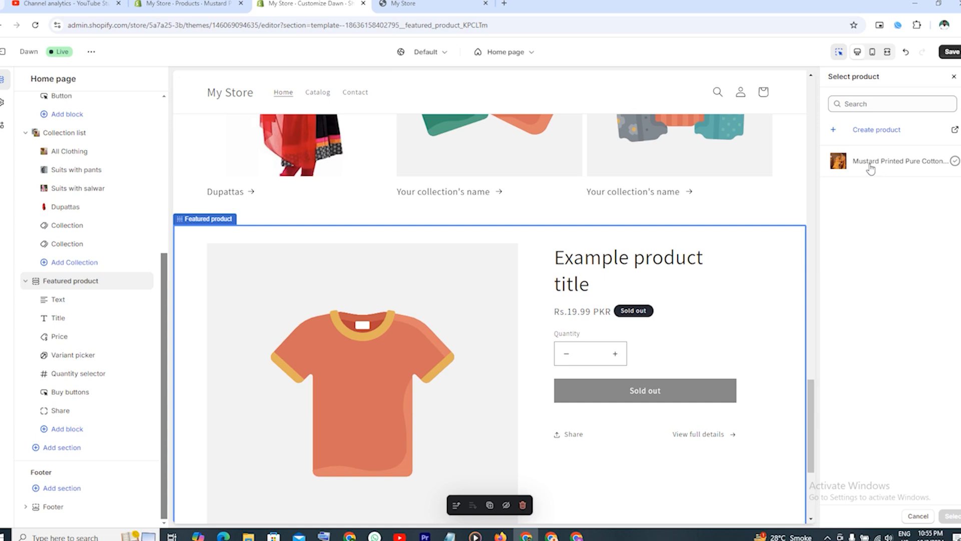
pyautogui.click(870, 170)
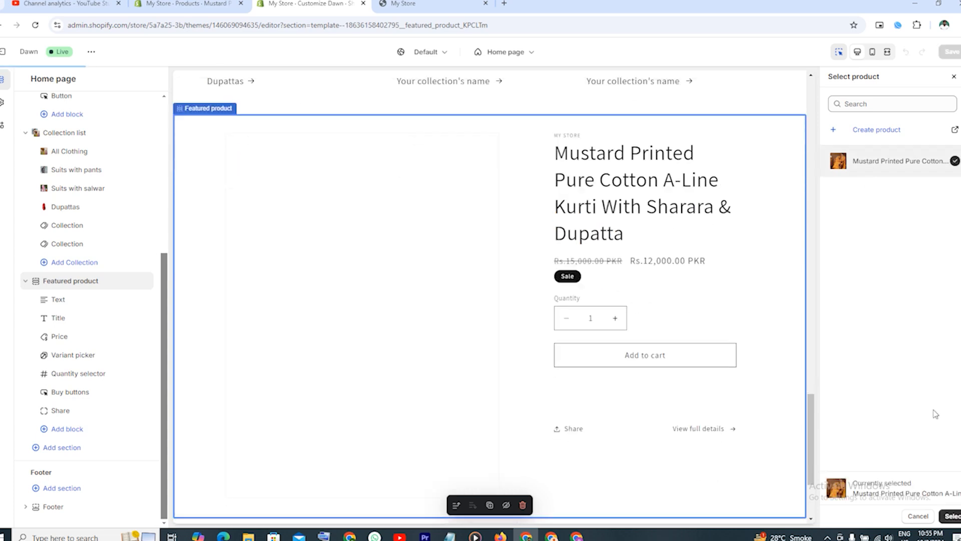
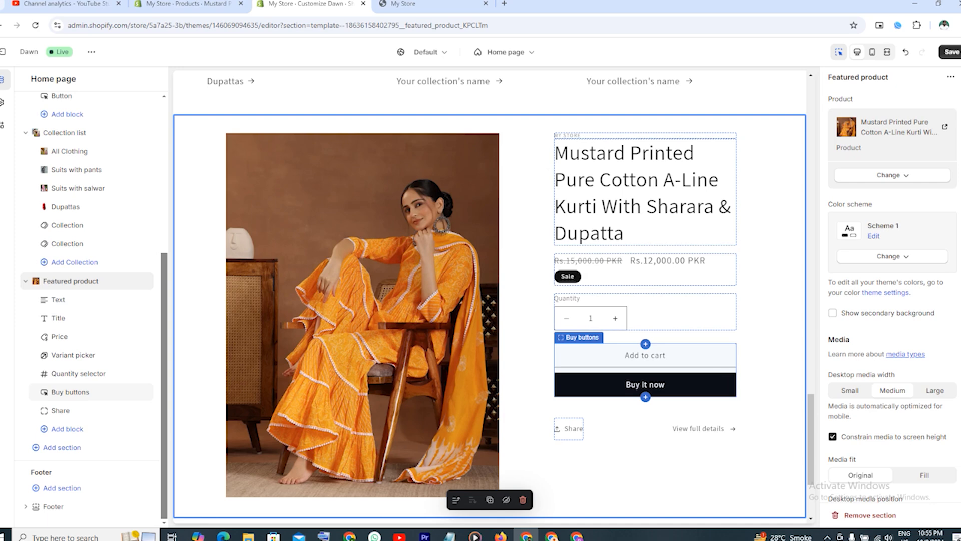
# Step: Save the home page with the new Featured product section showing the mustard kurti
pyautogui.click(951, 51)
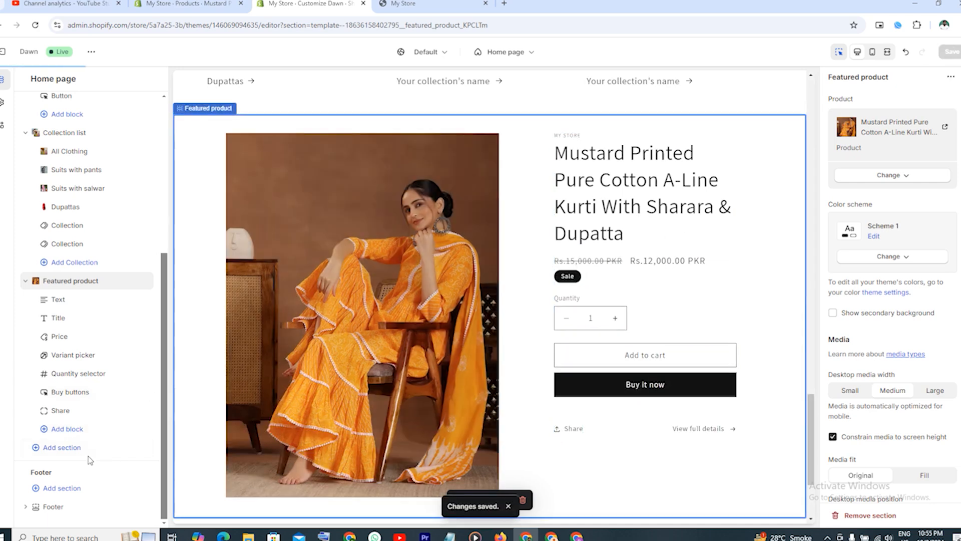
# Step: Add a Featured collection section to the home page featuring the Suits with salwar collection
pyautogui.click(60, 450)
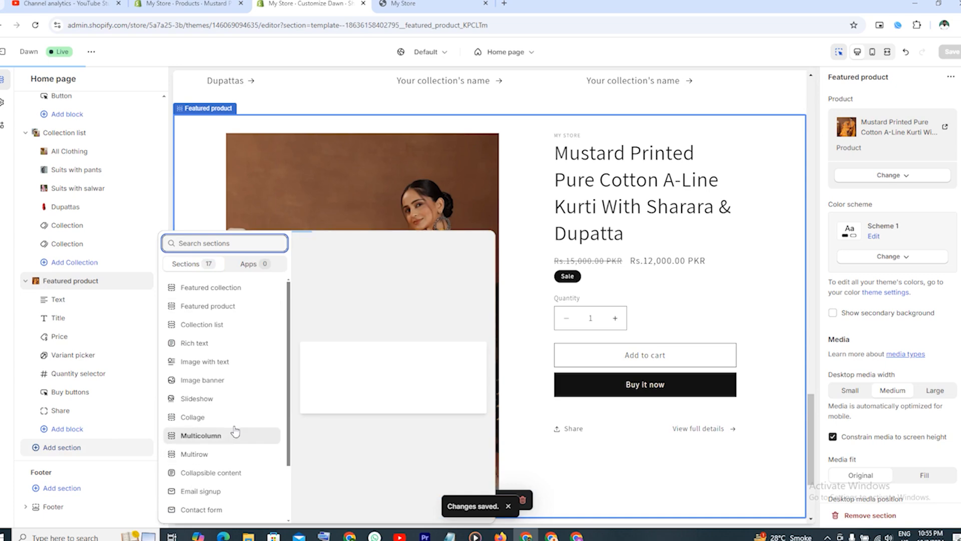
pyautogui.click(223, 293)
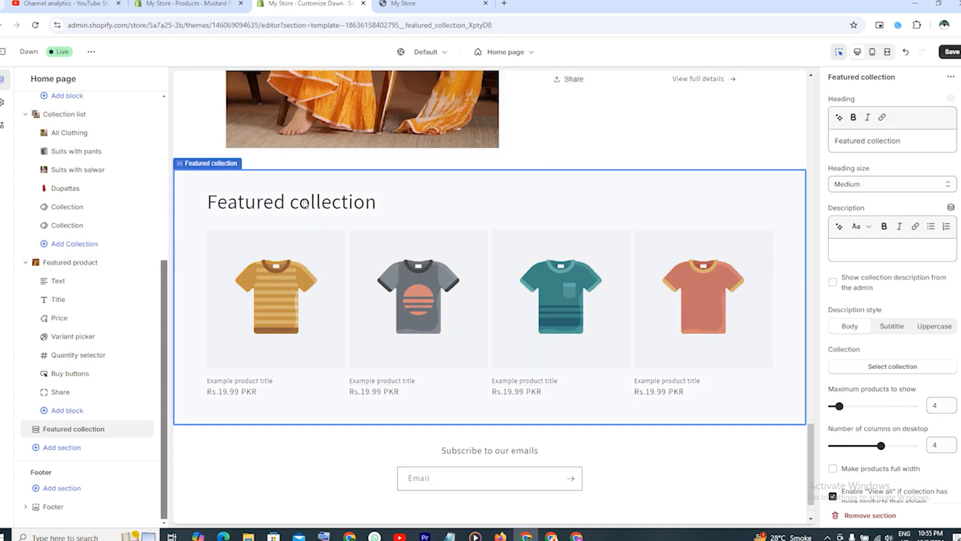
pyautogui.moveTo(906, 142); pyautogui.dragTo(876, 143)
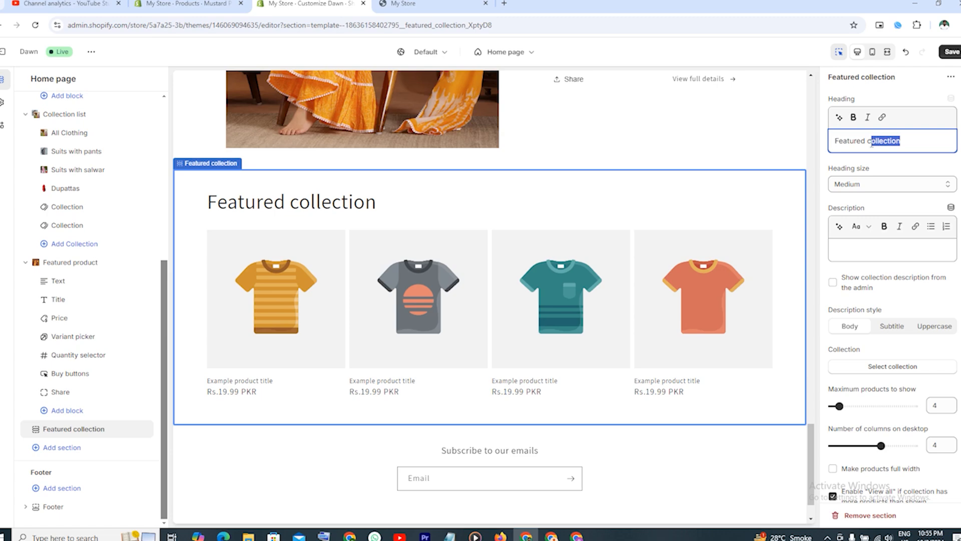
pyautogui.click(895, 171)
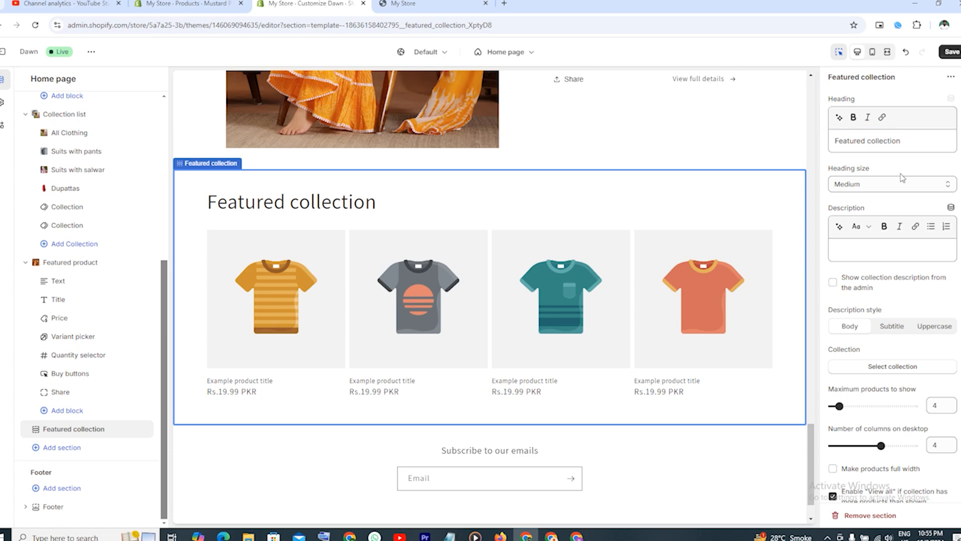
pyautogui.scroll(-3, 902, 177)
pyautogui.click(901, 214)
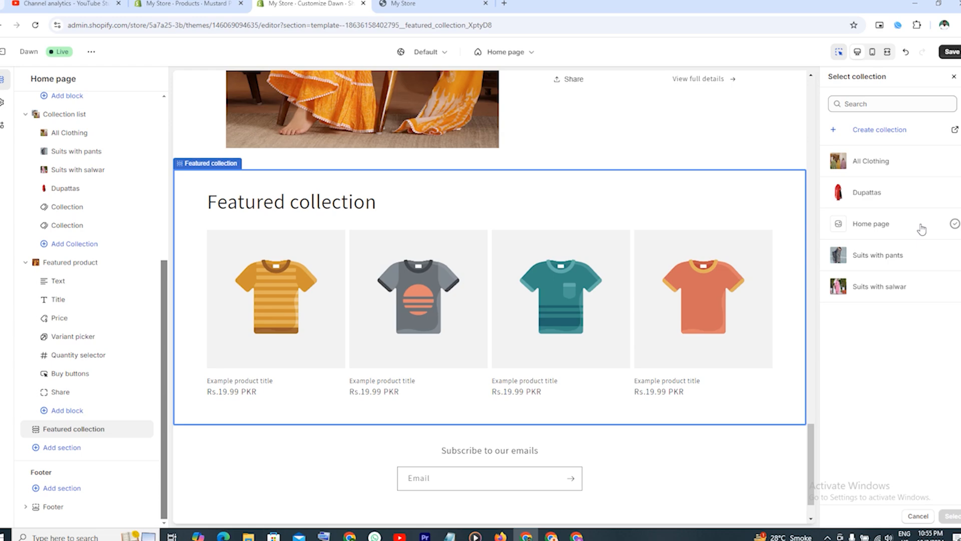
pyautogui.click(877, 293)
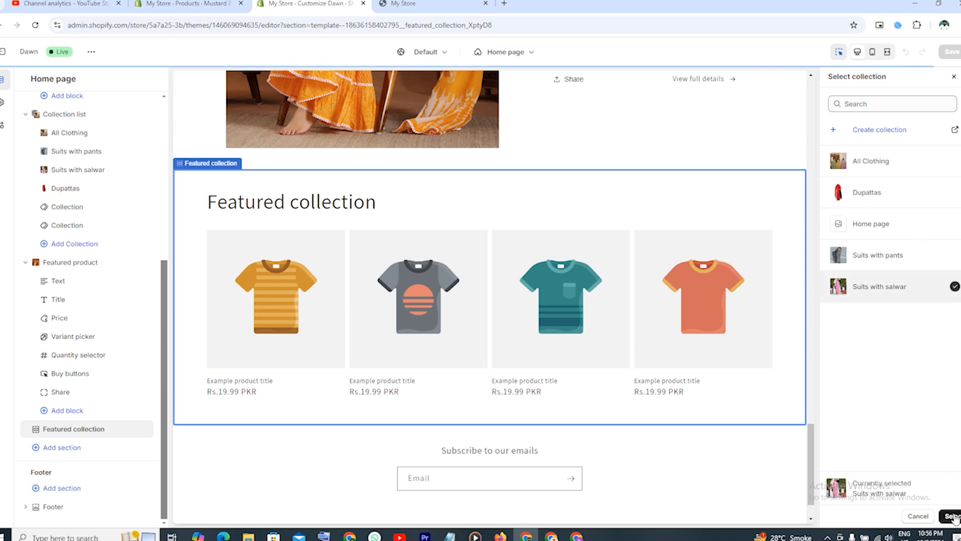
pyautogui.click(951, 516)
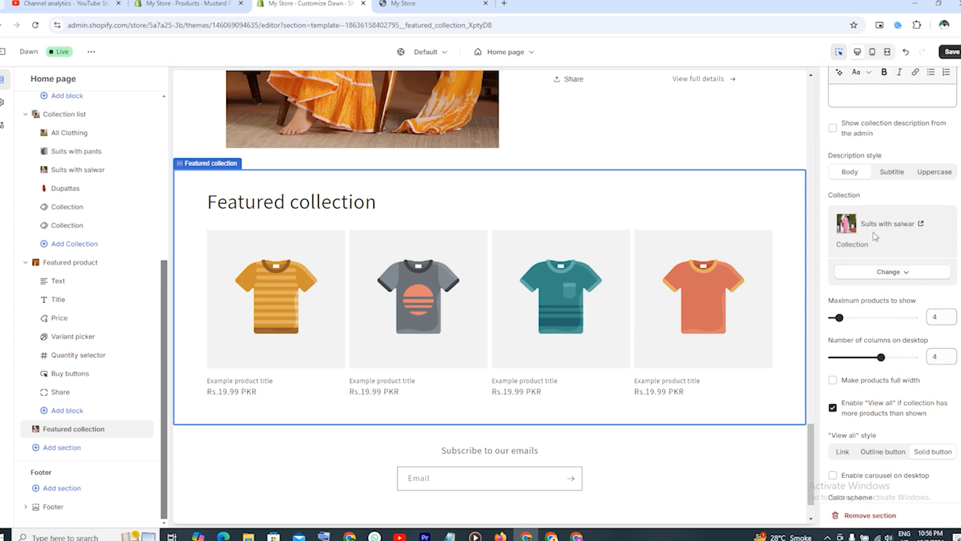
# Step: Set the section heading to 'Suits with salwar' by copying the collection name, and save
pyautogui.moveTo(835, 216); pyautogui.dragTo(913, 231)
pyautogui.hotkey('ctrl', 'c')
pyautogui.rightClick(899, 231)
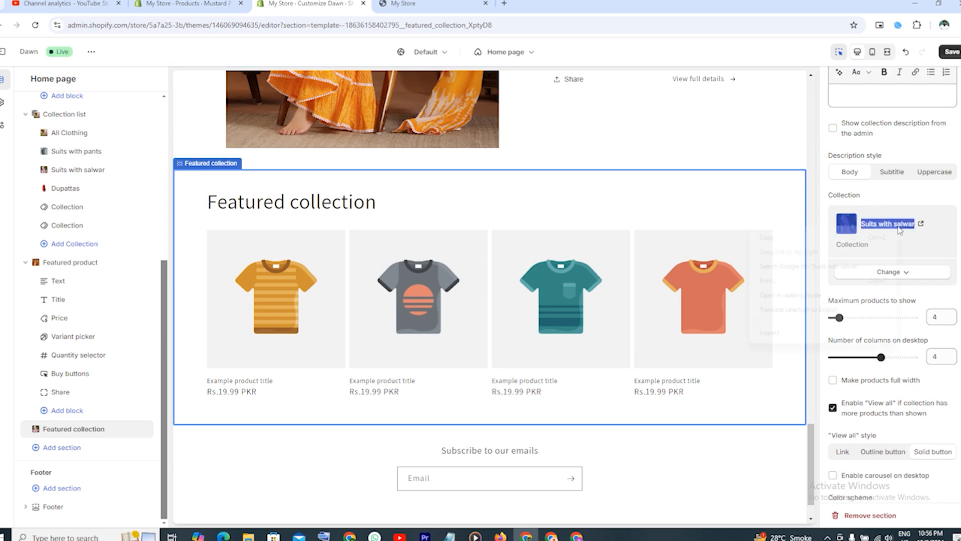
pyautogui.click(766, 238)
pyautogui.scroll(3, 882, 228)
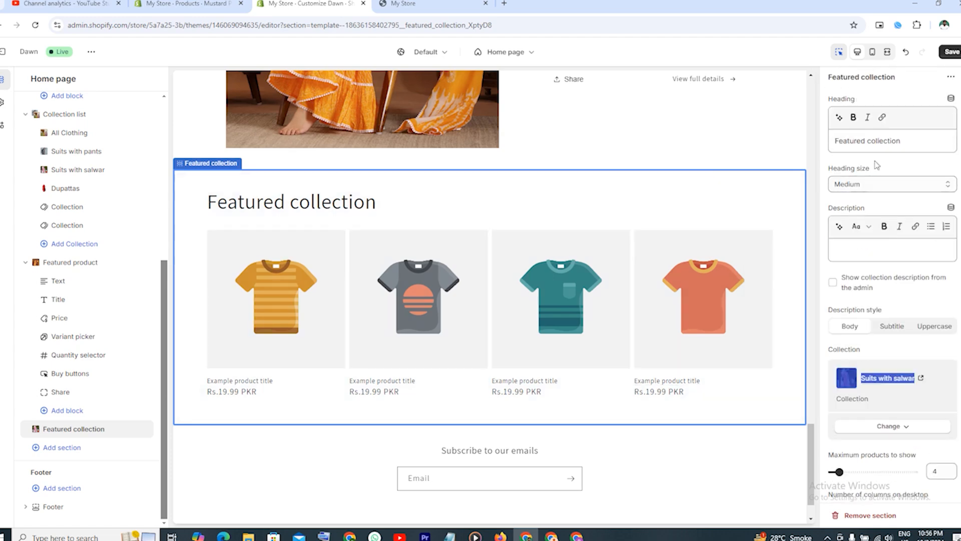
pyautogui.tripleClick(879, 140)
pyautogui.hotkey('ctrl', 'v')
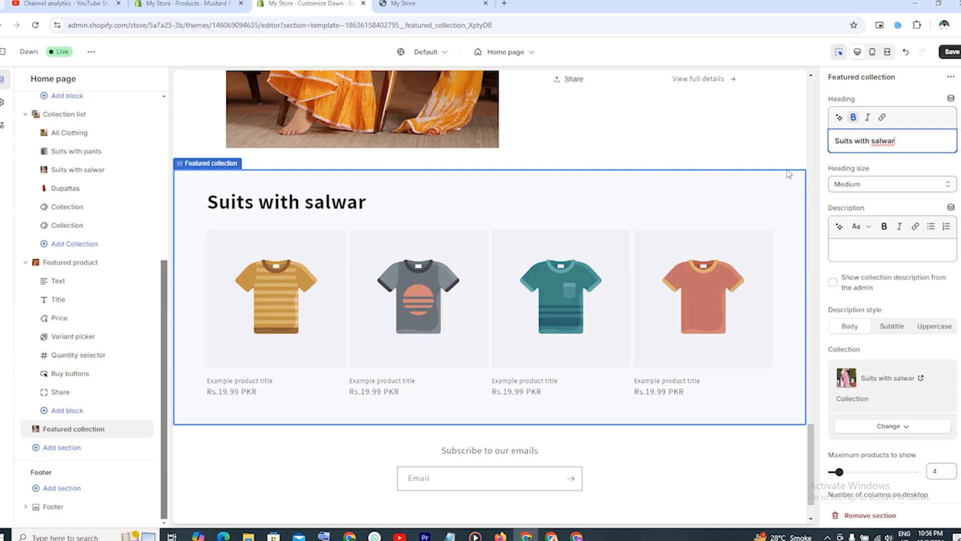
pyautogui.click(954, 56)
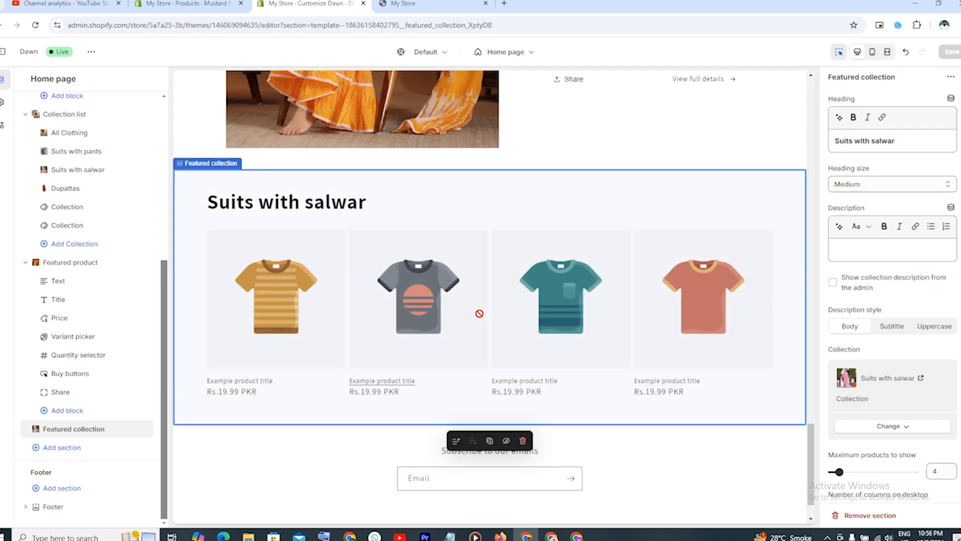
pyautogui.scroll(15, 479, 314)
# Step: Add the mustard kurti product to the Suits with salwar collection, save, and return to the theme editor
pyautogui.click(195, 4)
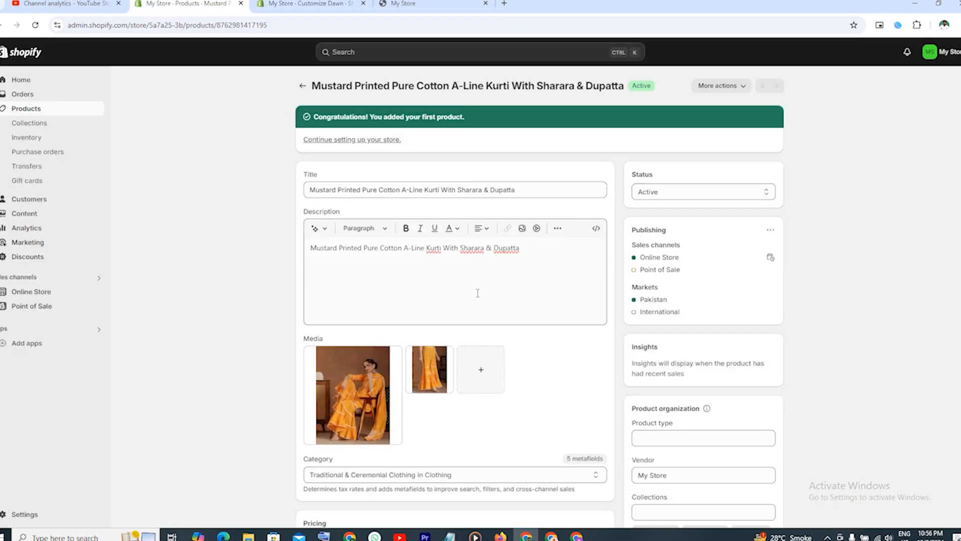
pyautogui.scroll(-5, 770, 332)
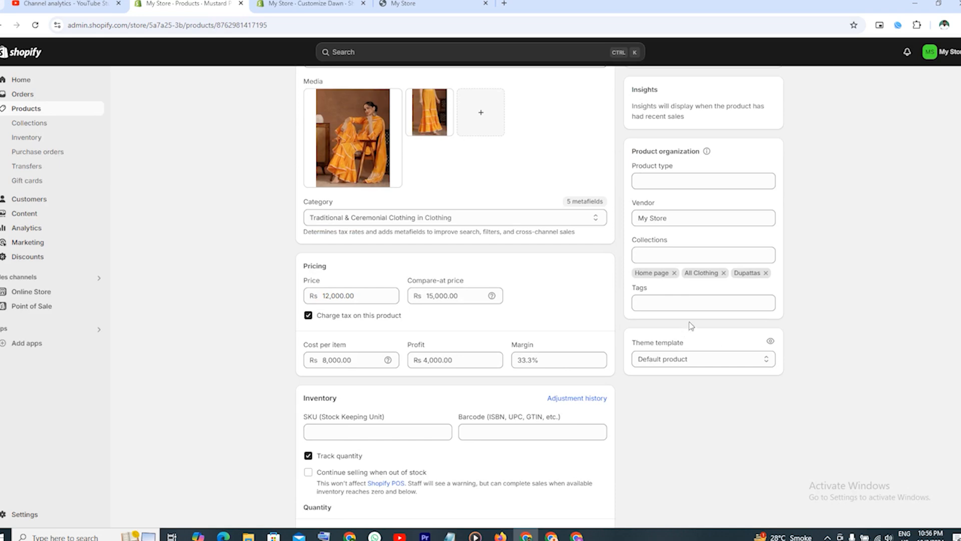
pyautogui.click(668, 297)
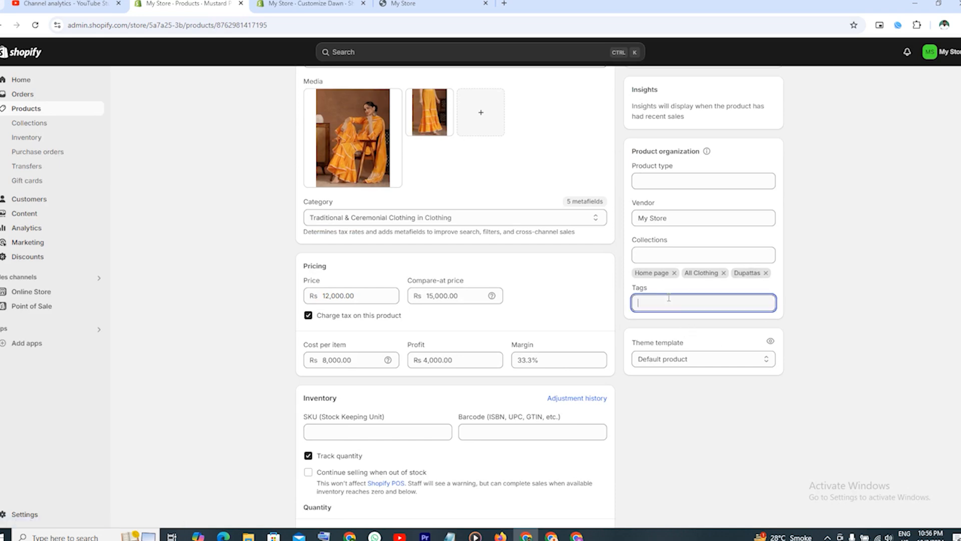
pyautogui.click(676, 254)
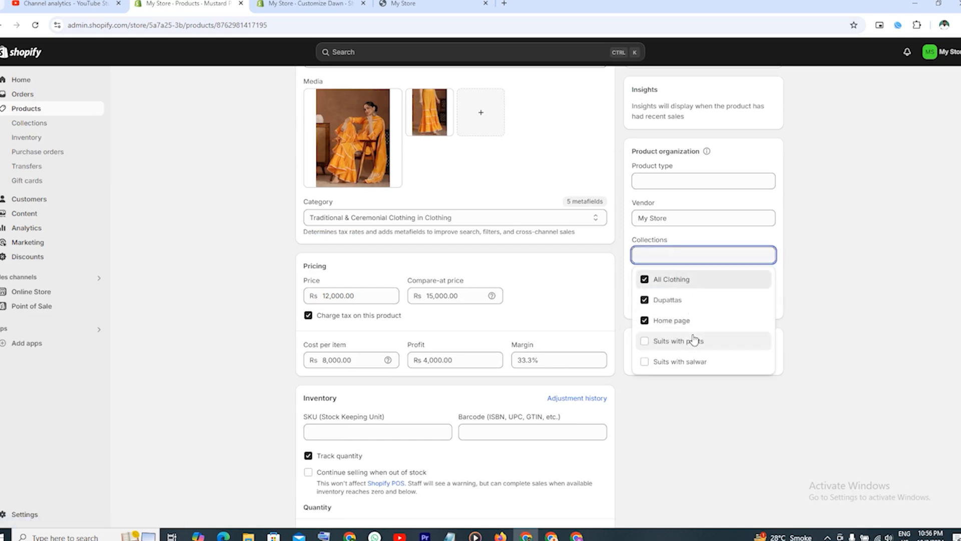
pyautogui.click(723, 362)
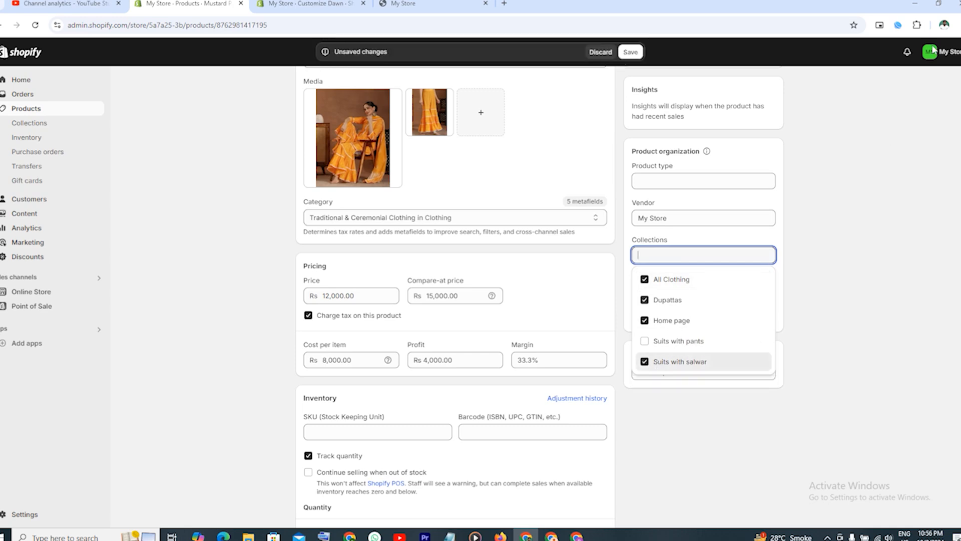
pyautogui.click(625, 53)
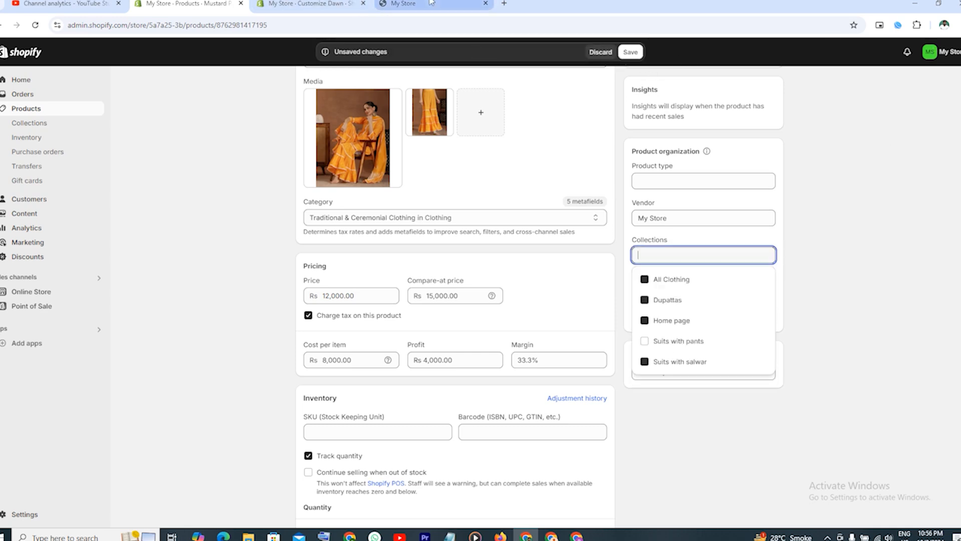
pyautogui.click(402, 4)
pyautogui.click(311, 3)
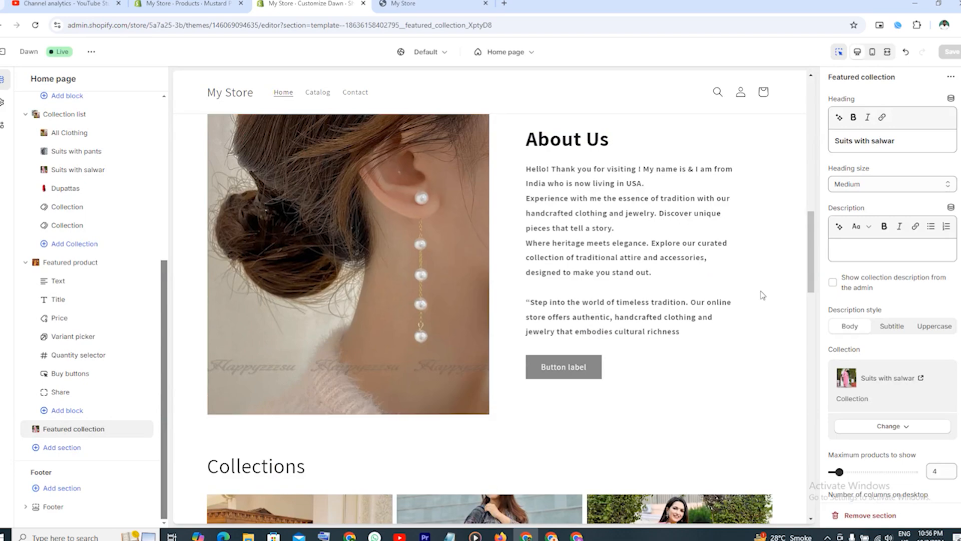
# Step: Add a second Featured collection section to the home page
pyautogui.scroll(-15, 762, 296)
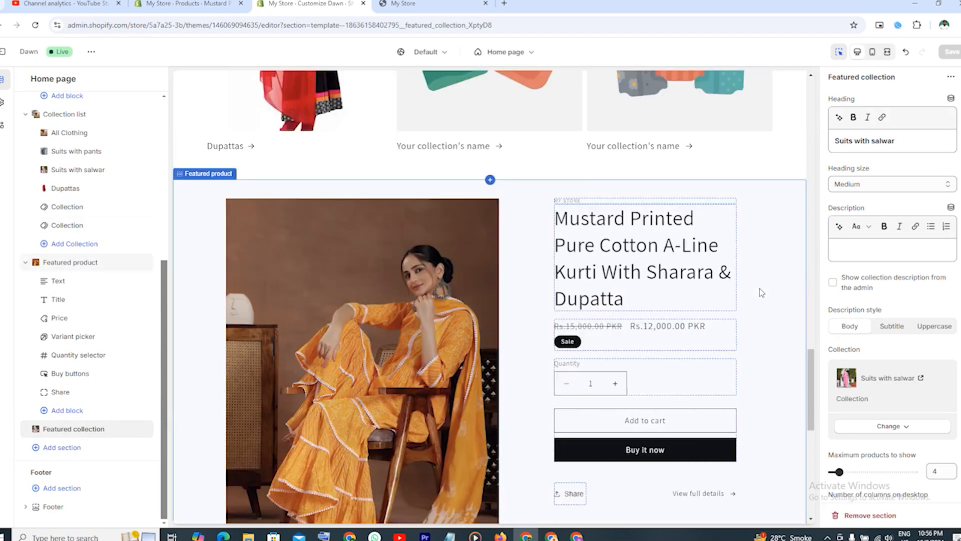
pyautogui.scroll(-10, 762, 293)
pyautogui.scroll(1, 534, 233)
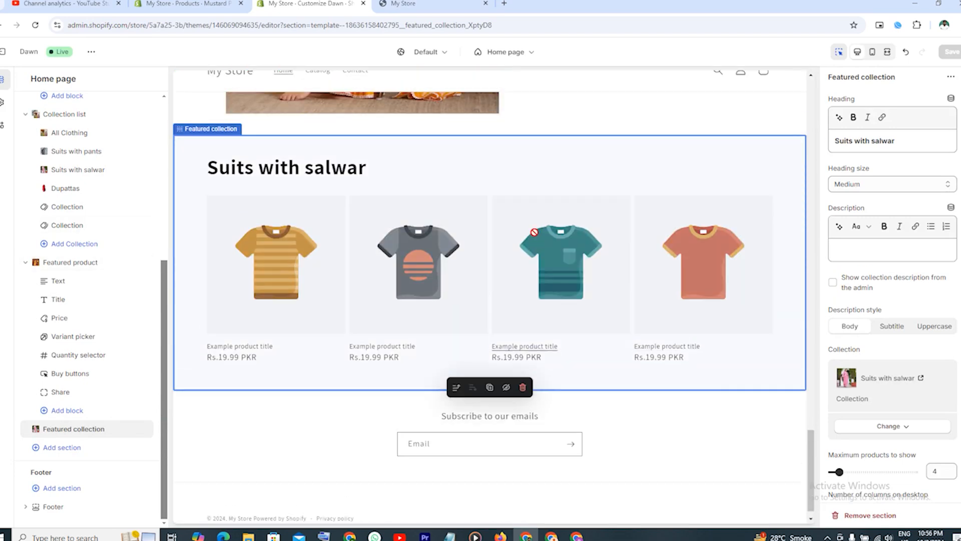
pyautogui.scroll(2, 534, 233)
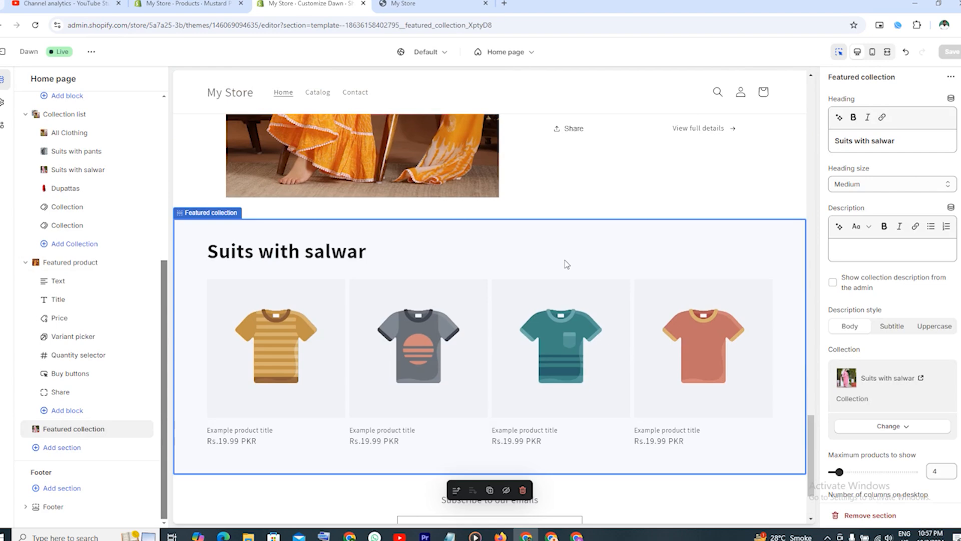
pyautogui.scroll(-2, 566, 264)
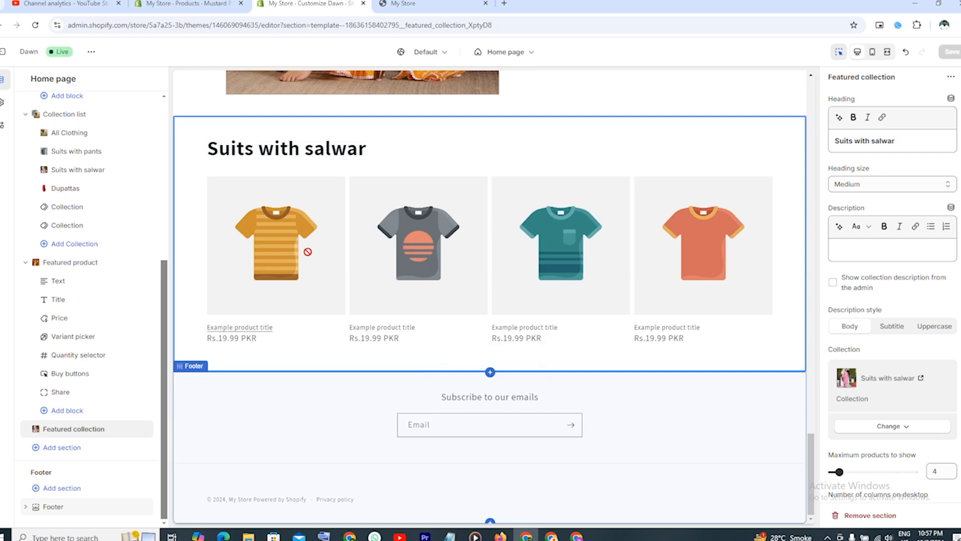
pyautogui.click(68, 449)
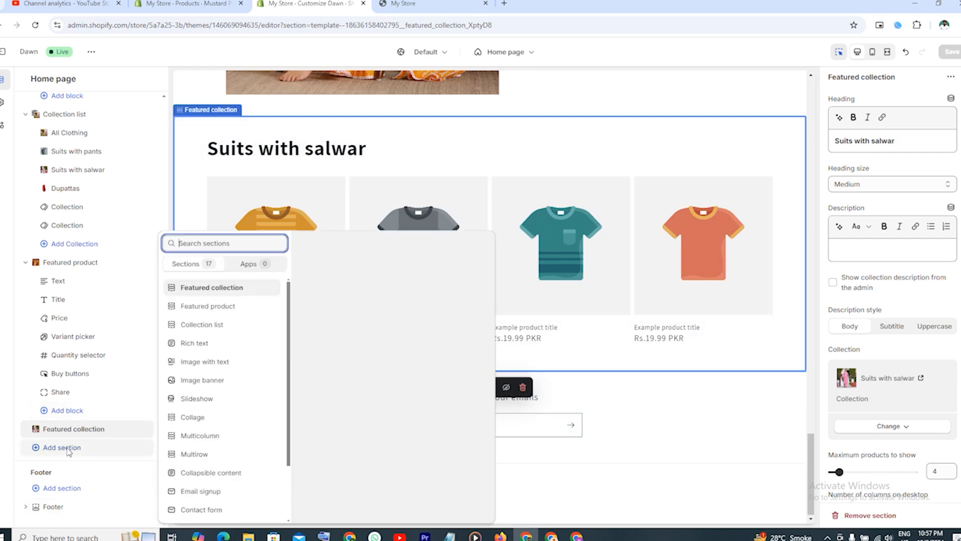
pyautogui.click(227, 295)
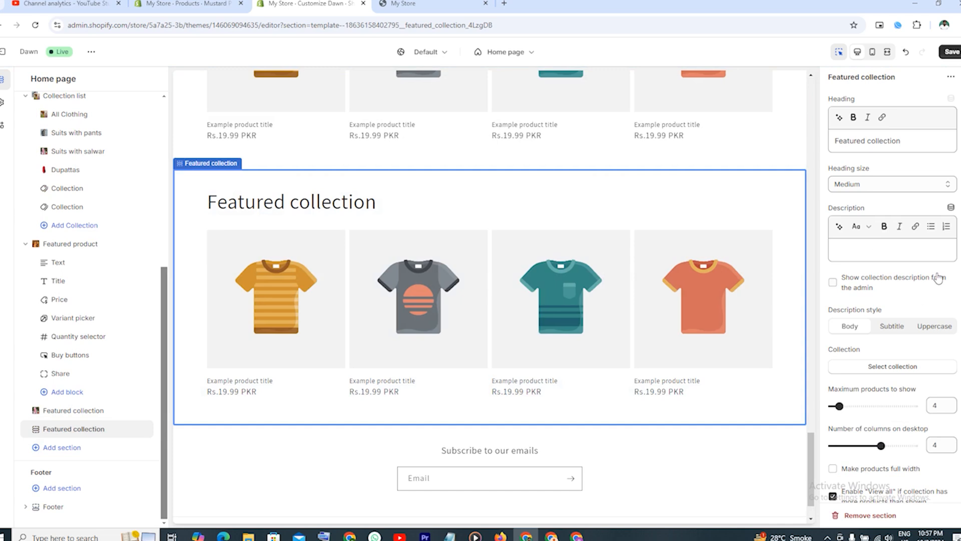
# Step: Feature the Dupattas collection in the new section and save the home page
pyautogui.scroll(-3, 937, 279)
pyautogui.scroll(-3, 912, 333)
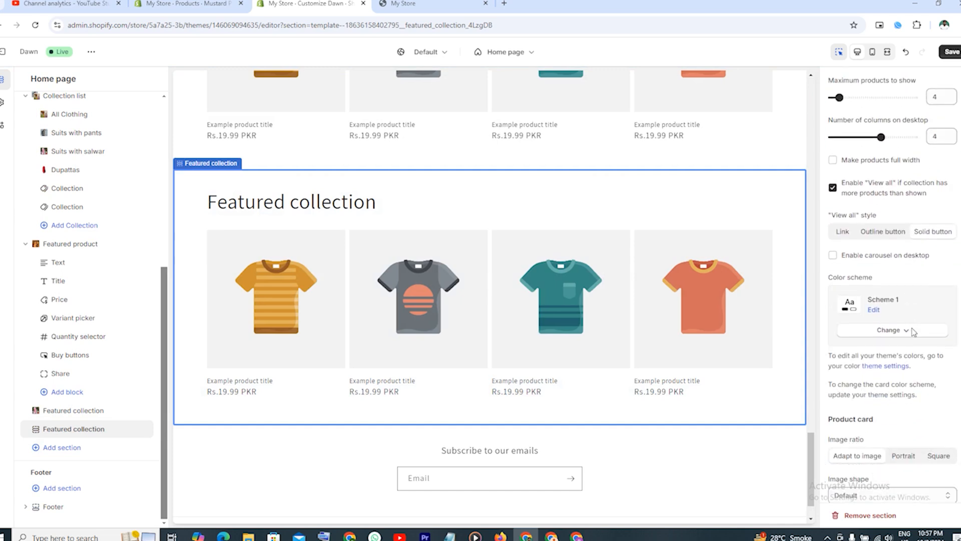
pyautogui.scroll(3, 913, 331)
pyautogui.scroll(1, 914, 330)
pyautogui.click(901, 212)
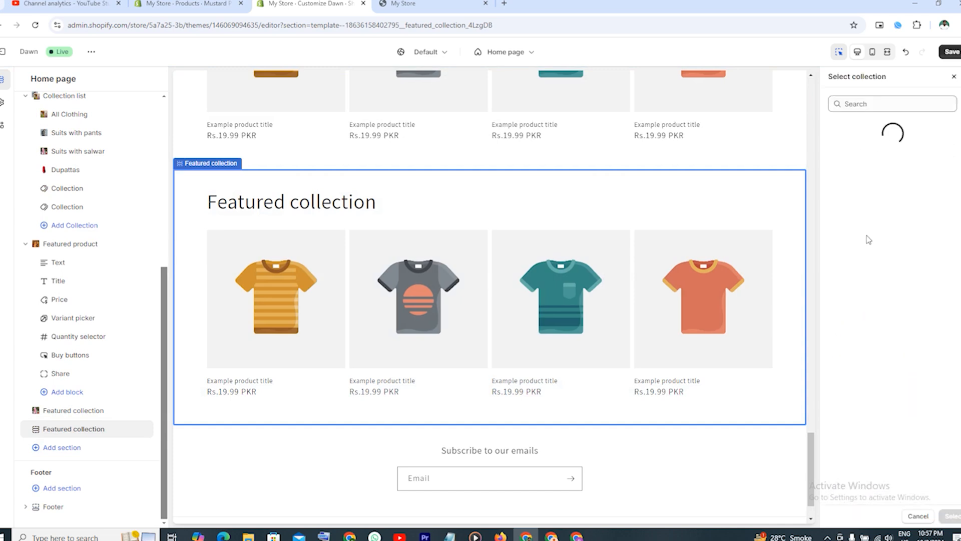
pyautogui.click(881, 194)
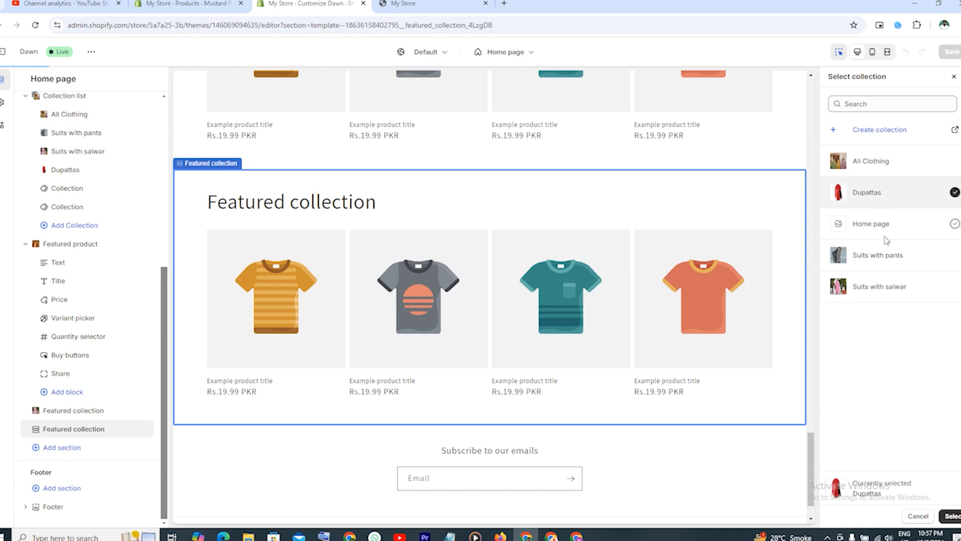
pyautogui.click(949, 52)
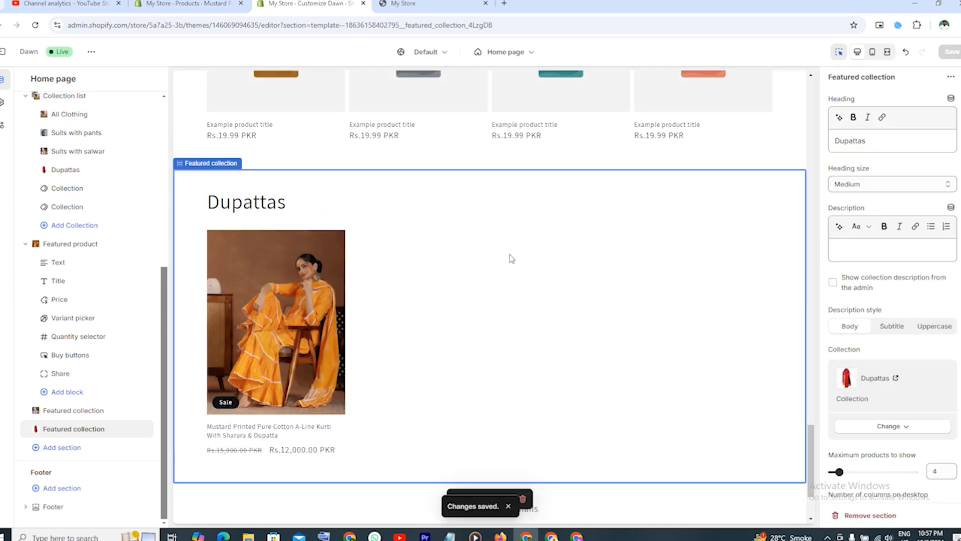
# Step: Review the new collection sections in the editor preview, then view the live storefront home page
pyautogui.scroll(4, 537, 269)
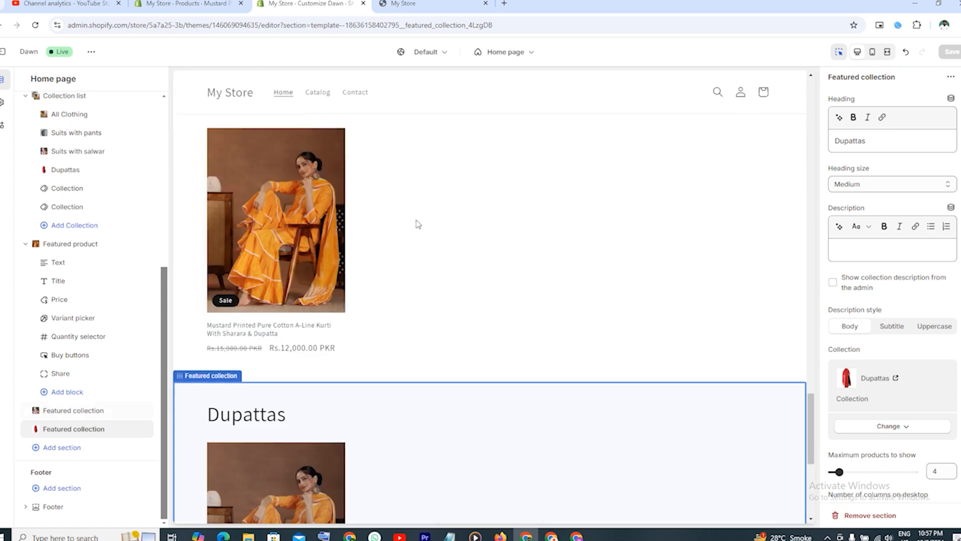
pyautogui.scroll(-4, 347, 249)
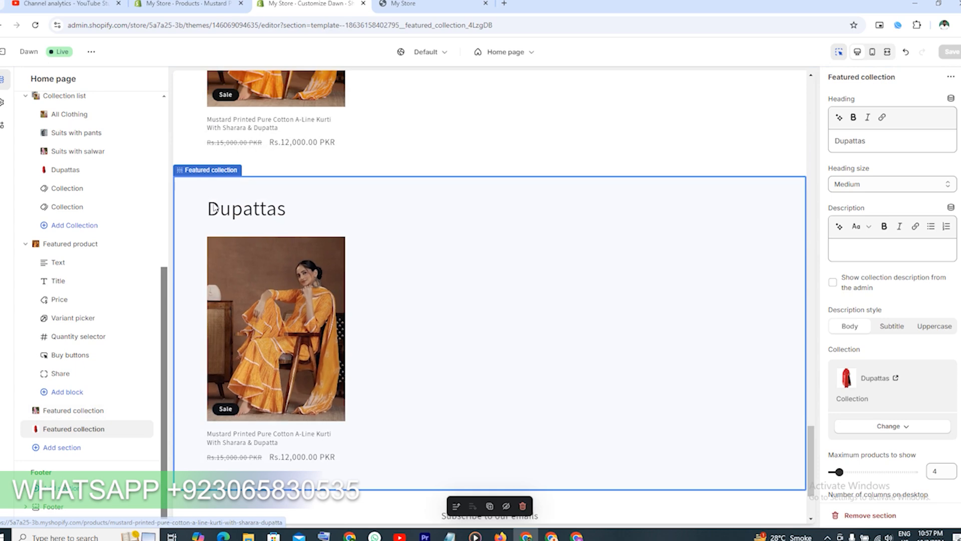
pyautogui.scroll(3, 280, 227)
pyautogui.scroll(3, 281, 227)
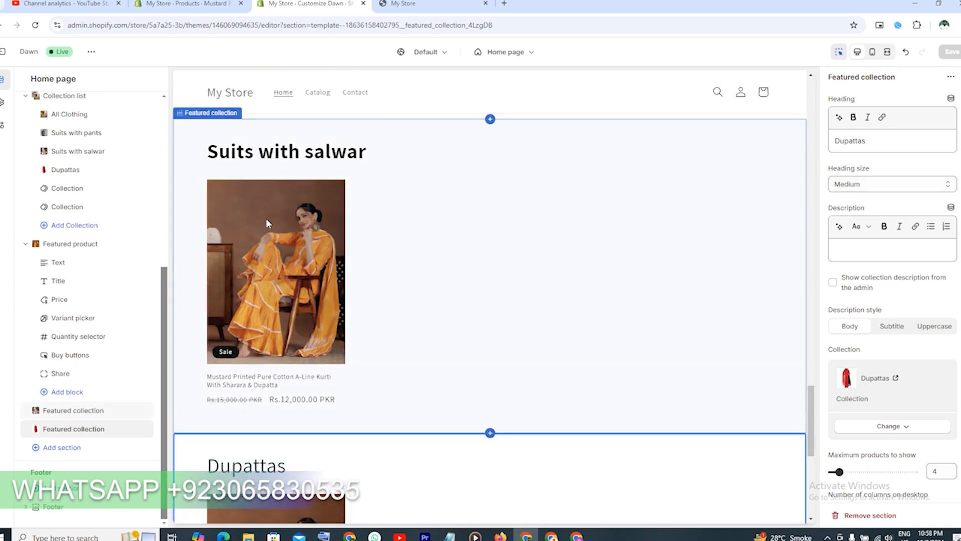
pyautogui.scroll(12, 308, 244)
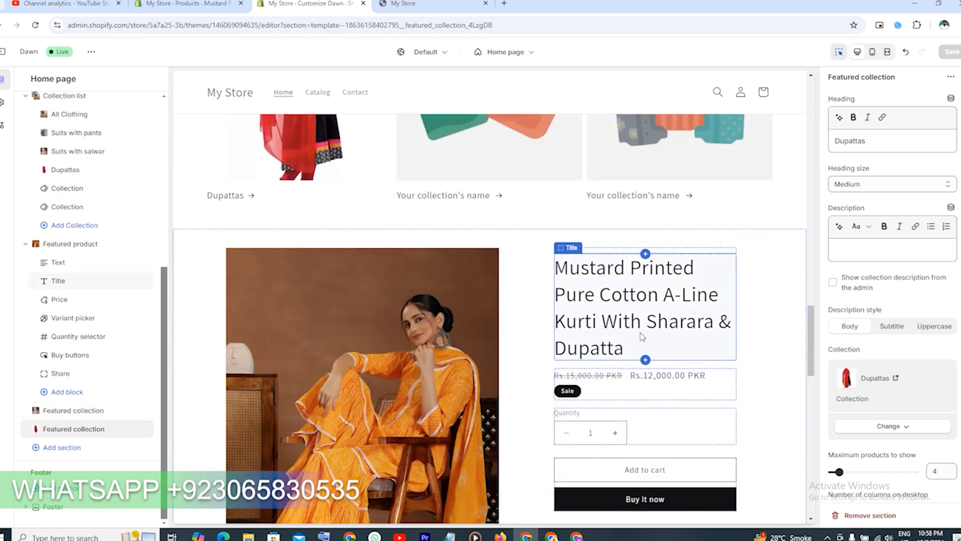
pyautogui.scroll(6, 645, 334)
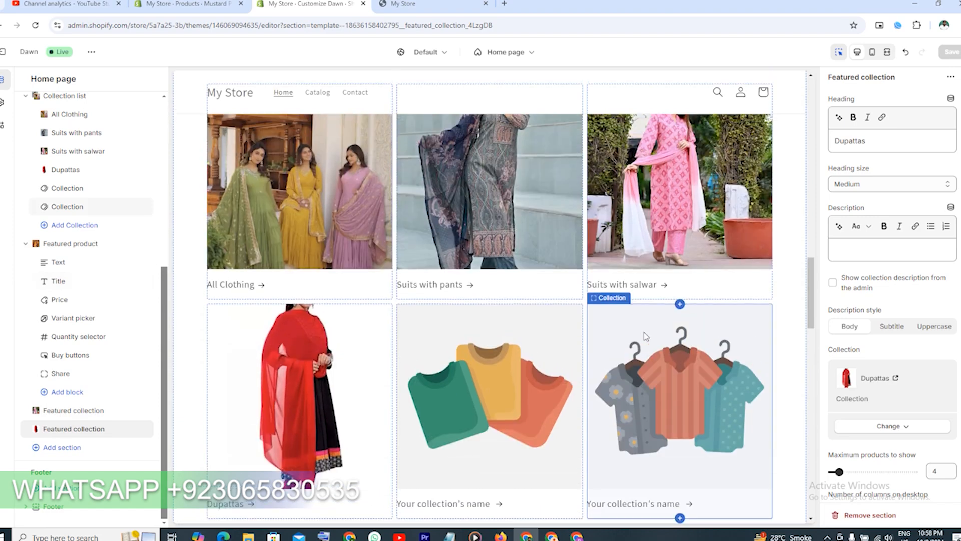
pyautogui.scroll(10, 643, 332)
pyautogui.scroll(-15, 644, 332)
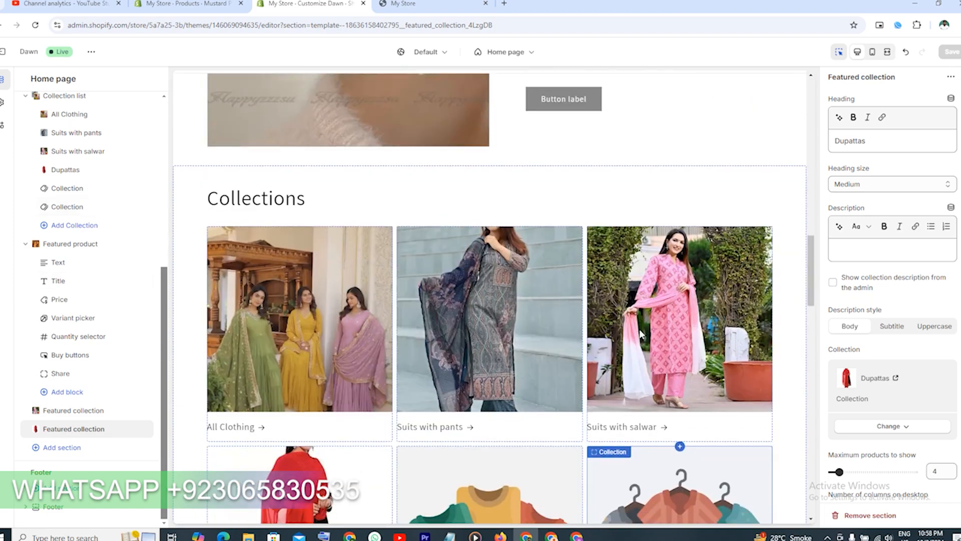
pyautogui.scroll(-10, 639, 332)
pyautogui.scroll(10, 639, 333)
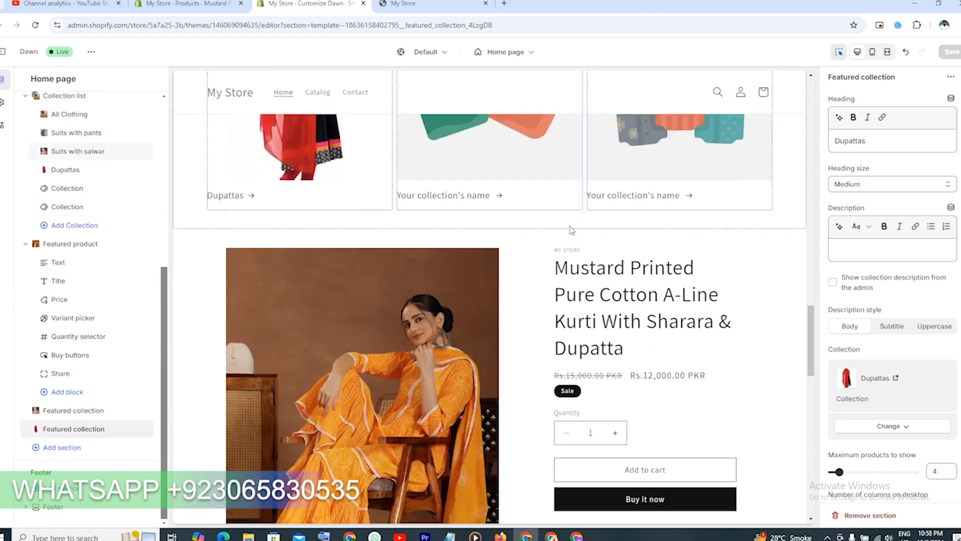
pyautogui.click(442, 4)
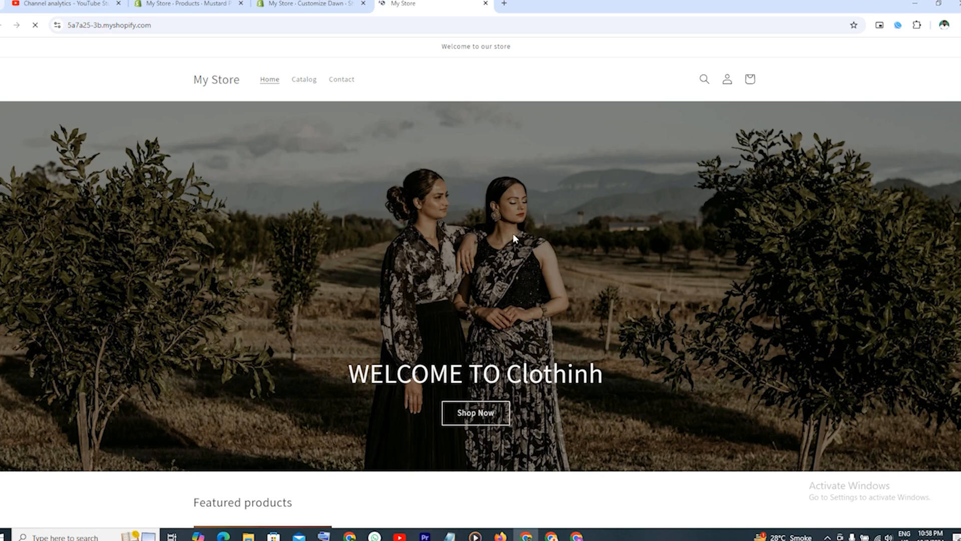
pyautogui.scroll(-7, 512, 233)
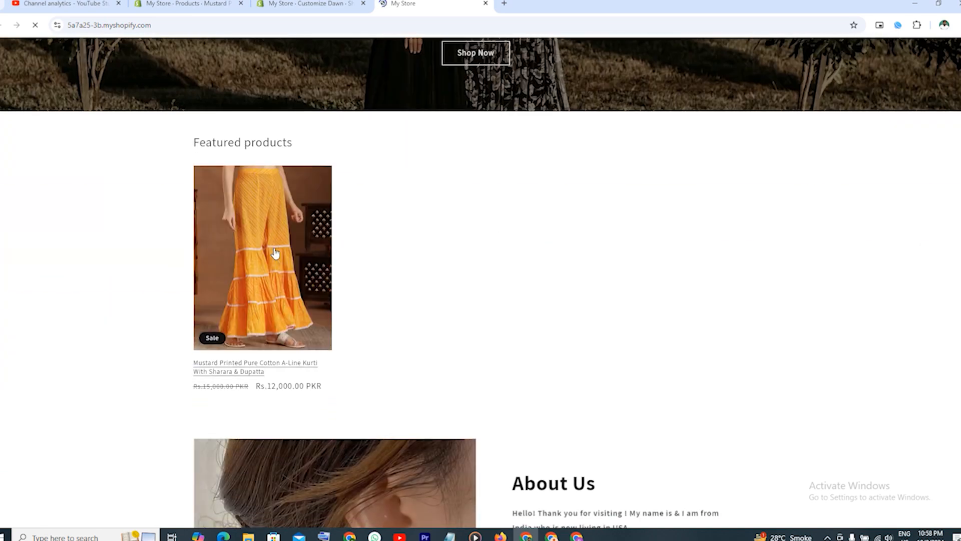
pyautogui.scroll(-5, 275, 253)
pyautogui.scroll(6, 296, 247)
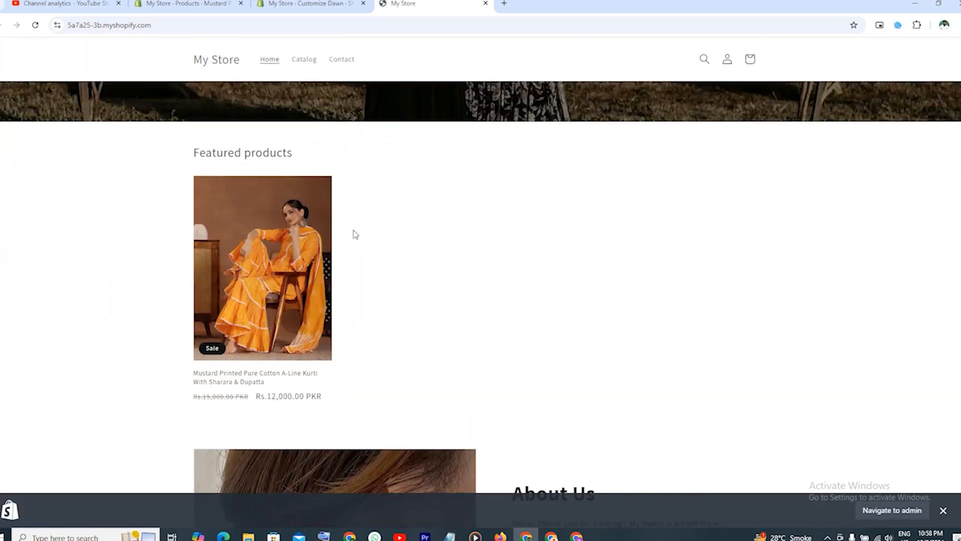
pyautogui.scroll(-7, 377, 273)
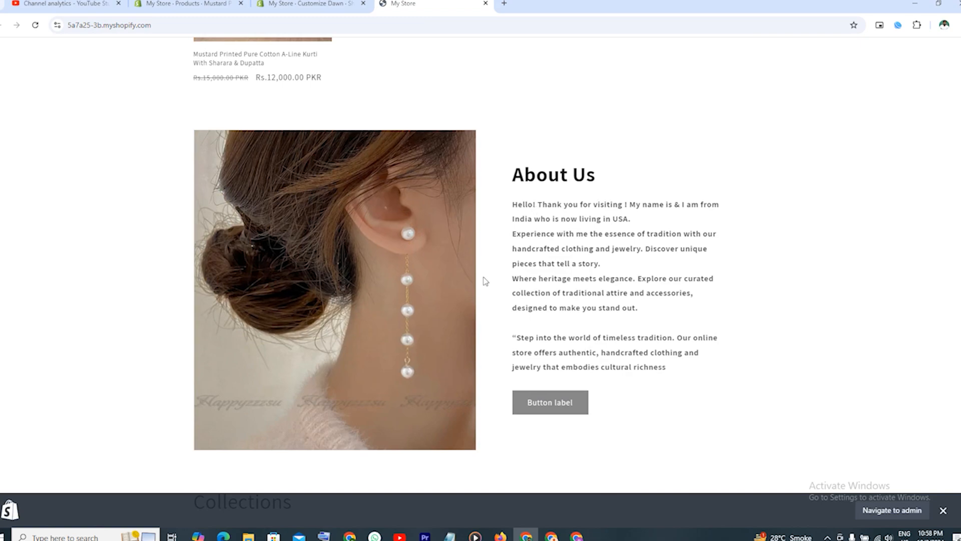
pyautogui.scroll(-9, 485, 280)
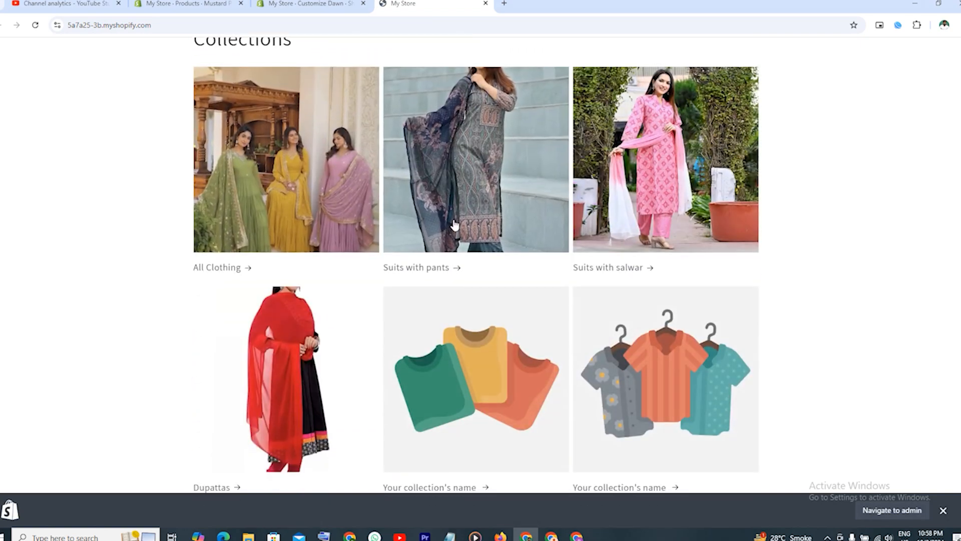
pyautogui.scroll(-12, 454, 225)
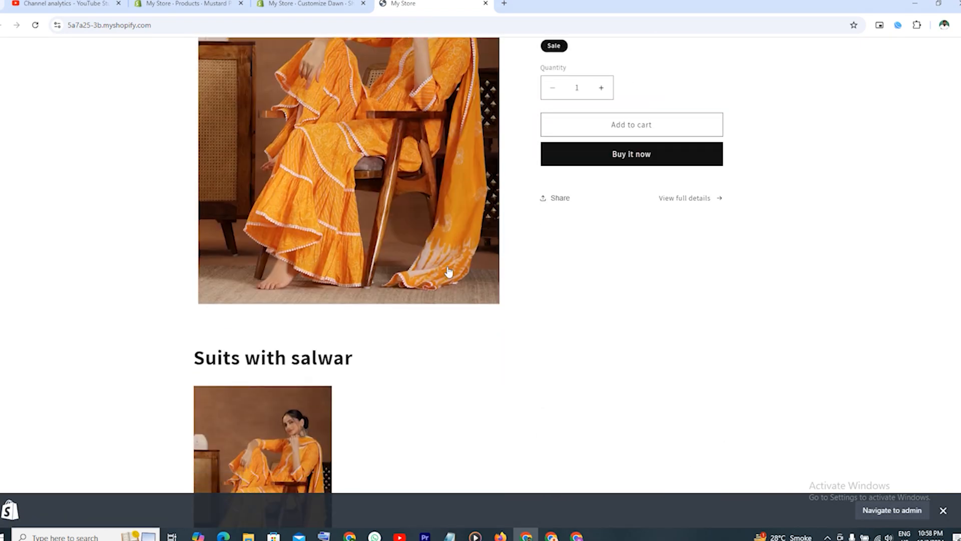
pyautogui.scroll(-7, 448, 272)
pyautogui.scroll(4, 351, 250)
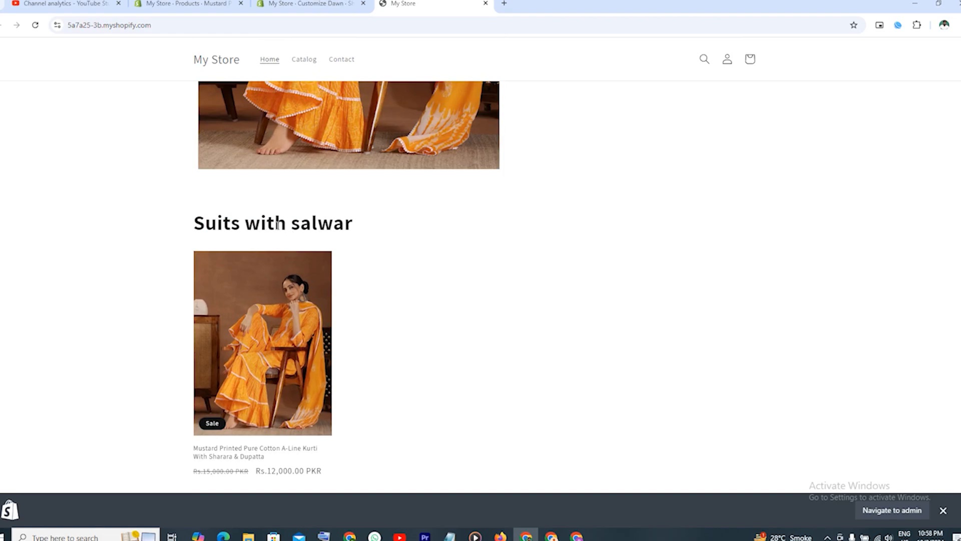
pyautogui.scroll(-7, 306, 253)
pyautogui.scroll(-2, 279, 256)
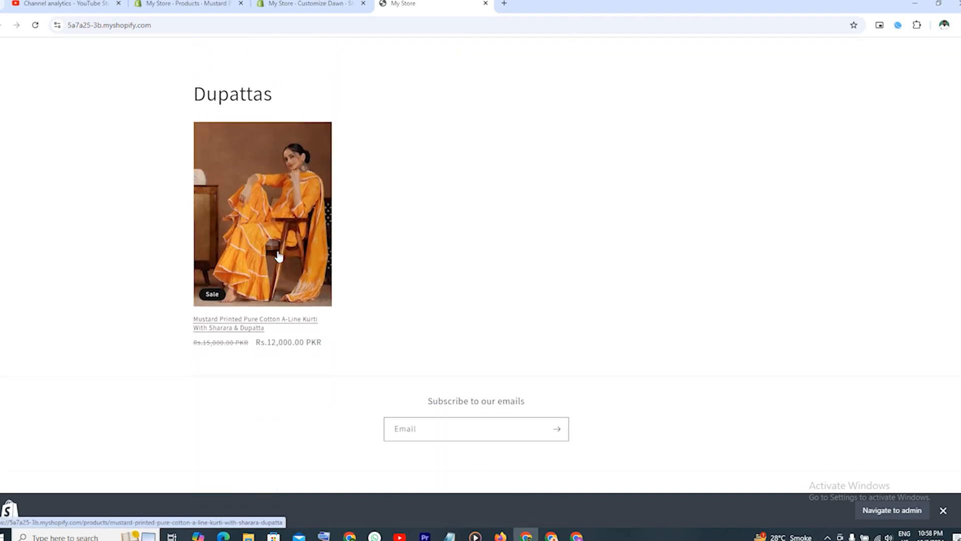
pyautogui.scroll(20, 279, 257)
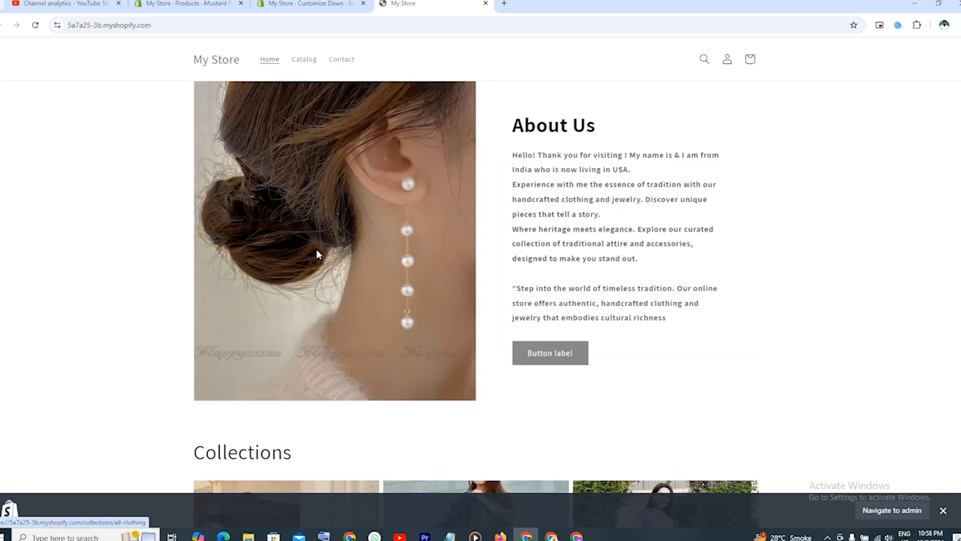
pyautogui.scroll(15, 320, 260)
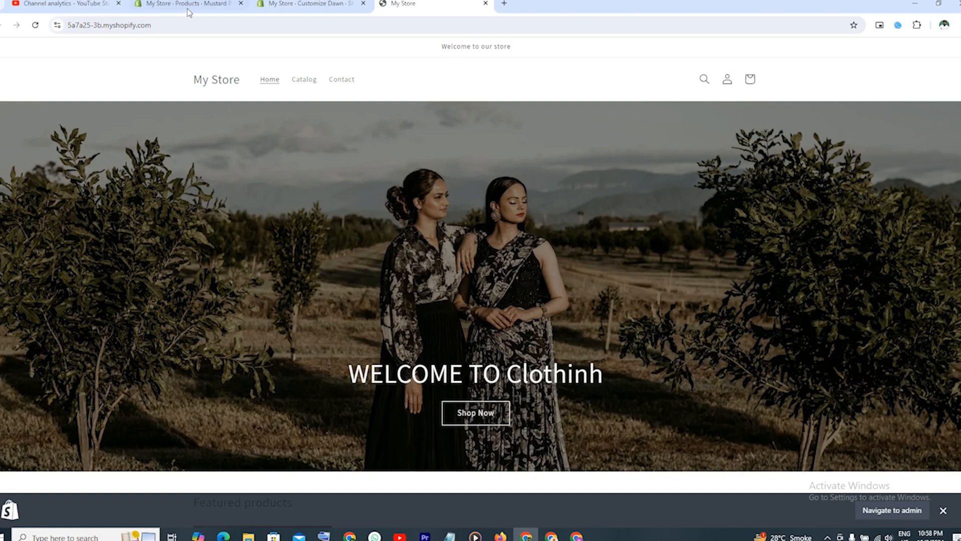
# Step: Apply the blue colour Scheme 5 to the announcement bar
pyautogui.click(188, 8)
pyautogui.scroll(2, 230, 255)
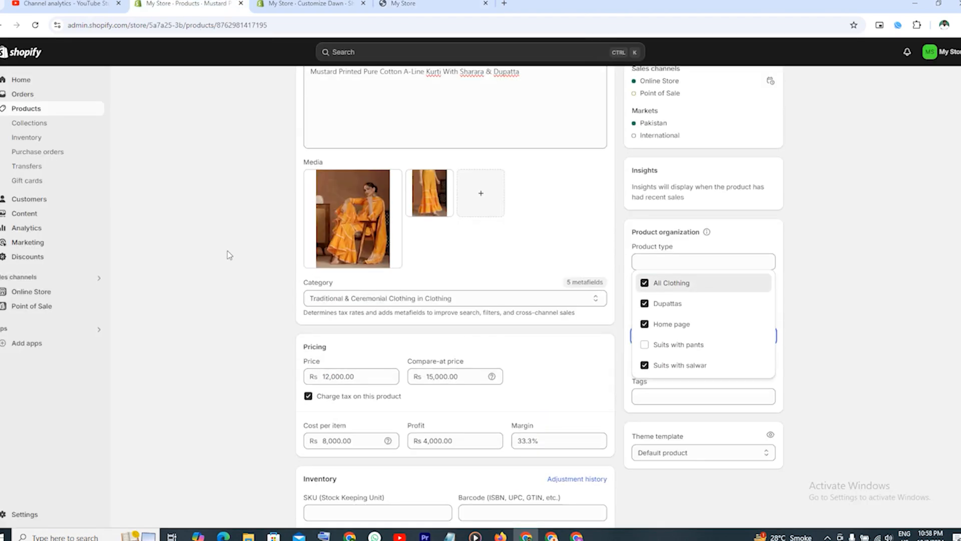
pyautogui.scroll(3, 229, 255)
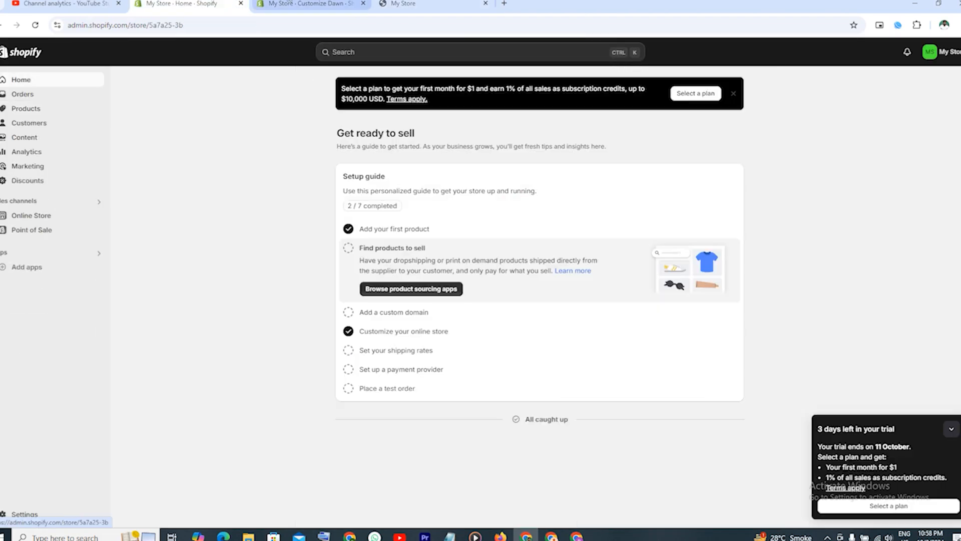
pyautogui.click(309, 4)
pyautogui.scroll(1, 103, 218)
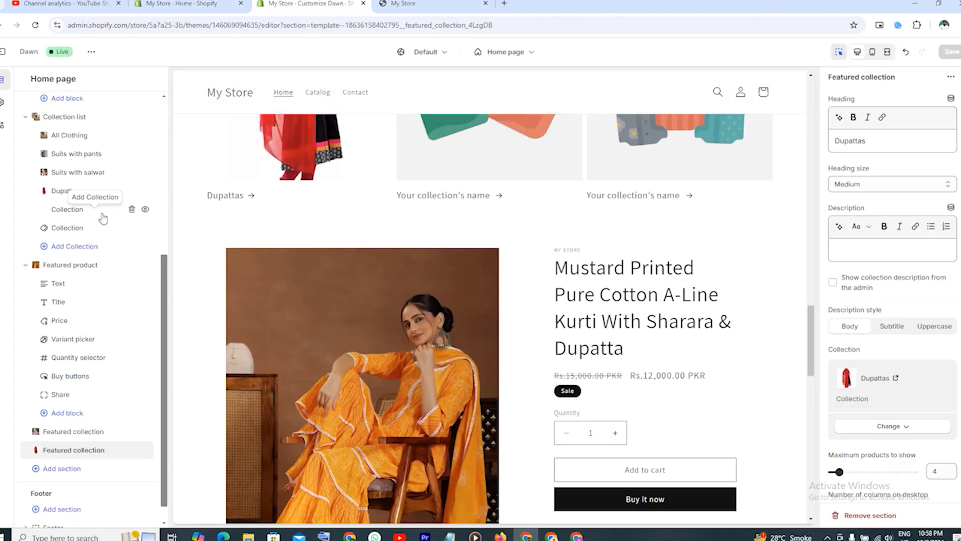
pyautogui.scroll(5, 103, 218)
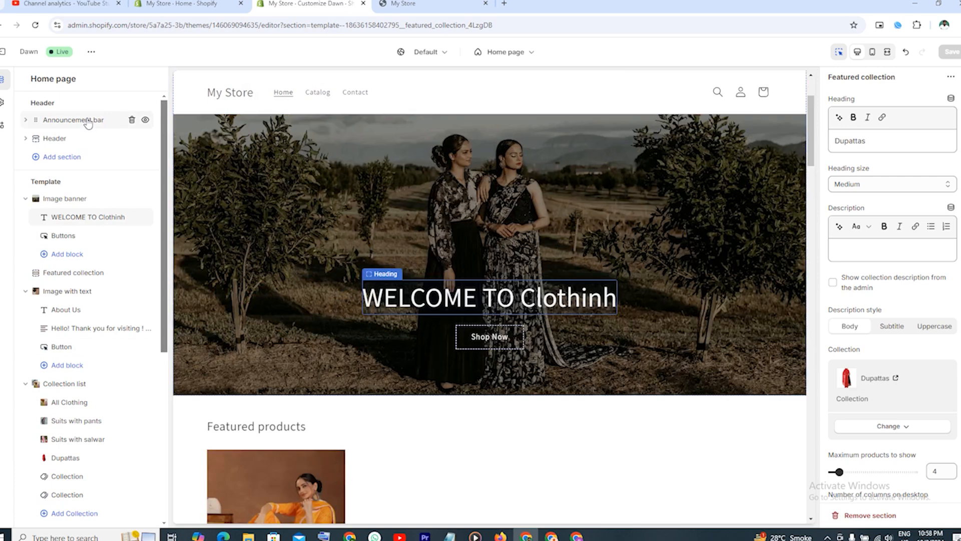
pyautogui.click(87, 121)
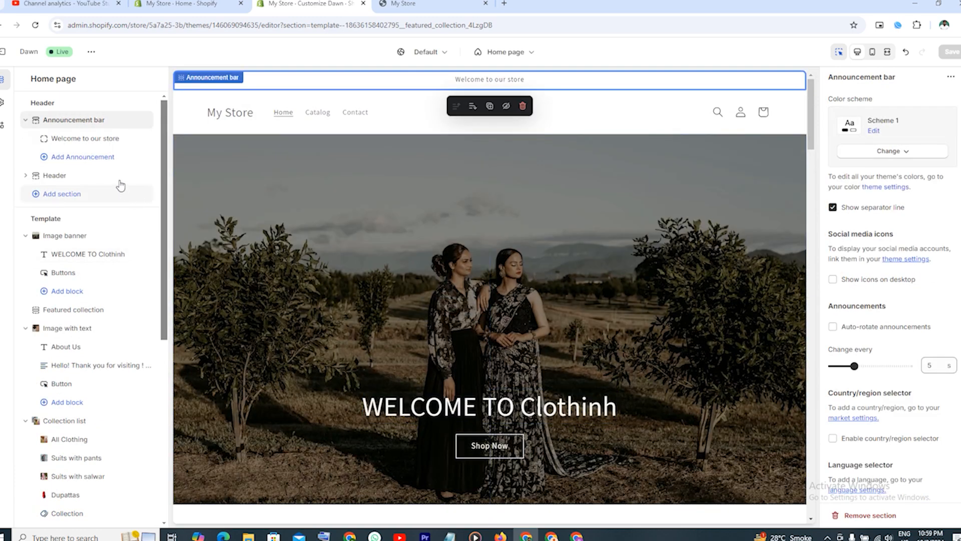
pyautogui.click(908, 153)
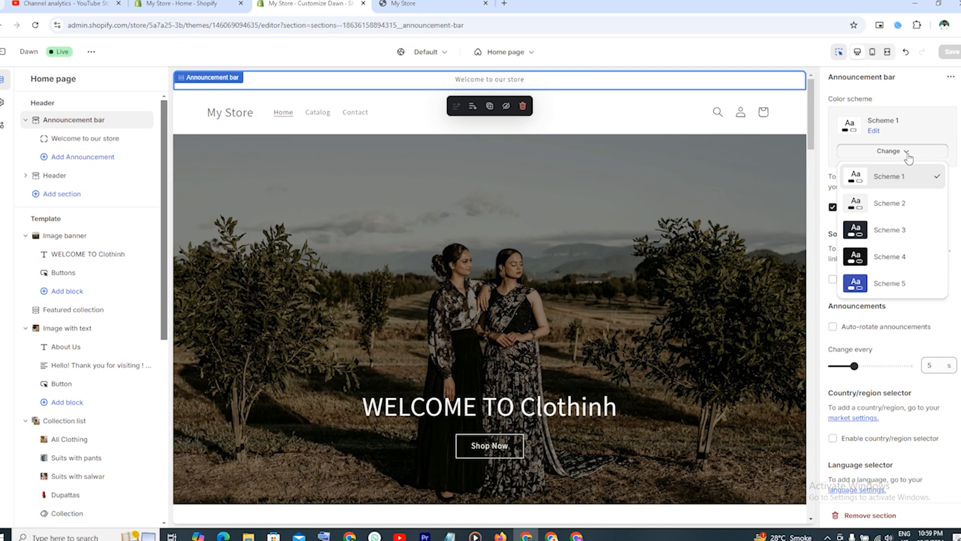
pyautogui.click(896, 284)
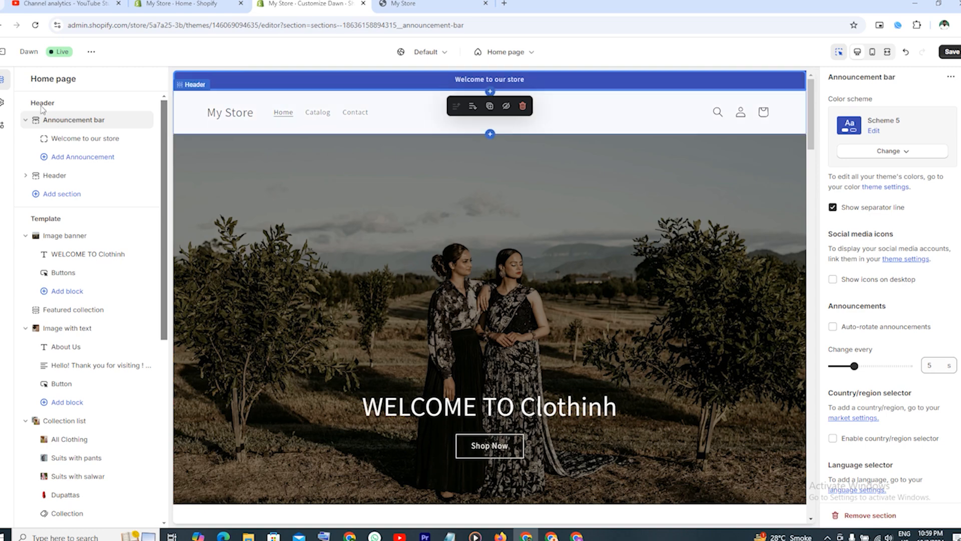
# Step: Change Scheme 5's background and button label colour to pink #D3367E and save
pyautogui.click(65, 131)
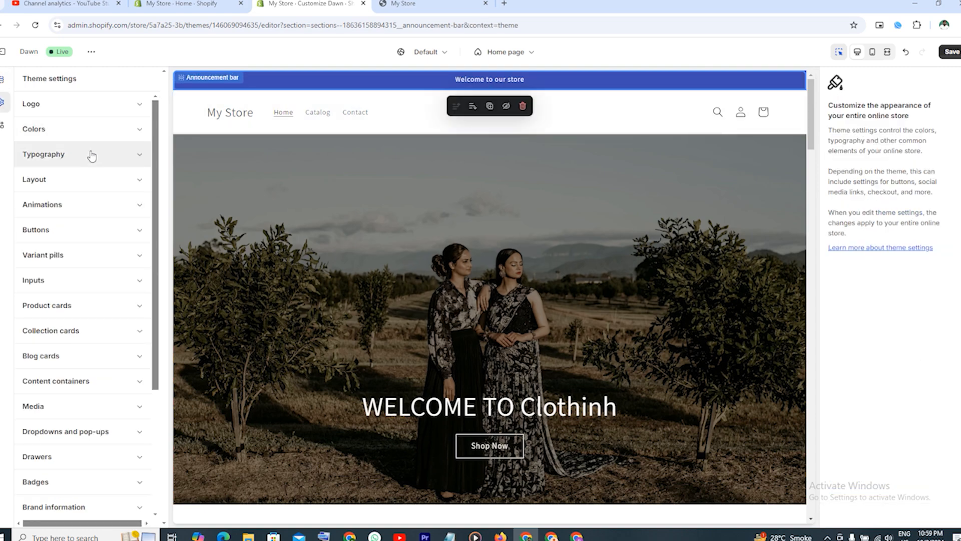
pyautogui.click(77, 130)
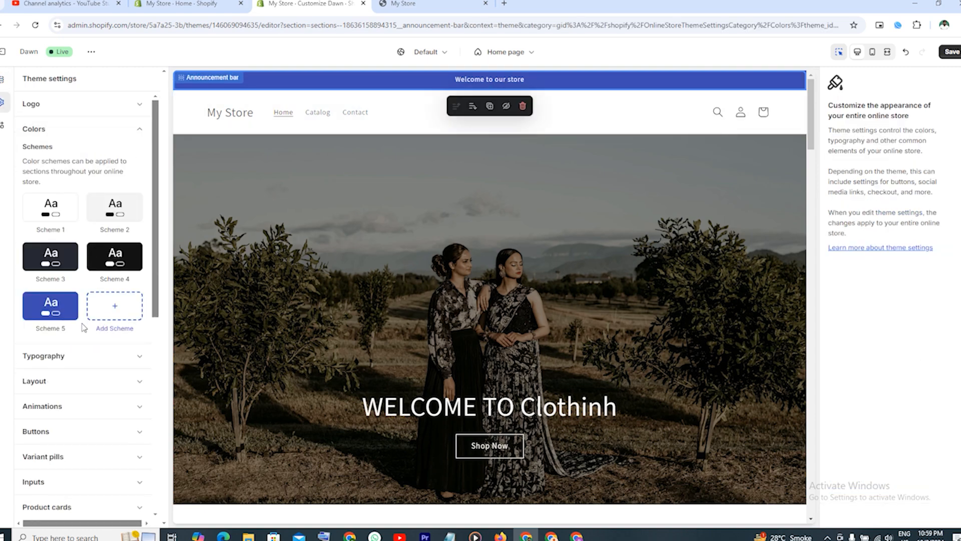
pyautogui.click(112, 312)
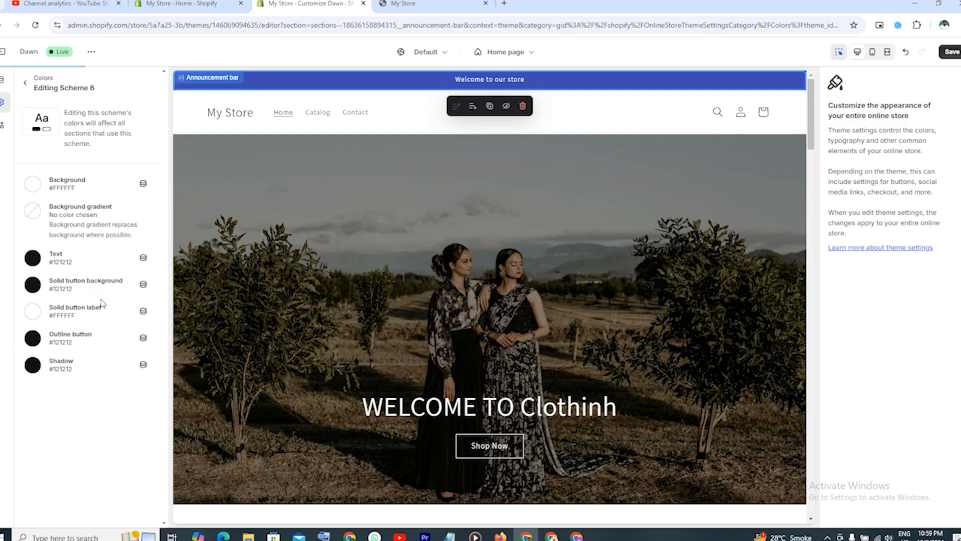
pyautogui.click(24, 82)
pyautogui.click(54, 312)
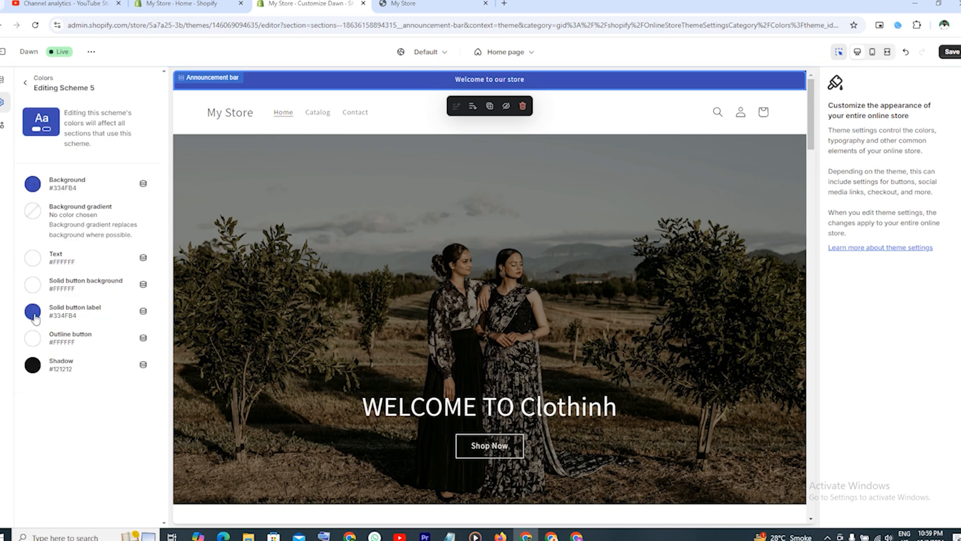
pyautogui.click(33, 184)
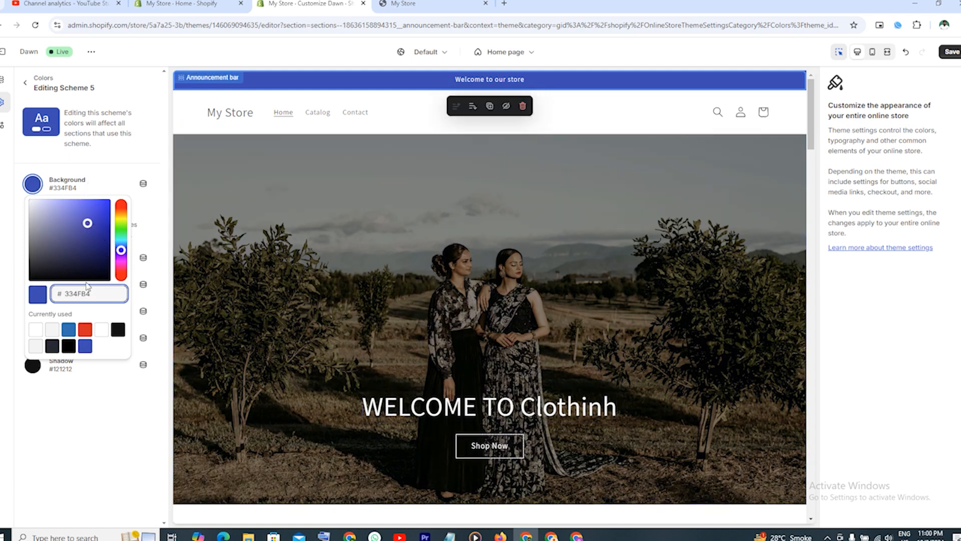
pyautogui.rightClick(72, 295)
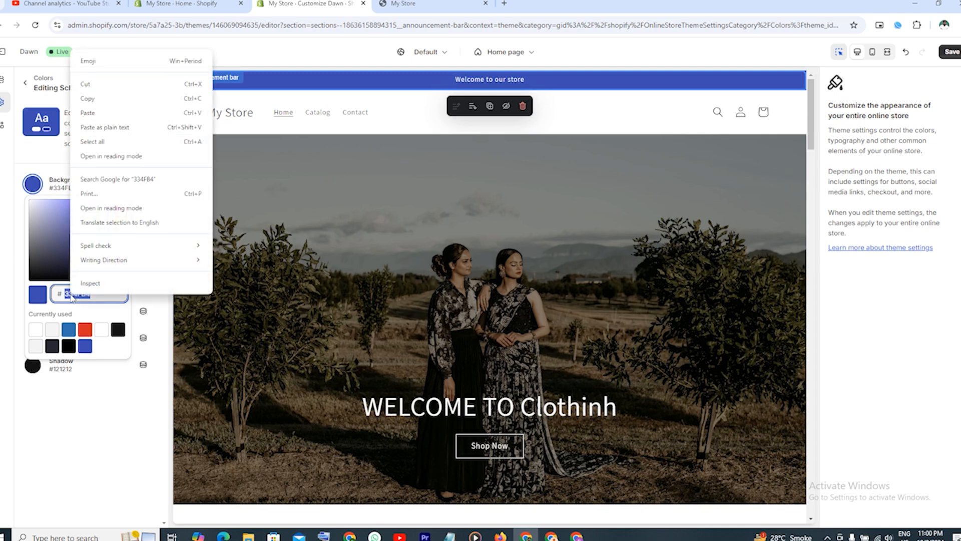
pyautogui.click(133, 145)
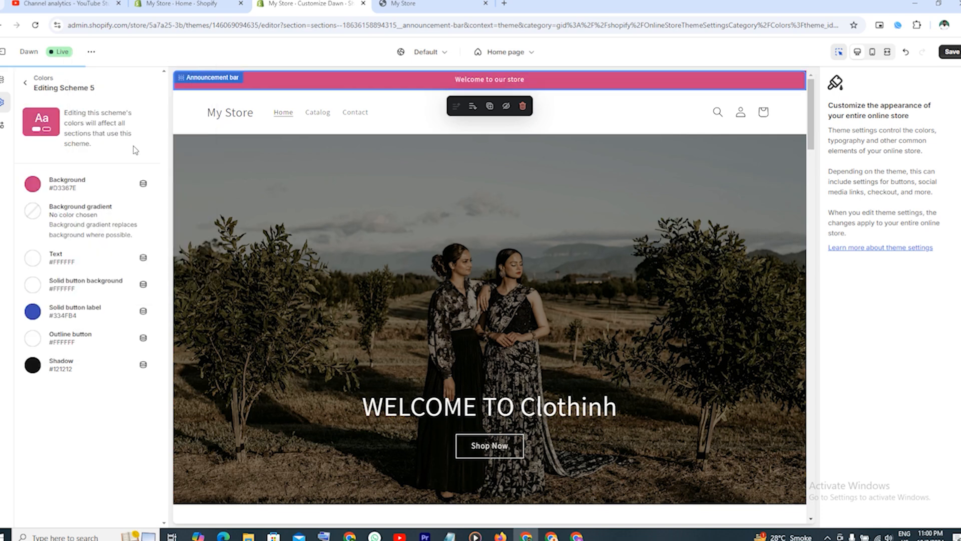
pyautogui.click(33, 313)
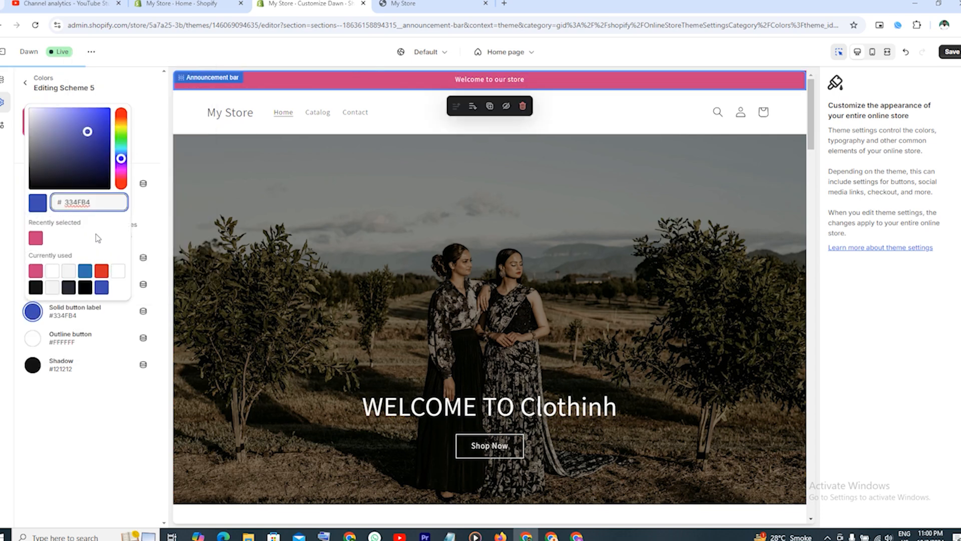
pyautogui.click(35, 238)
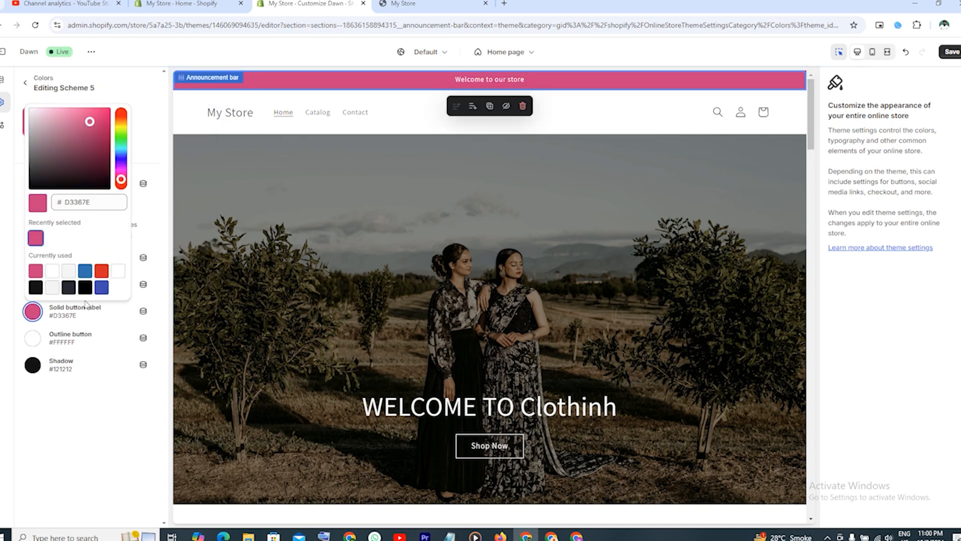
pyautogui.click(152, 140)
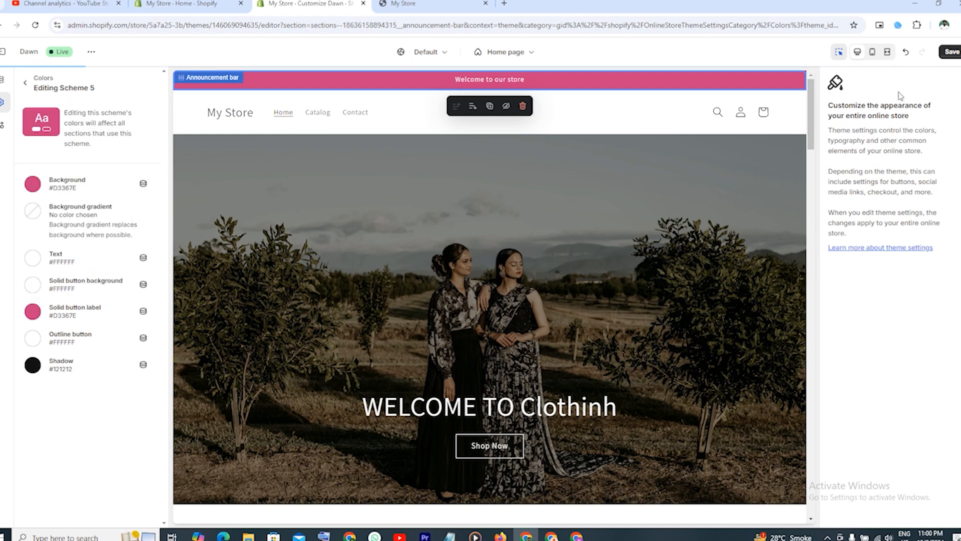
pyautogui.click(951, 52)
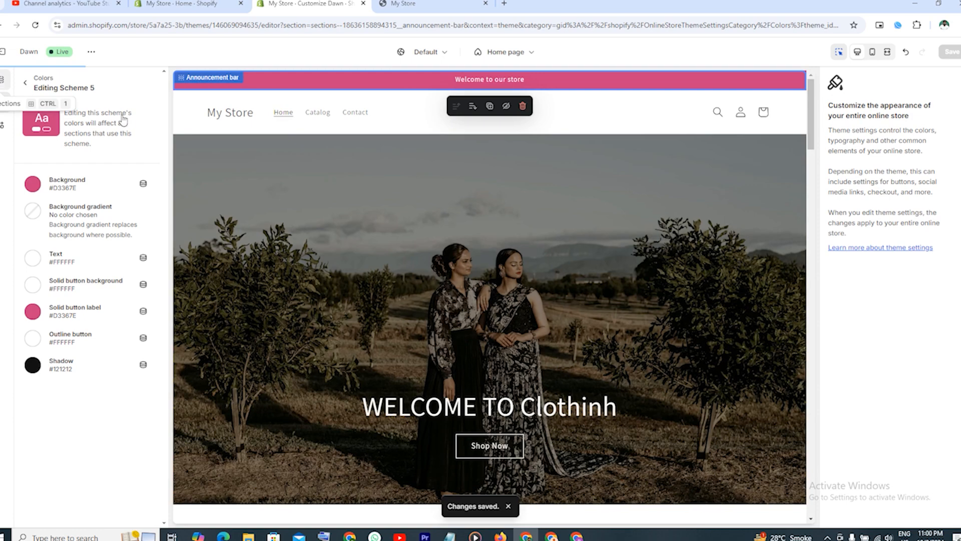
# Step: Expand the footer section and add a Text block to it
pyautogui.scroll(-6, 91, 280)
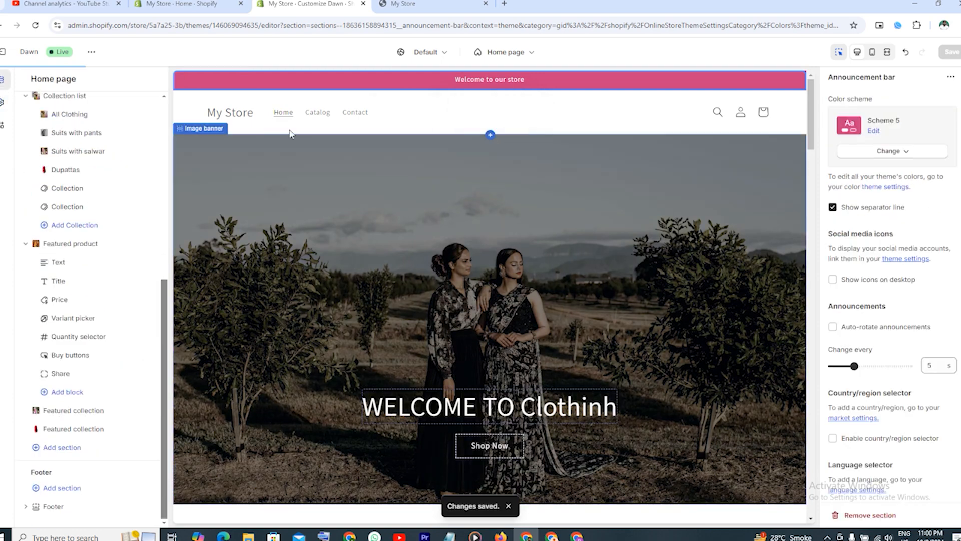
pyautogui.click(94, 336)
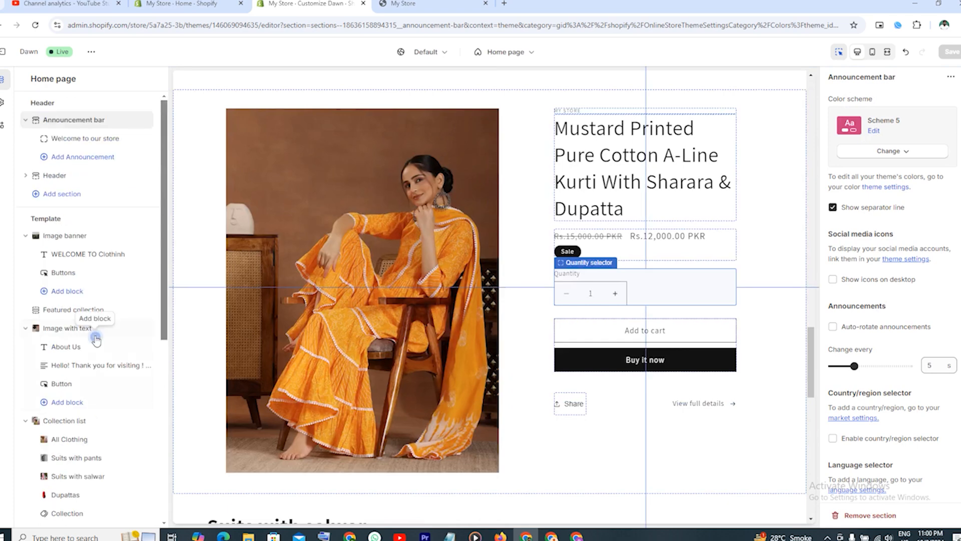
pyautogui.scroll(-6, 96, 340)
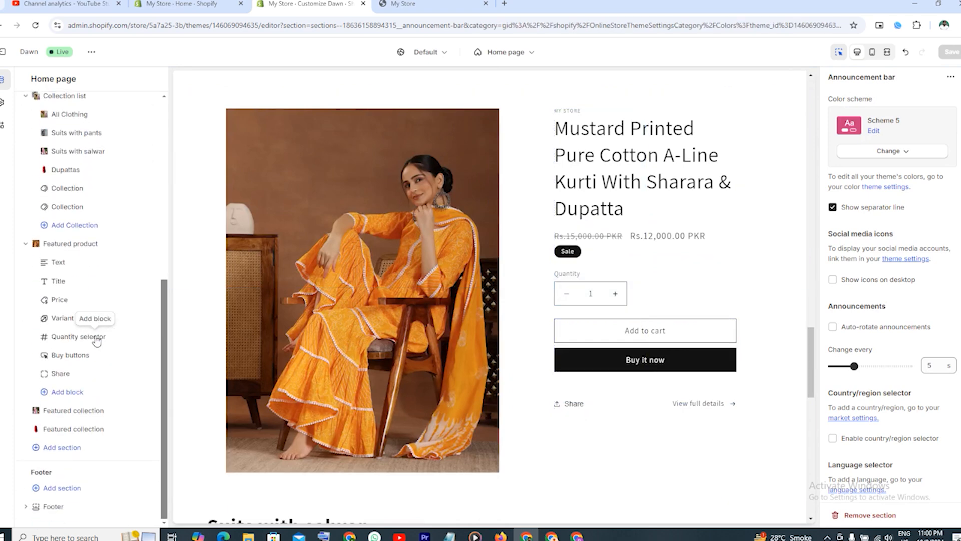
pyautogui.click(115, 507)
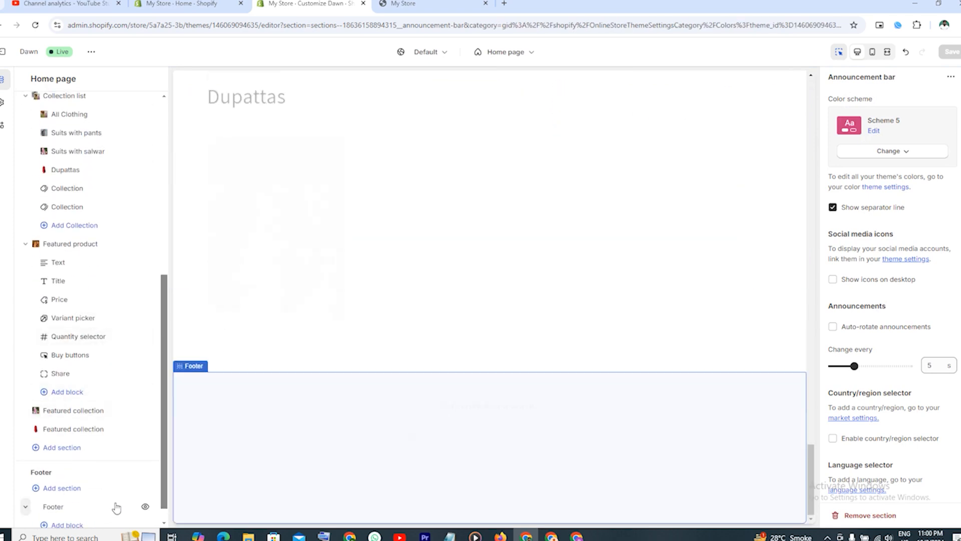
pyautogui.click(69, 506)
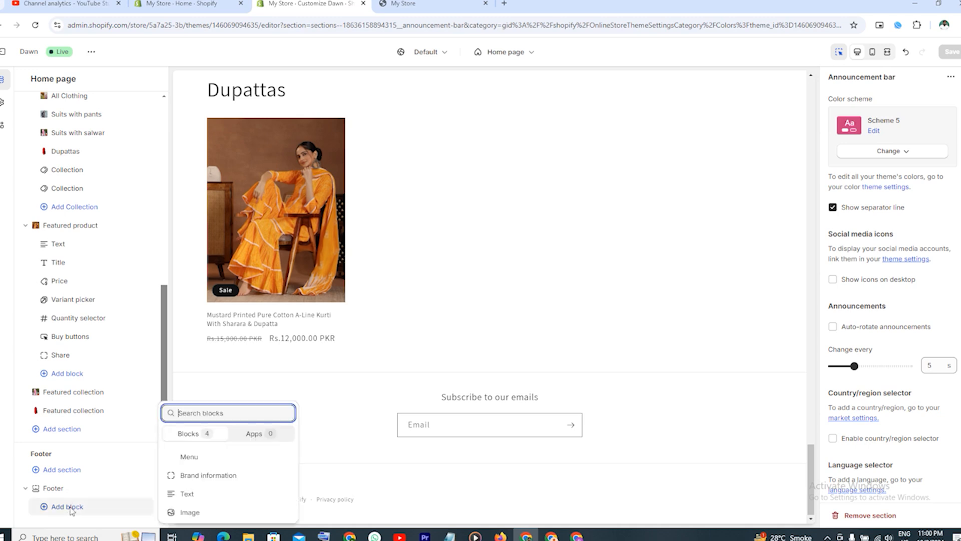
pyautogui.click(205, 480)
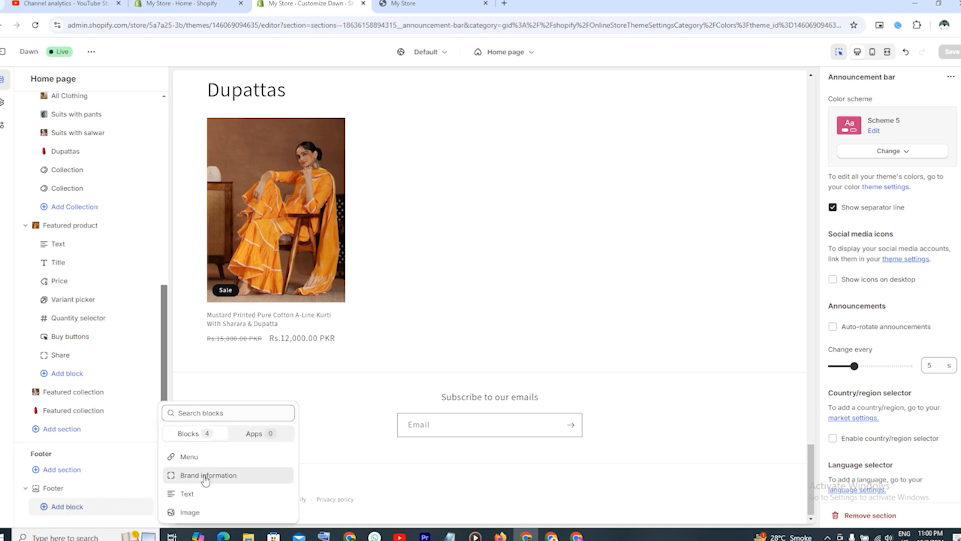
pyautogui.click(228, 481)
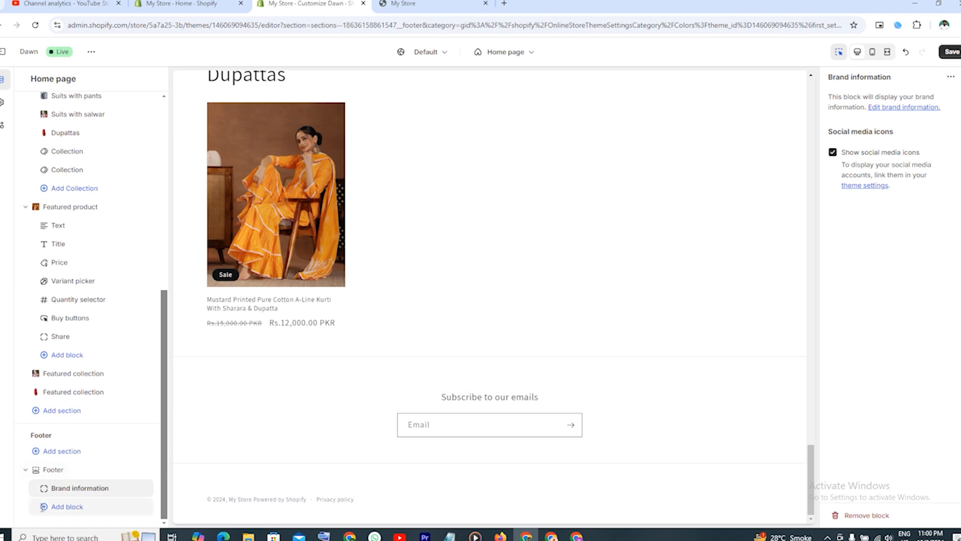
pyautogui.click(43, 506)
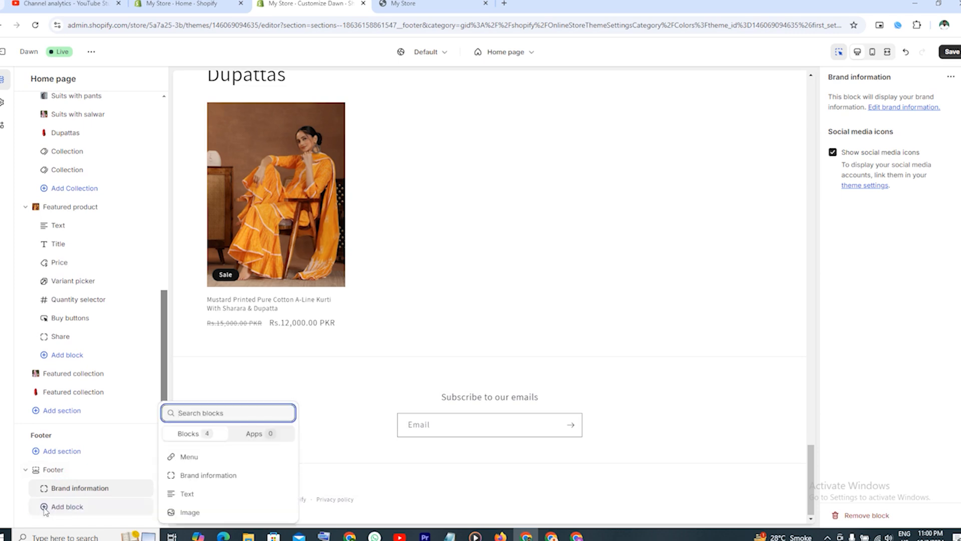
pyautogui.click(167, 498)
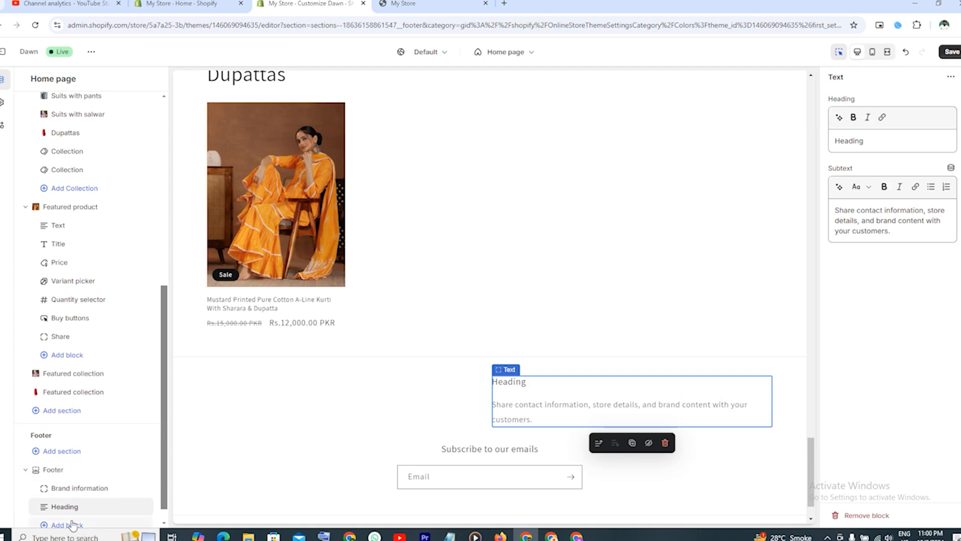
# Step: Add a Quick links menu block and a second Text block to the footer
pyautogui.scroll(-1, 75, 505)
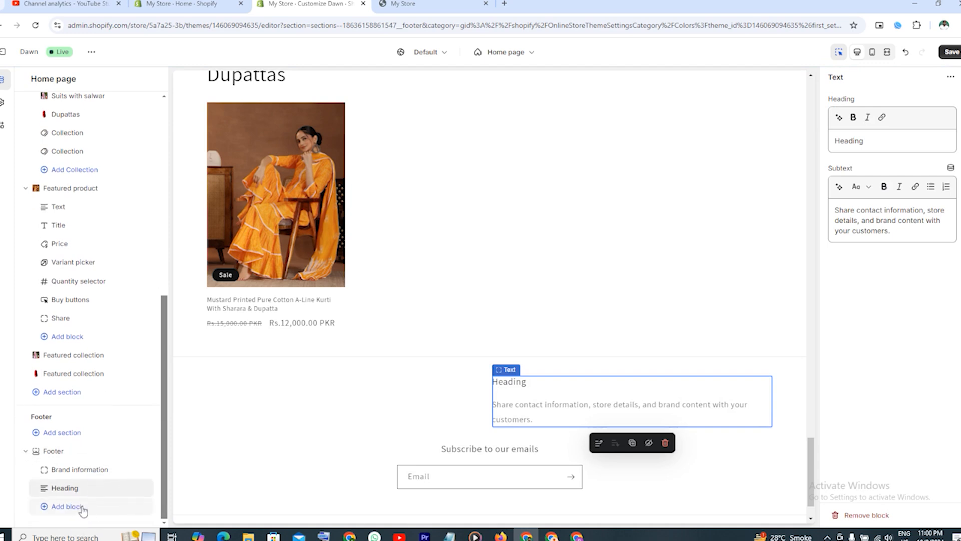
pyautogui.click(53, 510)
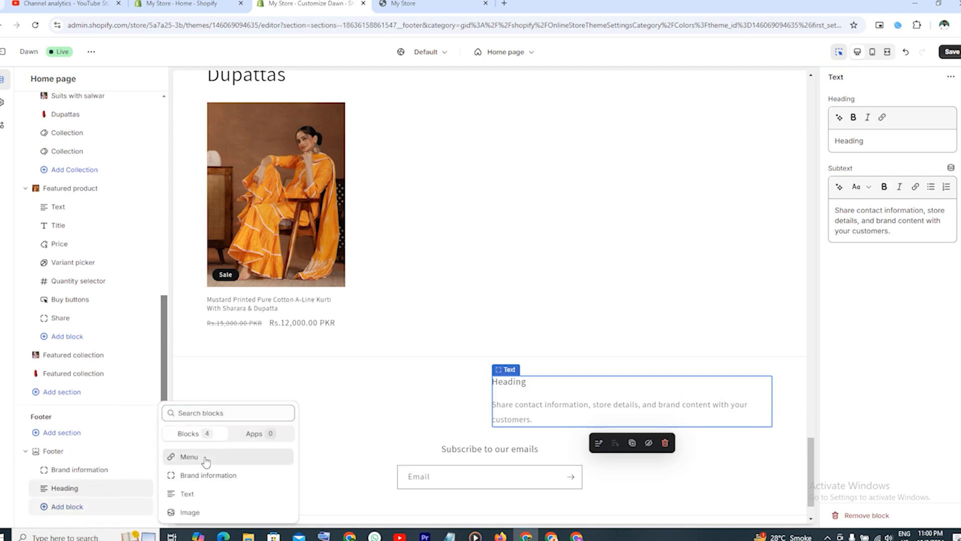
pyautogui.click(188, 456)
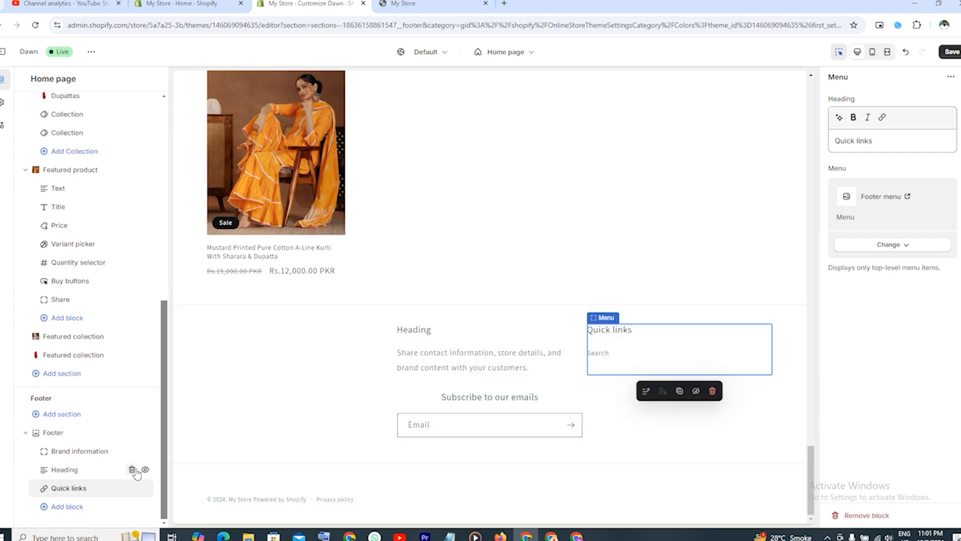
pyautogui.click(64, 507)
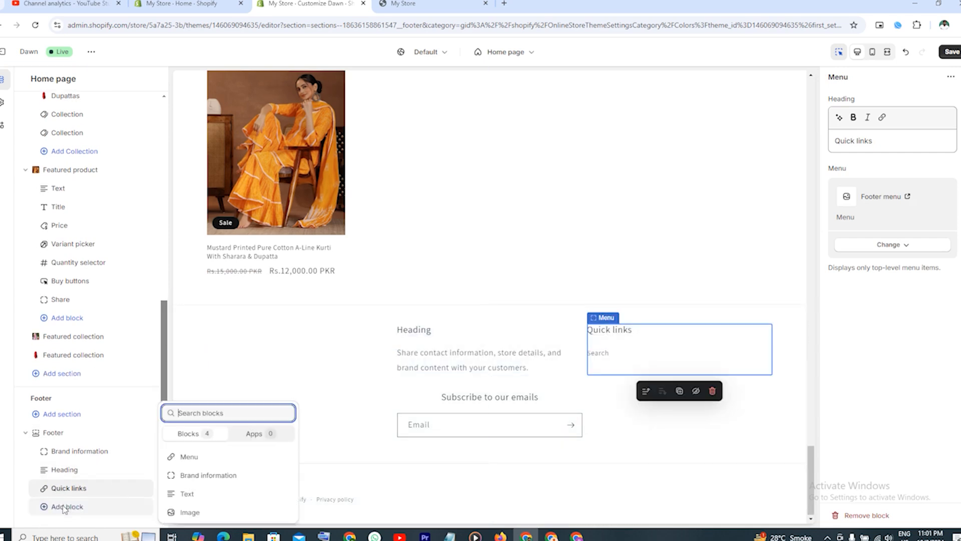
pyautogui.click(182, 494)
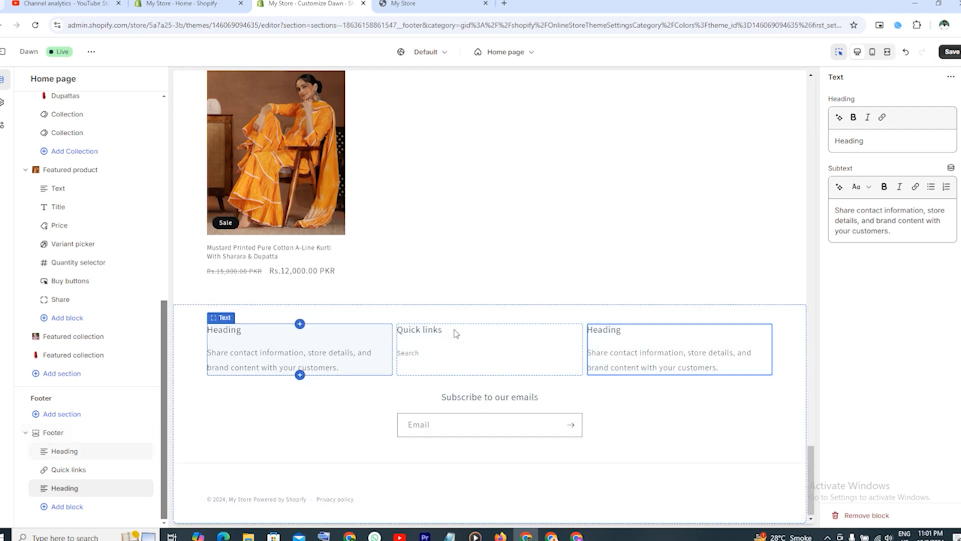
# Step: Change the first footer text block's heading to 'Store Name'
pyautogui.click(626, 350)
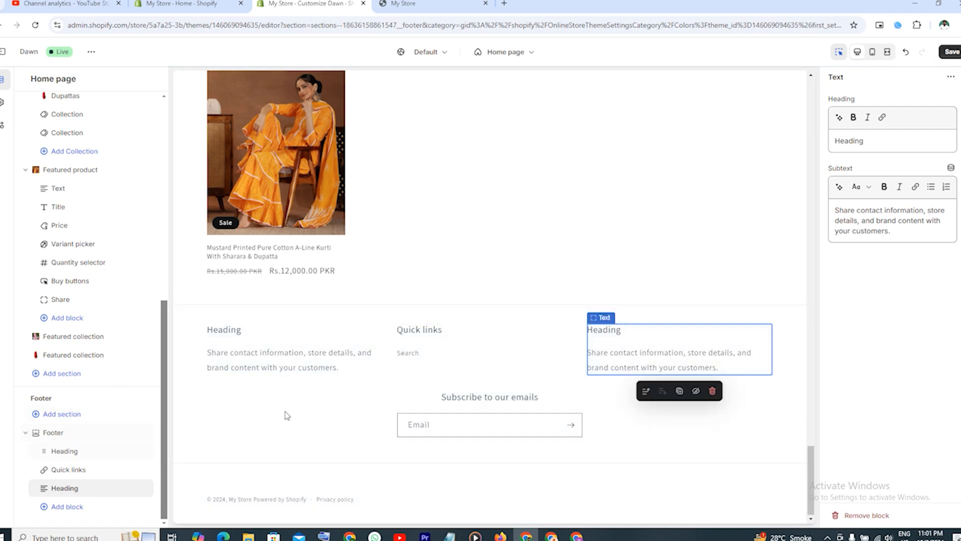
pyautogui.click(247, 344)
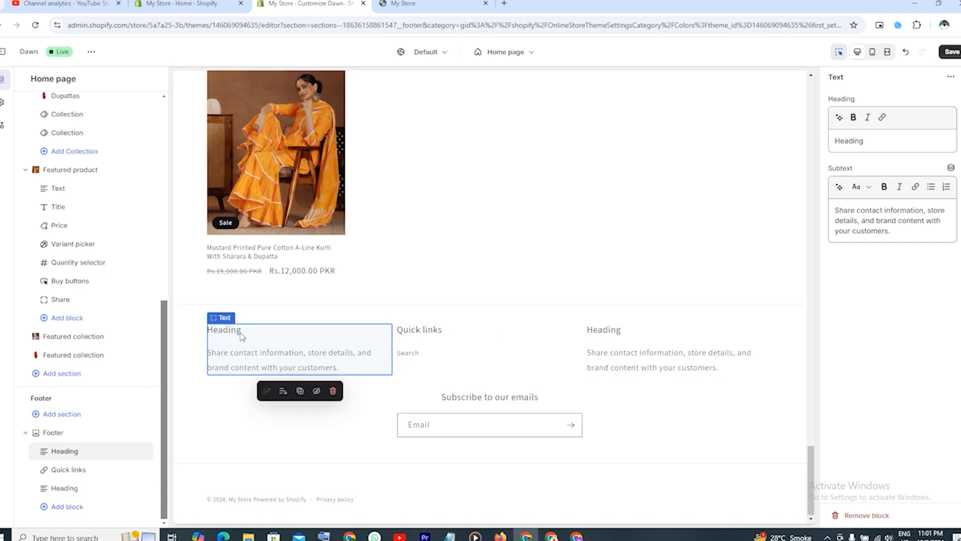
pyautogui.moveTo(866, 141); pyautogui.dragTo(826, 145)
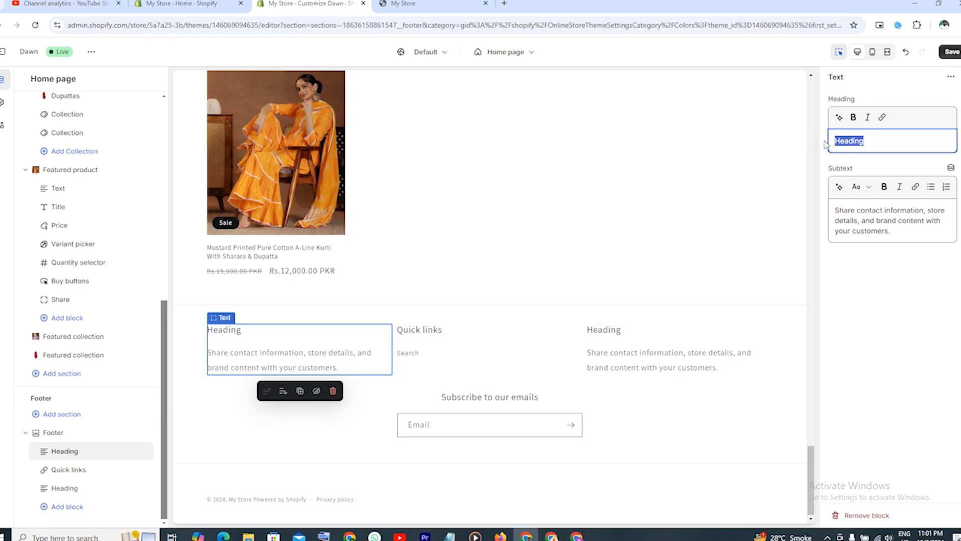
pyautogui.write('Store Name')
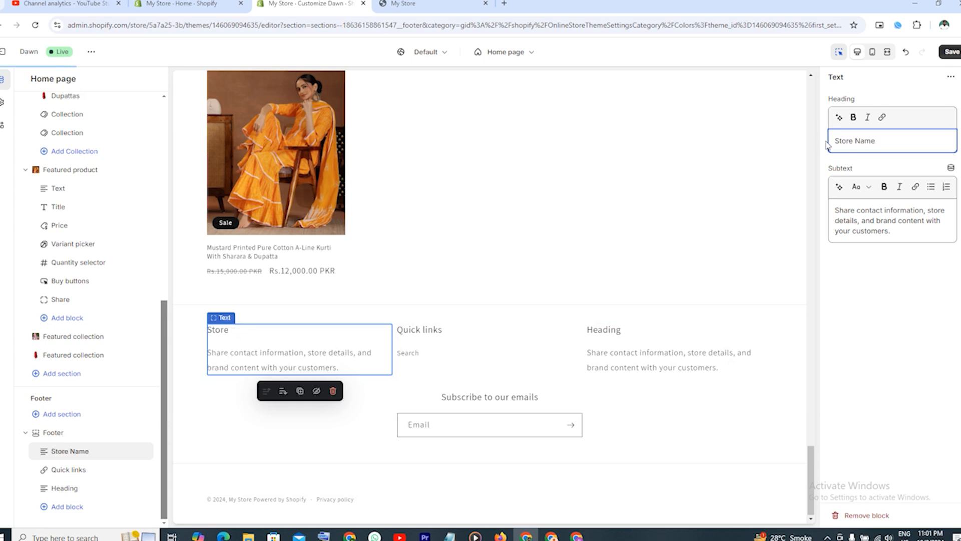
# Step: Extend the block's description with a pasted second paragraph, trim the extra text, and save
pyautogui.click(864, 211)
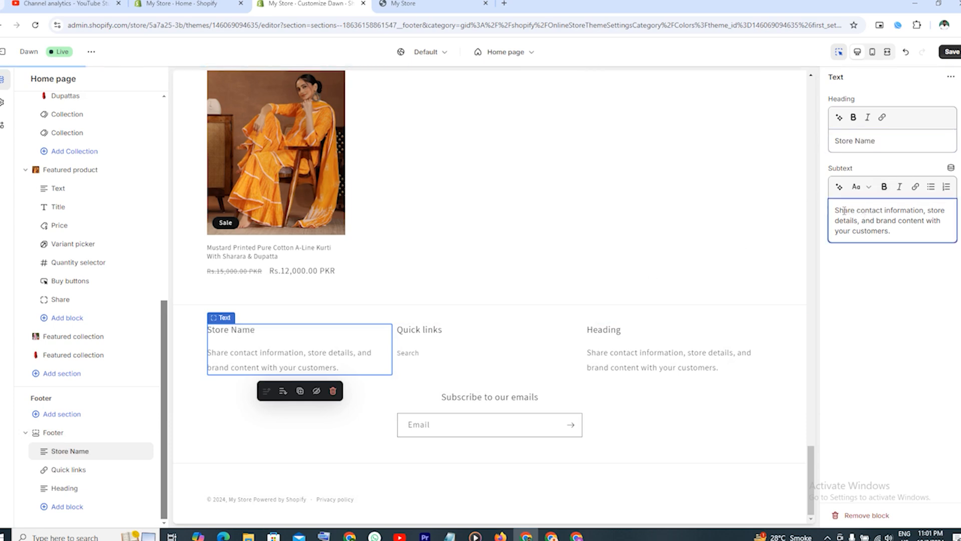
pyautogui.click(896, 230)
pyautogui.moveTo(844, 210); pyautogui.dragTo(905, 232)
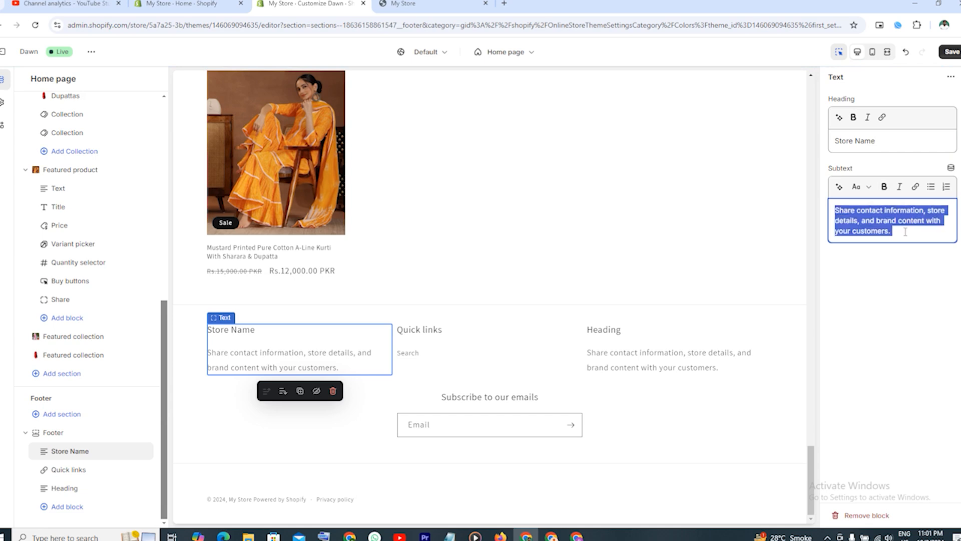
pyautogui.write('Share contact information, store details, and brand content with your customers.')
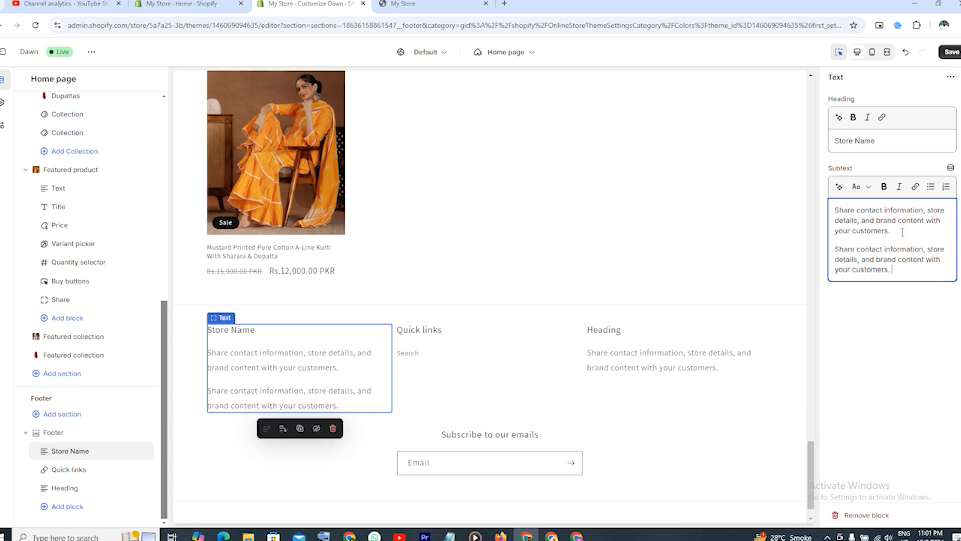
pyautogui.press('Return')
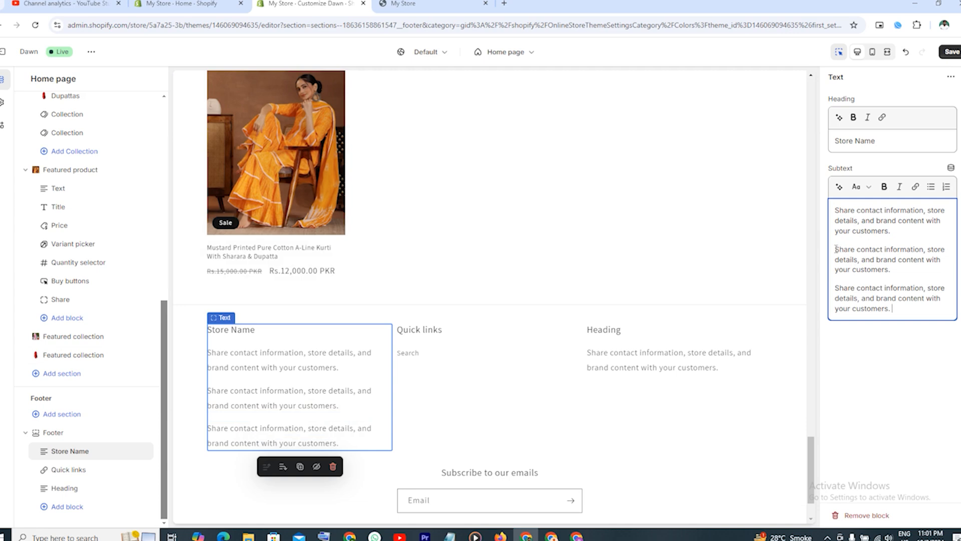
pyautogui.moveTo(836, 256); pyautogui.dragTo(906, 317)
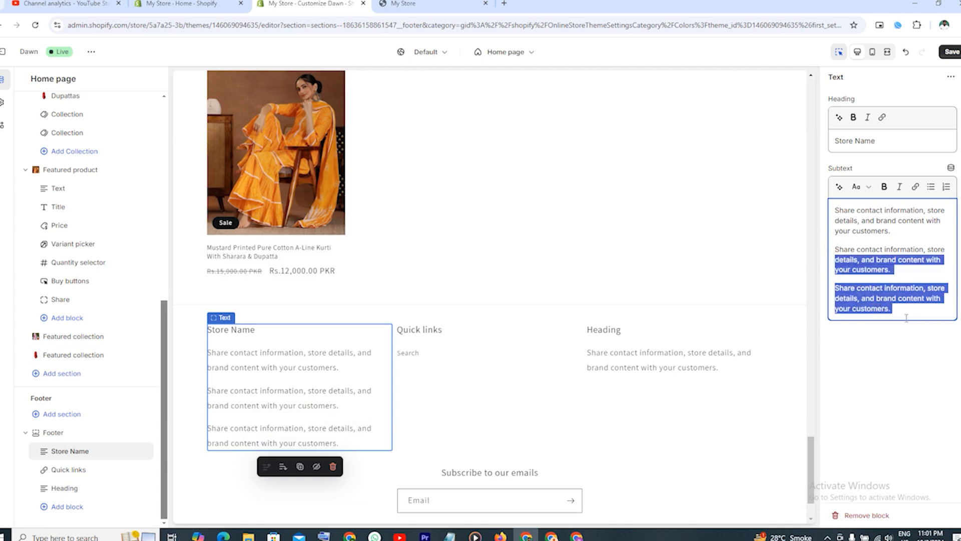
pyautogui.press('BackSpace')
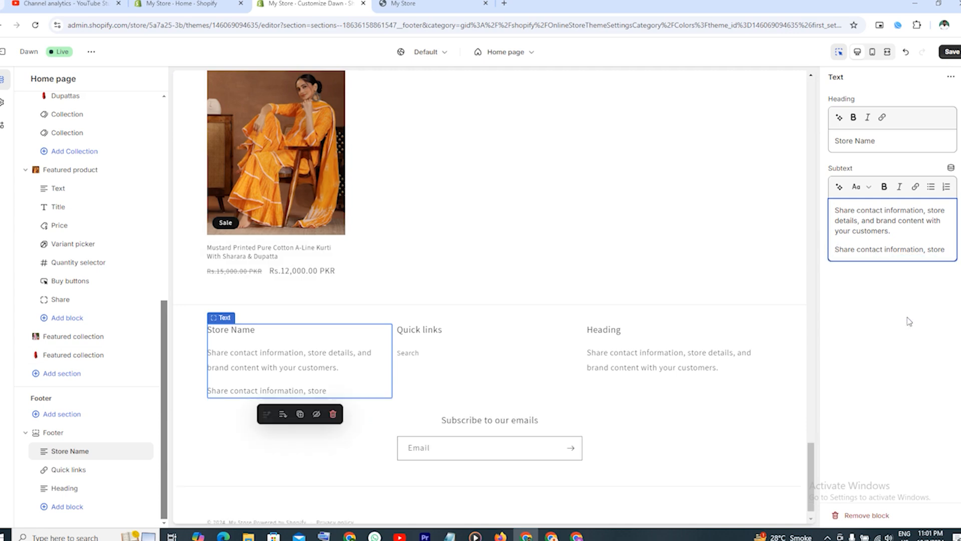
pyautogui.click(951, 52)
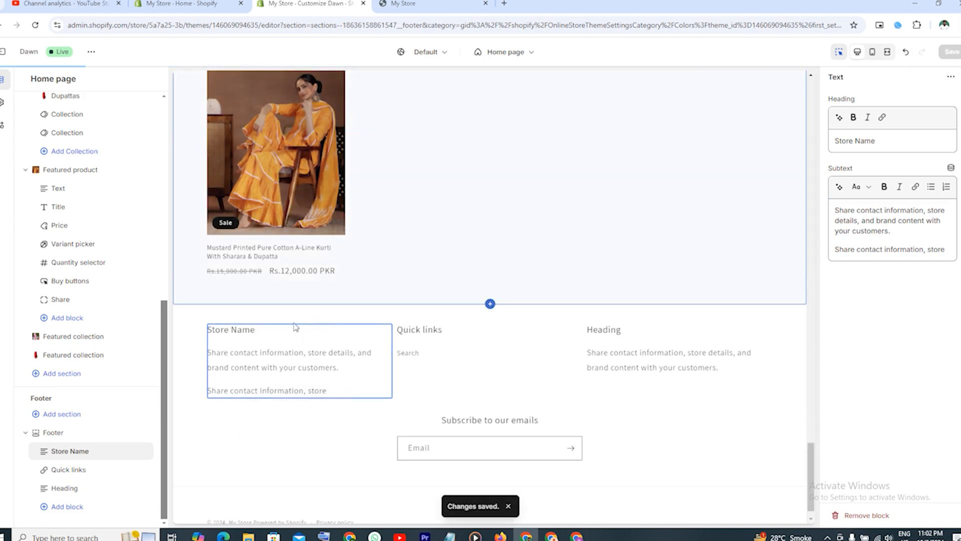
pyautogui.scroll(15, 92, 251)
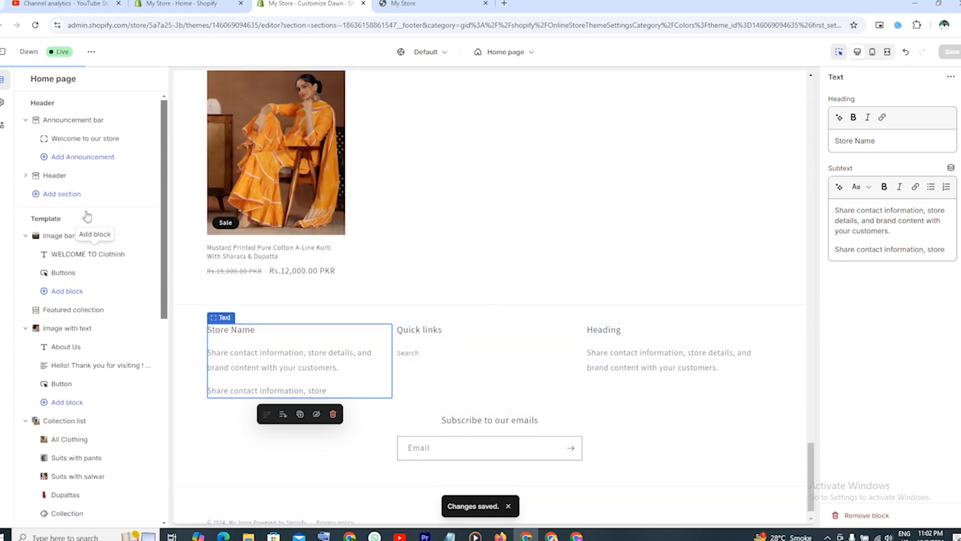
pyautogui.click(88, 121)
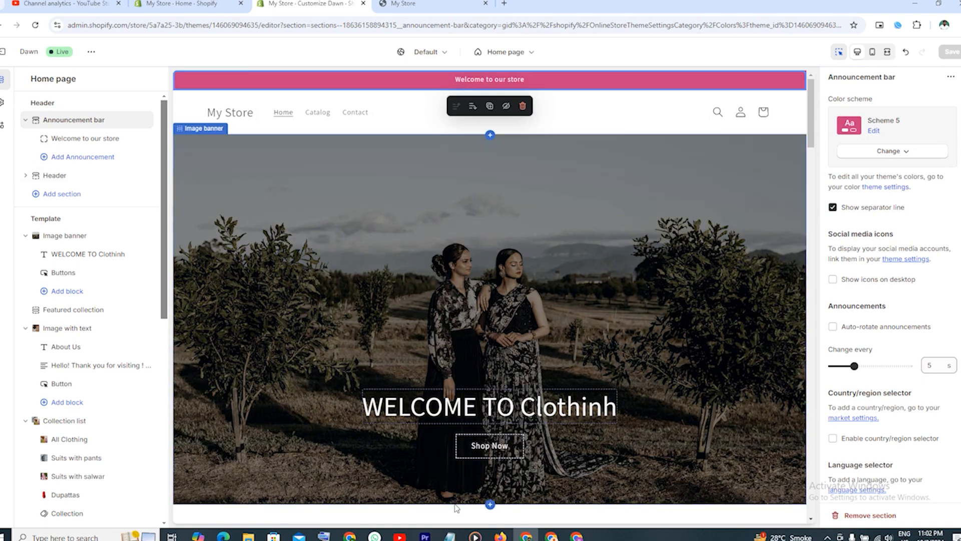
# Step: Copy the policy links line from the Notepad notes and return to Shopify's announcement bar
pyautogui.hotkey('alt', 'Tab')
pyautogui.click(171, 187)
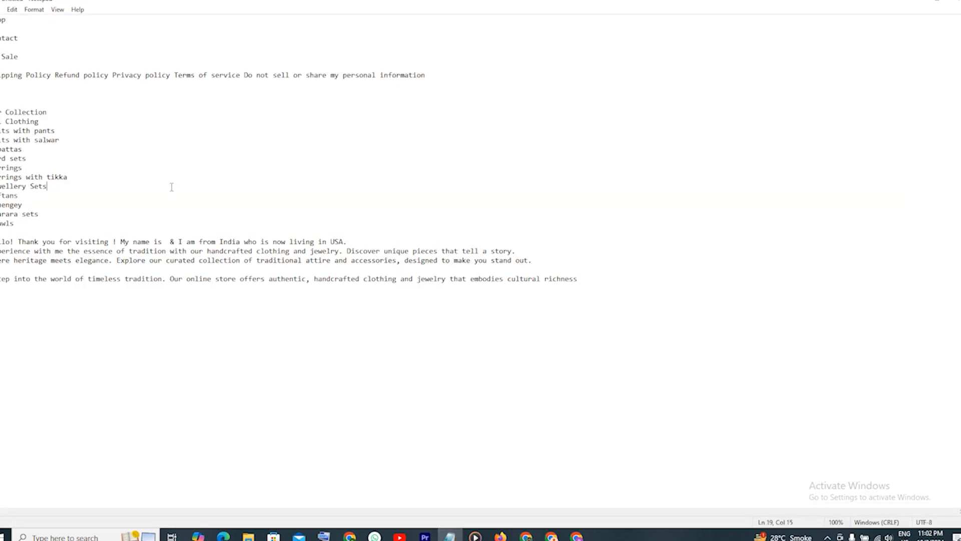
pyautogui.moveTo(1, 75); pyautogui.dragTo(424, 75)
pyautogui.rightClick(349, 73)
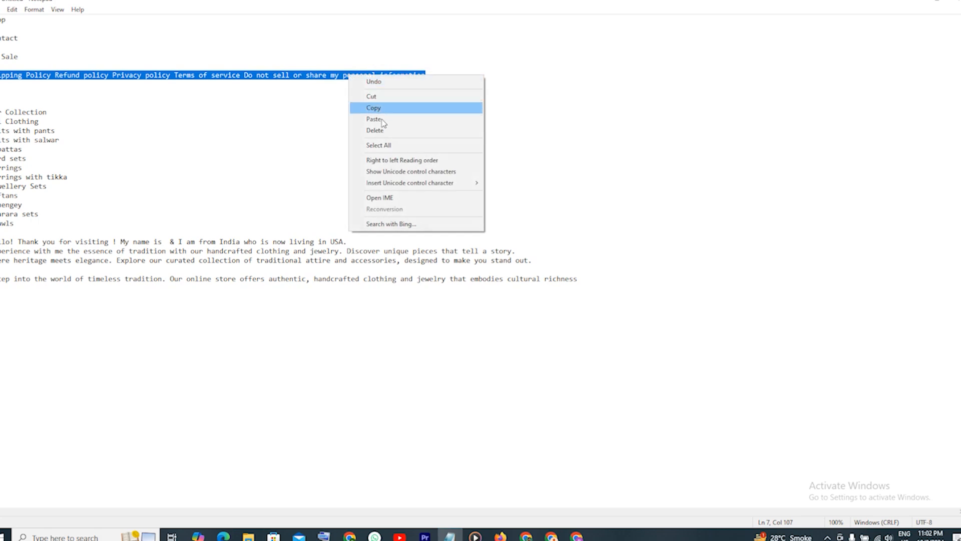
pyautogui.click(370, 105)
pyautogui.hotkey('alt', 'Tab')
pyautogui.click(601, 84)
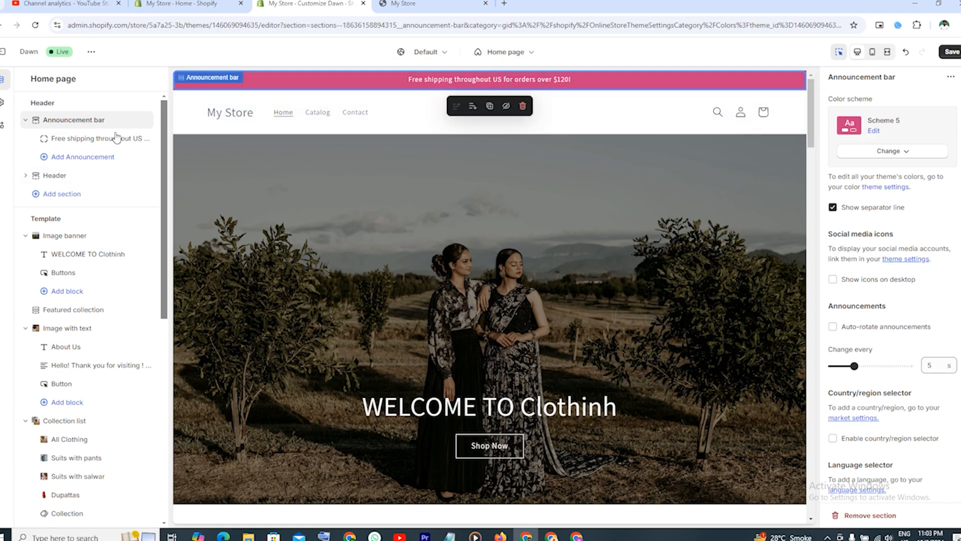
# Step: Open the 'Free shipping throughout US' announcement's settings and start a new blank browser tab
pyautogui.click(88, 138)
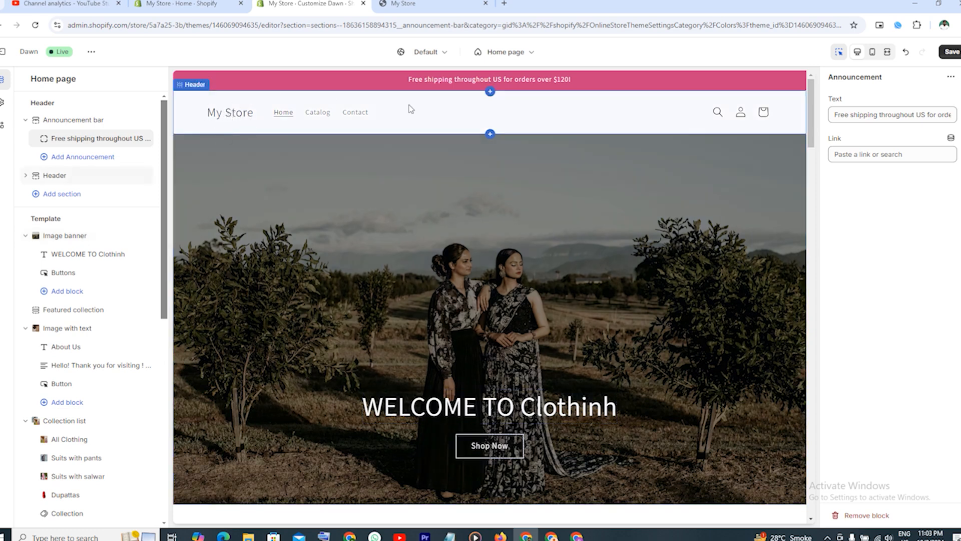
pyautogui.click(504, 5)
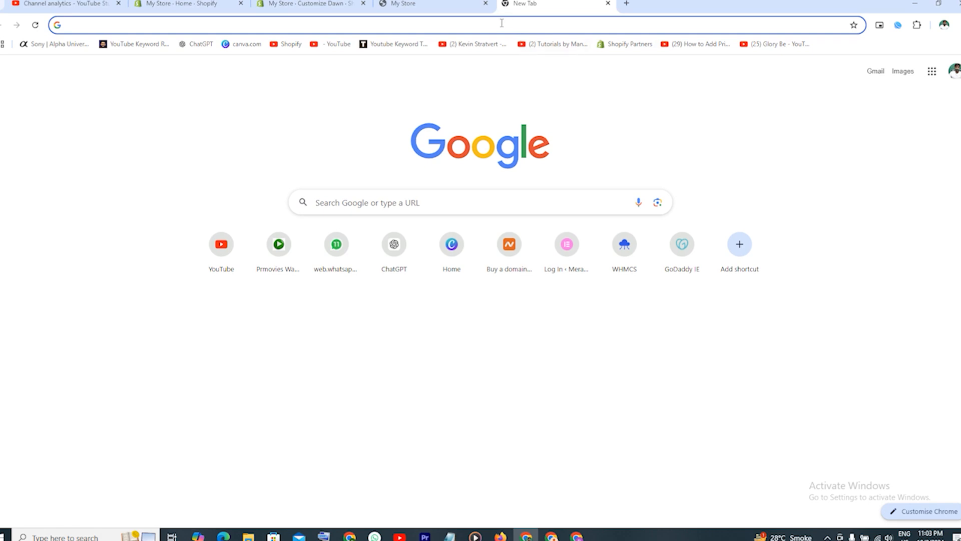
# Step: Load canva.com in the new tab to list the recent store logo designs
pyautogui.click(243, 44)
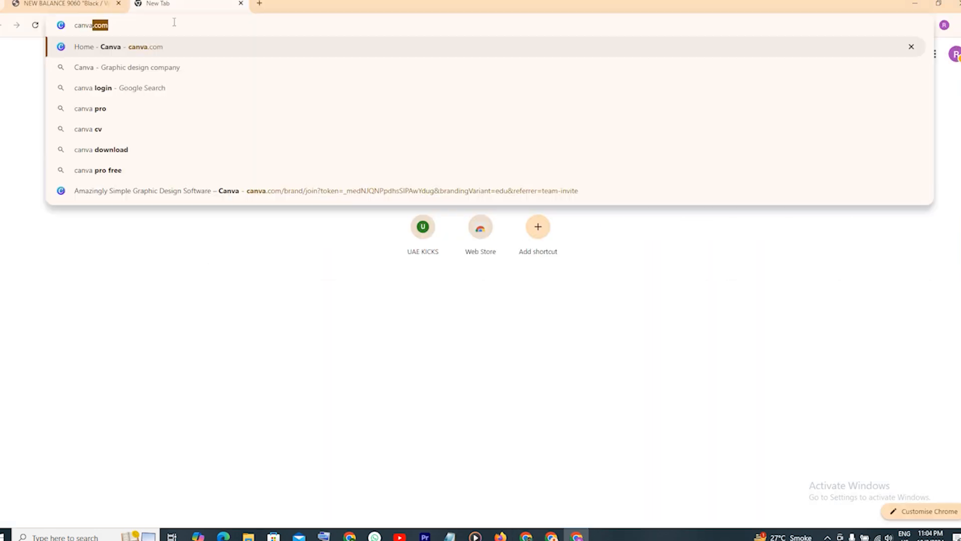
pyautogui.press('Return')
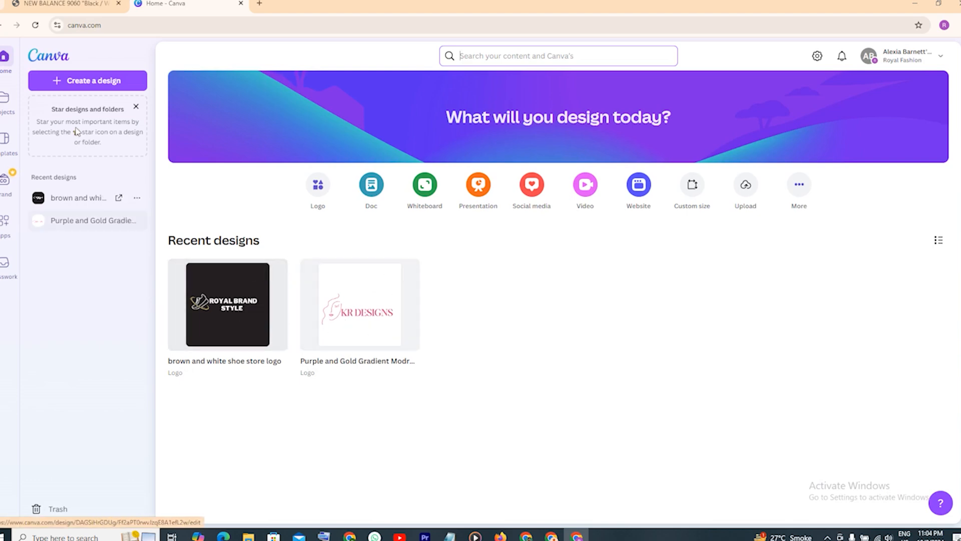
# Step: Search Canva for 'store logo', then narrow the search to 'clothing store logo'
pyautogui.click(509, 57)
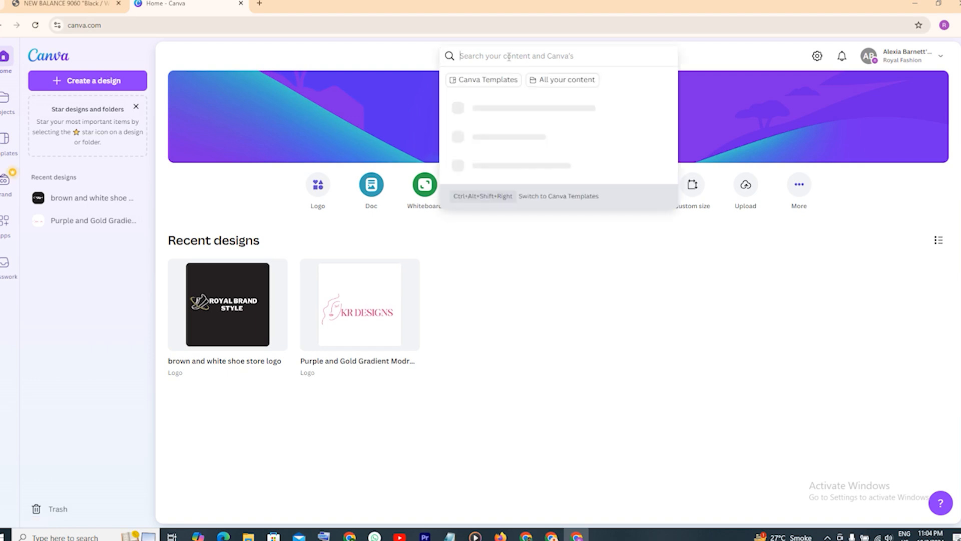
pyautogui.write('store logo')
pyautogui.press('Return')
pyautogui.click(462, 57)
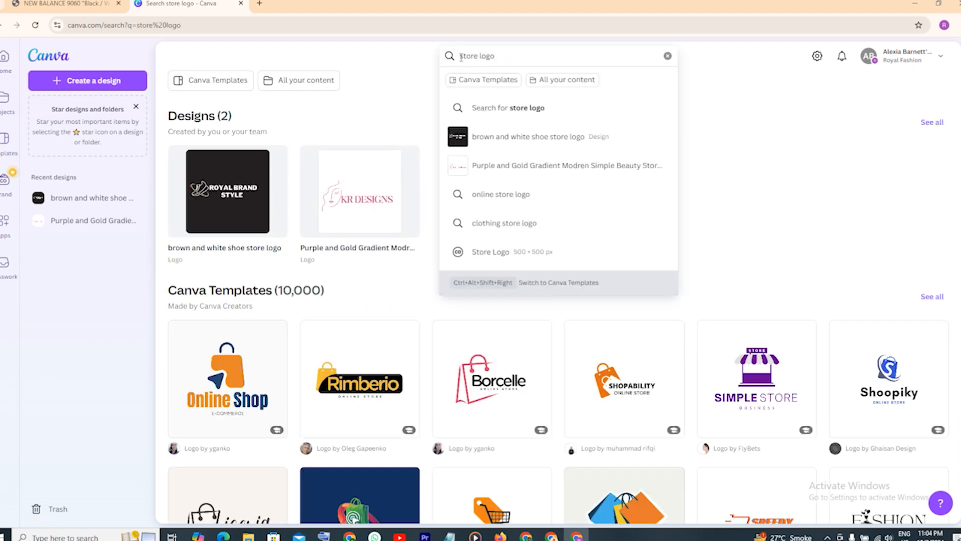
pyautogui.write('s')
pyautogui.write('loth')
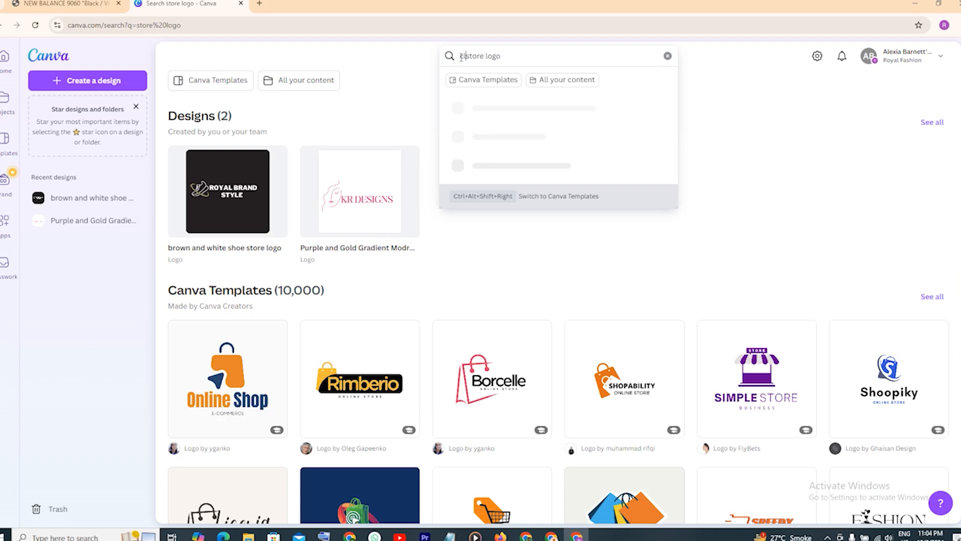
pyautogui.write('ing')
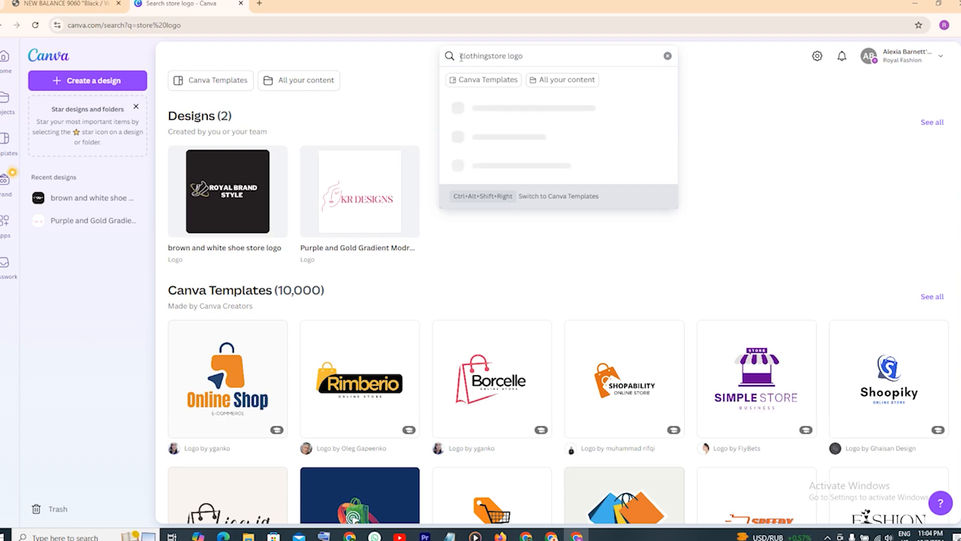
pyautogui.press('Return')
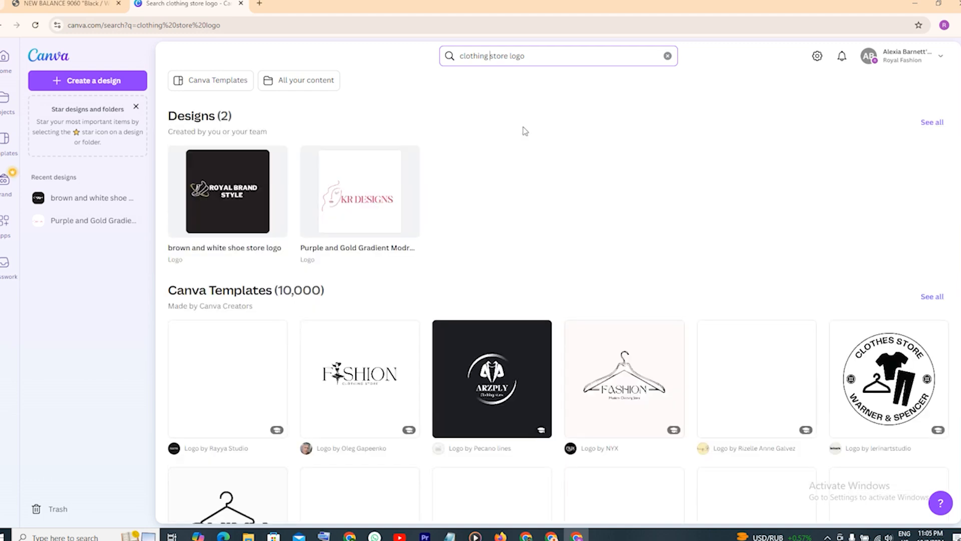
# Step: Preview the Brown Beige Modern Minimalist SAMIRA Clothing Store Logo template
pyautogui.scroll(-10, 525, 131)
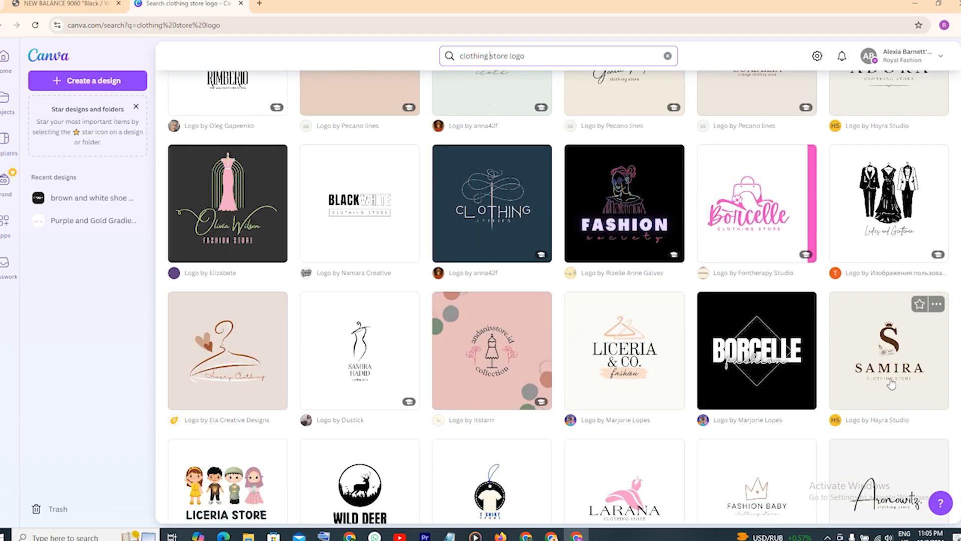
pyautogui.click(892, 369)
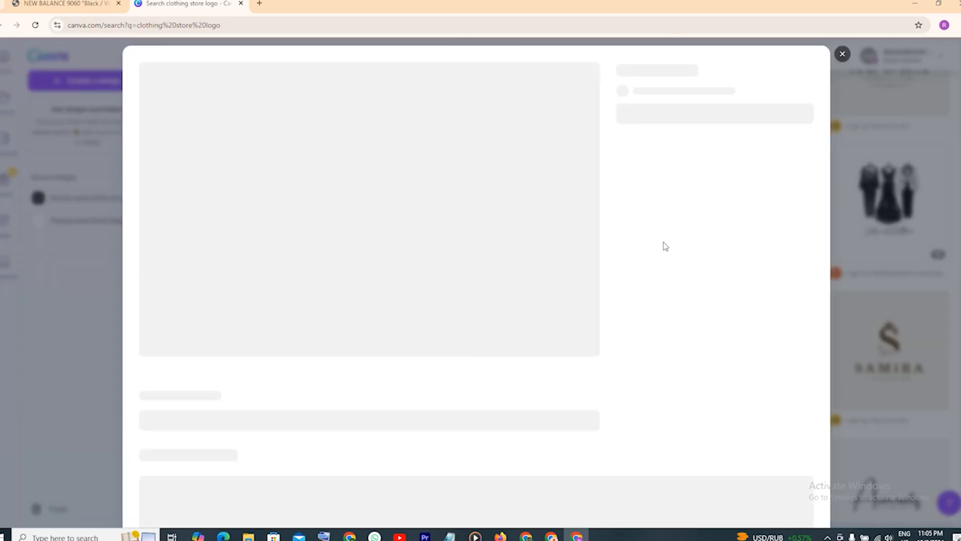
pyautogui.scroll(-2, 595, 328)
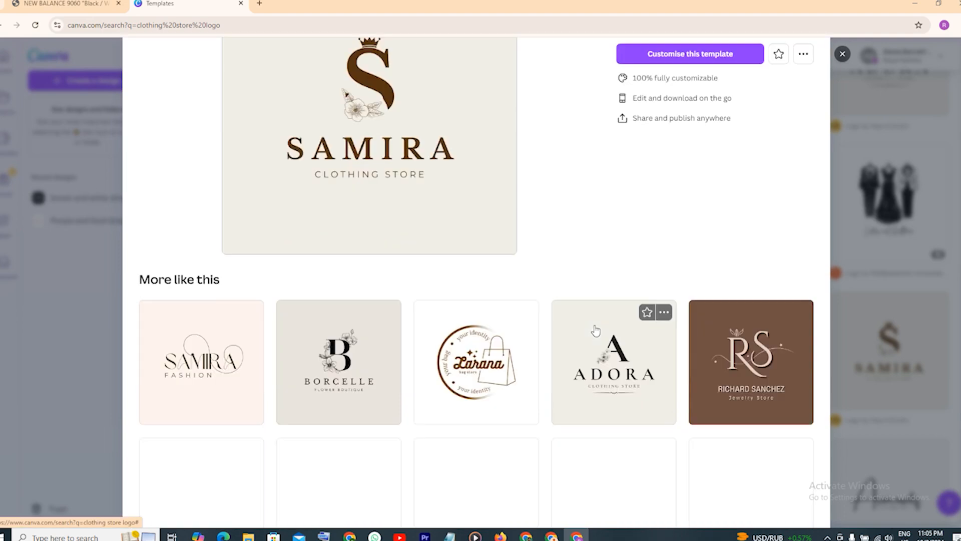
pyautogui.scroll(-1, 493, 360)
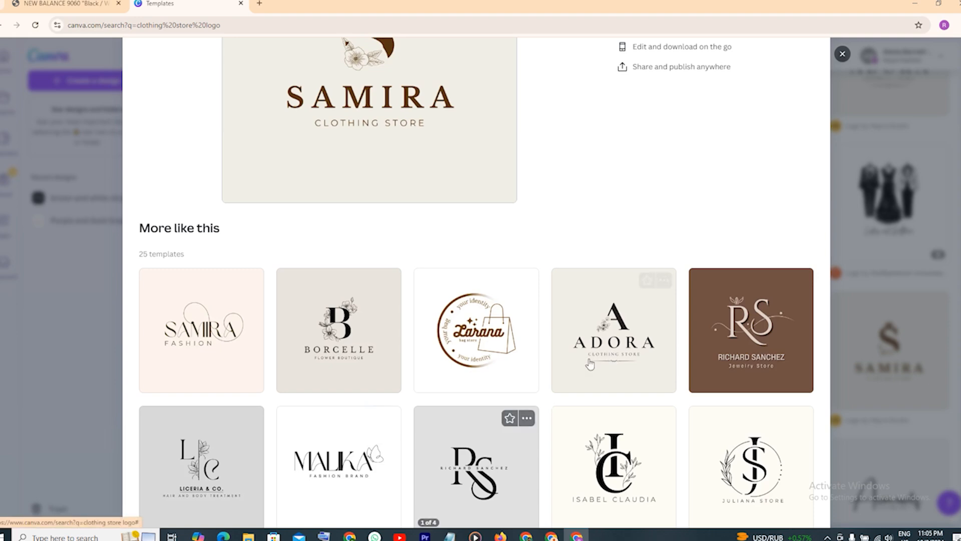
pyautogui.scroll(3, 566, 345)
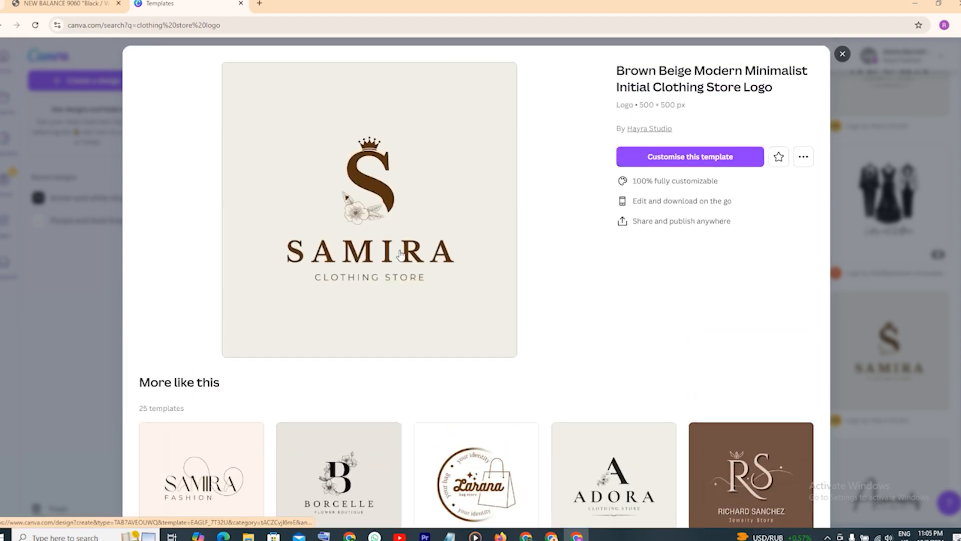
# Step: Customise the SAMIRA template, selecting the crowned S graphic, SAMIRA wordmark and page background
pyautogui.click(724, 157)
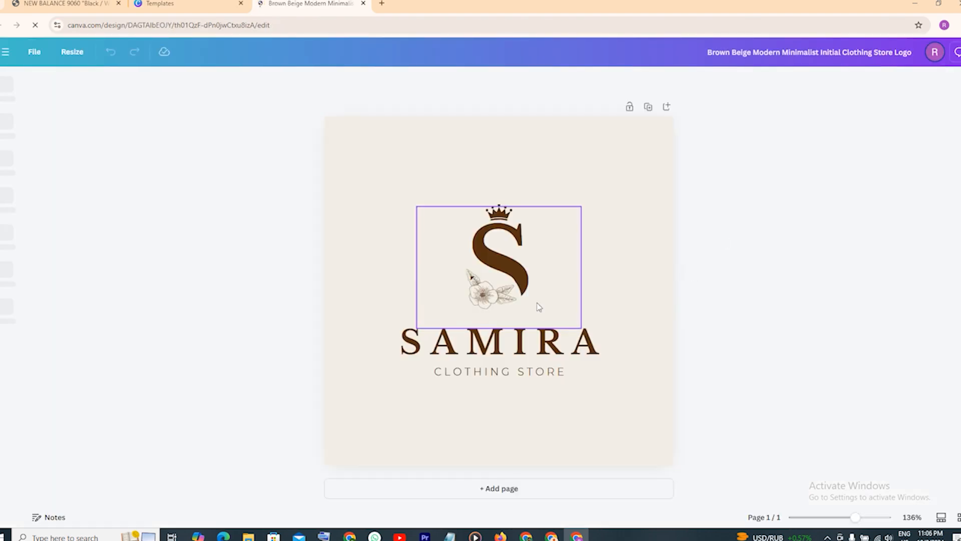
pyautogui.click(511, 258)
pyautogui.click(524, 349)
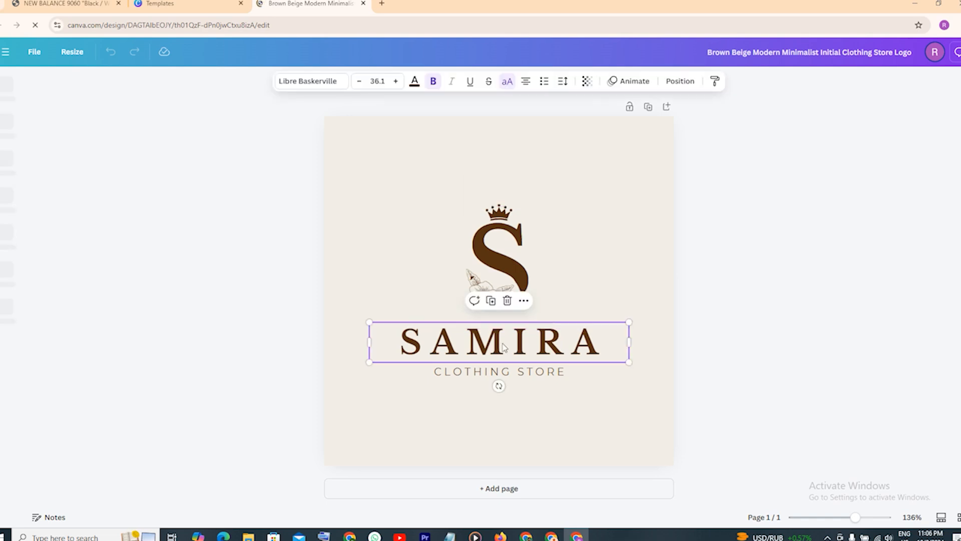
pyautogui.doubleClick(504, 346)
pyautogui.click(506, 347)
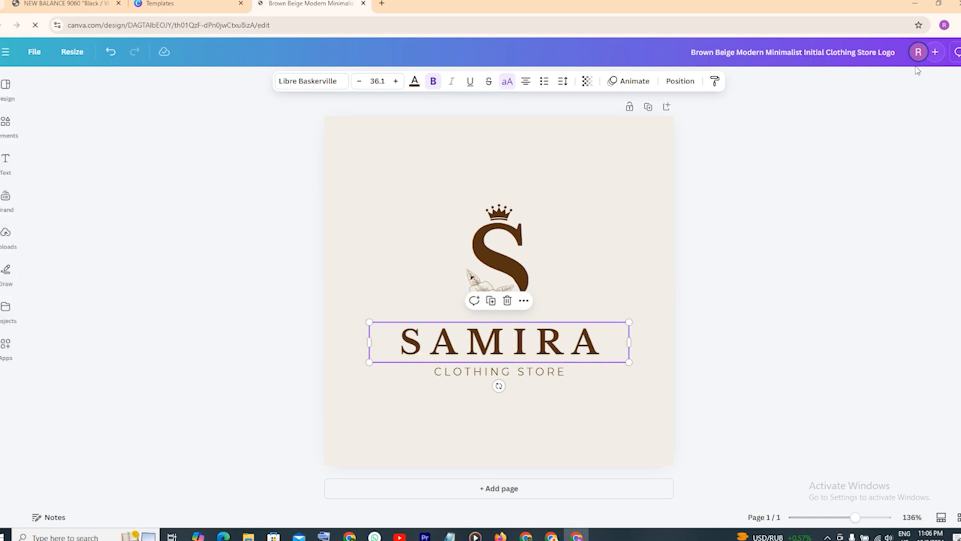
pyautogui.click(524, 258)
pyautogui.click(664, 214)
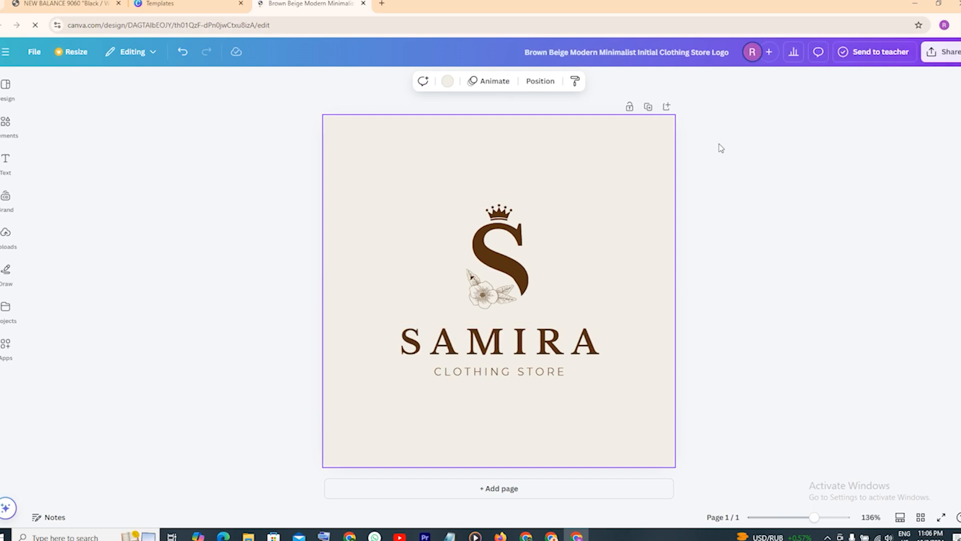
# Step: Download the SAMIRA logo as a transparent-background PNG, then switch to the other Chrome window
pyautogui.click(953, 55)
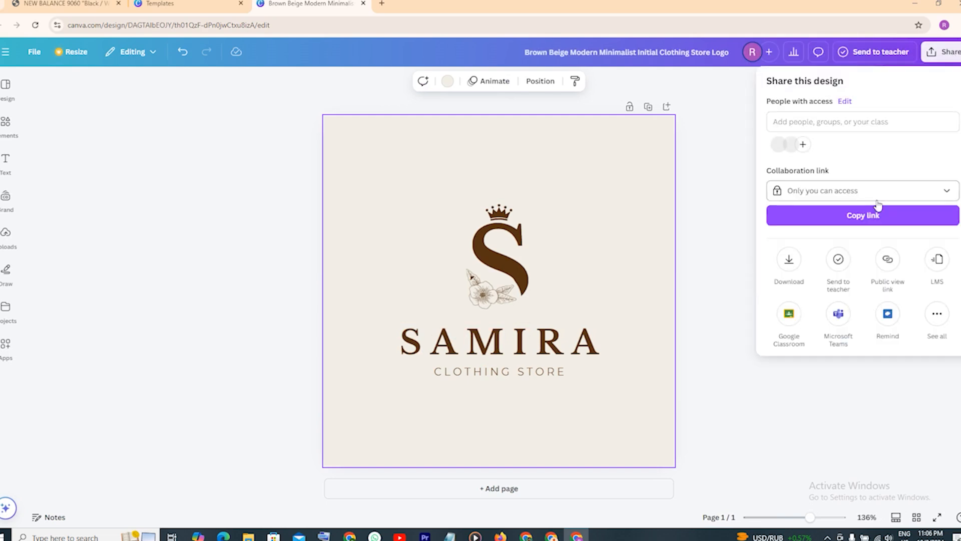
pyautogui.click(788, 260)
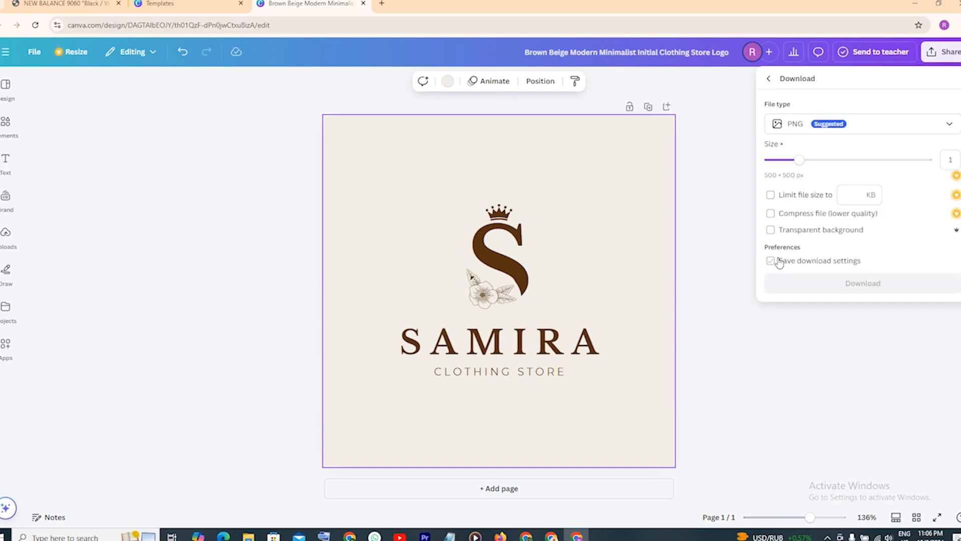
pyautogui.click(795, 264)
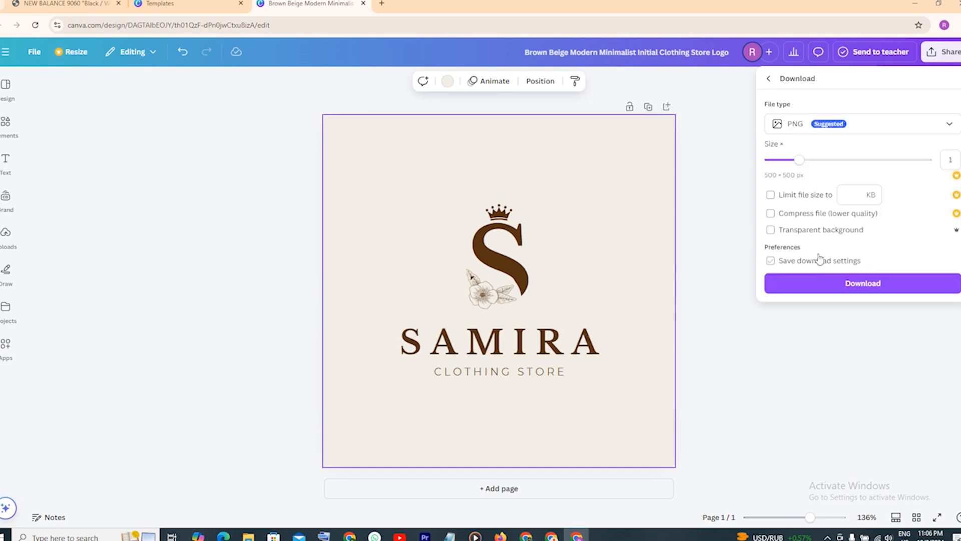
pyautogui.click(800, 232)
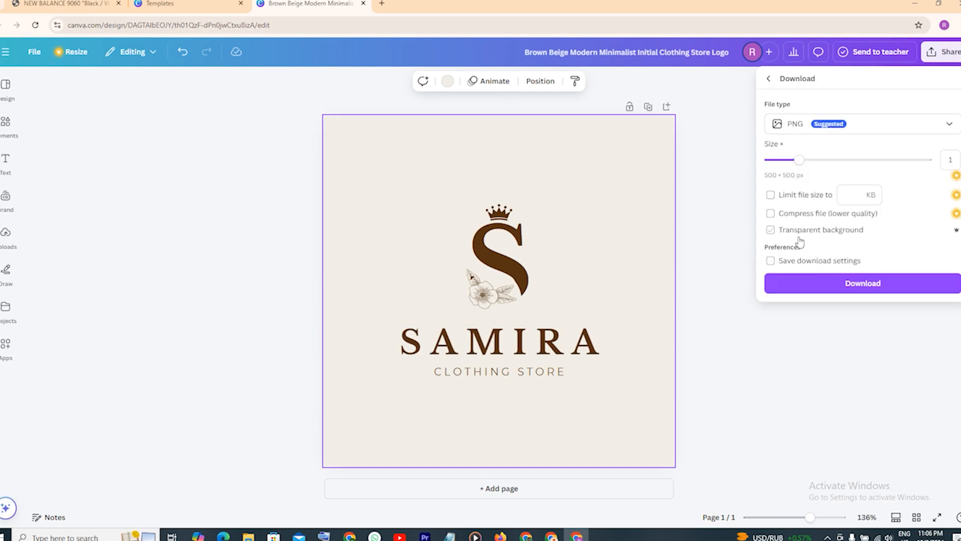
pyautogui.click(771, 229)
pyautogui.click(860, 295)
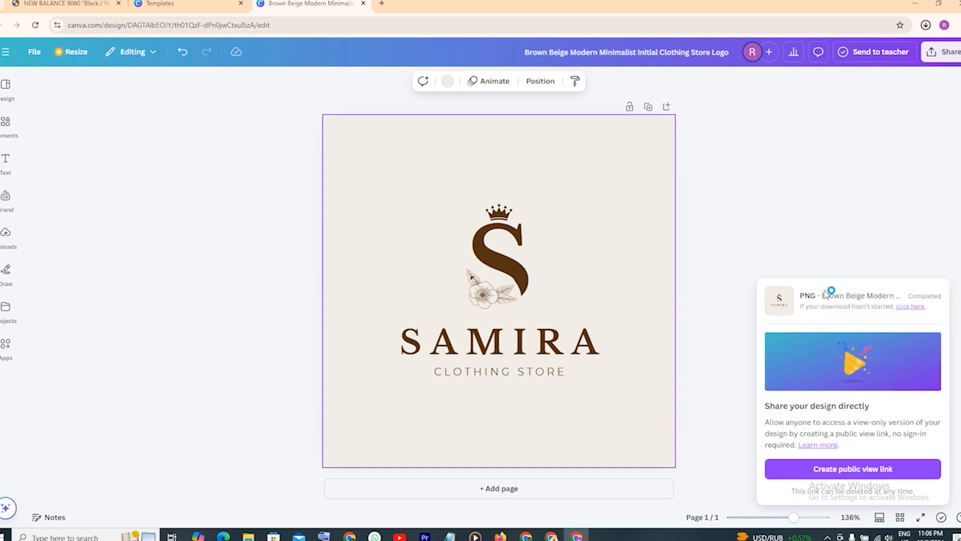
pyautogui.click(925, 25)
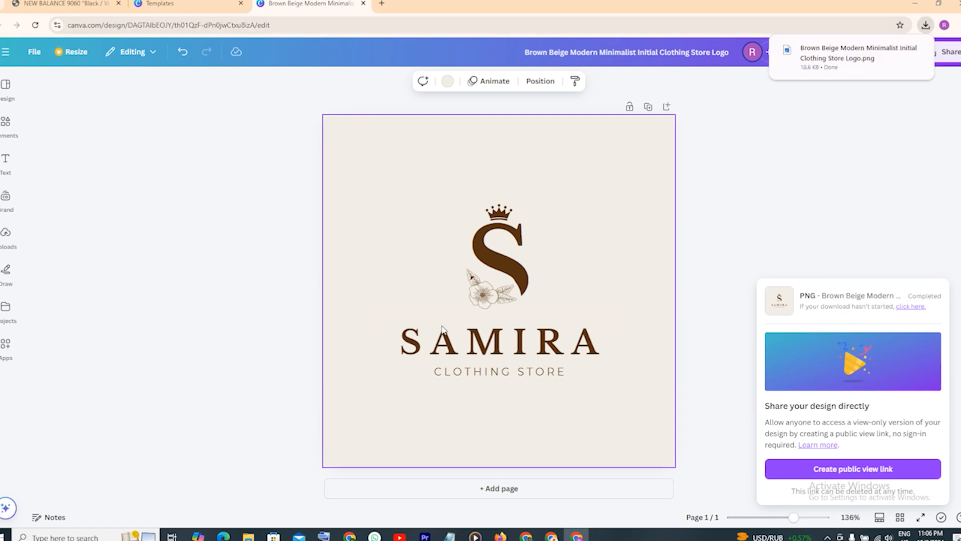
pyautogui.click(526, 536)
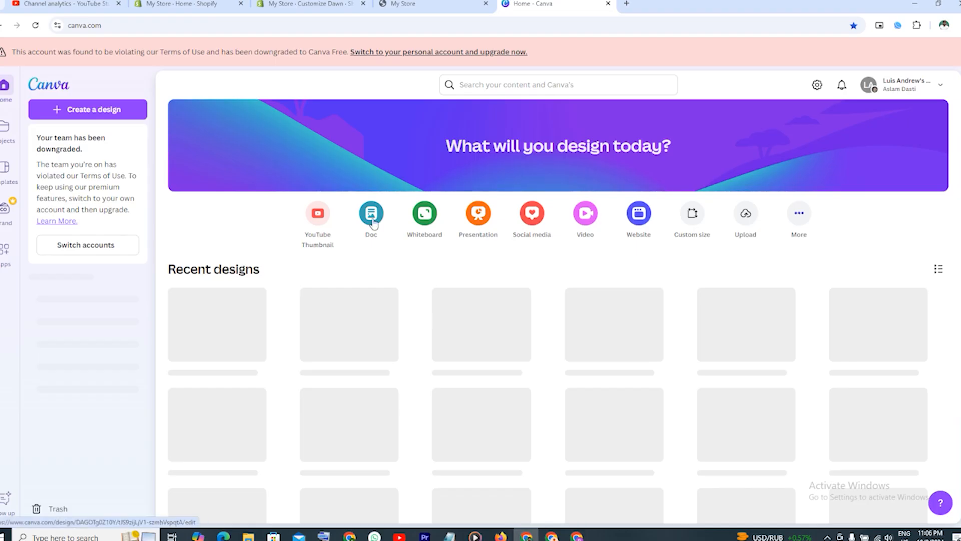
# Step: Google 'crop image online' in a new tab and open iLoveIMG's Crop IMAGE tool
pyautogui.click(220, 4)
pyautogui.click(311, 3)
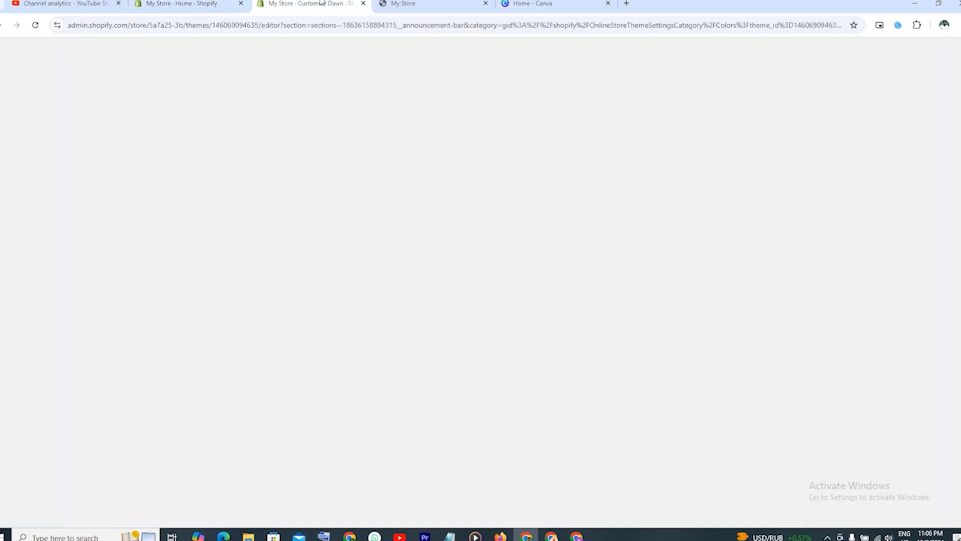
pyautogui.click(626, 3)
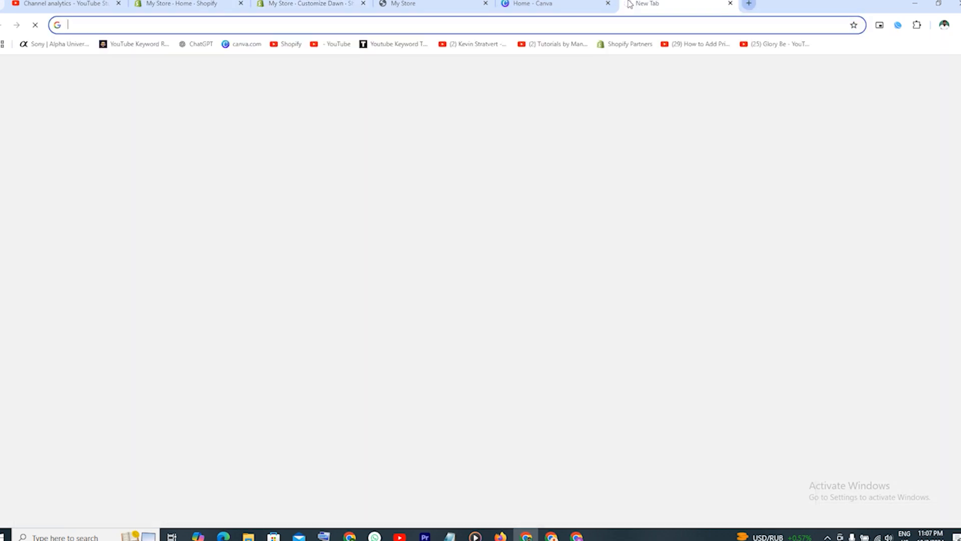
pyautogui.write('cr')
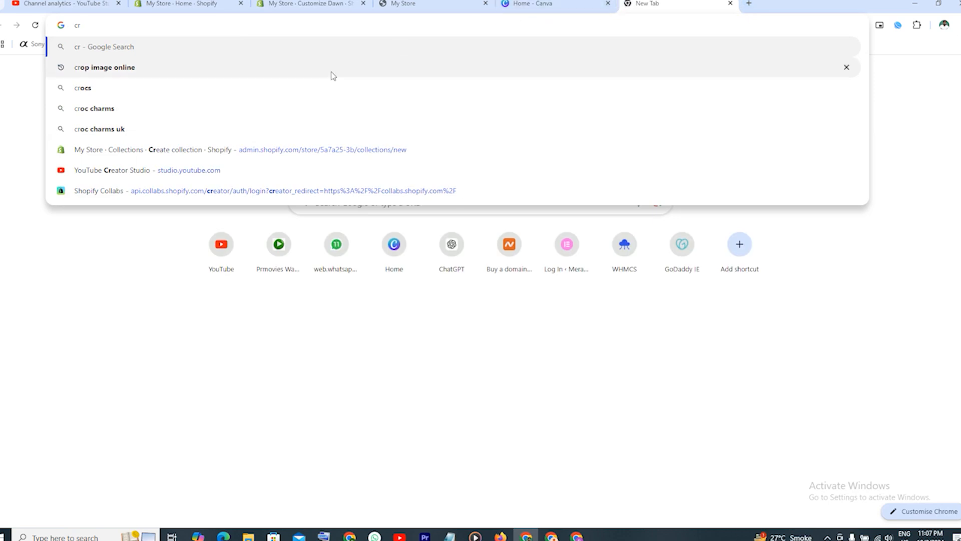
pyautogui.click(120, 73)
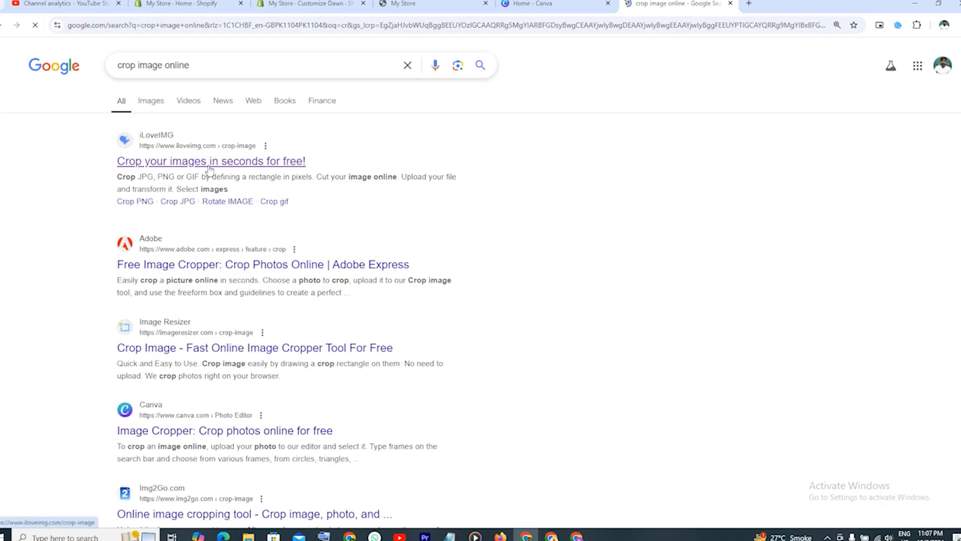
pyautogui.click(209, 164)
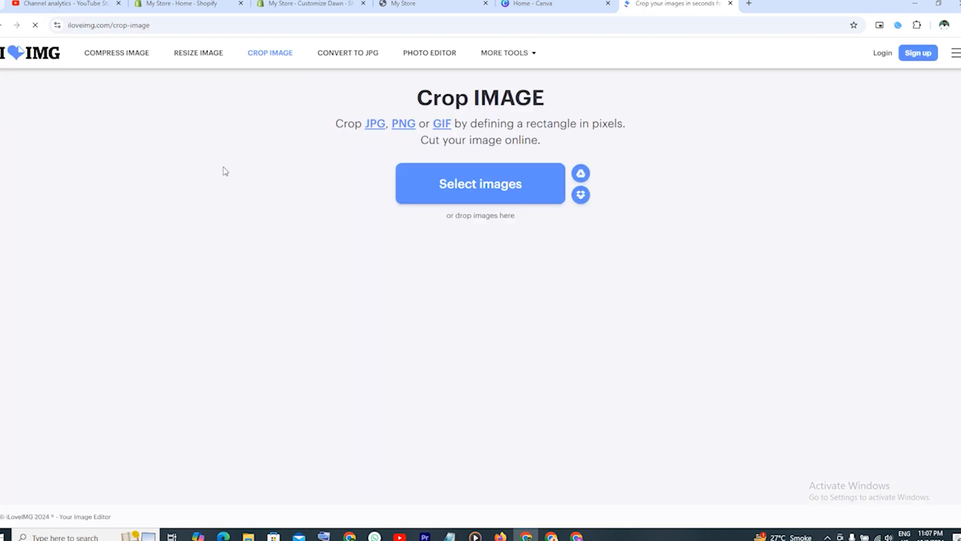
# Step: Load the SAMIRA logo file into iLoveIMG and crop it at 500 × 500 px
pyautogui.click(469, 194)
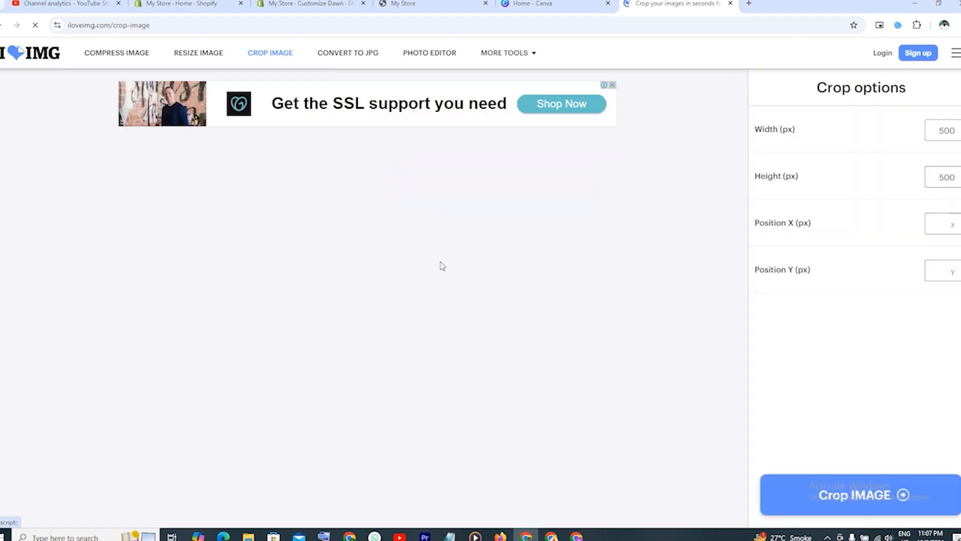
pyautogui.click(854, 495)
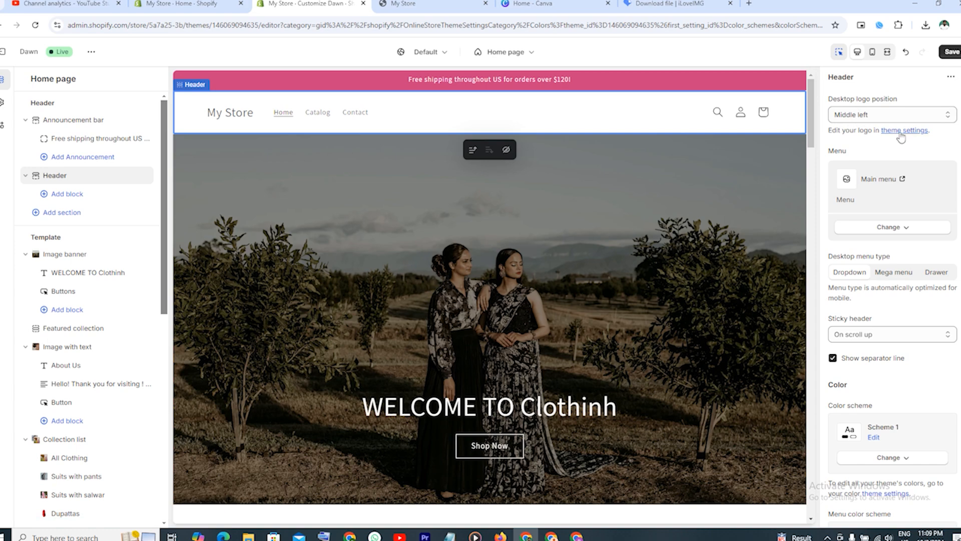
# Step: Upload the Samira logo PNG from Downloads and set it as the theme's header logo
pyautogui.click(899, 134)
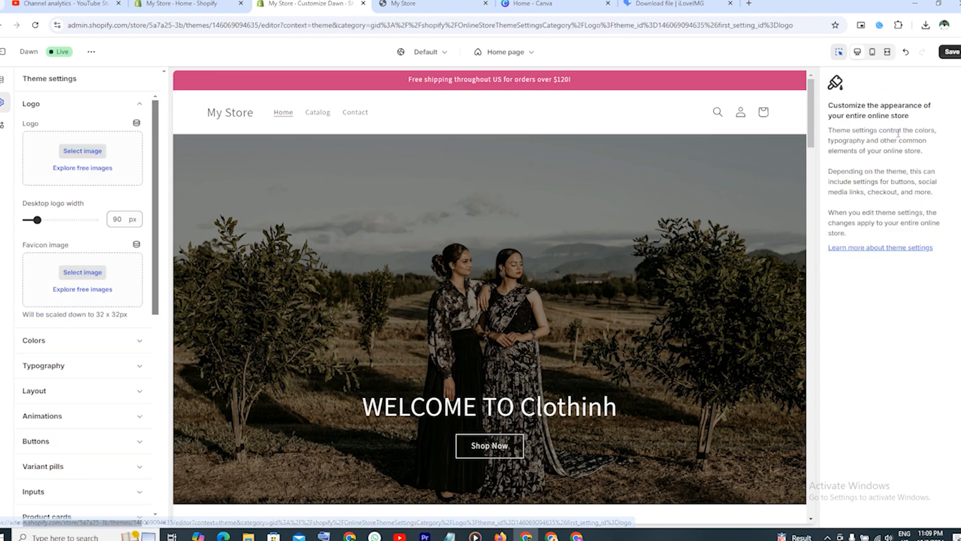
pyautogui.click(76, 151)
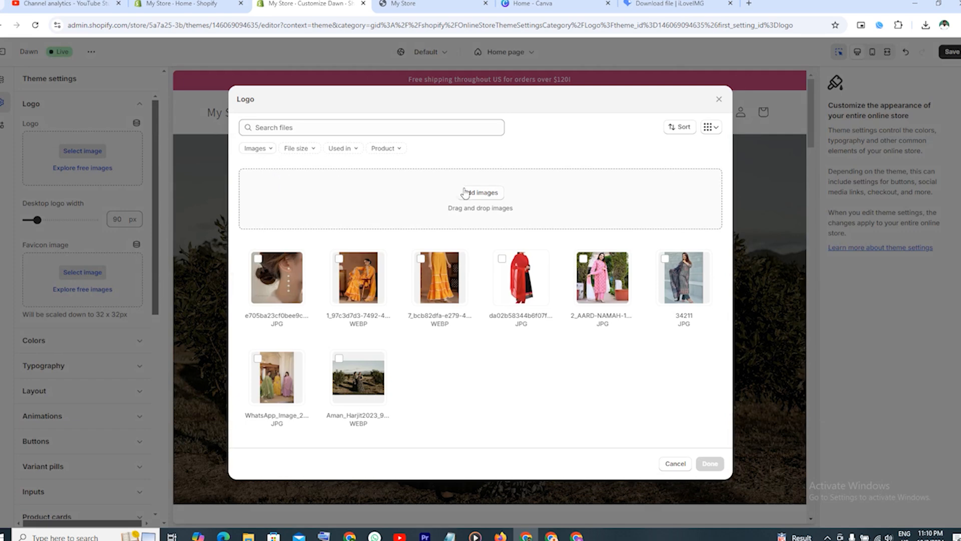
pyautogui.click(469, 194)
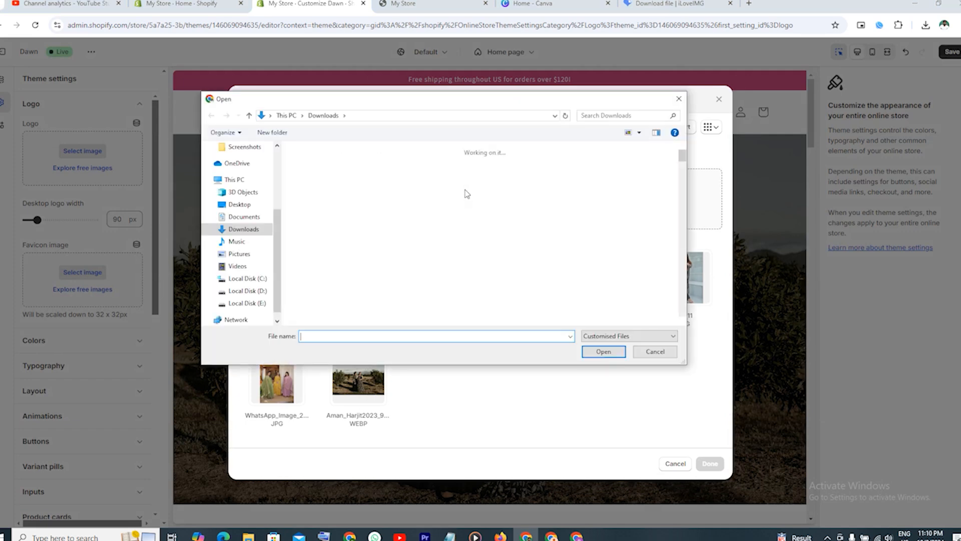
pyautogui.click(383, 247)
pyautogui.doubleClick(382, 247)
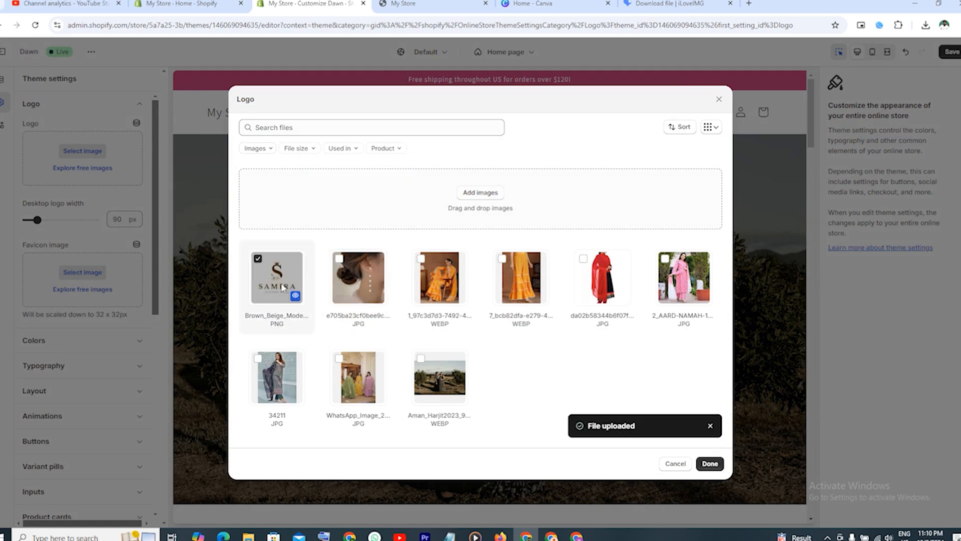
pyautogui.click(710, 463)
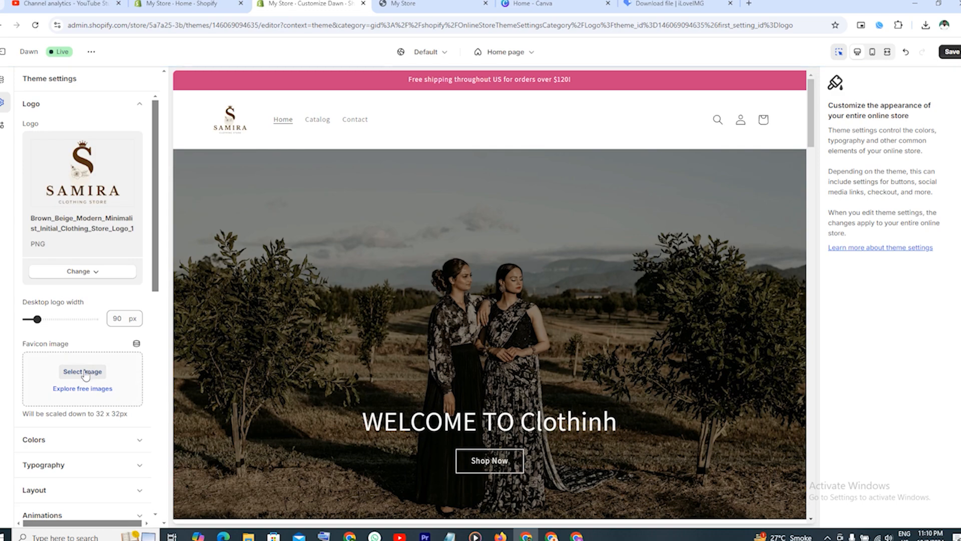
# Step: Choose the uploaded SAMIRA PNG as the store's favicon image
pyautogui.click(83, 371)
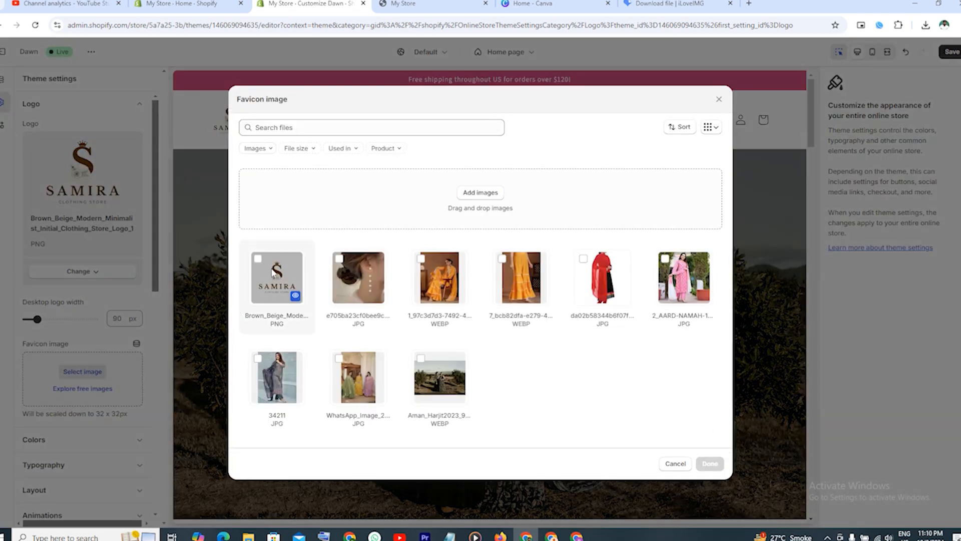
pyautogui.click(268, 273)
pyautogui.click(709, 463)
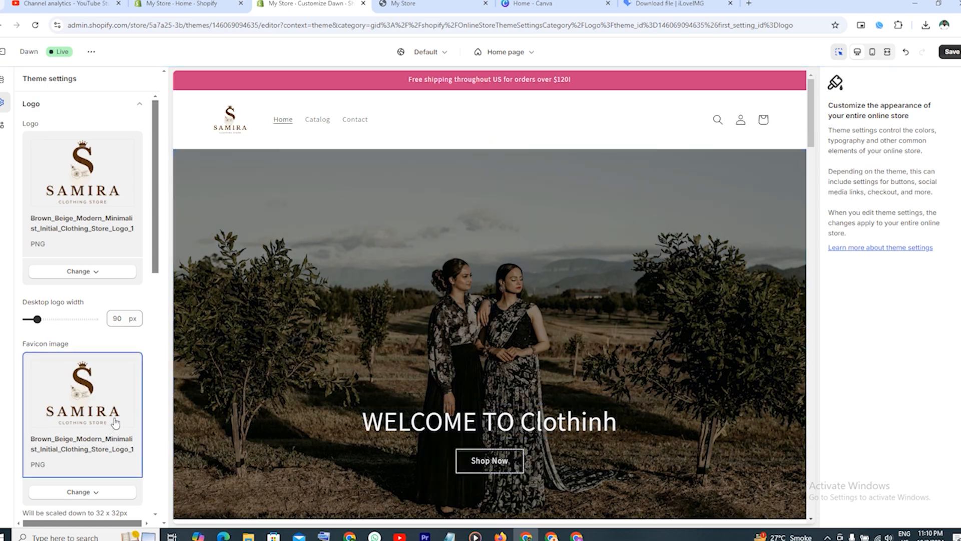
pyautogui.scroll(-1, 427, 362)
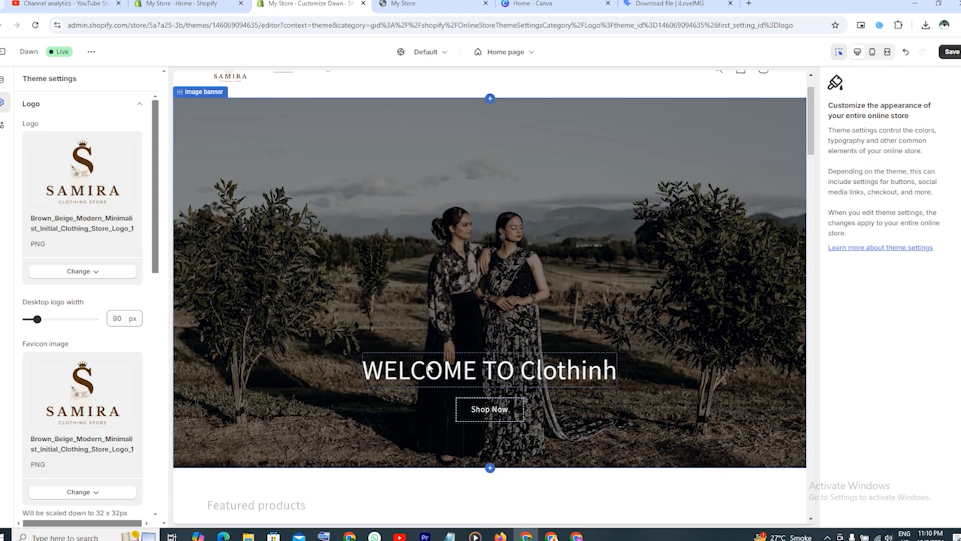
pyautogui.scroll(1, 354, 332)
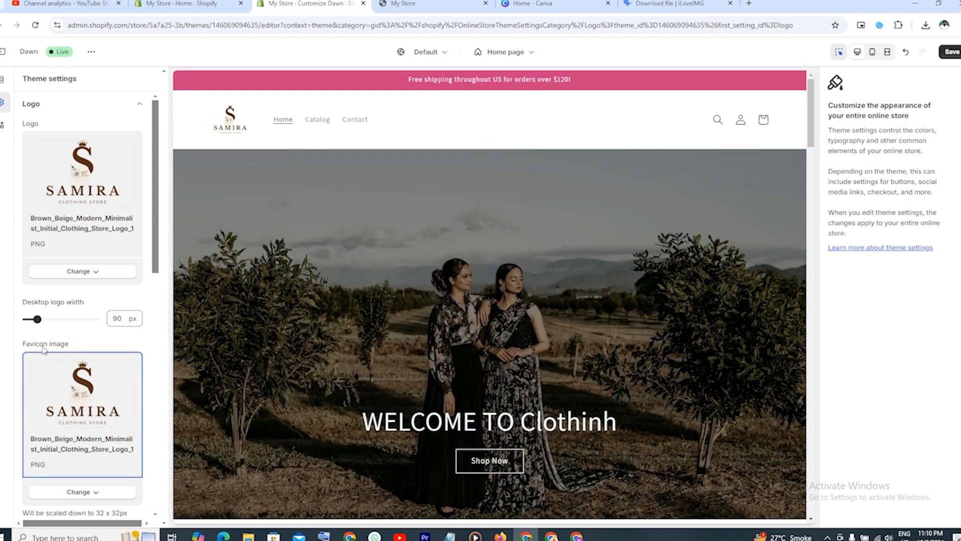
# Step: Set the desktop logo width to 190 px, save the theme, and return to the admin home tab
pyautogui.moveTo(37, 318); pyautogui.dragTo(62, 319)
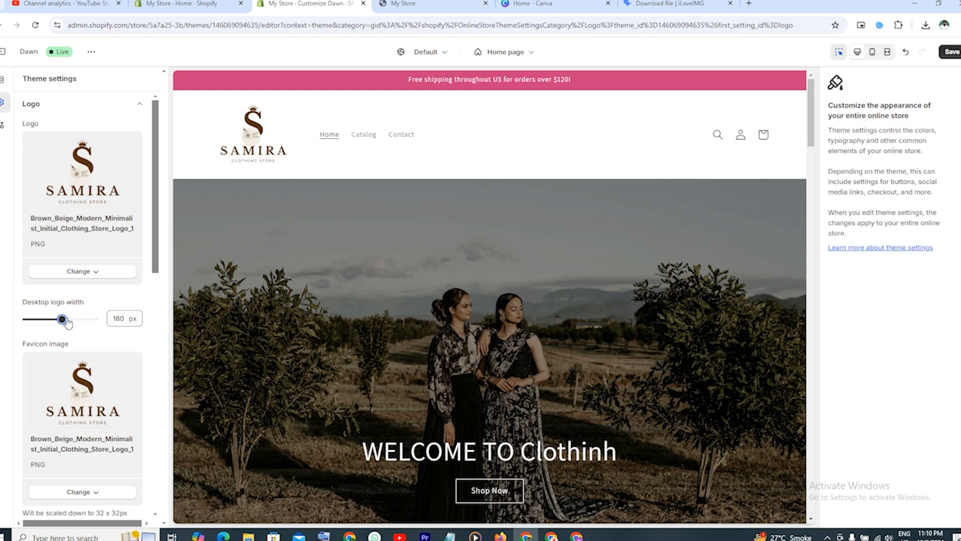
pyautogui.moveTo(62, 319); pyautogui.dragTo(69, 319)
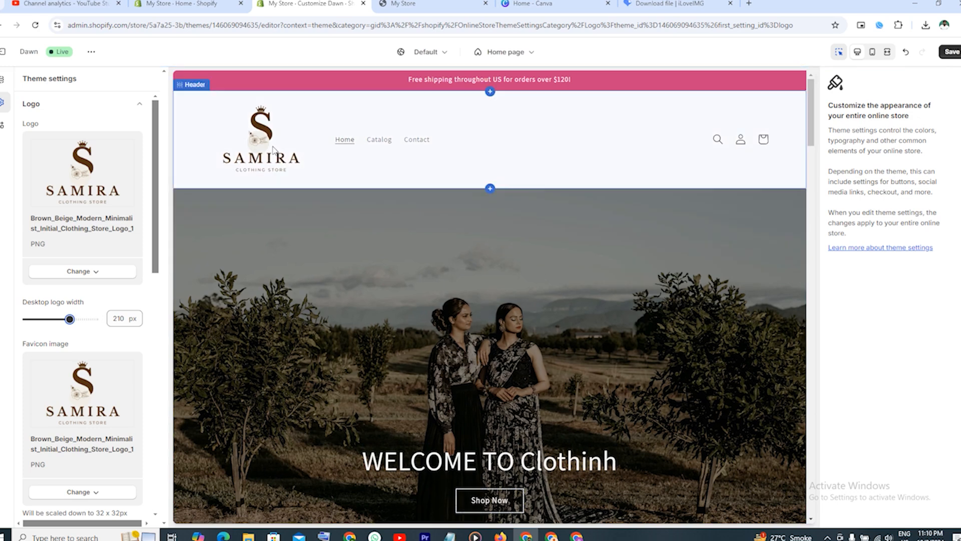
pyautogui.moveTo(70, 320); pyautogui.dragTo(64, 320)
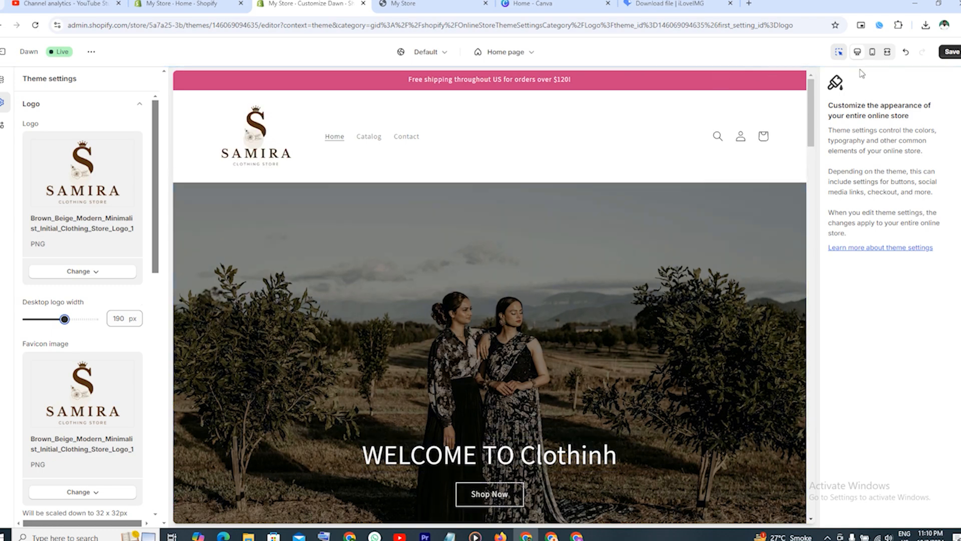
pyautogui.click(951, 51)
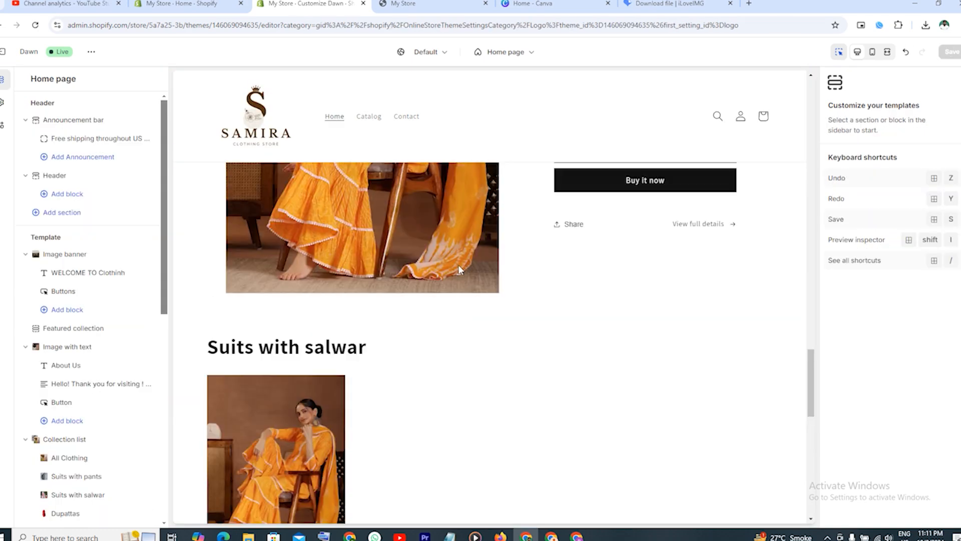
pyautogui.scroll(5, 458, 264)
pyautogui.scroll(10, 290, 150)
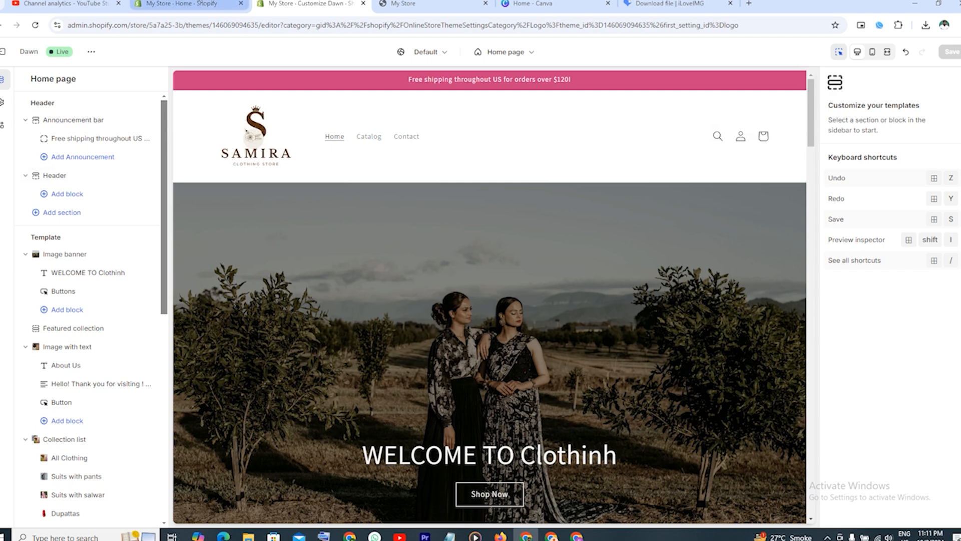
pyautogui.click(181, 4)
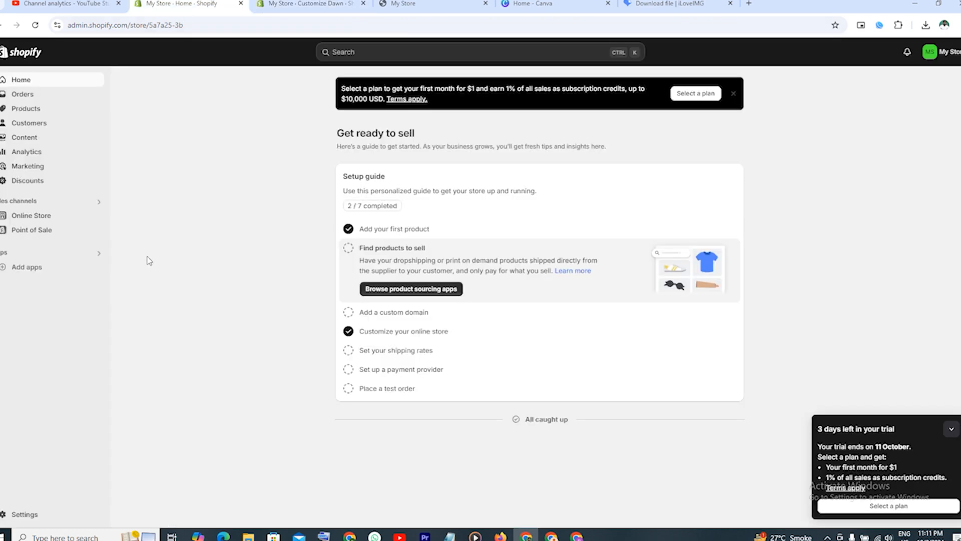
# Step: Go to Online Store > Pages and start adding a new page
pyautogui.click(40, 215)
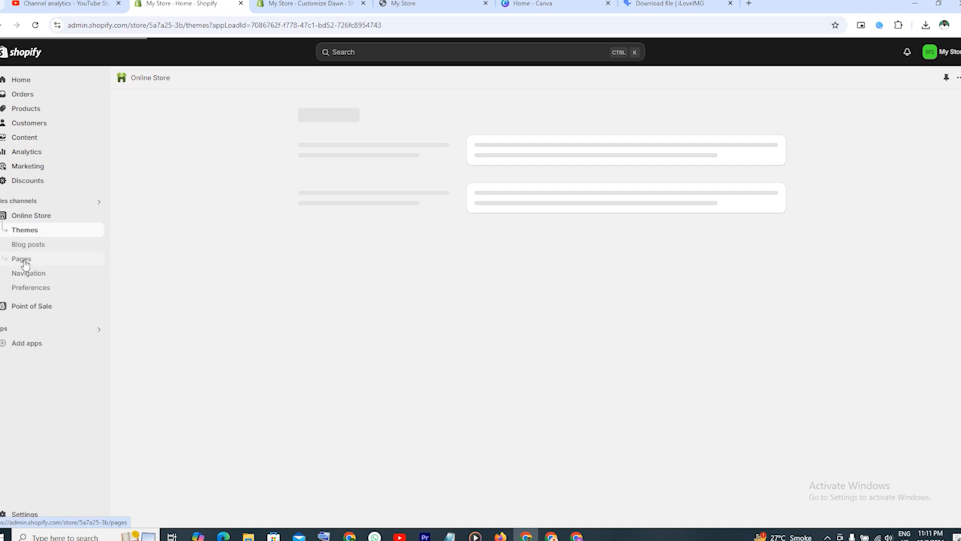
pyautogui.click(22, 260)
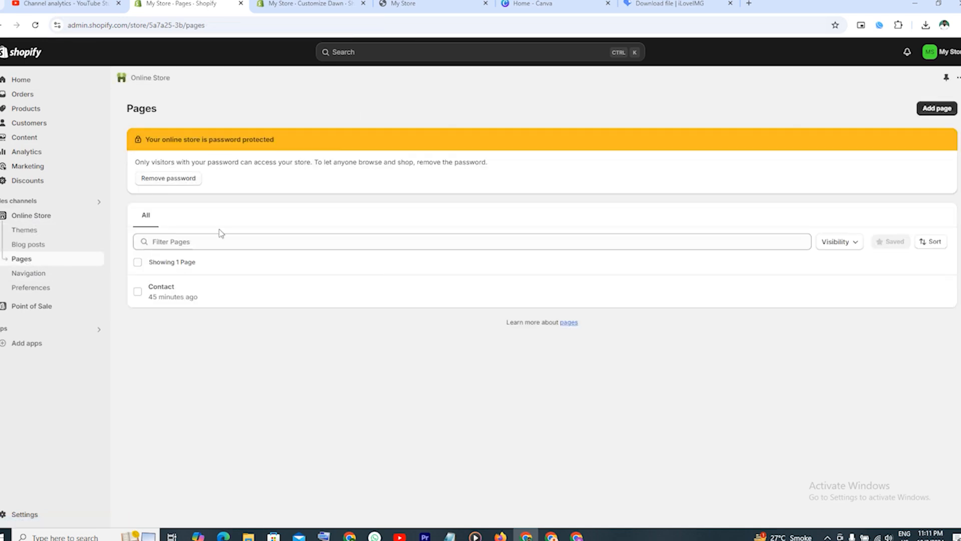
pyautogui.click(936, 109)
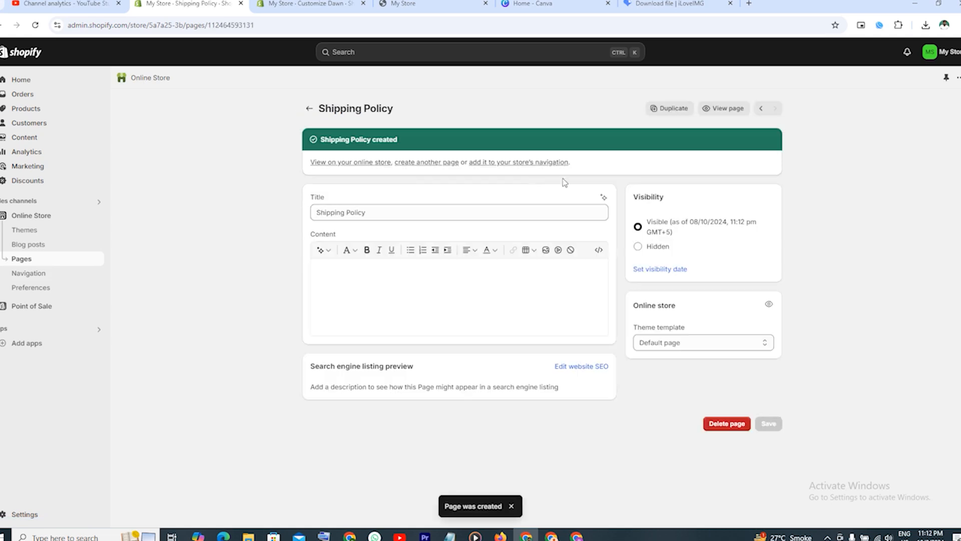
pyautogui.click(424, 164)
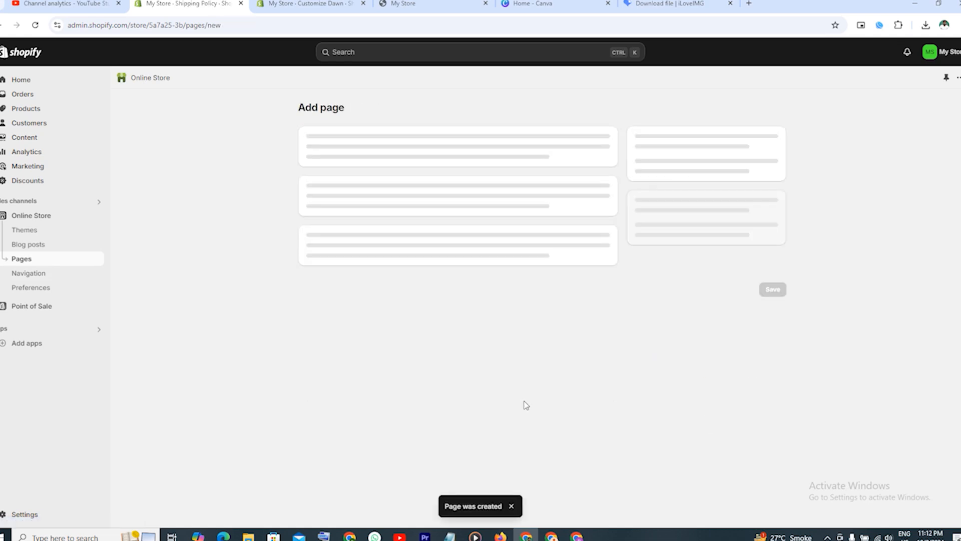
# Step: Create and save a page titled 'Refund policy', pasting the title from the Notepad notes
pyautogui.click(449, 535)
pyautogui.moveTo(55, 75); pyautogui.dragTo(108, 75)
pyautogui.rightClick(111, 72)
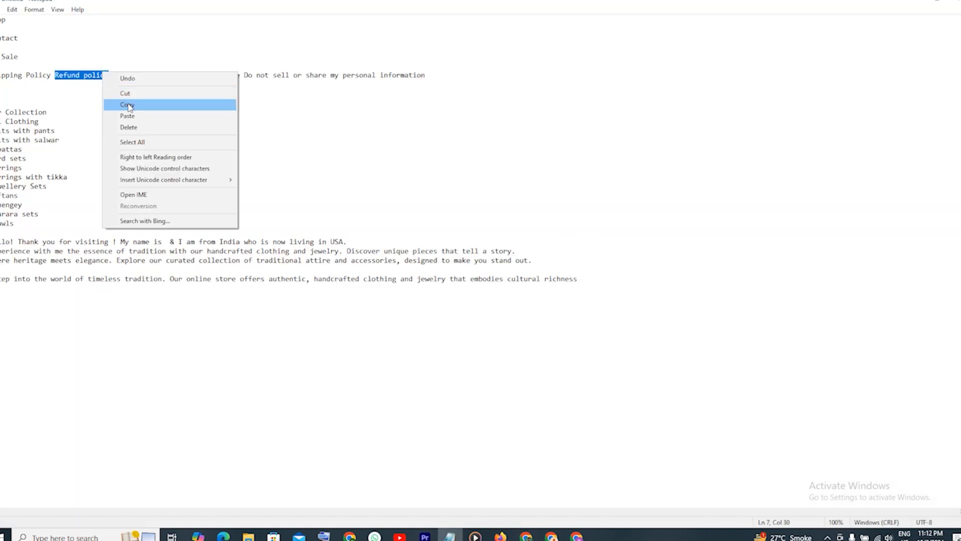
pyautogui.click(133, 104)
pyautogui.click(526, 536)
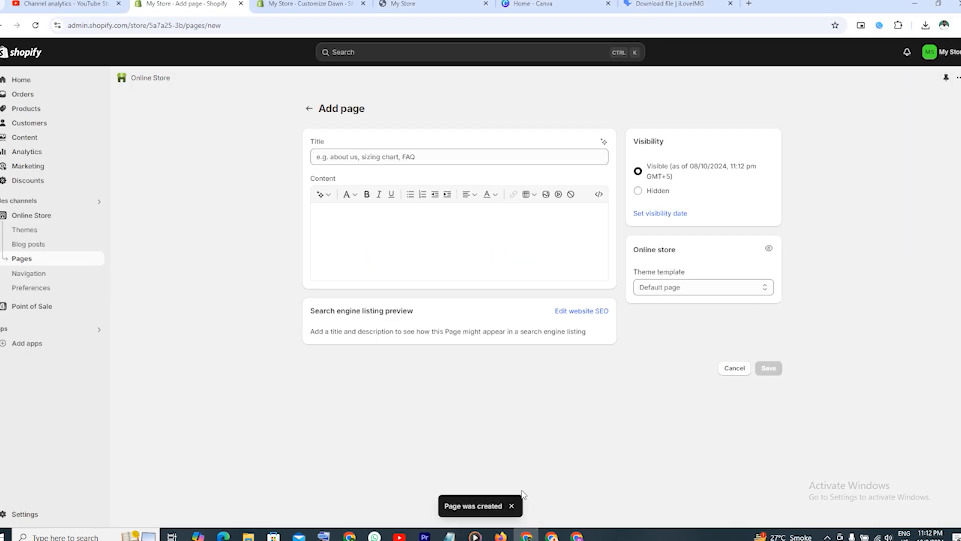
pyautogui.click(378, 157)
pyautogui.rightClick(378, 157)
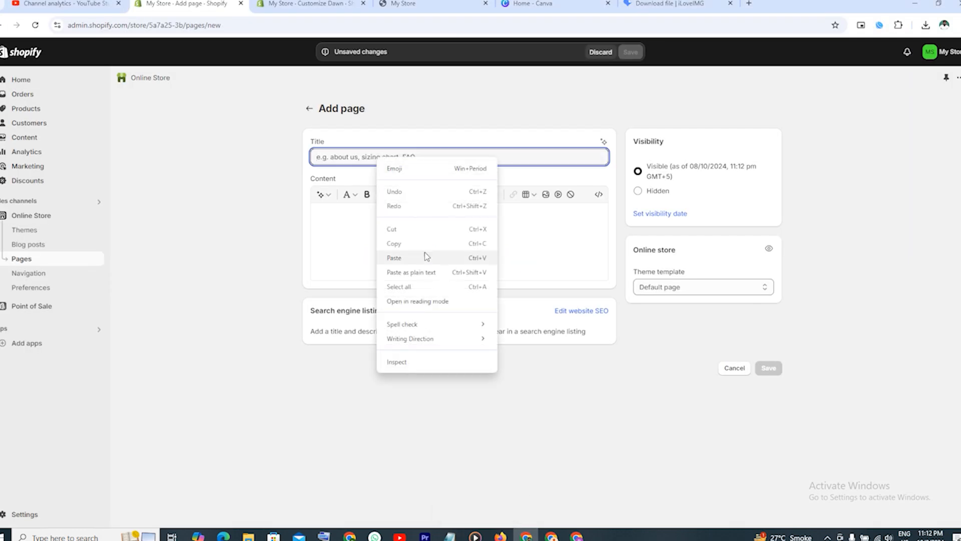
pyautogui.click(426, 256)
pyautogui.click(768, 368)
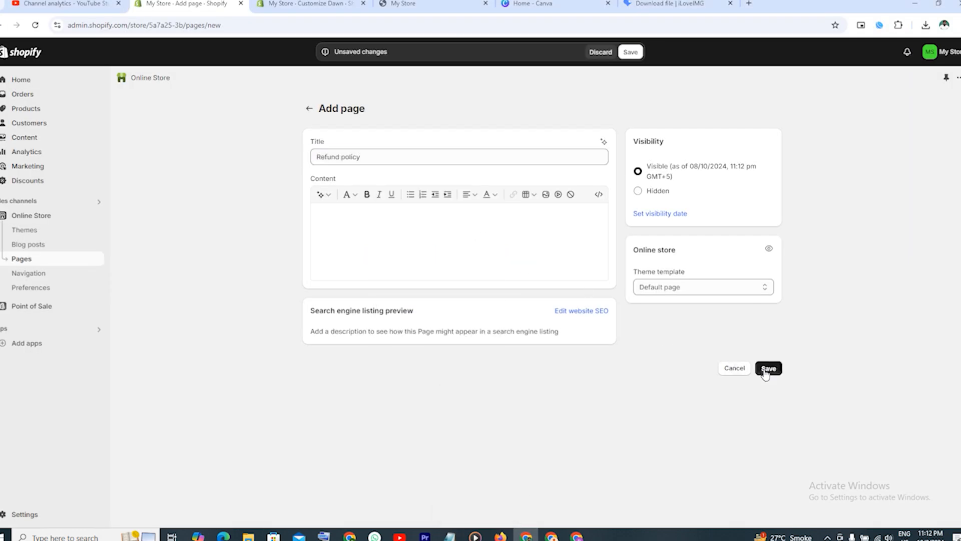
# Step: Create and save a 'Terms of service' page with the title copied from the notes
pyautogui.click(450, 536)
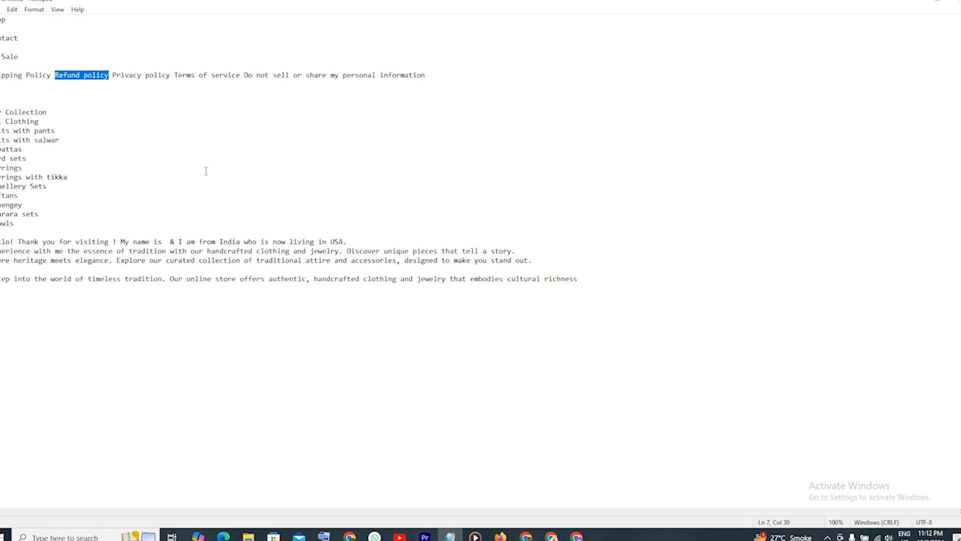
pyautogui.moveTo(113, 76); pyautogui.dragTo(169, 75)
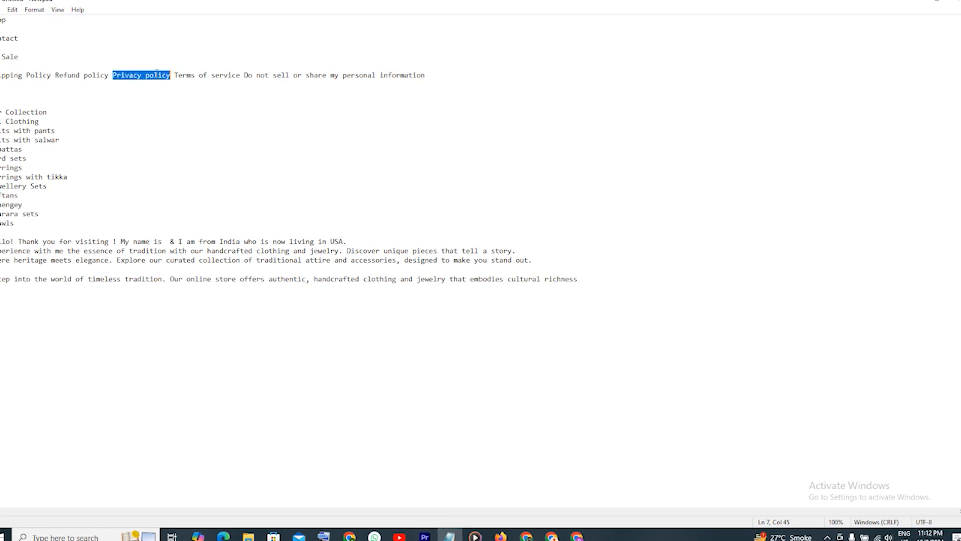
pyautogui.rightClick(157, 74)
pyautogui.click(182, 106)
pyautogui.moveTo(175, 76); pyautogui.dragTo(240, 75)
pyautogui.click(526, 535)
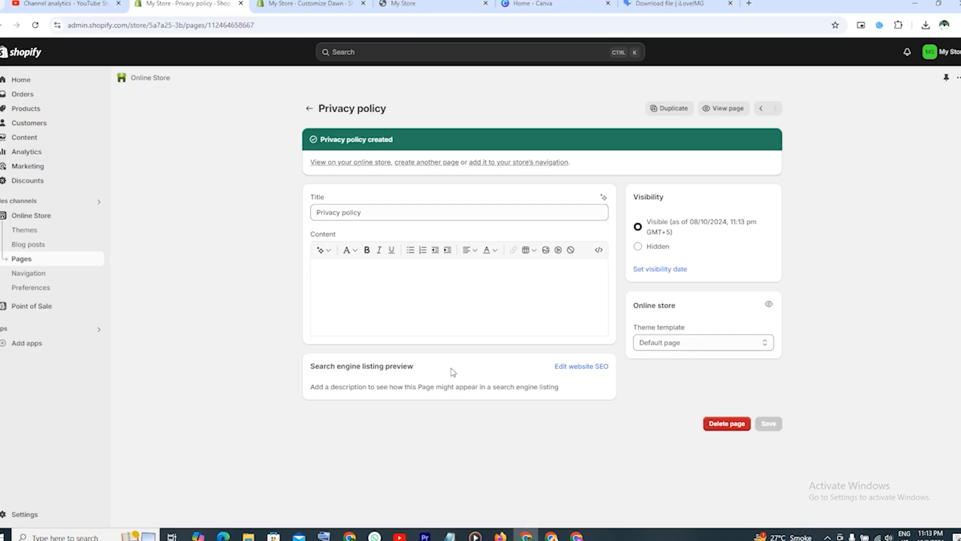
pyautogui.click(433, 163)
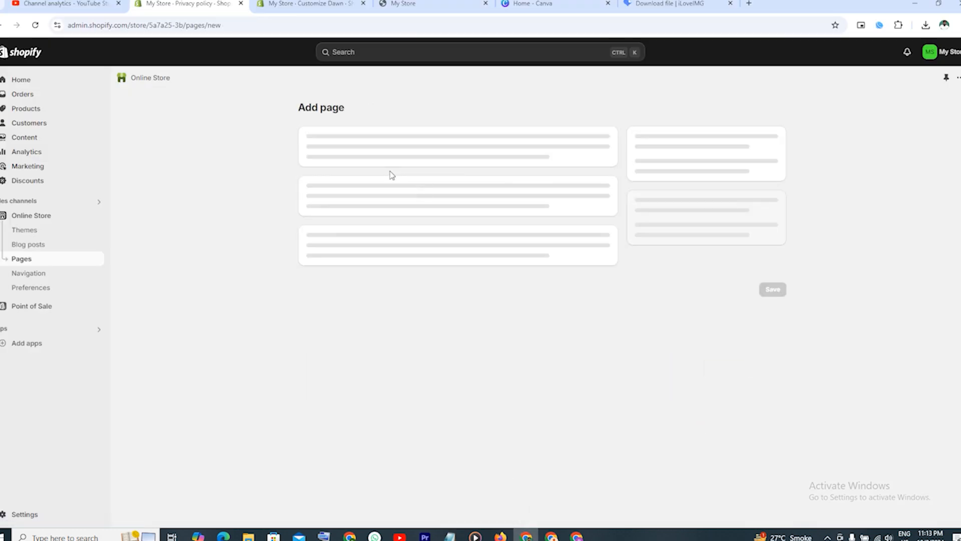
pyautogui.click(371, 156)
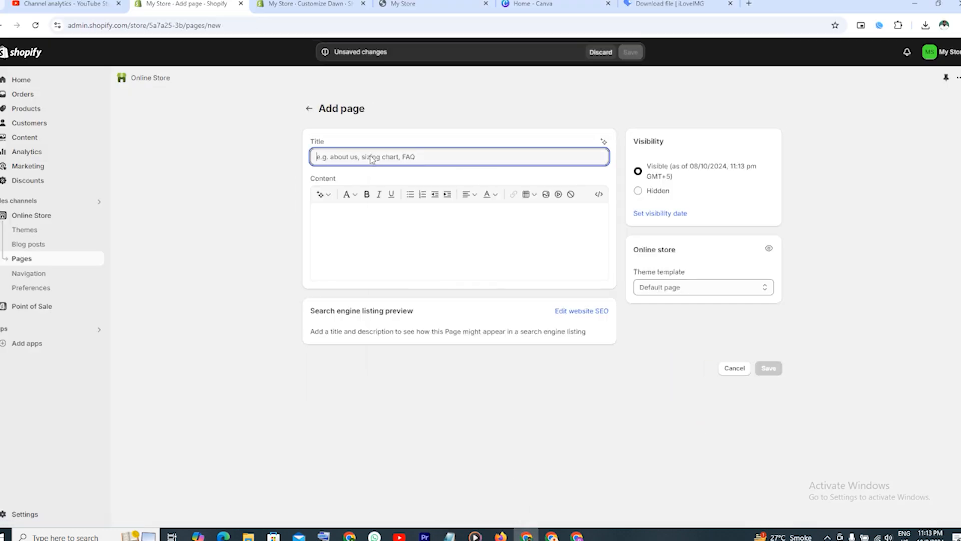
pyautogui.rightClick(371, 158)
pyautogui.click(410, 256)
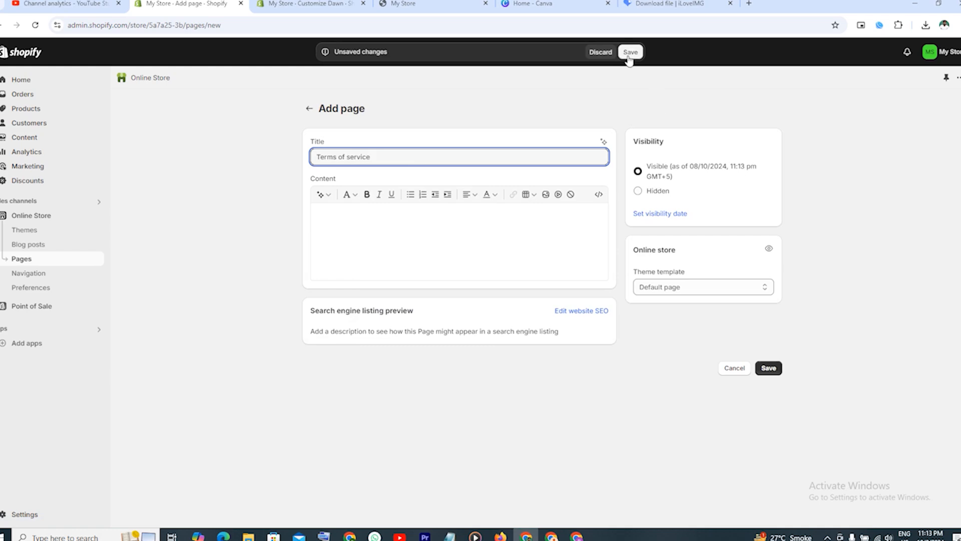
pyautogui.click(629, 52)
pyautogui.click(450, 536)
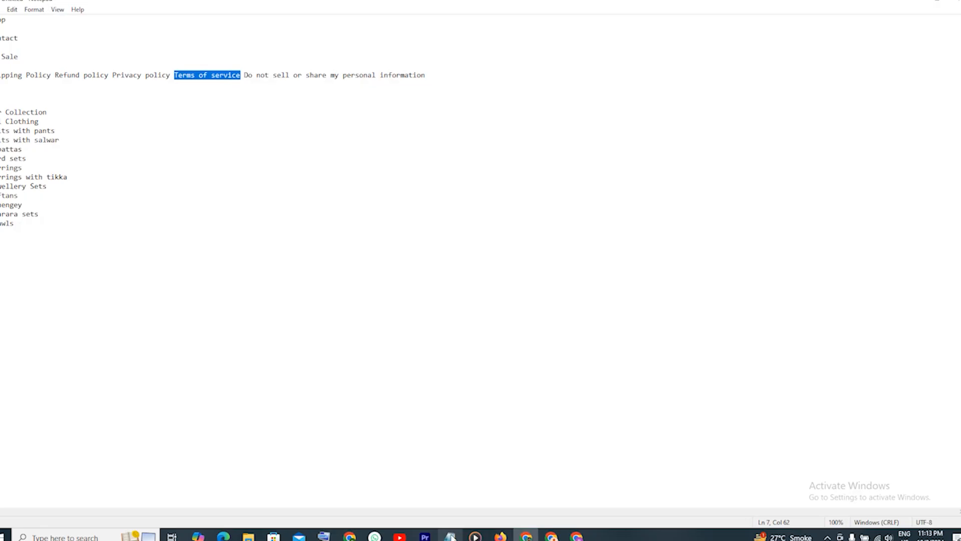
pyautogui.click(526, 536)
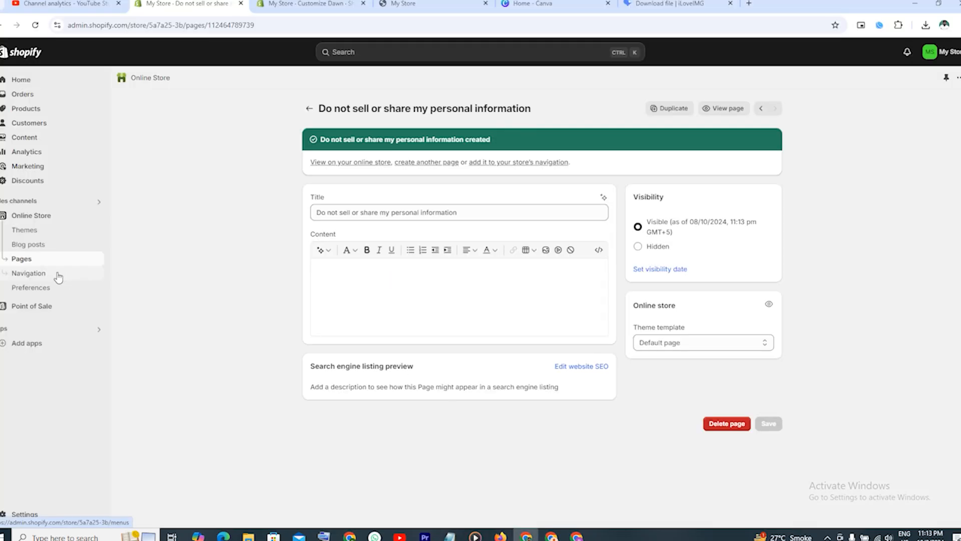
# Step: In Navigation's Main menu, rename the Catalog item to 'Shop' and apply the change
pyautogui.click(30, 274)
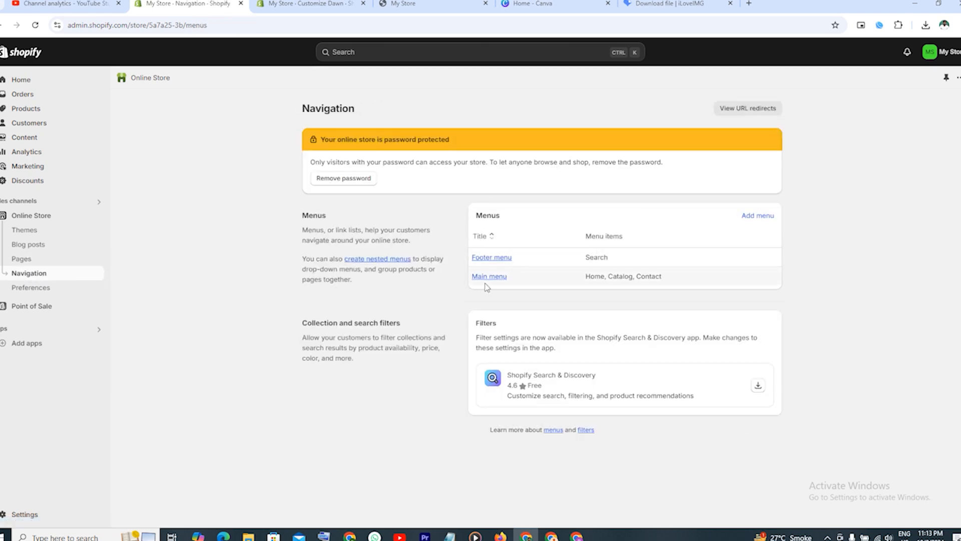
pyautogui.click(484, 277)
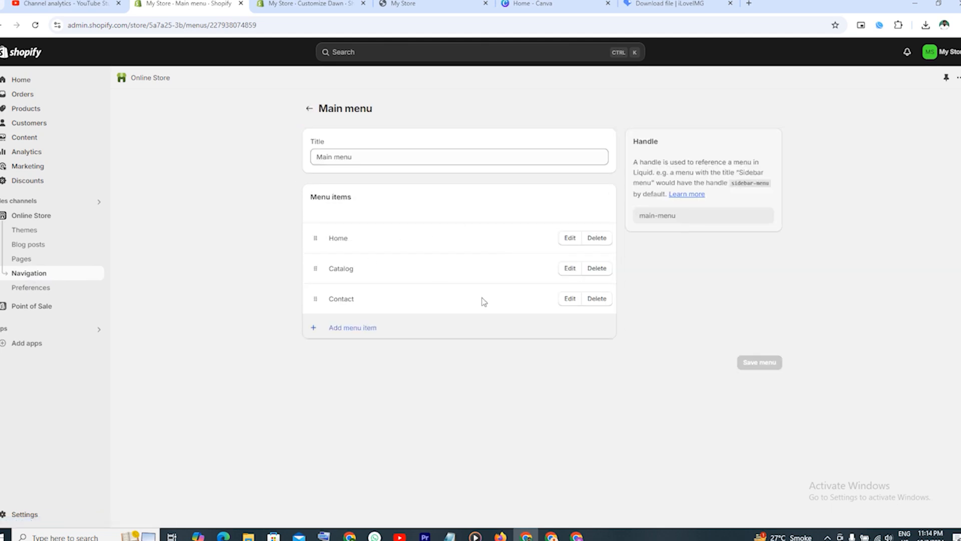
pyautogui.click(569, 270)
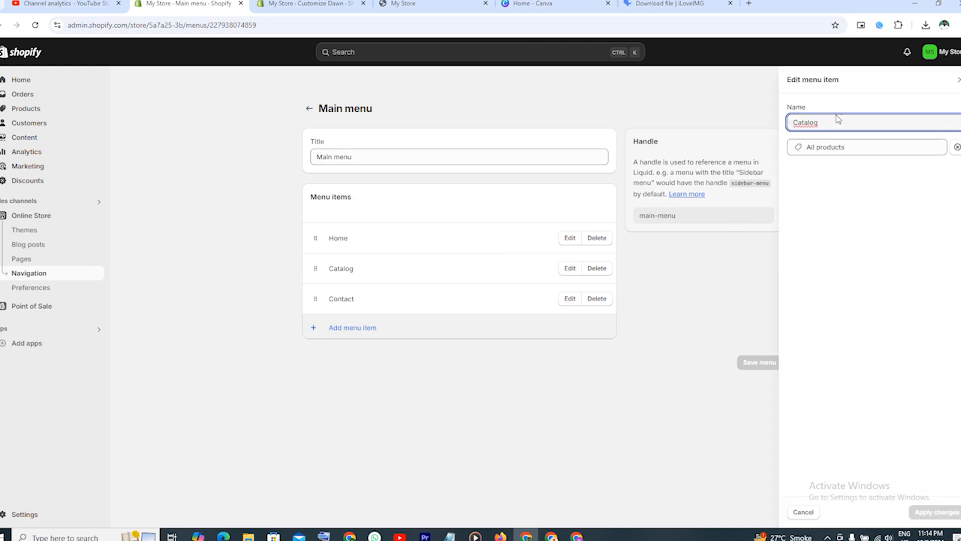
pyautogui.moveTo(826, 126); pyautogui.dragTo(777, 128)
pyautogui.write('A')
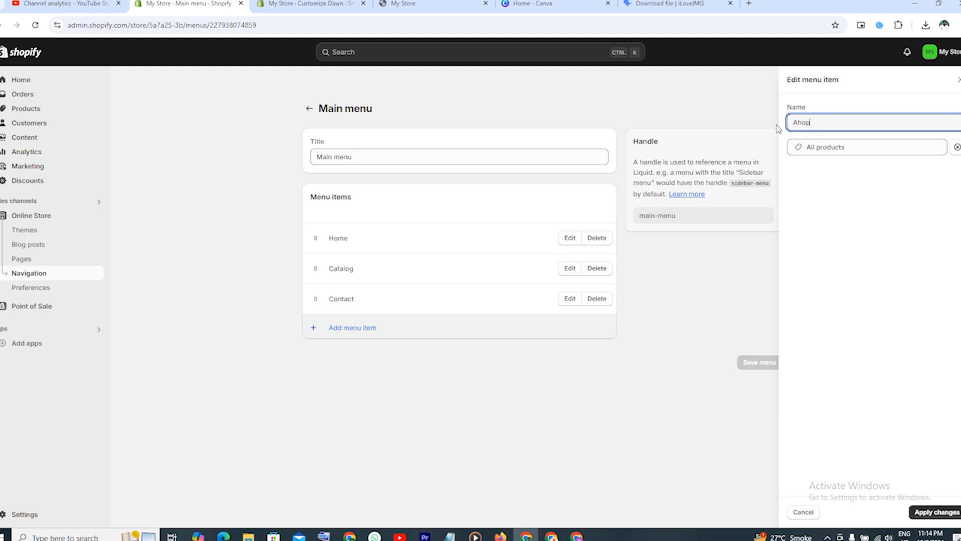
pyautogui.press('BackSpace')
pyautogui.write('Shop')
pyautogui.click(449, 537)
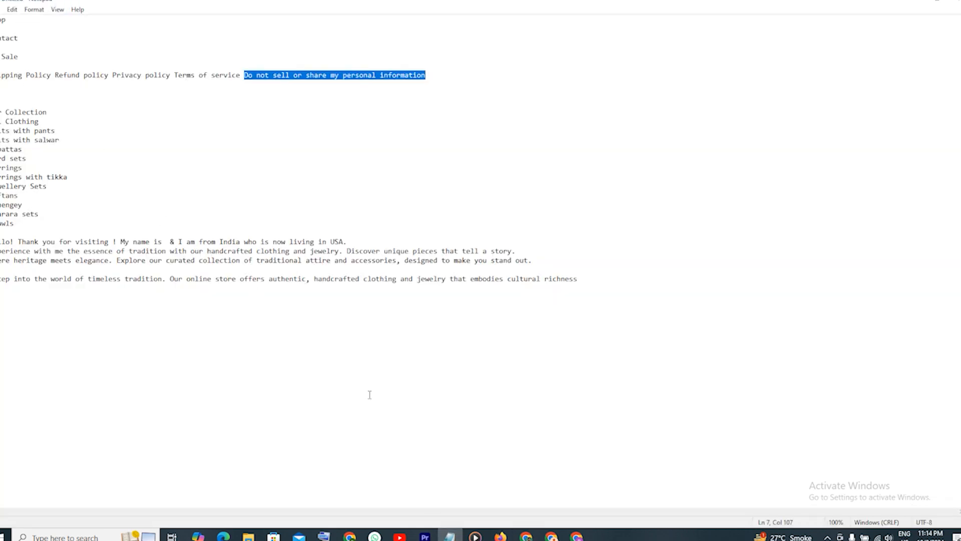
pyautogui.click(526, 536)
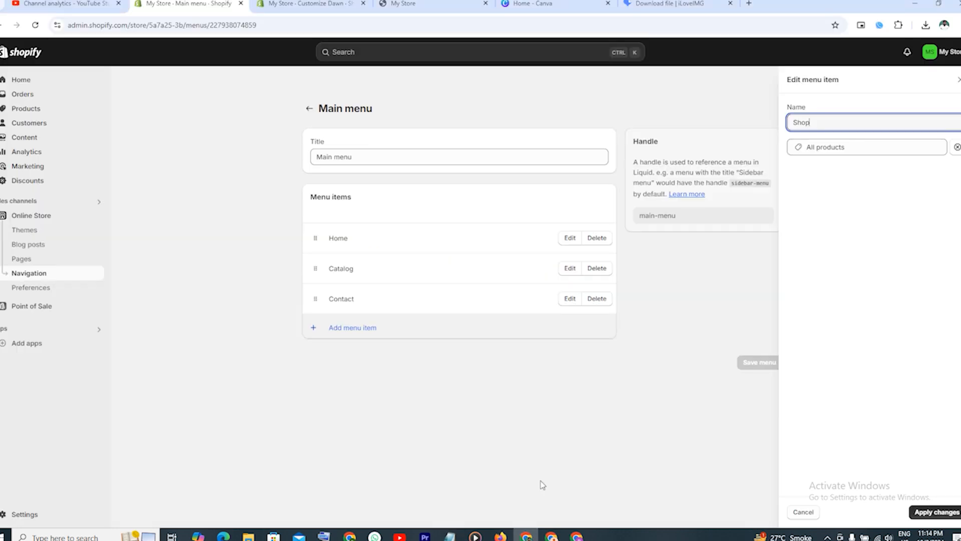
pyautogui.click(934, 512)
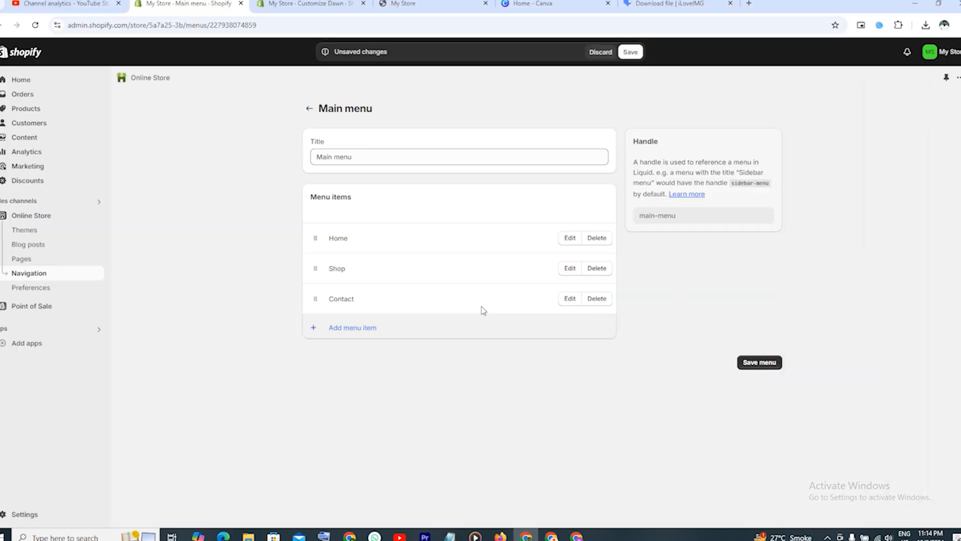
# Step: Add a Main menu item linking to the All Clothing collection and save the menu
pyautogui.click(314, 329)
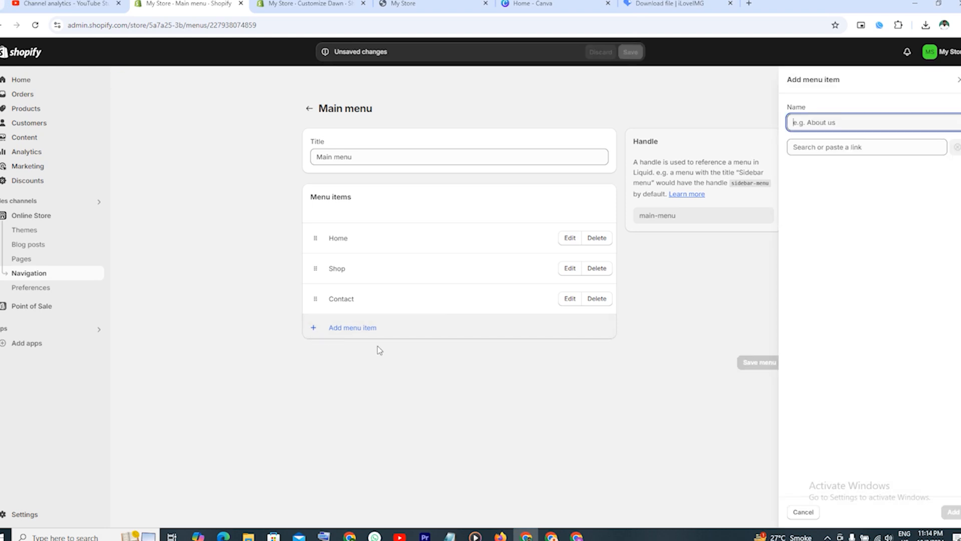
pyautogui.click(839, 148)
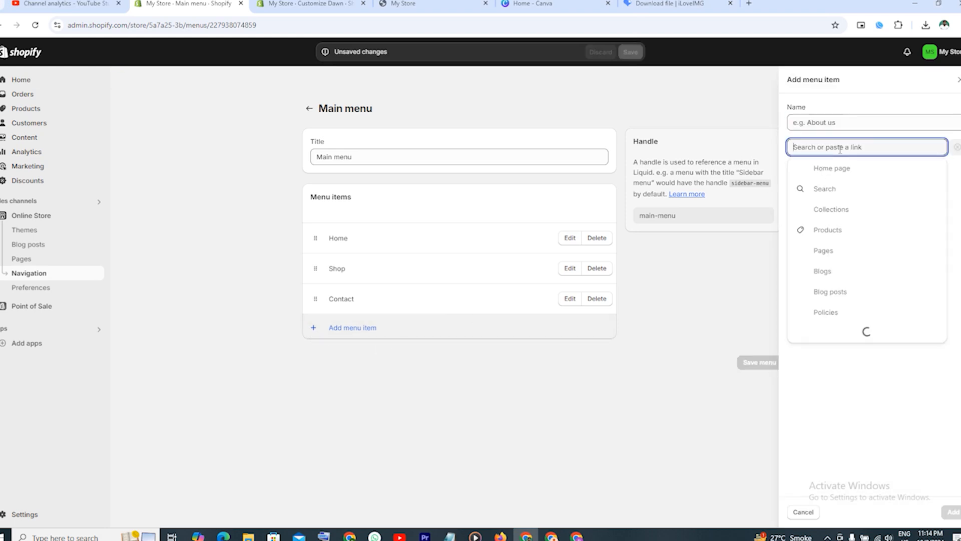
pyautogui.click(842, 214)
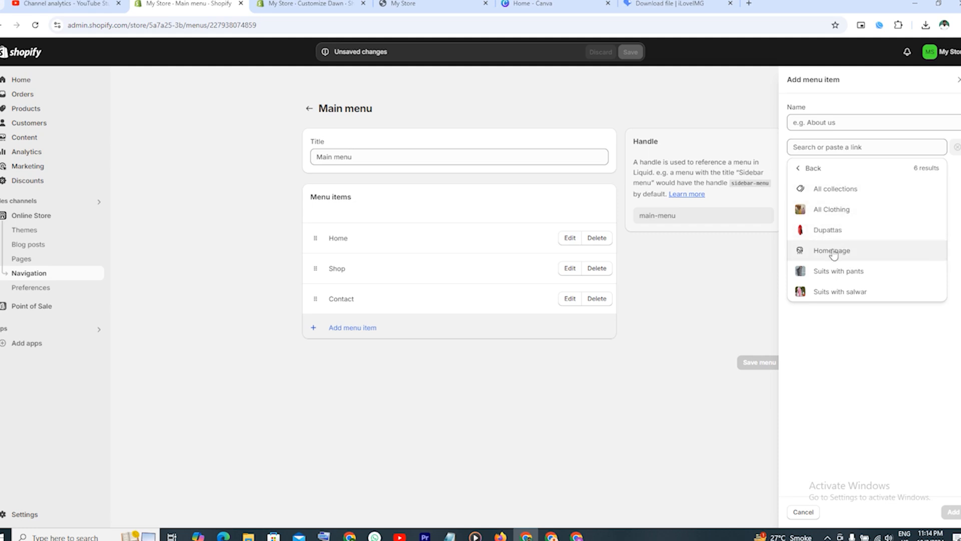
pyautogui.click(832, 212)
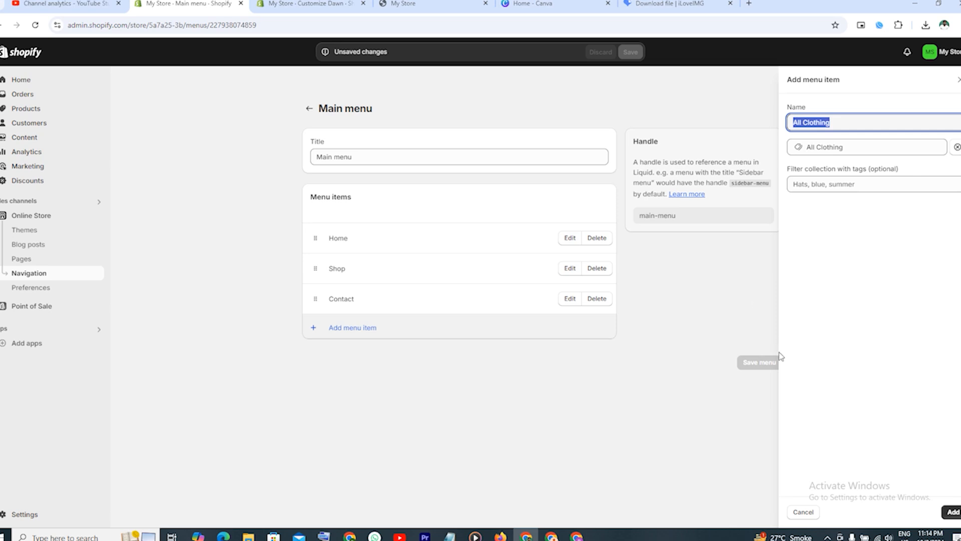
pyautogui.click(952, 511)
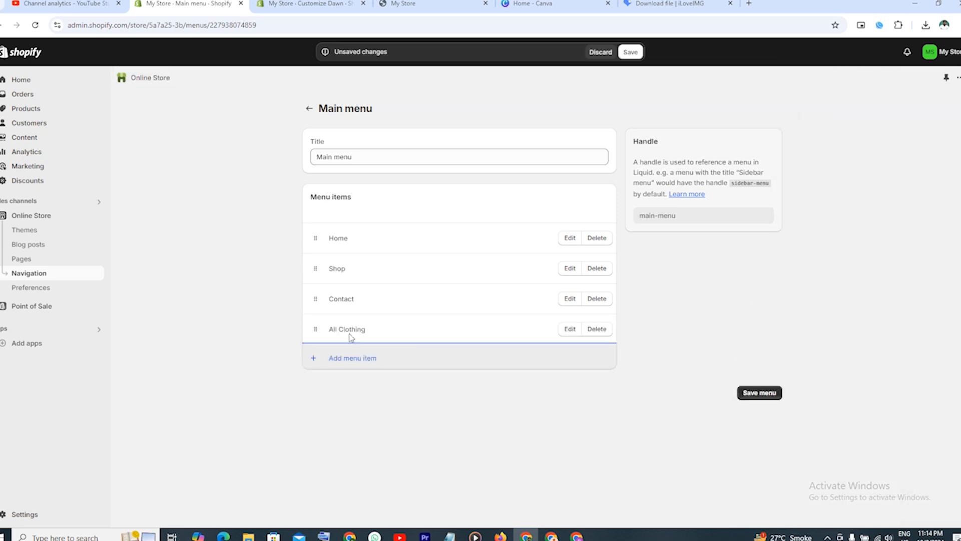
pyautogui.click(755, 394)
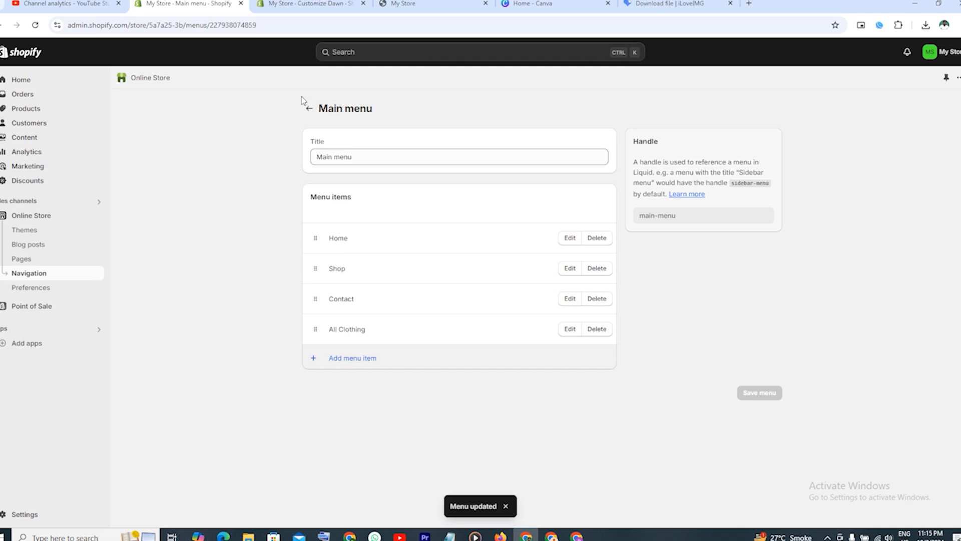
pyautogui.click(308, 108)
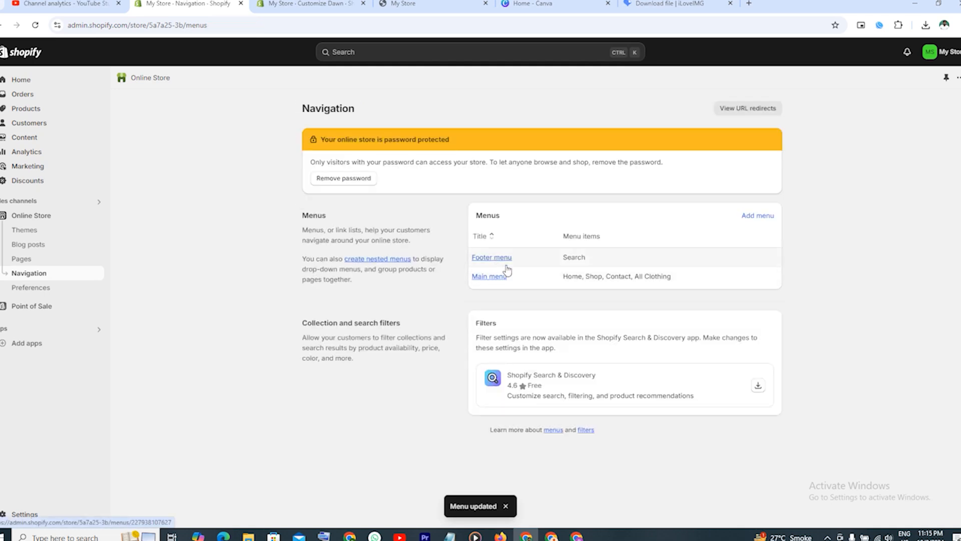
# Step: Add Refund policy and Privacy policy page links to the Footer menu
pyautogui.click(506, 267)
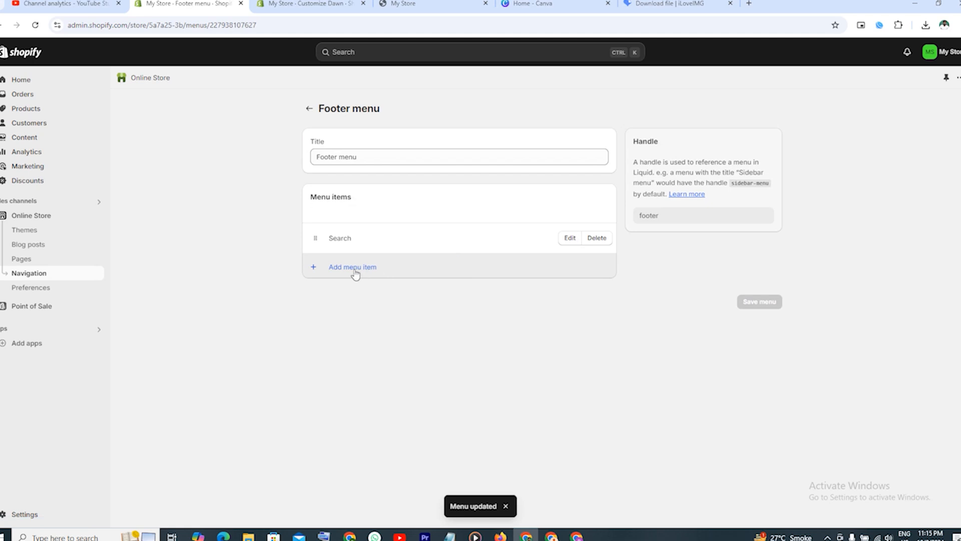
pyautogui.click(315, 270)
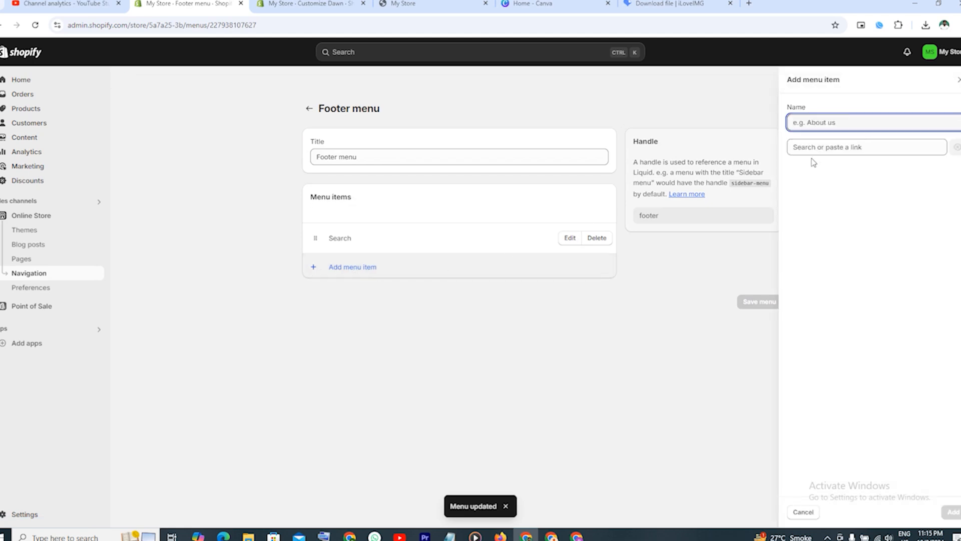
pyautogui.click(830, 146)
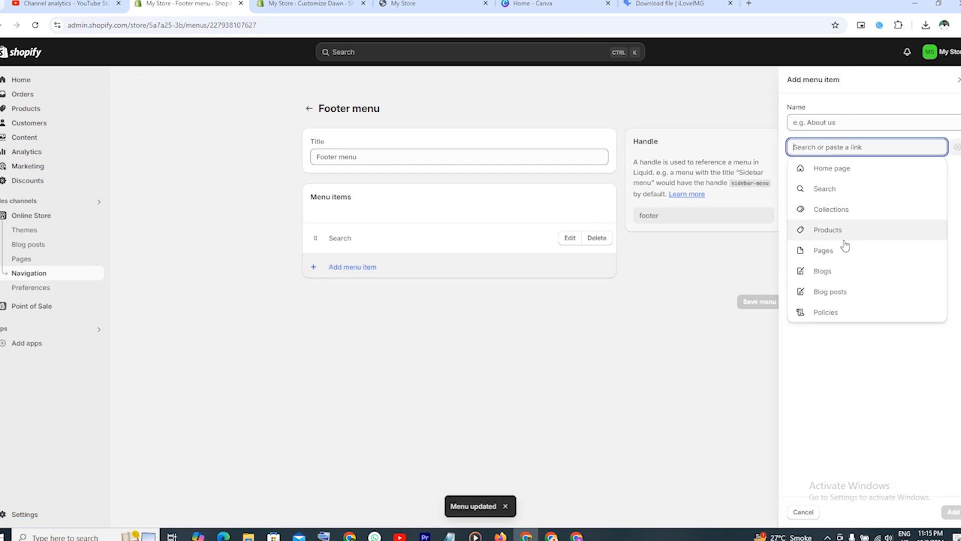
pyautogui.click(831, 250)
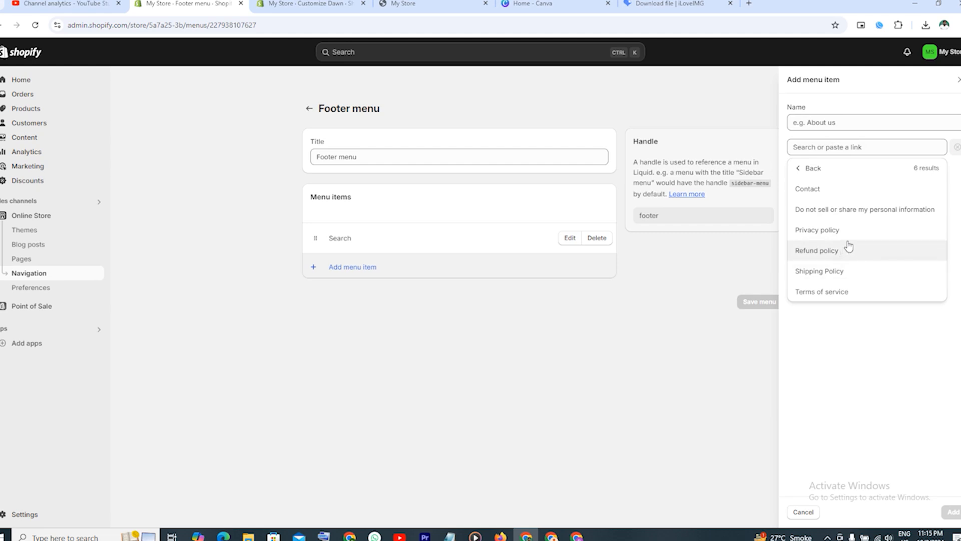
pyautogui.click(823, 253)
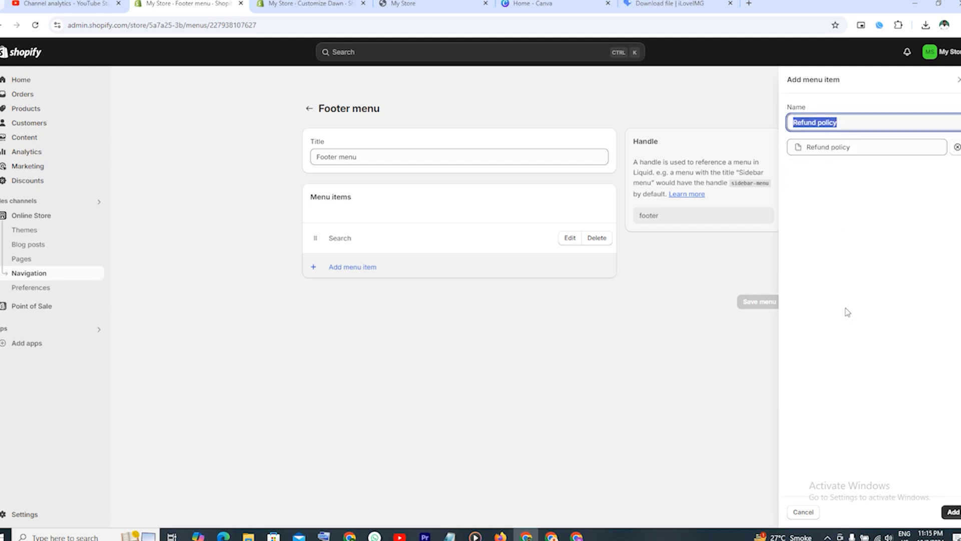
pyautogui.click(946, 513)
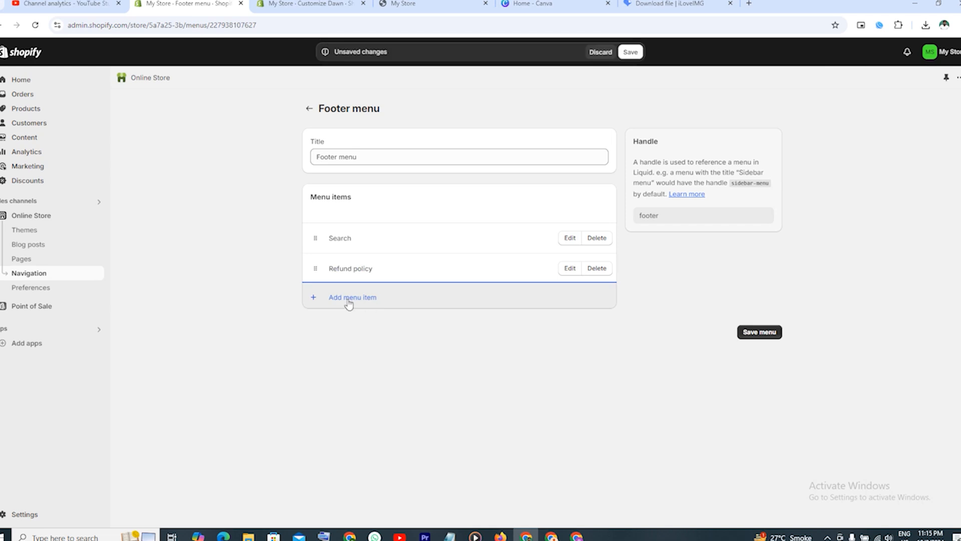
pyautogui.click(349, 301)
pyautogui.click(797, 147)
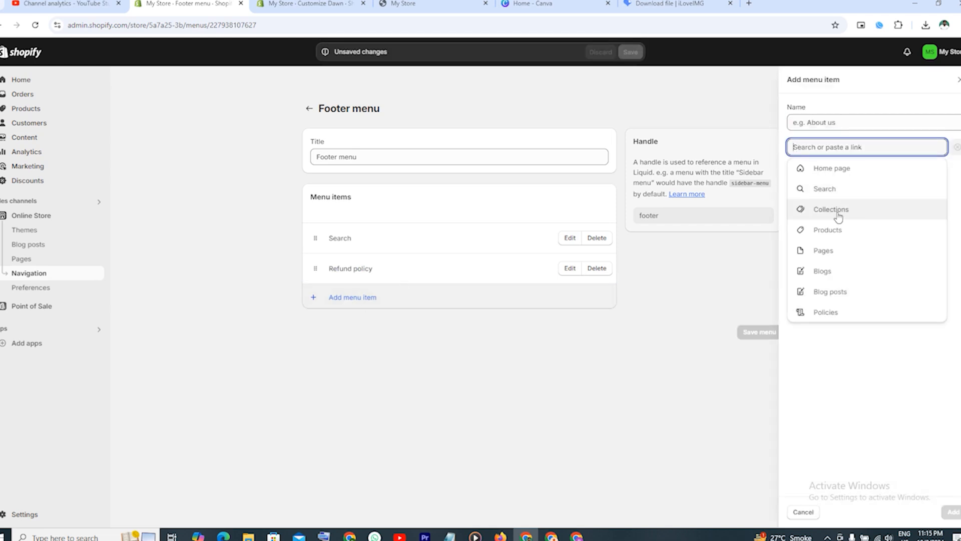
pyautogui.click(831, 253)
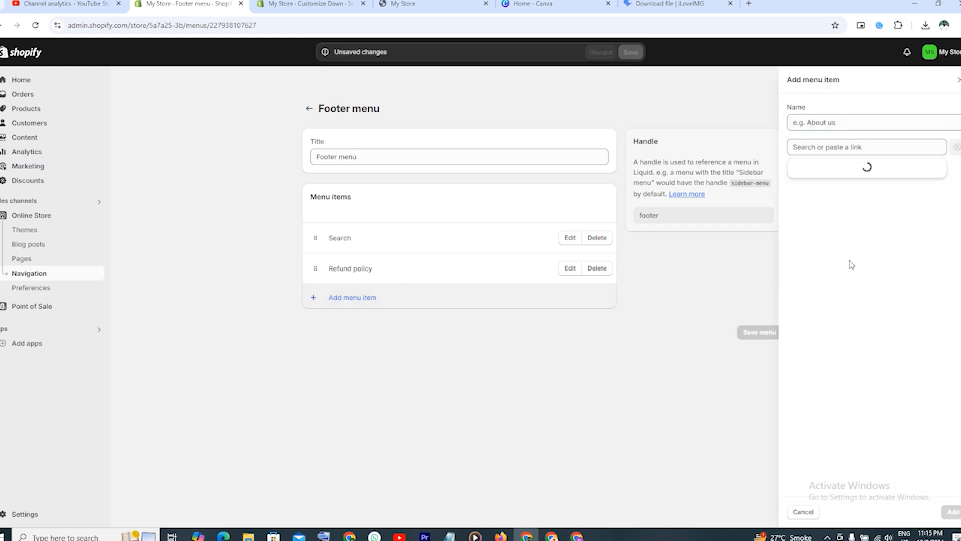
pyautogui.click(826, 232)
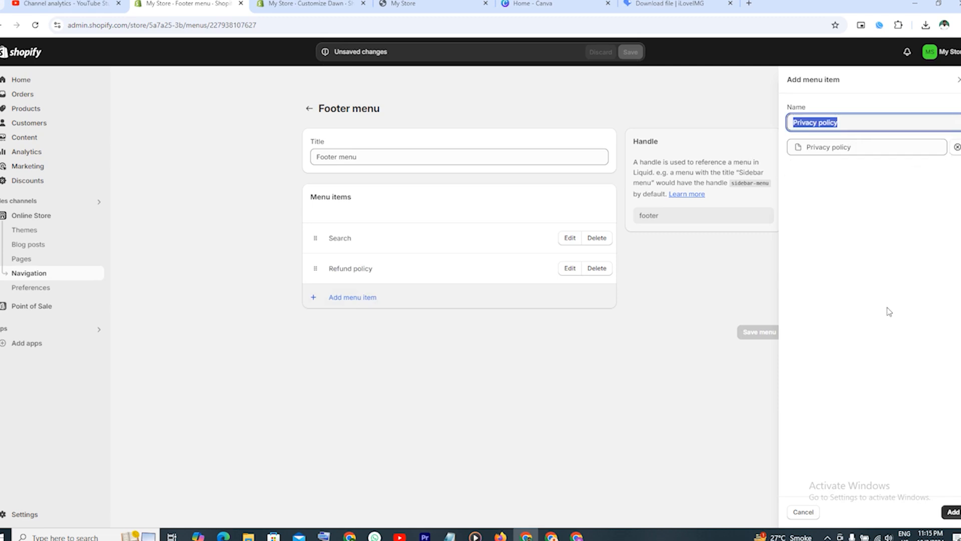
pyautogui.click(952, 511)
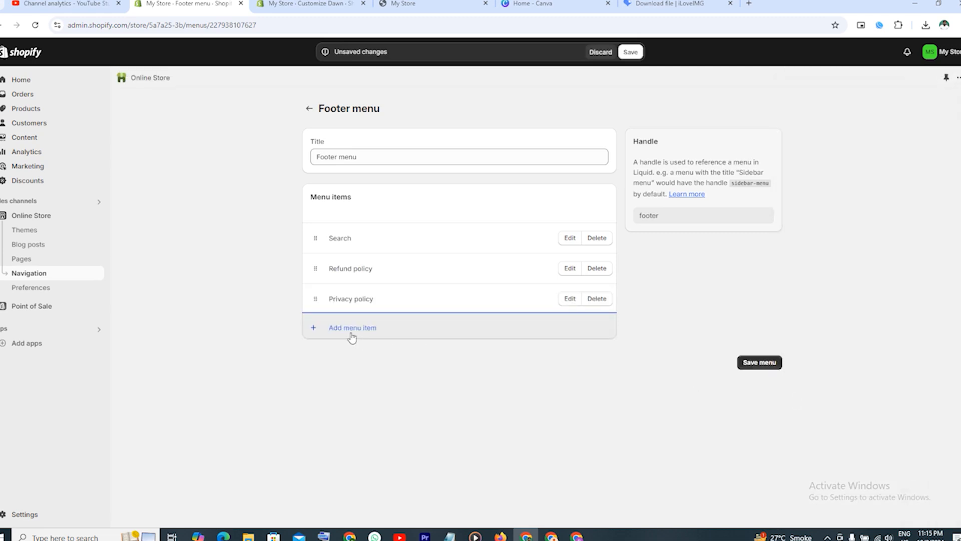
# Step: Add Shipping Policy and Terms of service links to the Footer menu
pyautogui.click(352, 330)
pyautogui.click(827, 148)
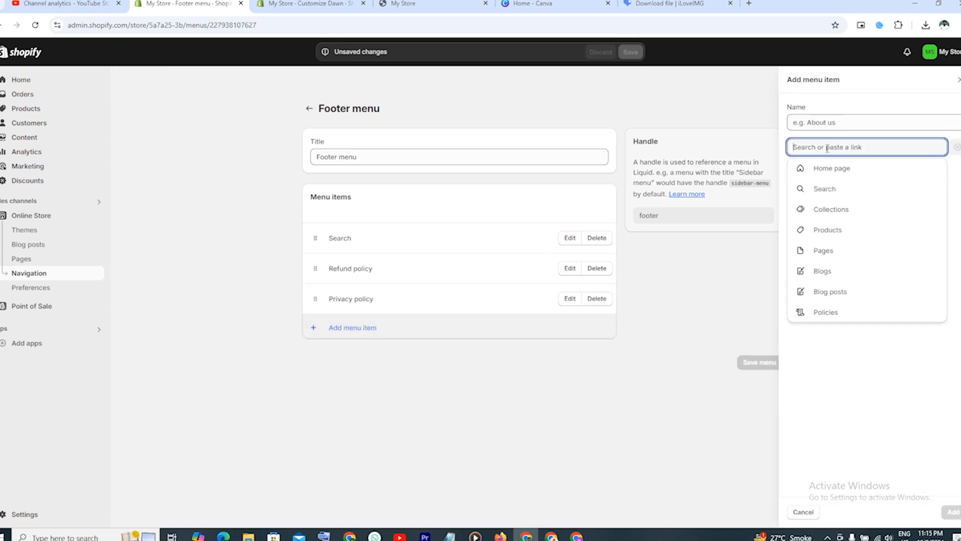
pyautogui.click(840, 250)
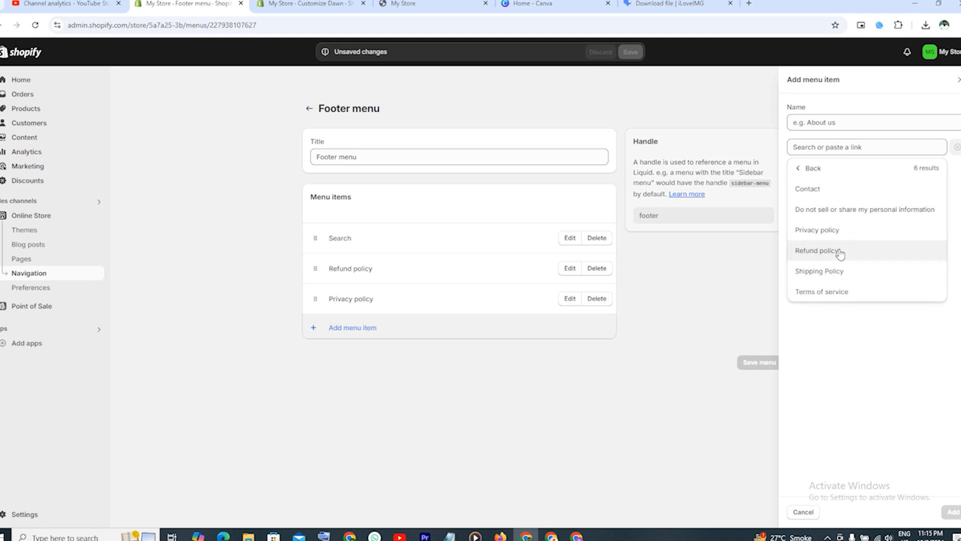
pyautogui.click(838, 274)
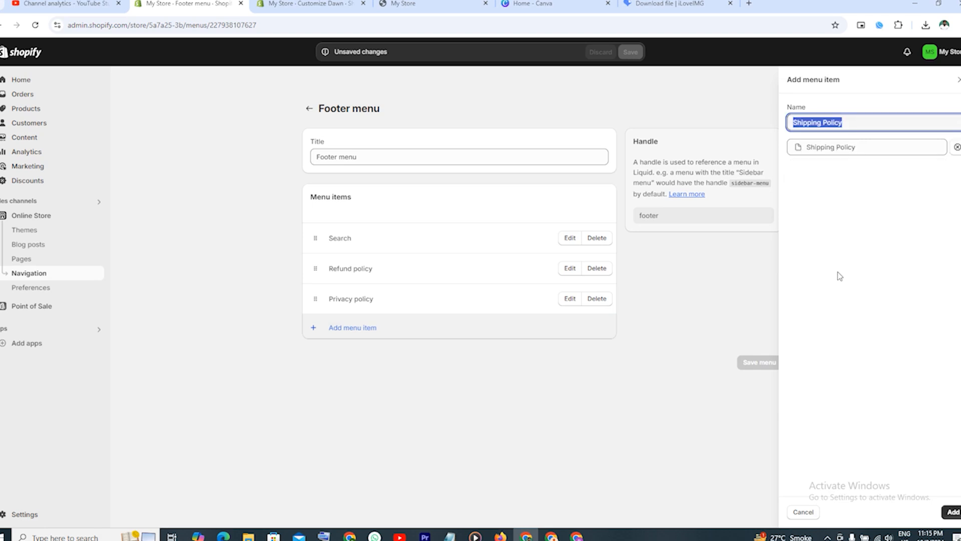
pyautogui.click(951, 511)
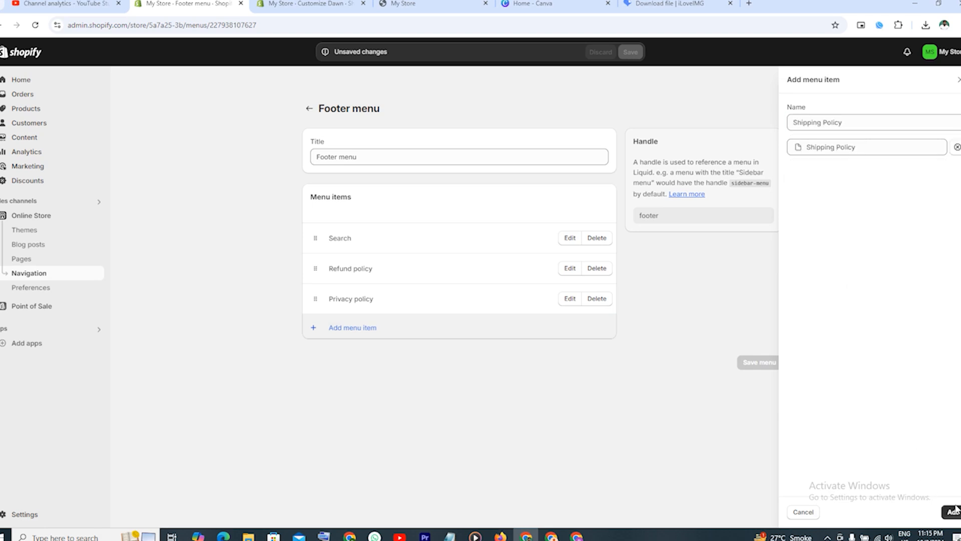
pyautogui.click(324, 361)
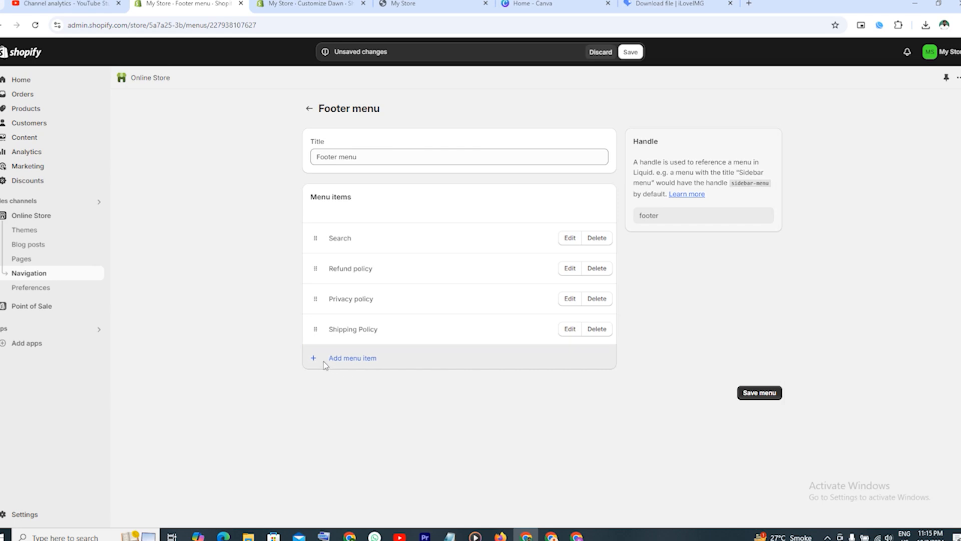
pyautogui.click(856, 148)
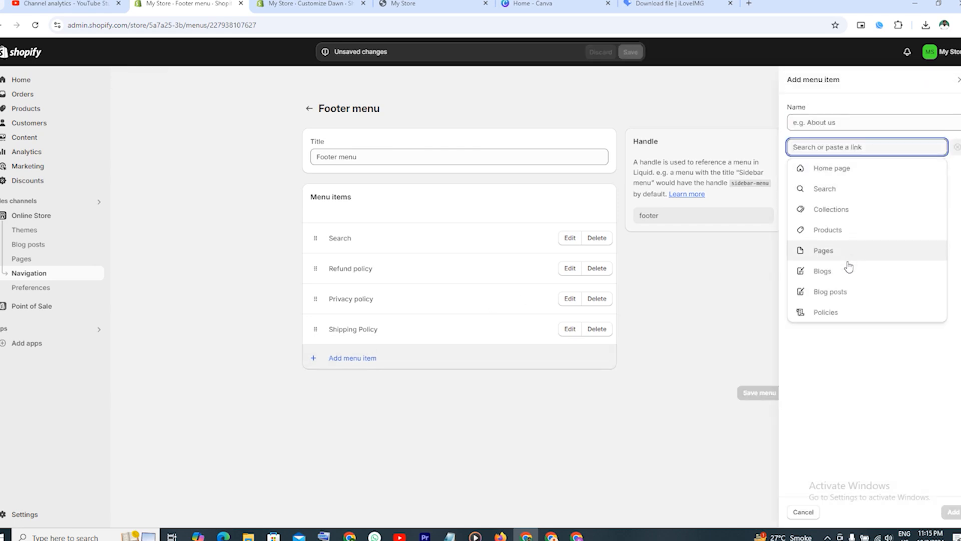
pyautogui.click(839, 250)
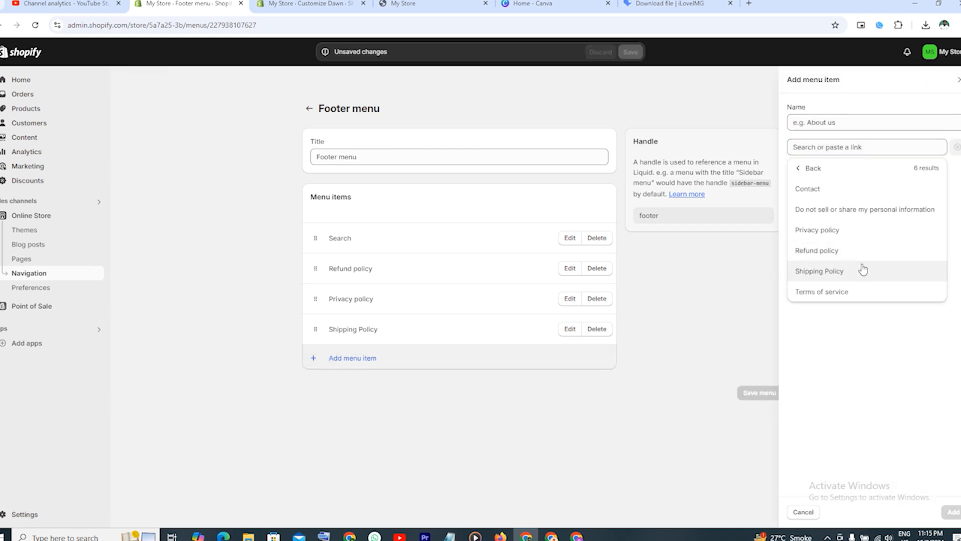
pyautogui.click(835, 296)
pyautogui.click(952, 511)
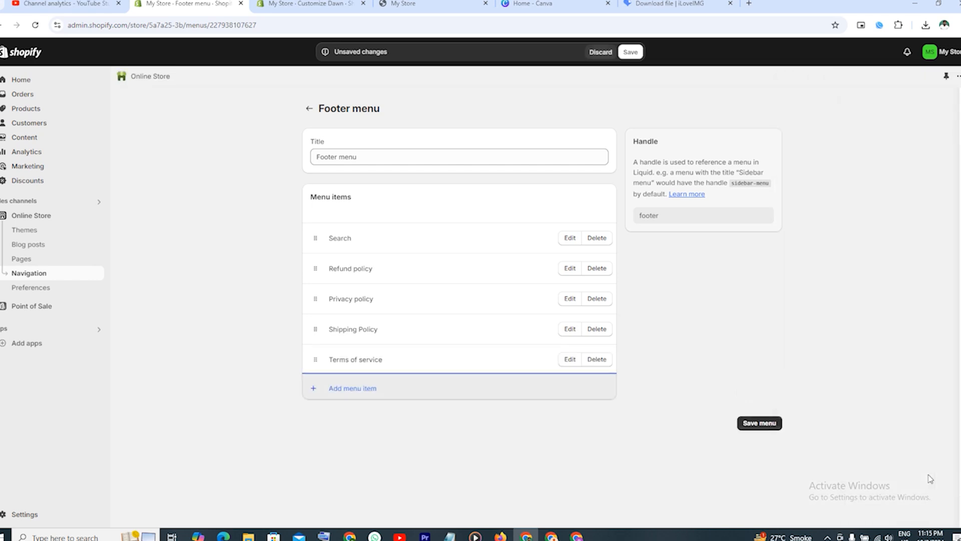
# Step: Add the 'Do not sell or share my personal information' page and Contact to the footer
pyautogui.click(310, 392)
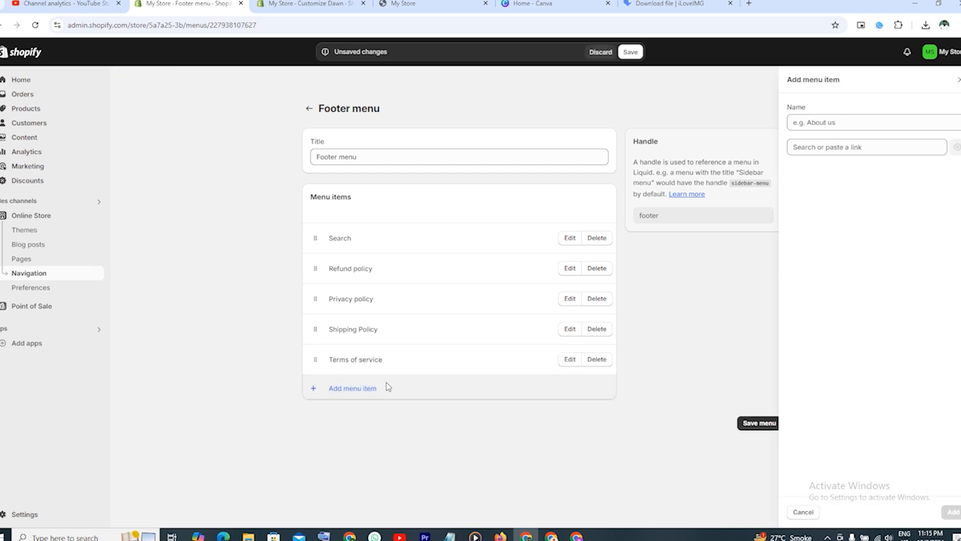
pyautogui.click(819, 147)
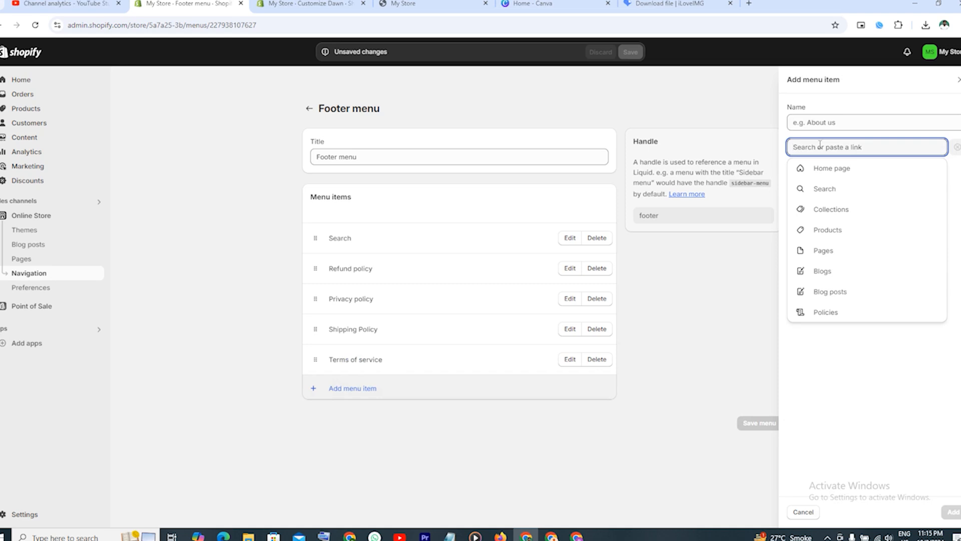
pyautogui.click(841, 254)
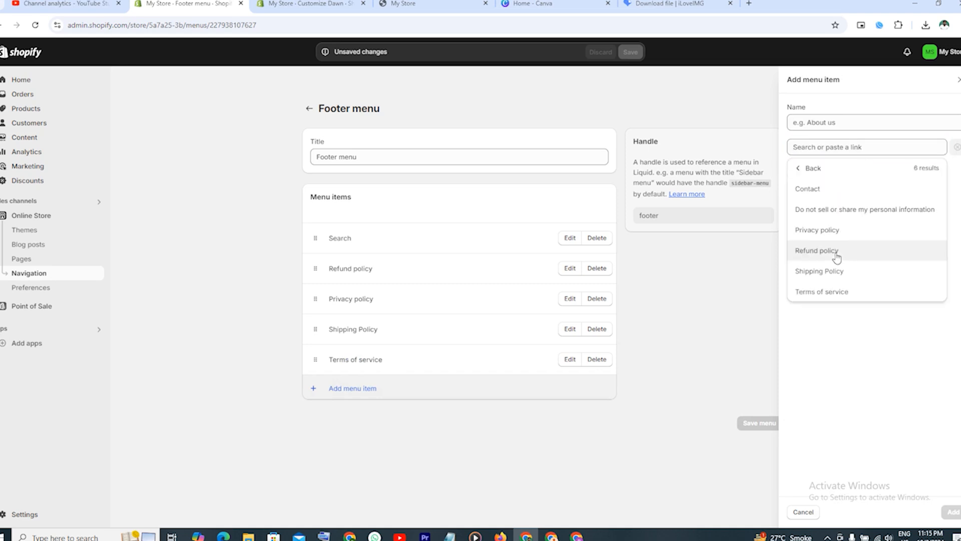
pyautogui.click(830, 209)
pyautogui.click(952, 511)
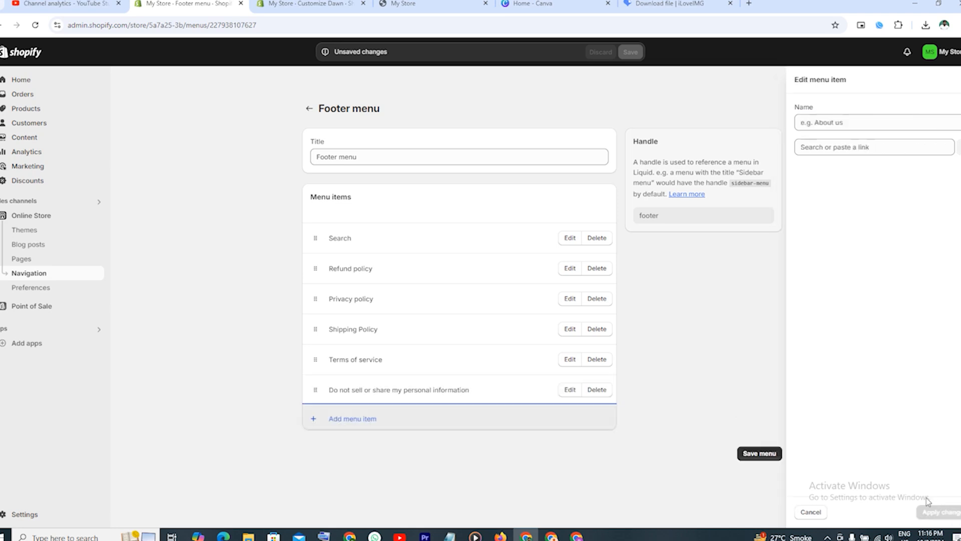
pyautogui.click(323, 421)
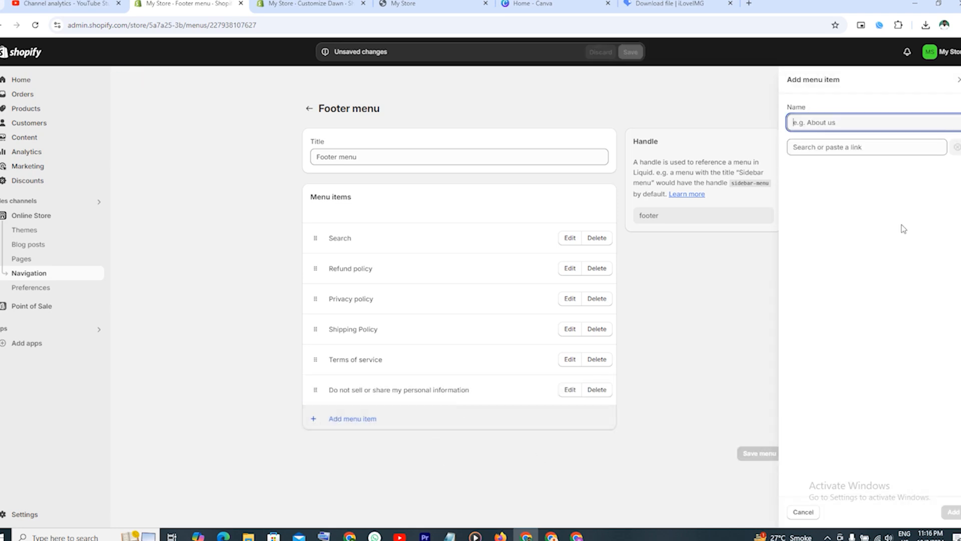
pyautogui.click(851, 147)
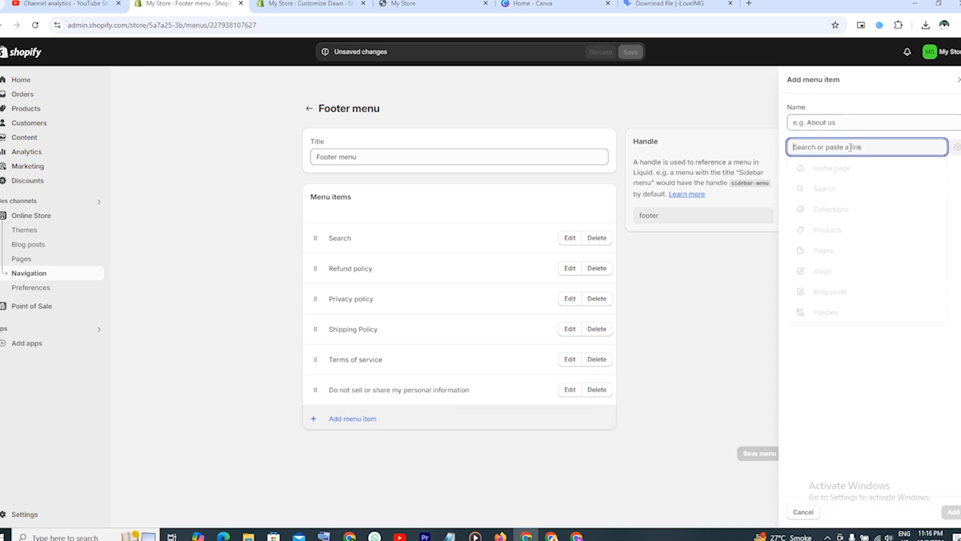
pyautogui.click(842, 250)
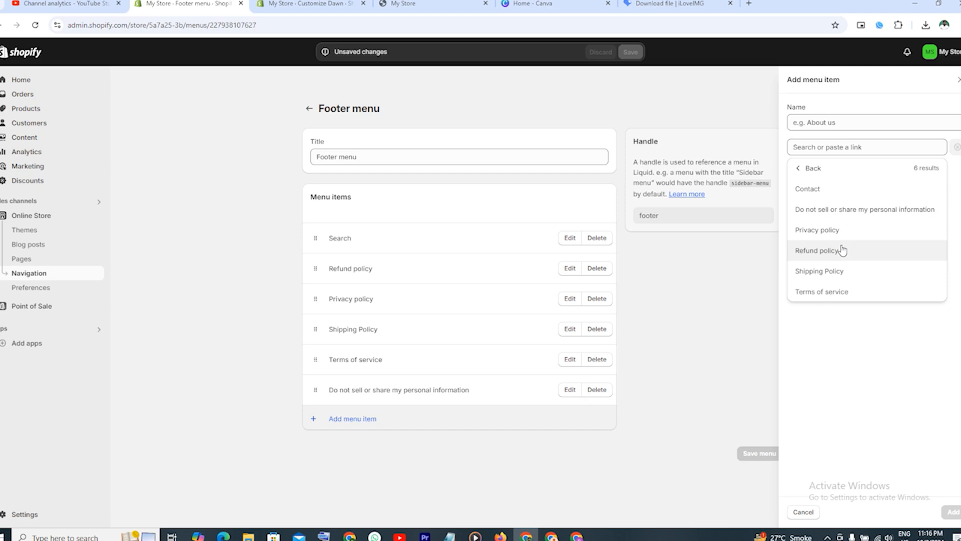
pyautogui.click(821, 188)
pyautogui.click(952, 512)
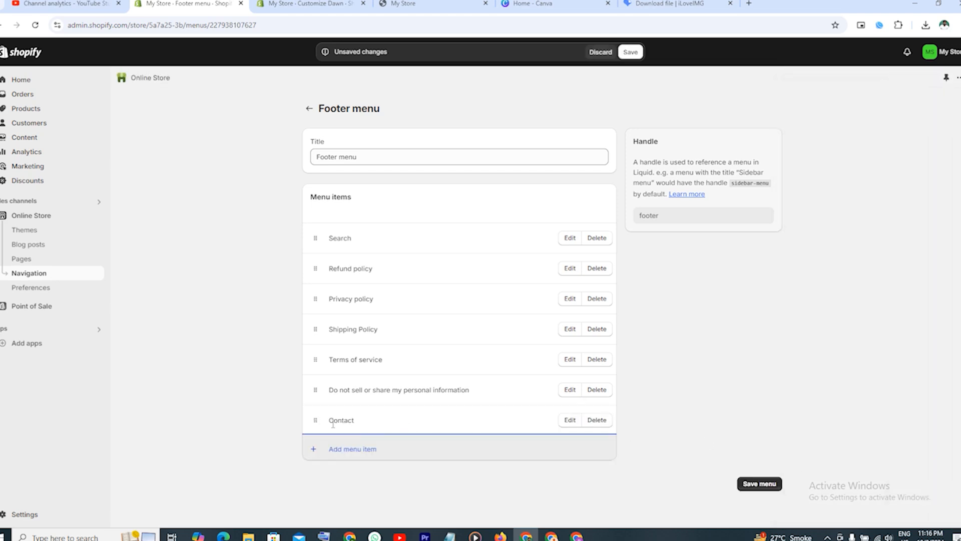
# Step: Move Contact up to just below Search and save the Footer menu
pyautogui.moveTo(317, 422); pyautogui.dragTo(319, 424)
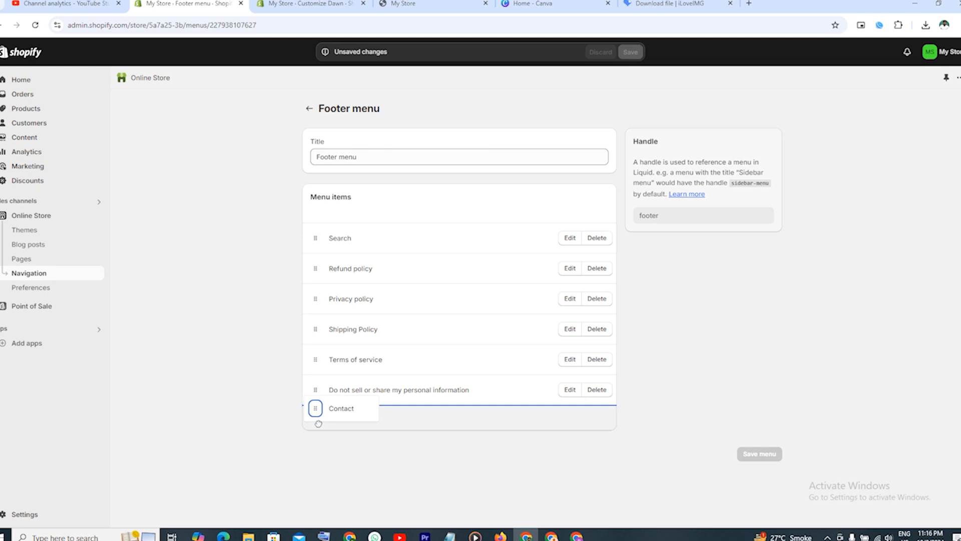
pyautogui.moveTo(318, 424); pyautogui.dragTo(345, 299)
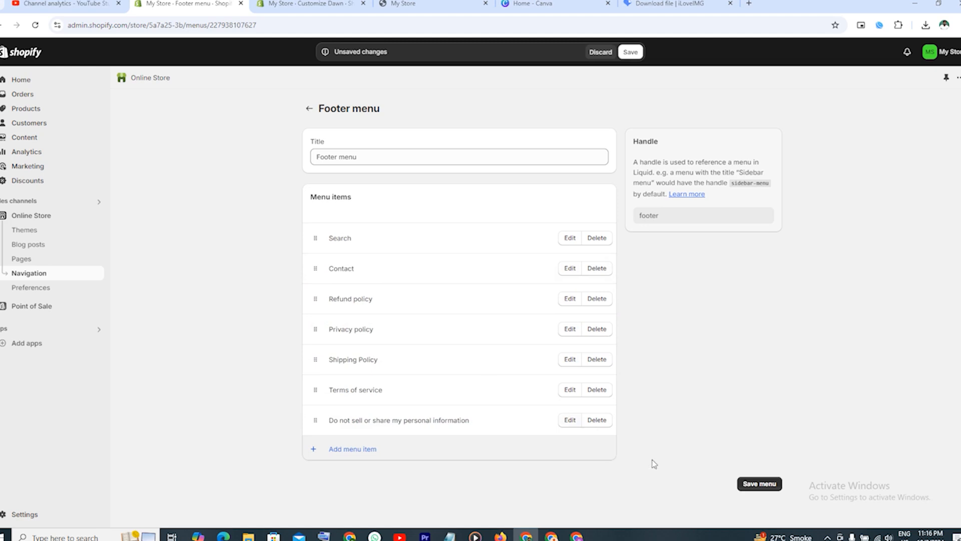
pyautogui.click(755, 484)
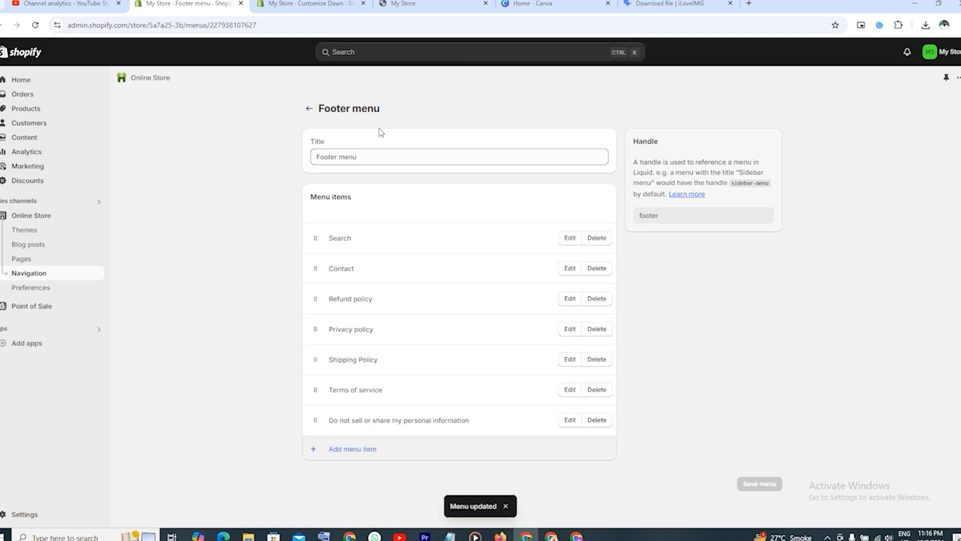
pyautogui.click(310, 109)
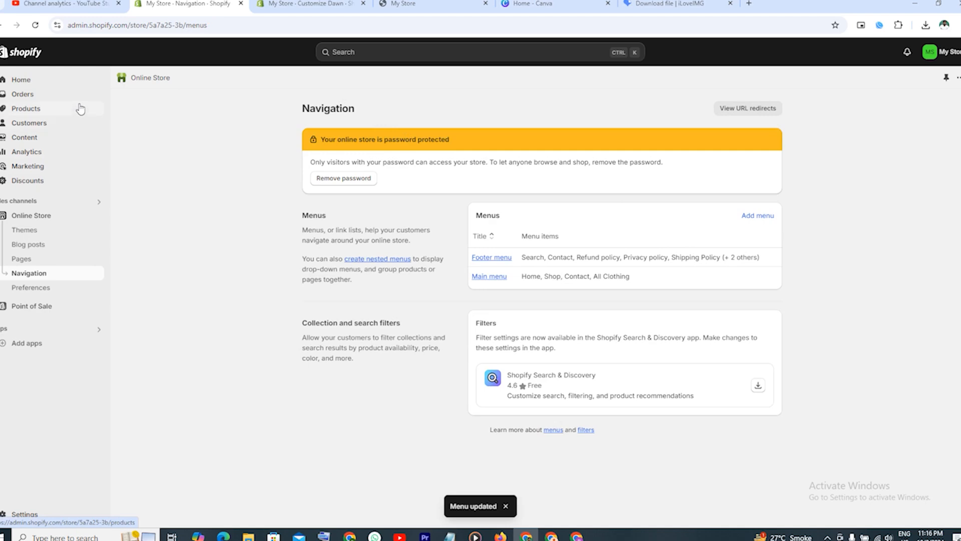
# Step: Open the live storefront and scroll down to check the footer Quick links and heading
pyautogui.click(95, 217)
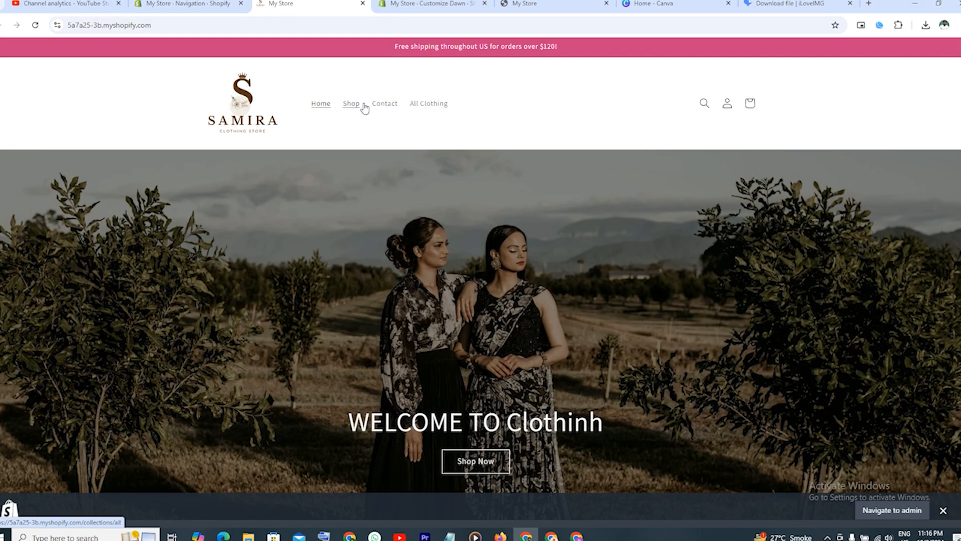
pyautogui.scroll(-14, 452, 107)
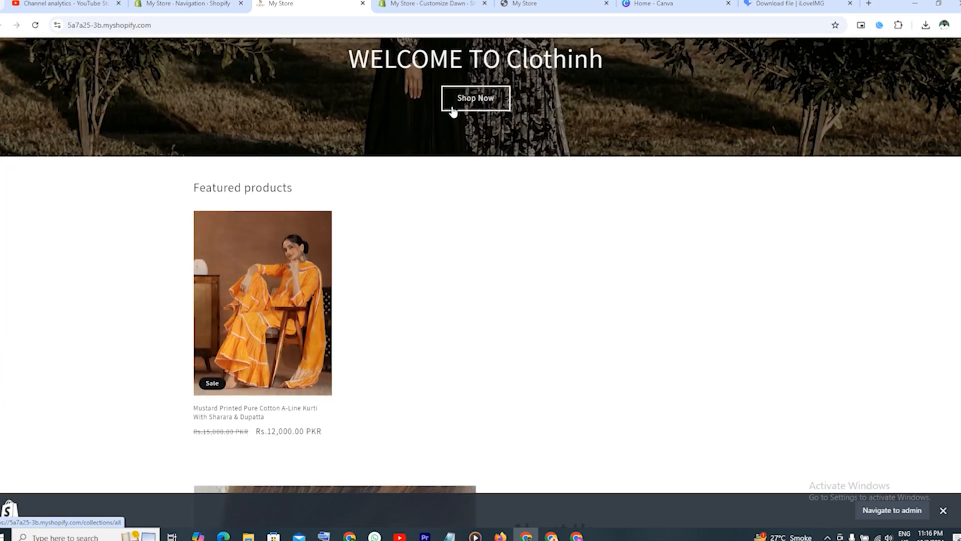
pyautogui.scroll(-15, 453, 111)
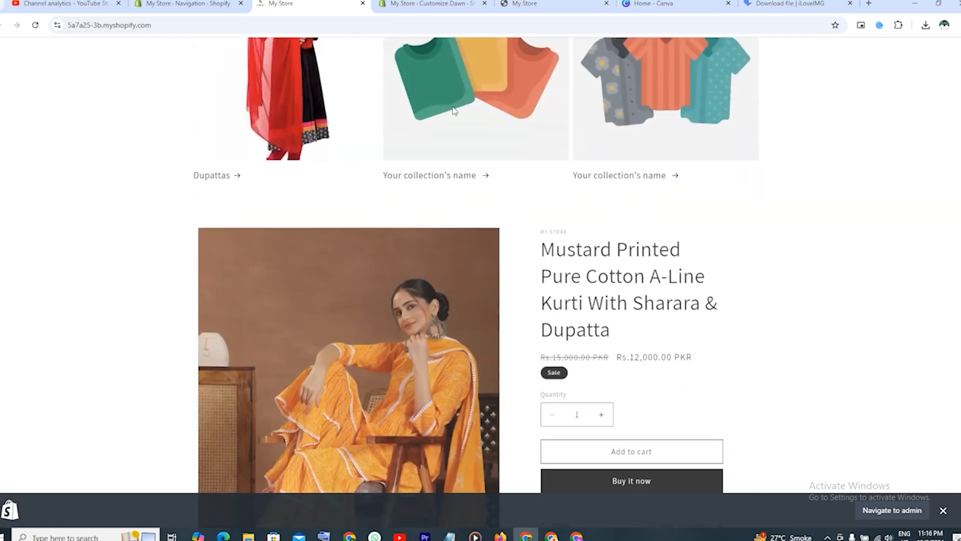
pyautogui.scroll(-12, 453, 111)
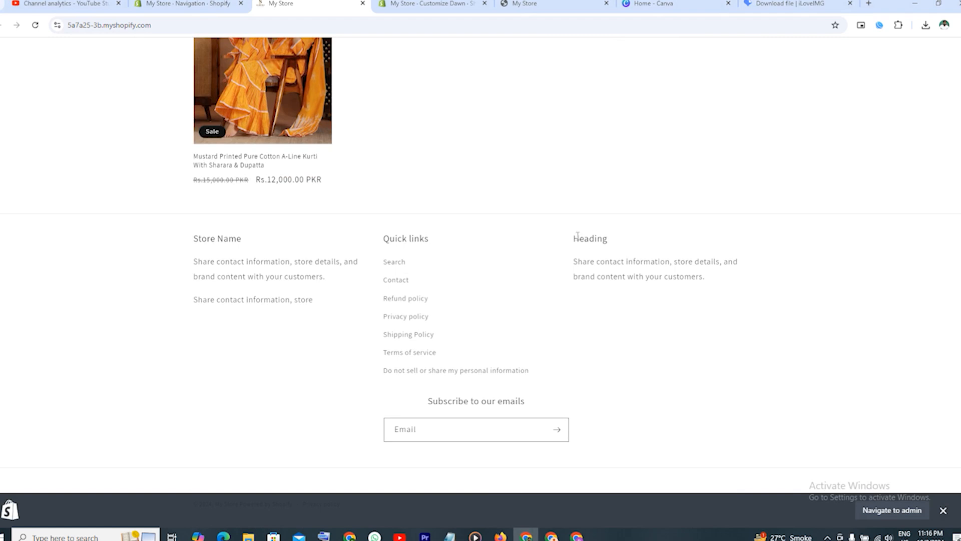
pyautogui.moveTo(605, 236); pyautogui.dragTo(633, 278)
pyautogui.click(317, 272)
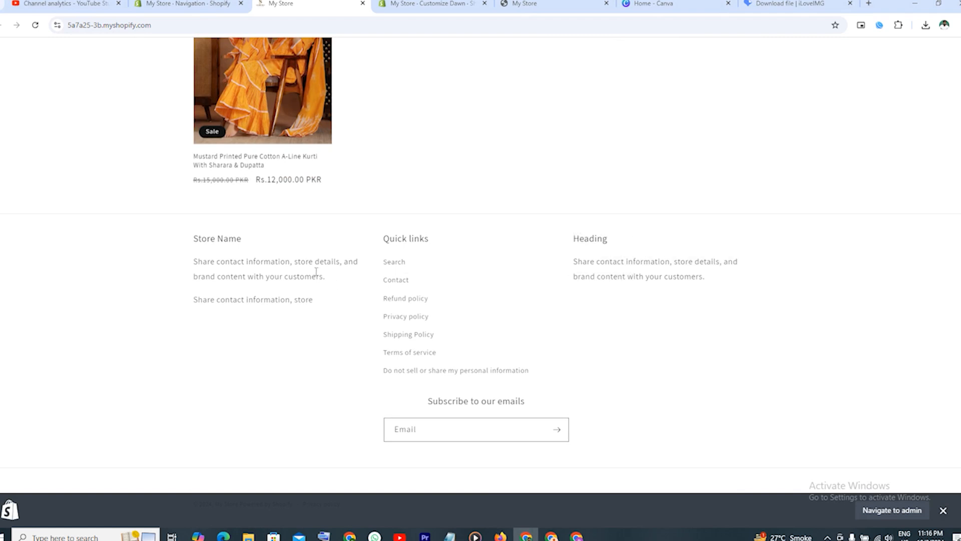
# Step: Inspect the footer Heading block's placeholder Heading and Subtext in Dawn's editor, then exit to Themes
pyautogui.click(135, 7)
pyautogui.click(394, 4)
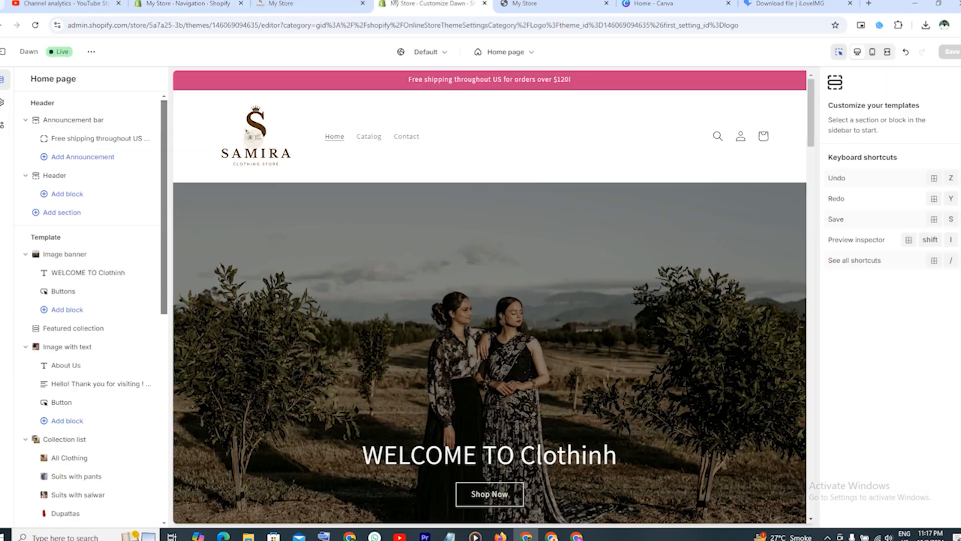
pyautogui.scroll(-8, 124, 390)
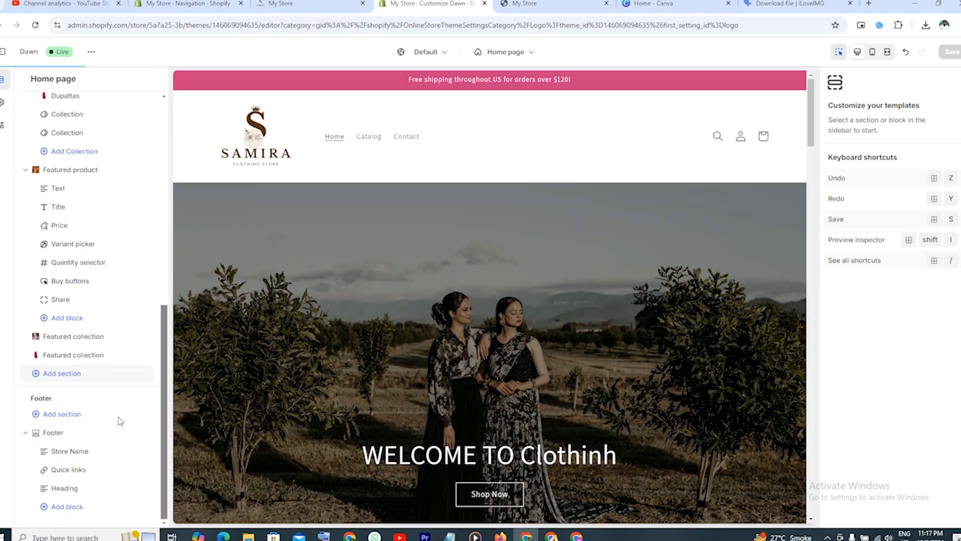
pyautogui.click(107, 488)
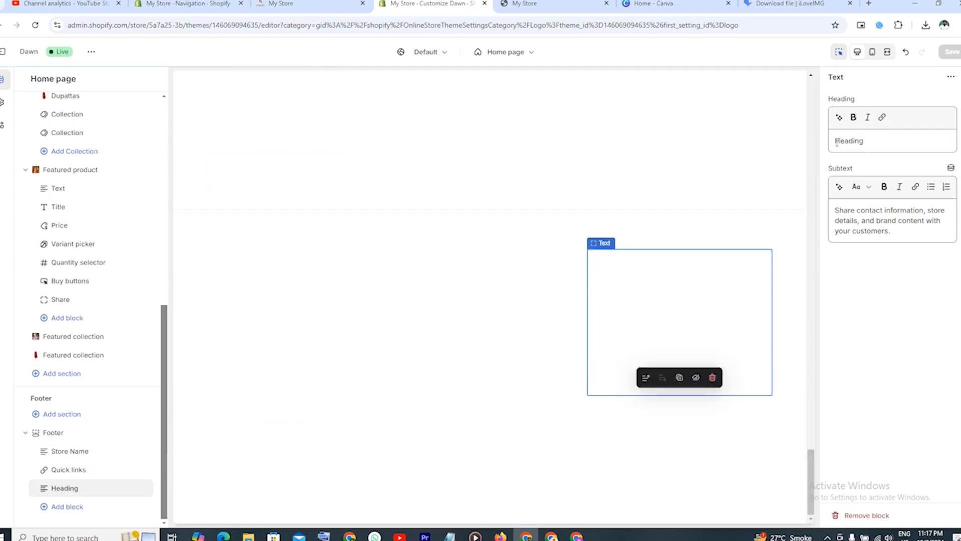
pyautogui.doubleClick(834, 142)
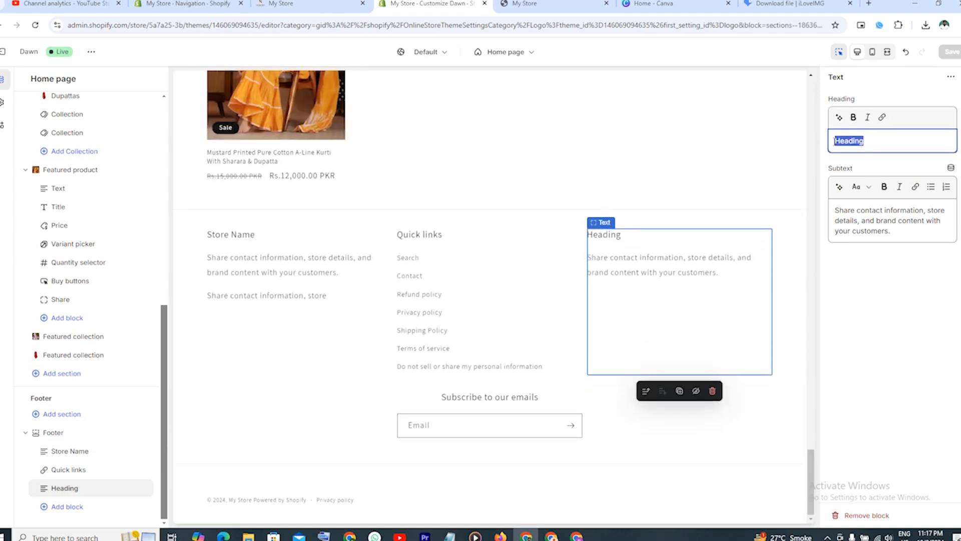
pyautogui.click(833, 141)
pyautogui.moveTo(835, 210); pyautogui.dragTo(900, 232)
pyautogui.click(894, 230)
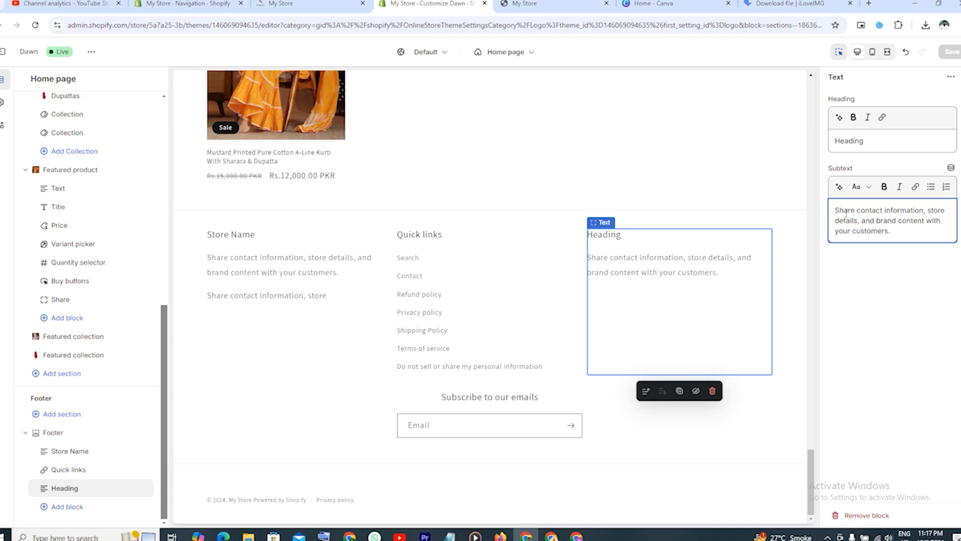
pyautogui.moveTo(835, 210); pyautogui.dragTo(908, 235)
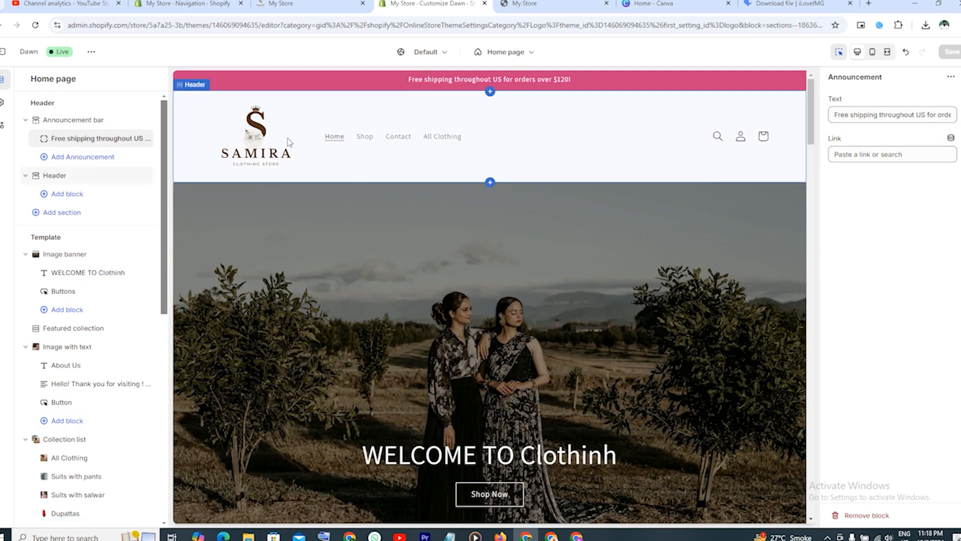
pyautogui.click(4, 53)
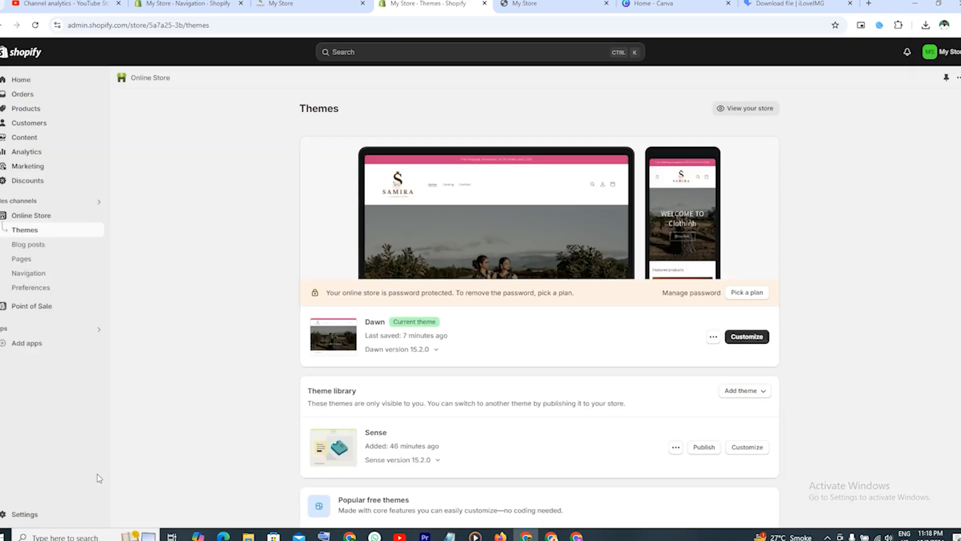
# Step: In General settings, change the store name from My Store to Samira and save
pyautogui.click(55, 517)
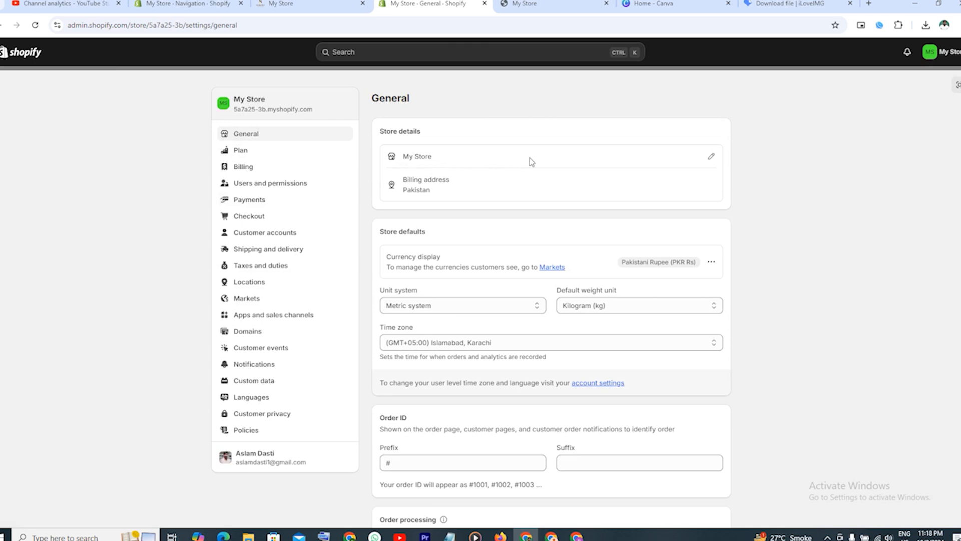
pyautogui.click(711, 157)
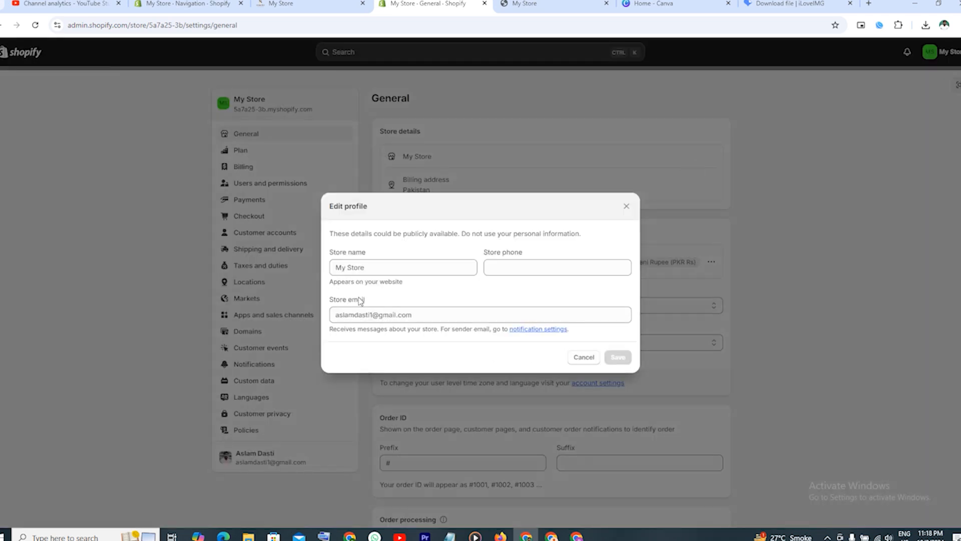
pyautogui.moveTo(369, 274); pyautogui.dragTo(319, 271)
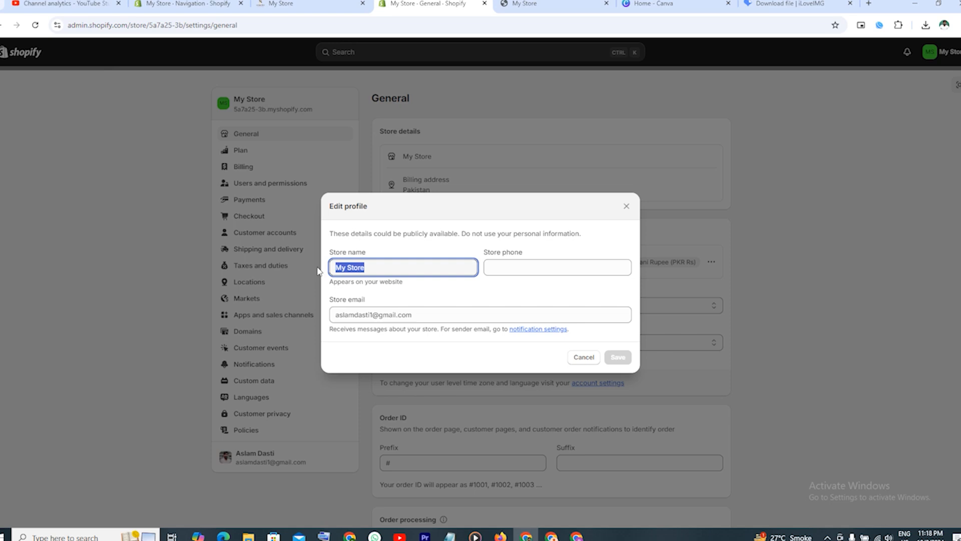
pyautogui.write('Samira')
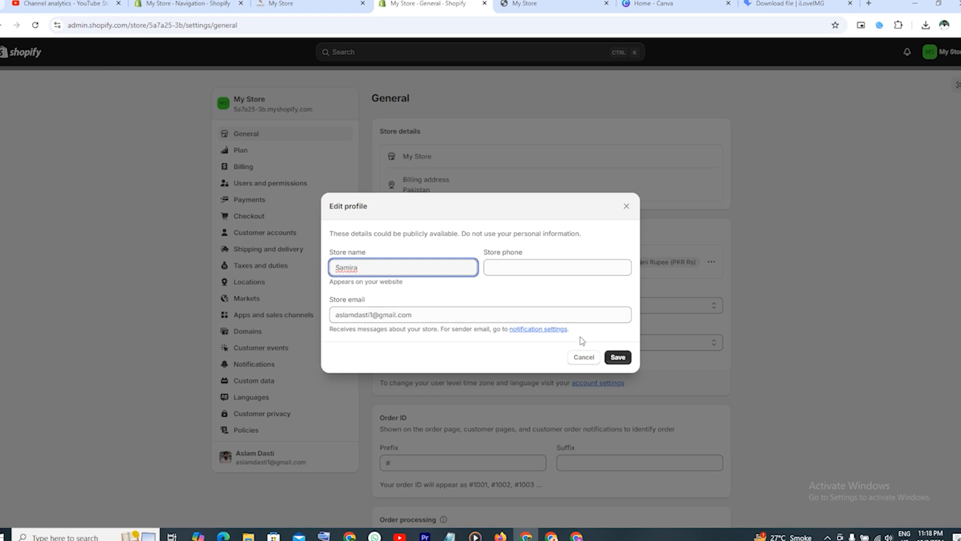
pyautogui.click(619, 357)
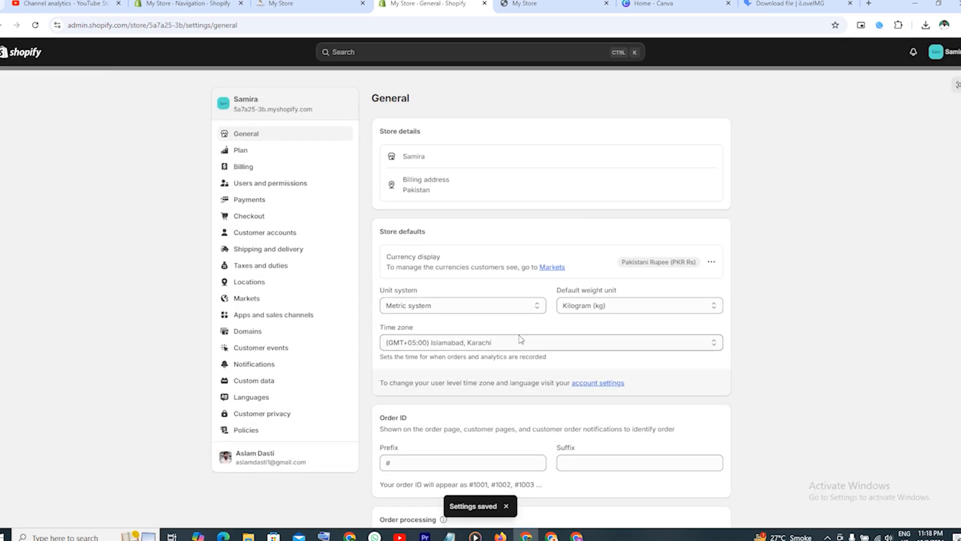
pyautogui.scroll(-3, 520, 340)
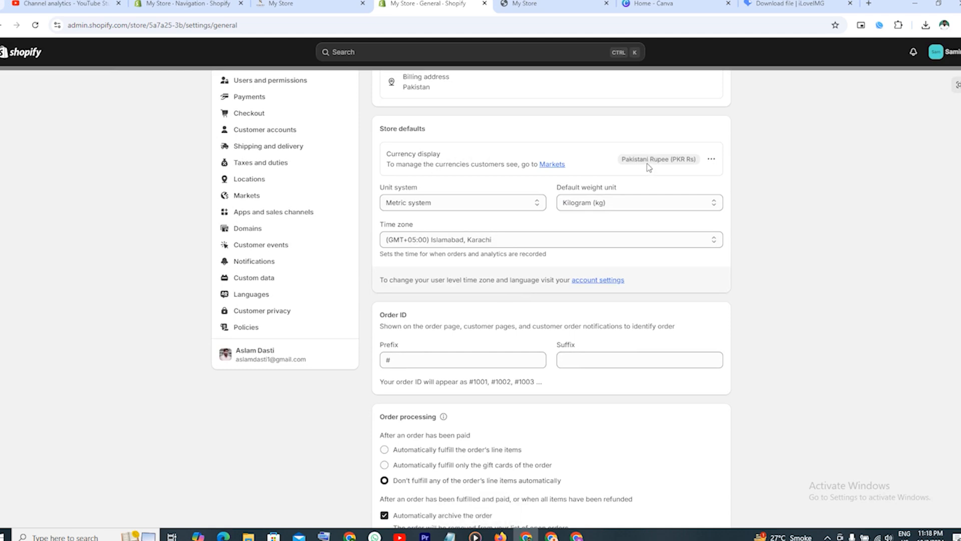
pyautogui.scroll(3, 646, 163)
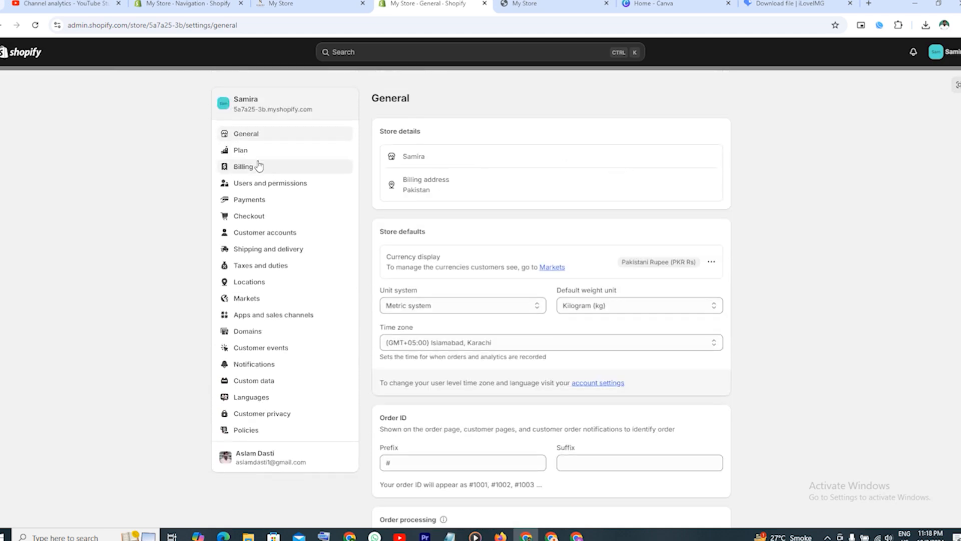
# Step: Select the Basic plan and submit the subscription form without card details
pyautogui.click(252, 157)
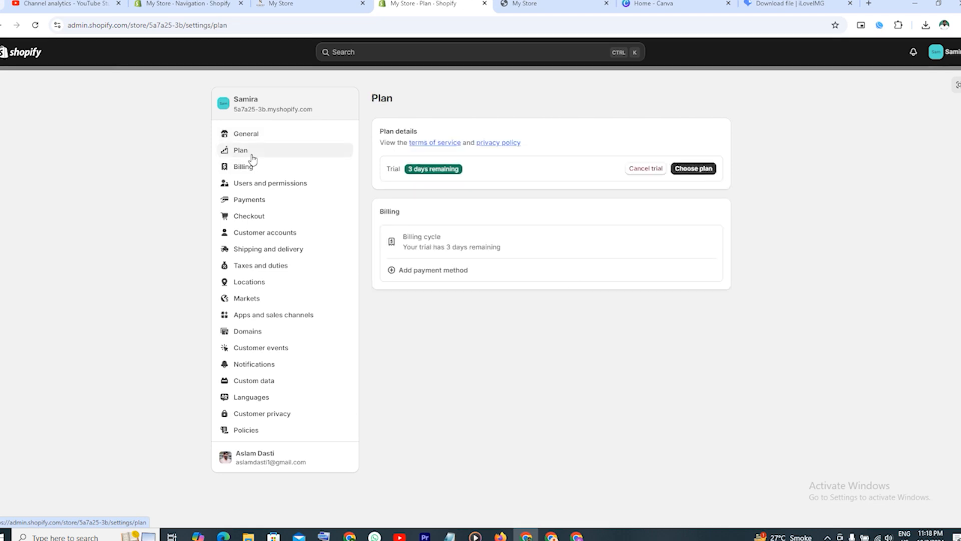
pyautogui.click(690, 170)
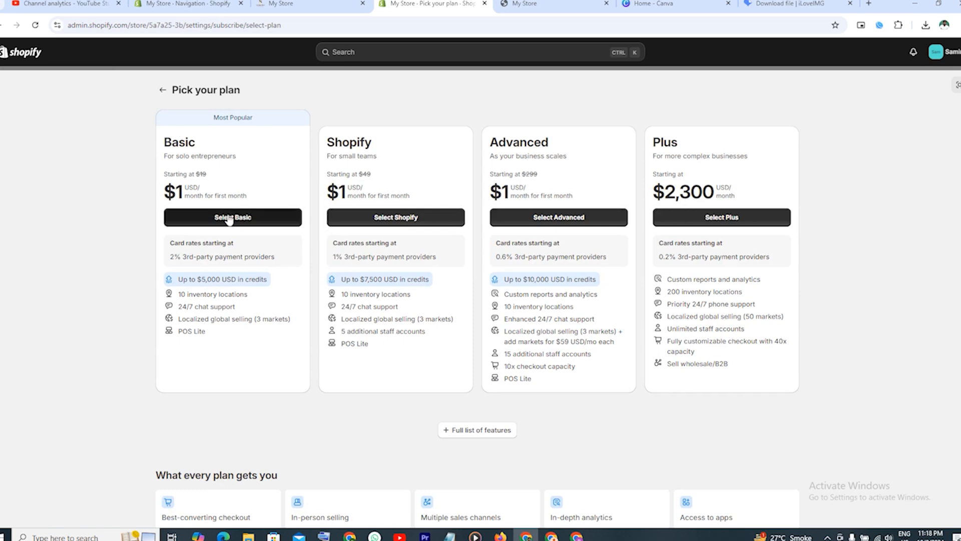
pyautogui.click(255, 221)
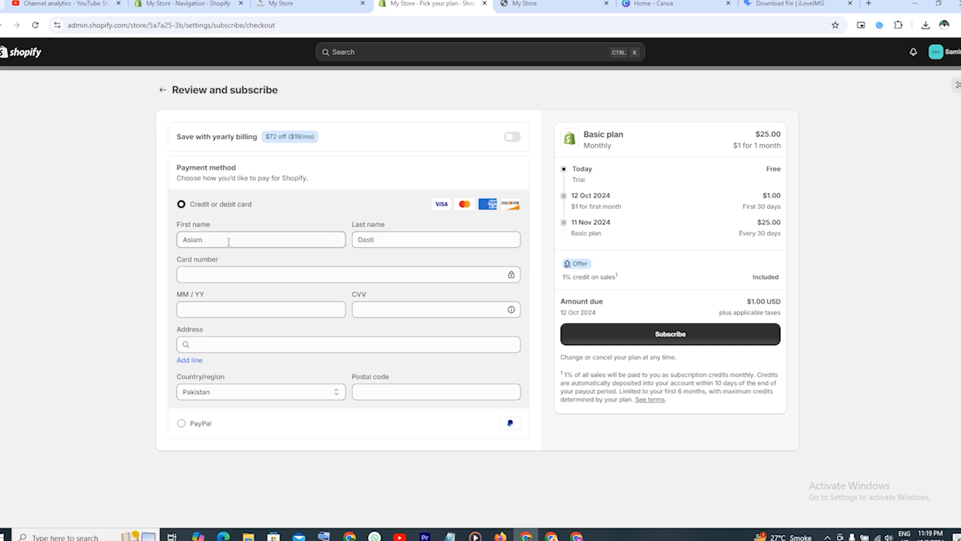
pyautogui.moveTo(204, 239); pyautogui.dragTo(182, 239)
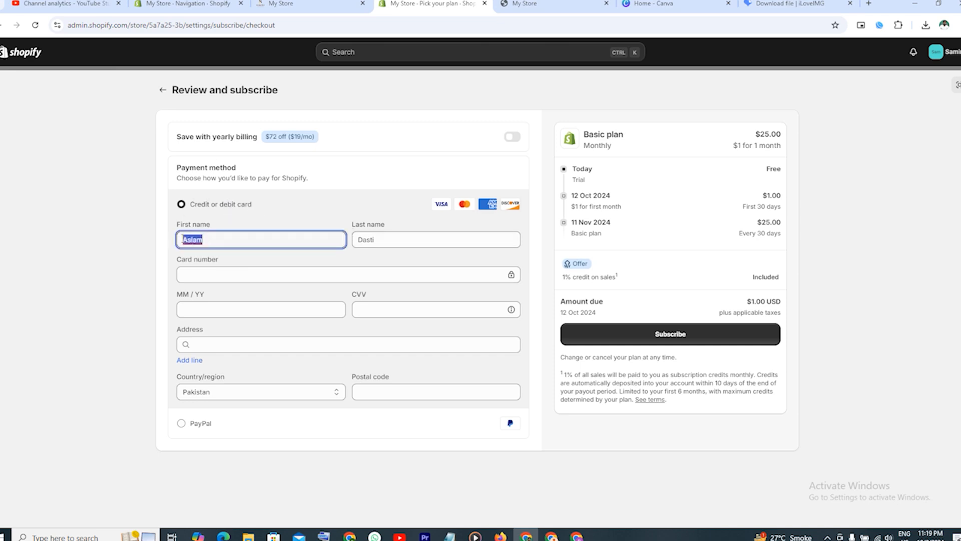
pyautogui.click(373, 243)
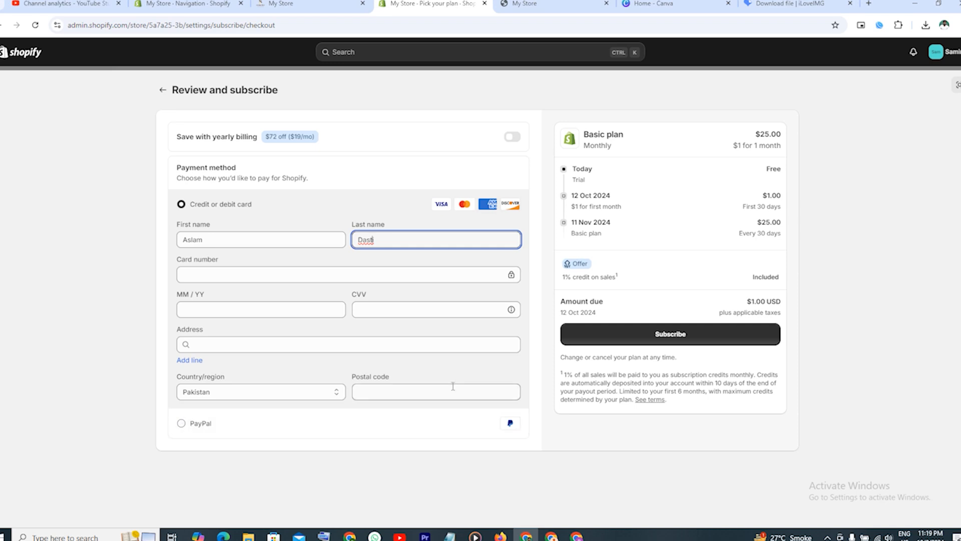
pyautogui.click(661, 338)
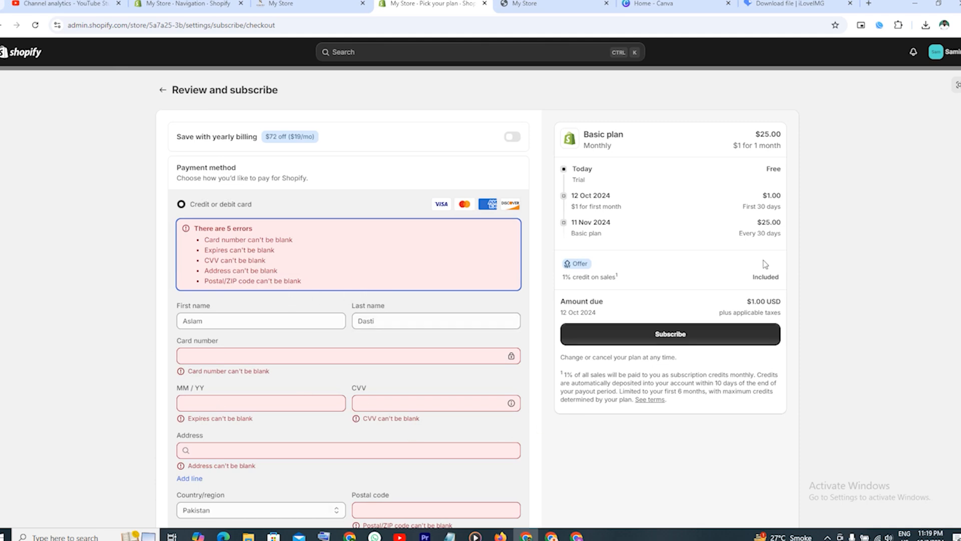
# Step: Abandon the unpaid plan checkout and return to the admin Home page
pyautogui.click(162, 90)
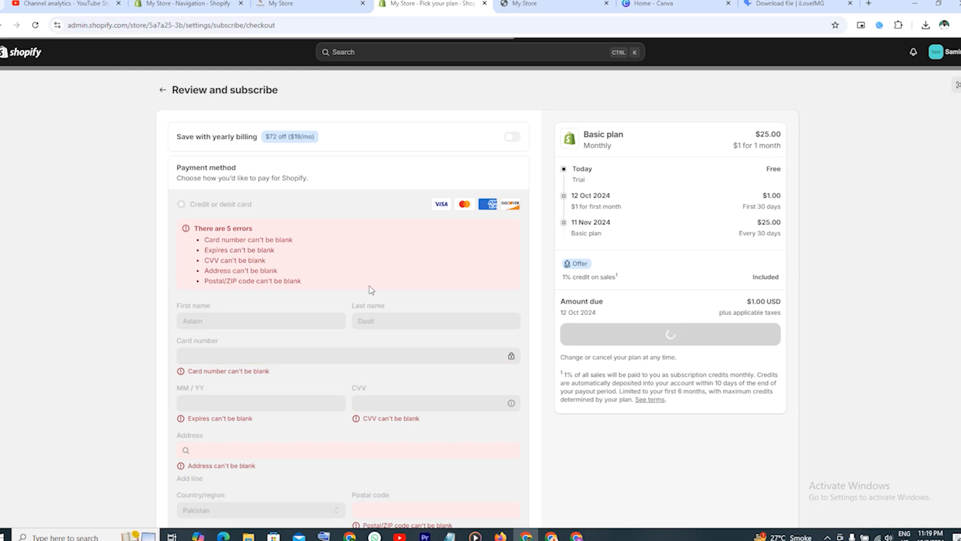
pyautogui.click(163, 91)
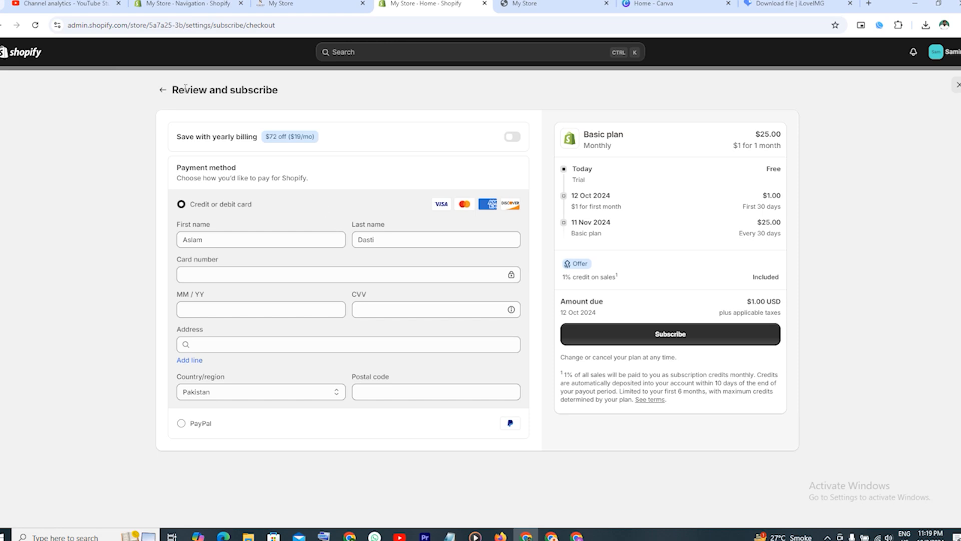
pyautogui.click(163, 90)
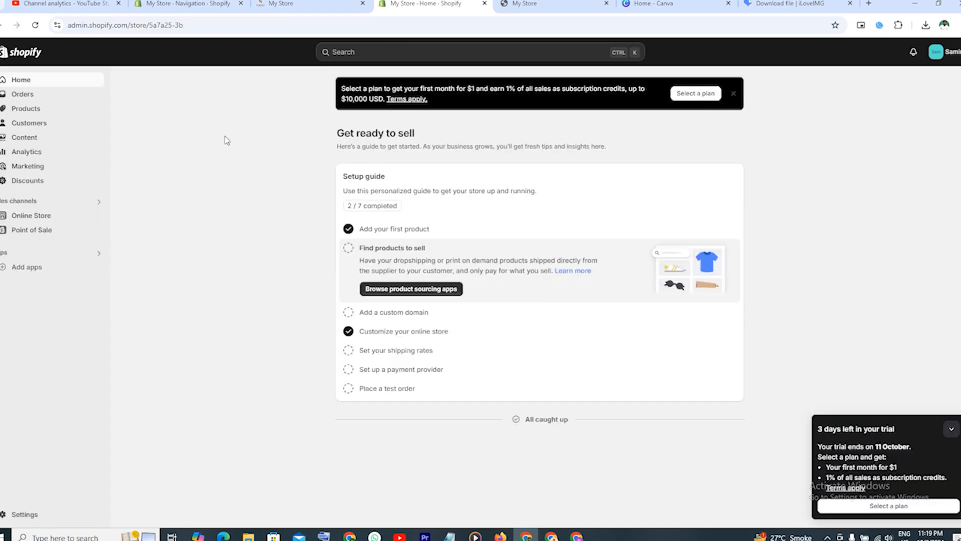
# Step: Look through Billing and Users and permissions settings, then open Payments
pyautogui.click(24, 514)
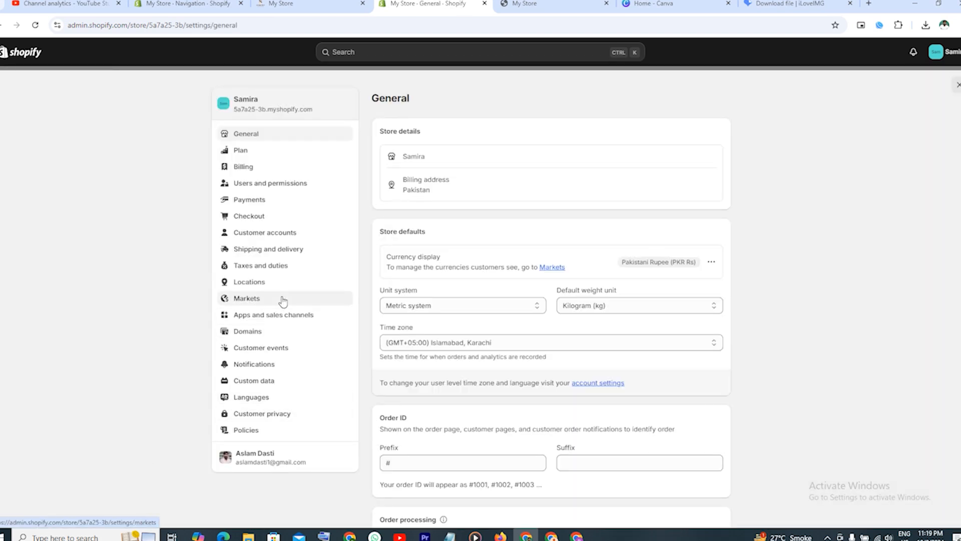
pyautogui.click(243, 170)
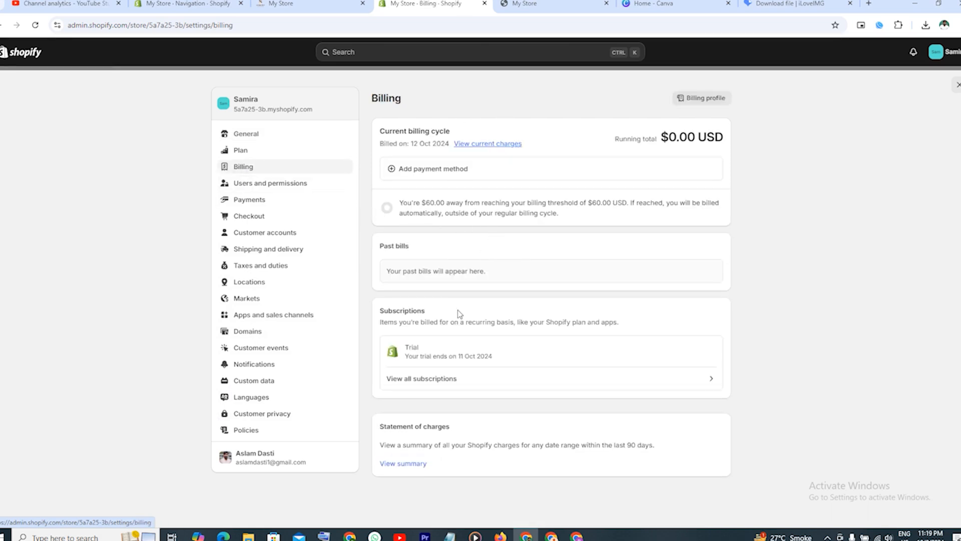
pyautogui.click(270, 186)
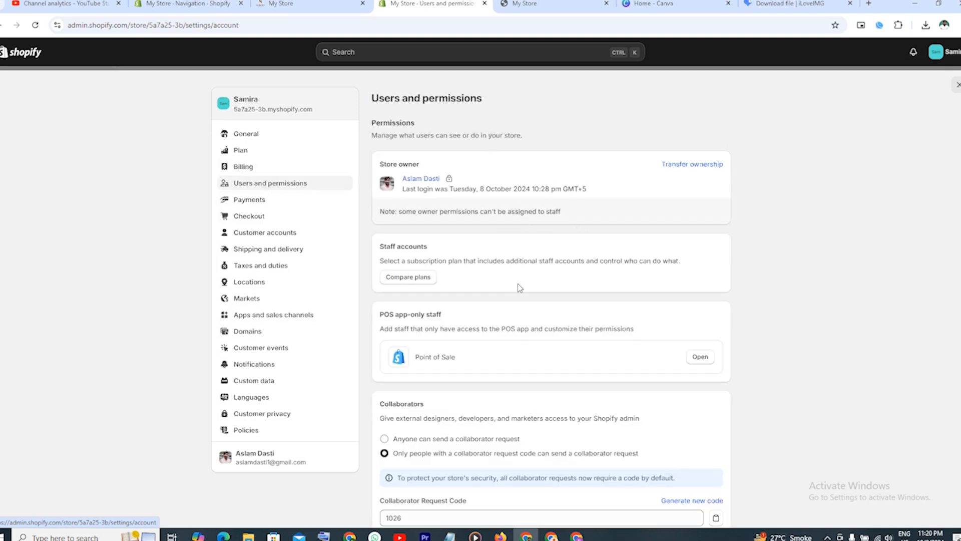
pyautogui.click(251, 202)
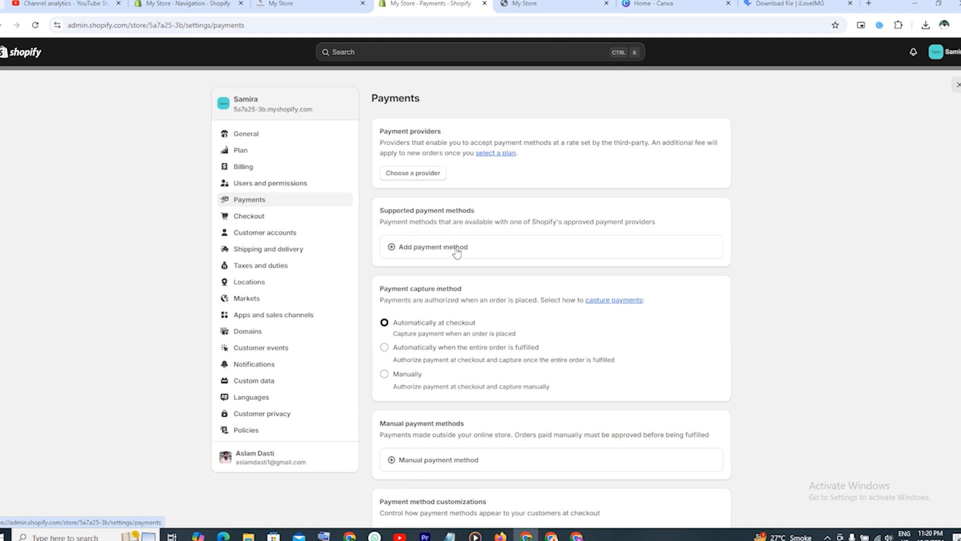
# Step: Browse third-party payment providers such as Bogus Gateway, Adyen, Integration-UseePay and ONERWAY
pyautogui.click(406, 173)
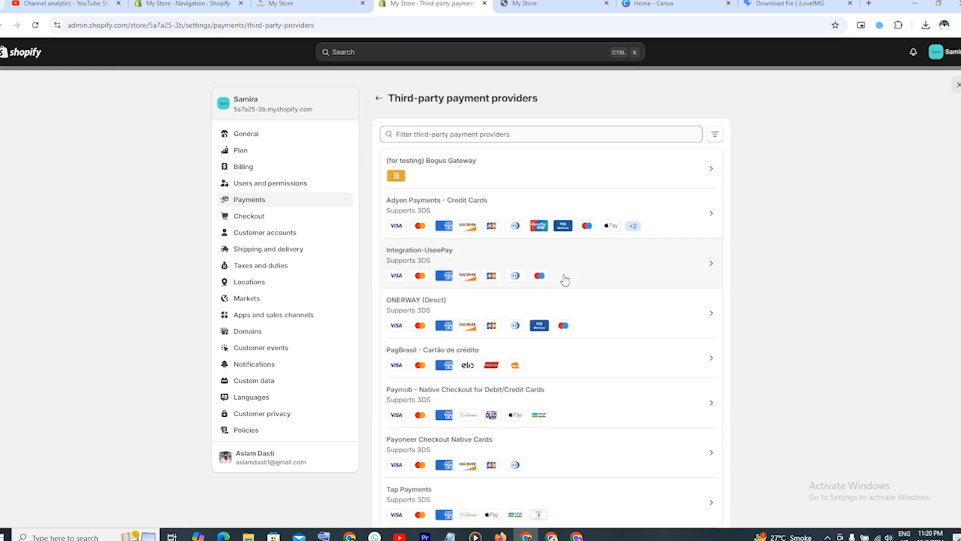
pyautogui.scroll(-5, 564, 277)
pyautogui.scroll(5, 564, 277)
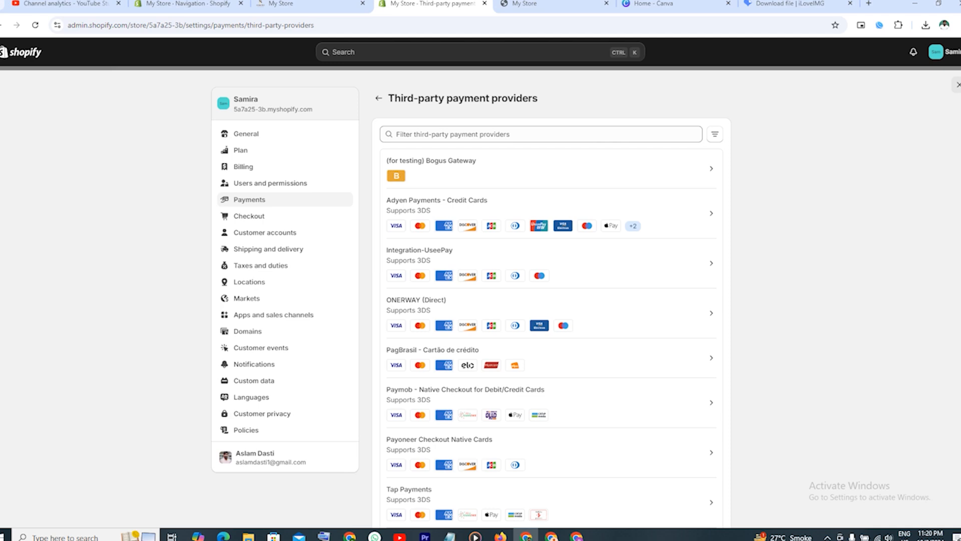
# Step: Activate Cash on Delivery (COD) under Manual payment methods on the Payments settings page
pyautogui.click(380, 99)
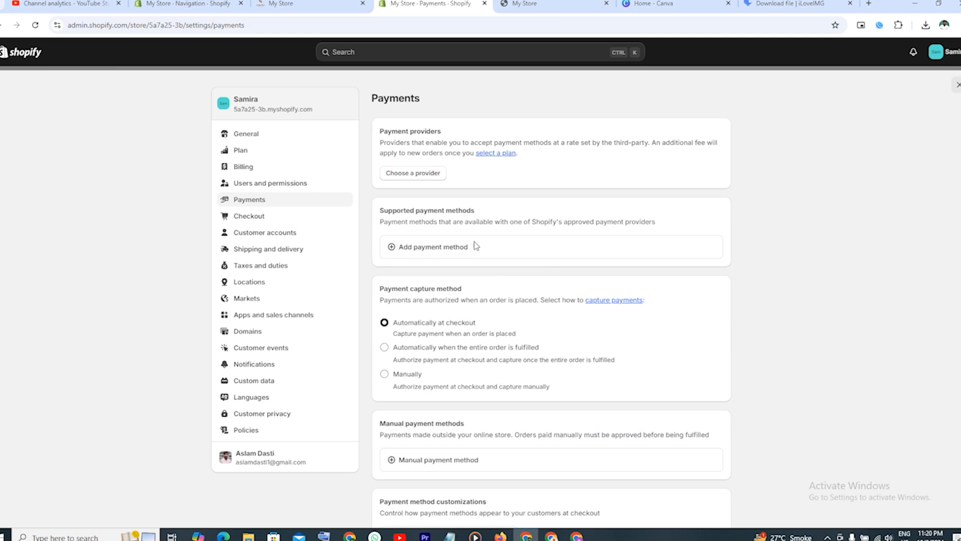
pyautogui.scroll(-4, 510, 300)
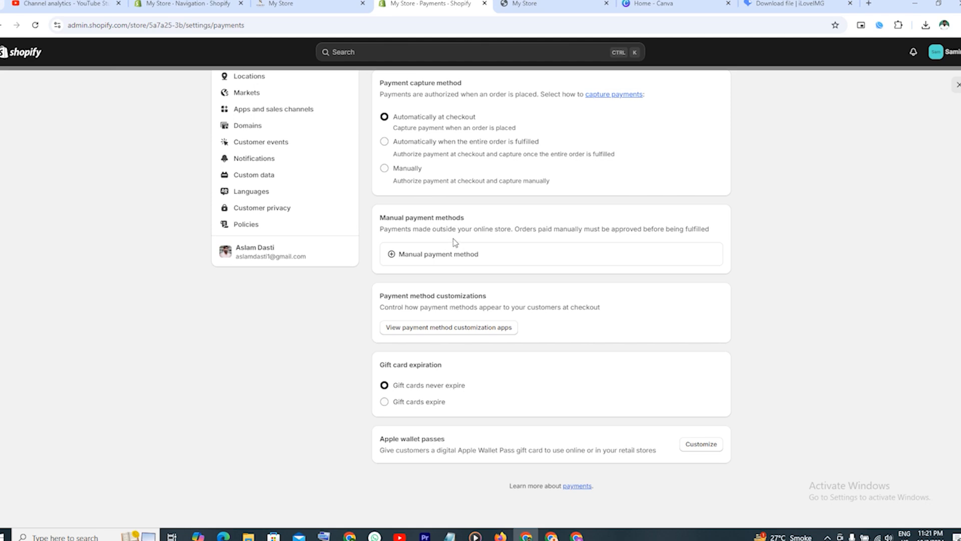
pyautogui.click(429, 259)
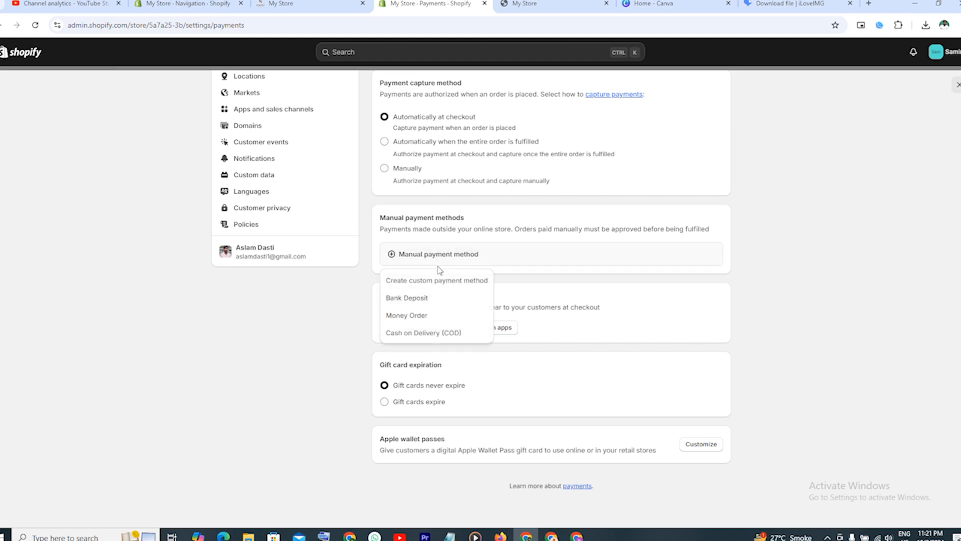
pyautogui.click(421, 333)
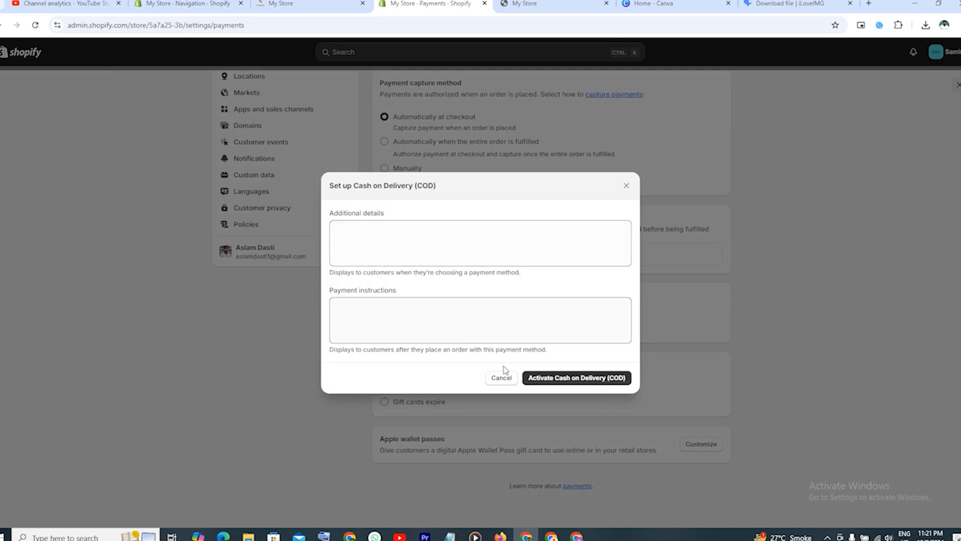
pyautogui.click(588, 383)
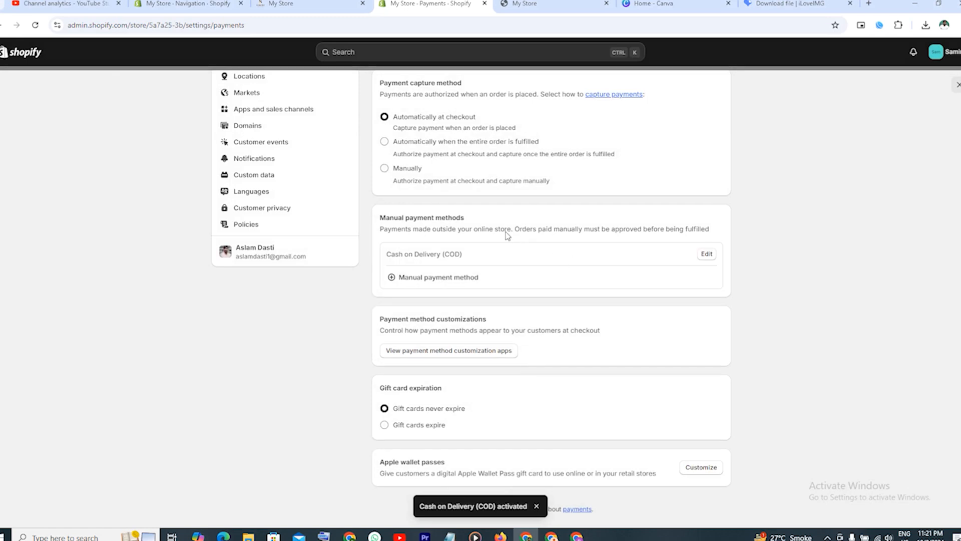
pyautogui.scroll(4, 500, 293)
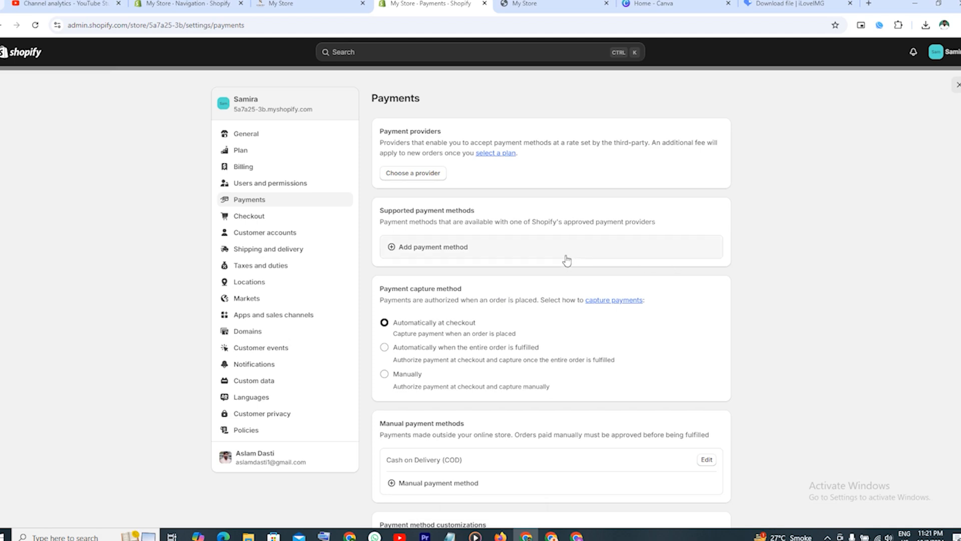
# Step: Look through the Checkout, Customer accounts and Shipping and delivery settings
pyautogui.click(269, 219)
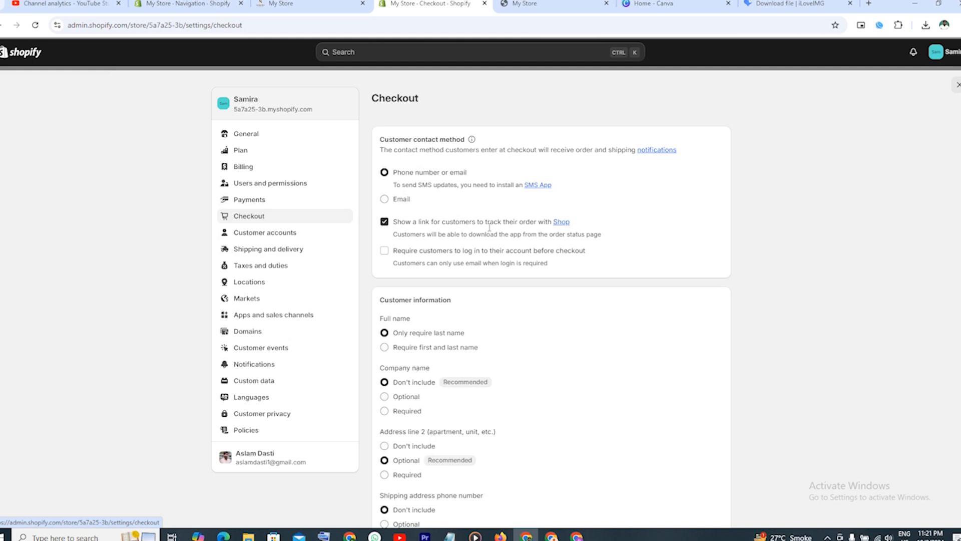
pyautogui.click(268, 235)
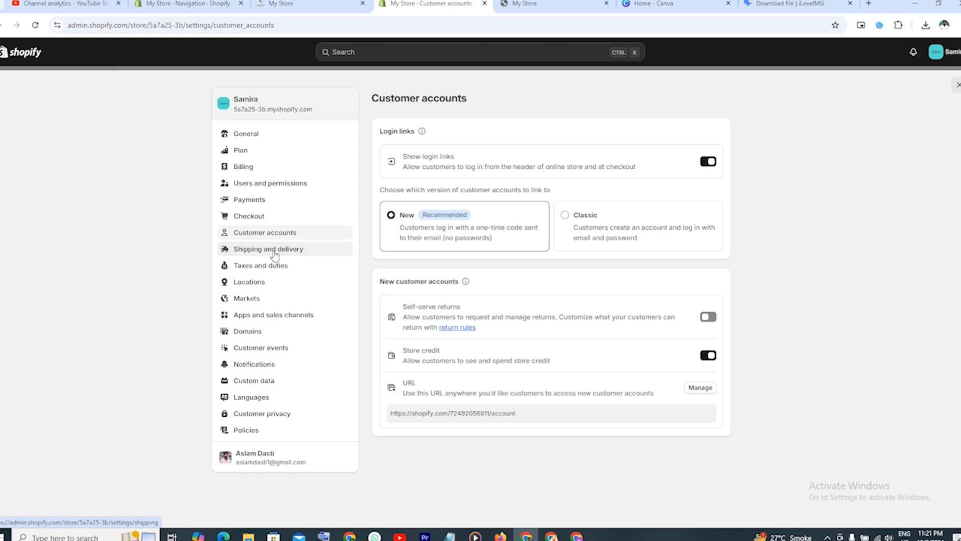
pyautogui.click(275, 255)
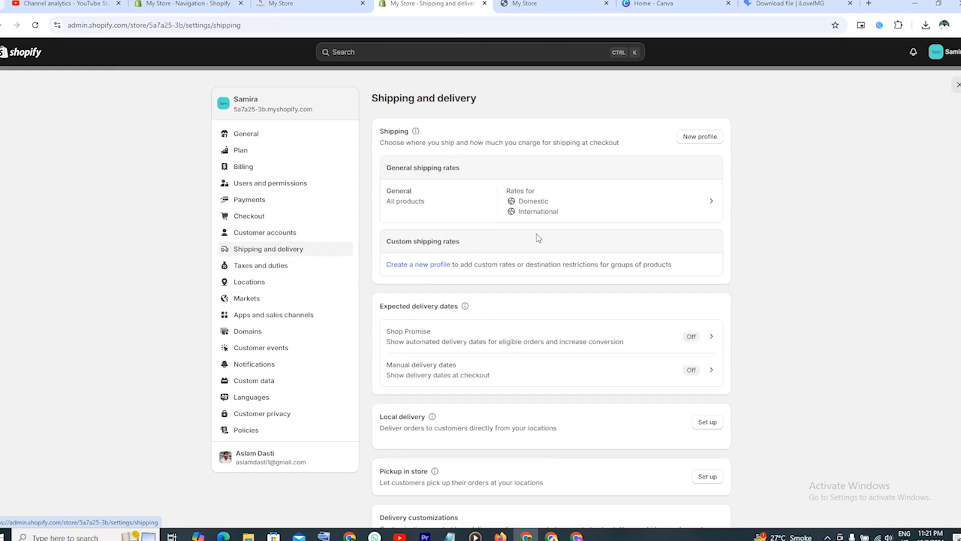
pyautogui.scroll(-1, 537, 237)
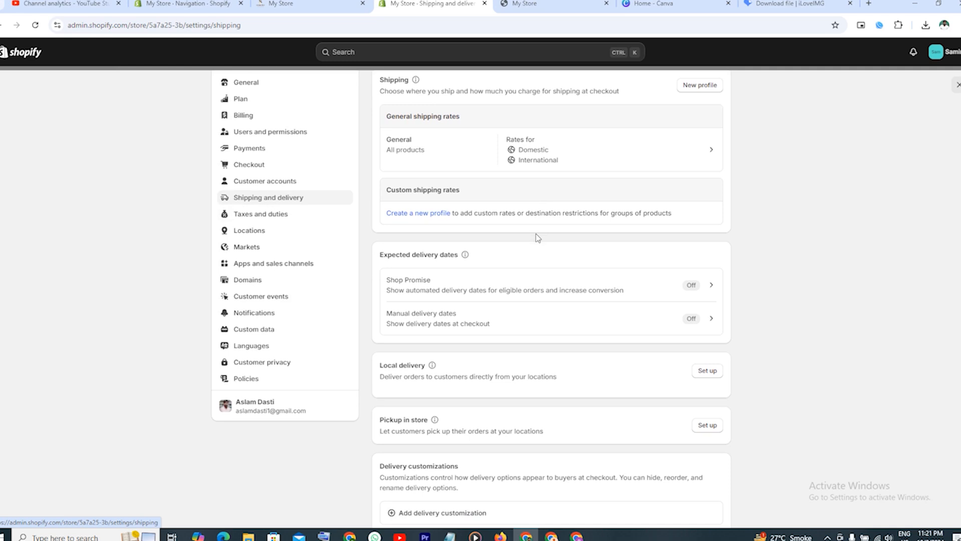
pyautogui.scroll(-2, 536, 233)
pyautogui.scroll(3, 537, 236)
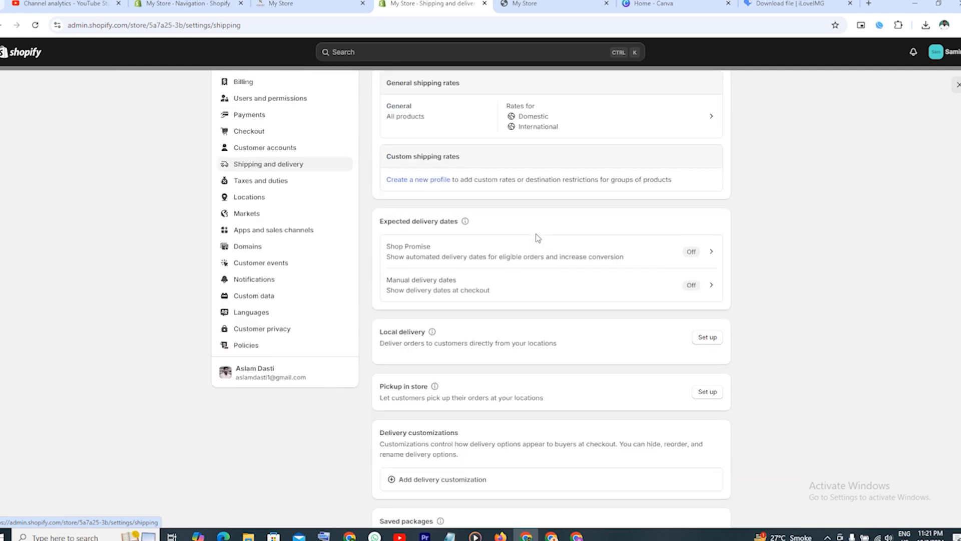
# Step: Review Taxes and duties, Locations, Markets and Apps settings, ending on the Domains page
pyautogui.click(269, 271)
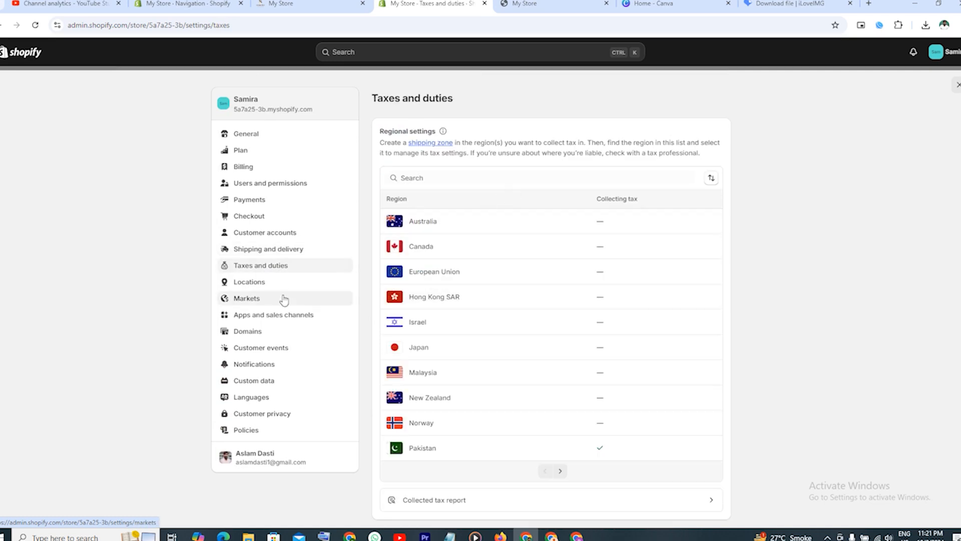
pyautogui.click(258, 287)
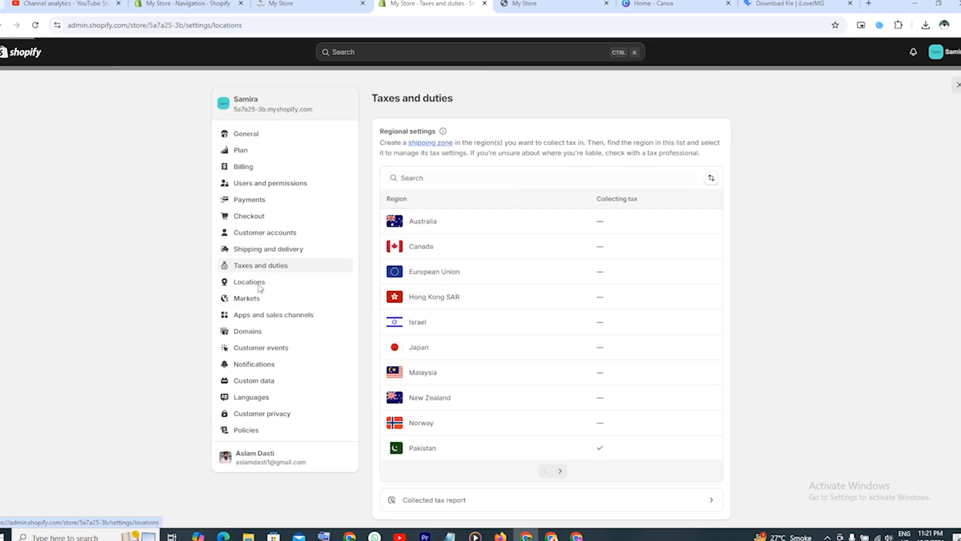
pyautogui.click(253, 300)
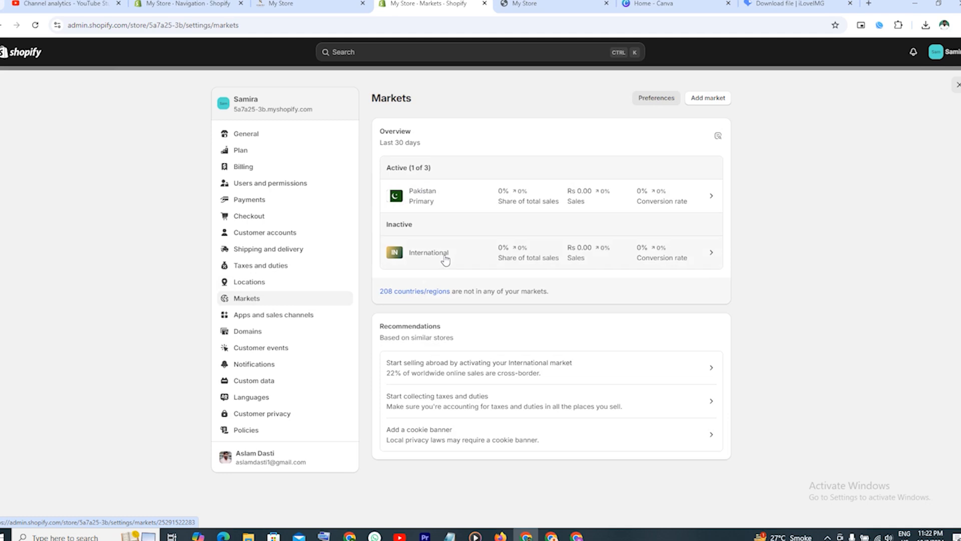
pyautogui.click(298, 321)
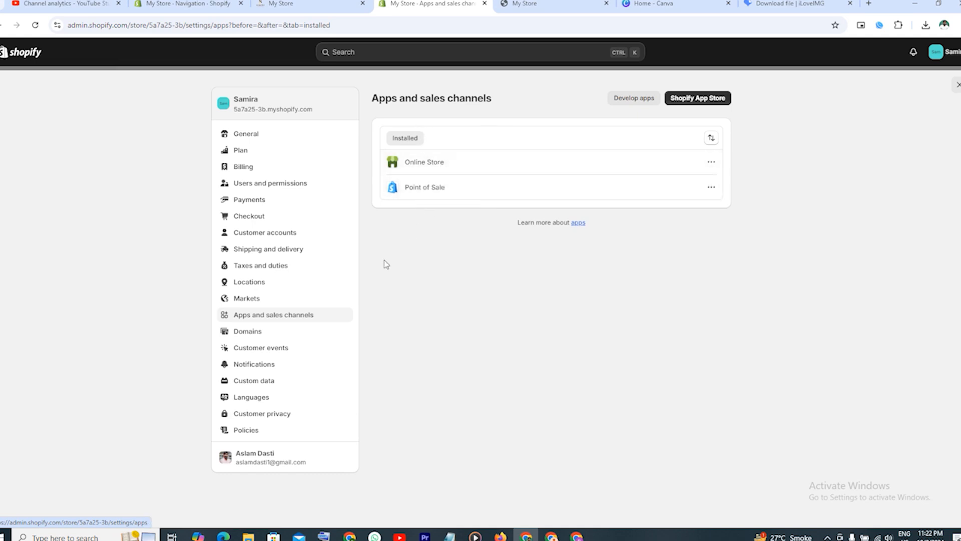
pyautogui.click(259, 333)
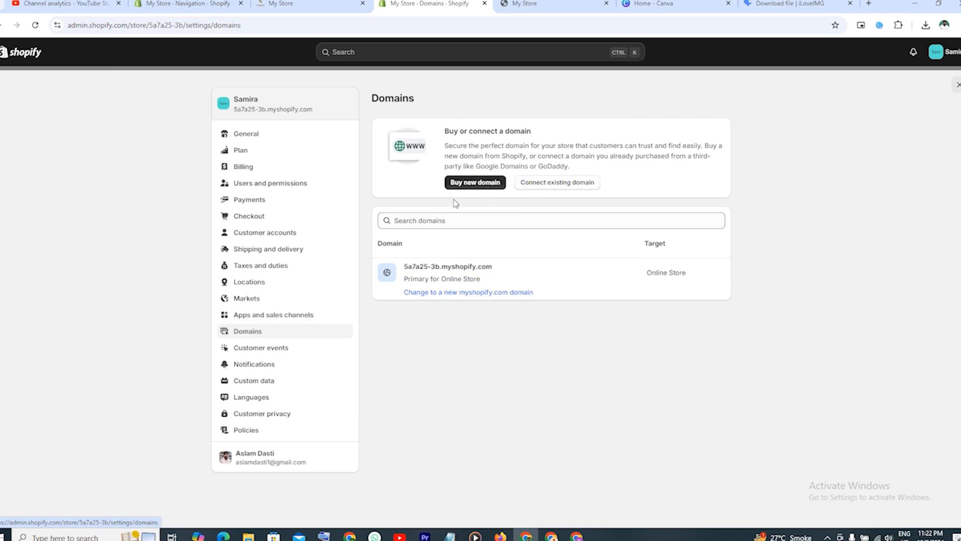
# Step: Start connecting an existing domain, then select the Canva tab's web address to replace it
pyautogui.click(555, 184)
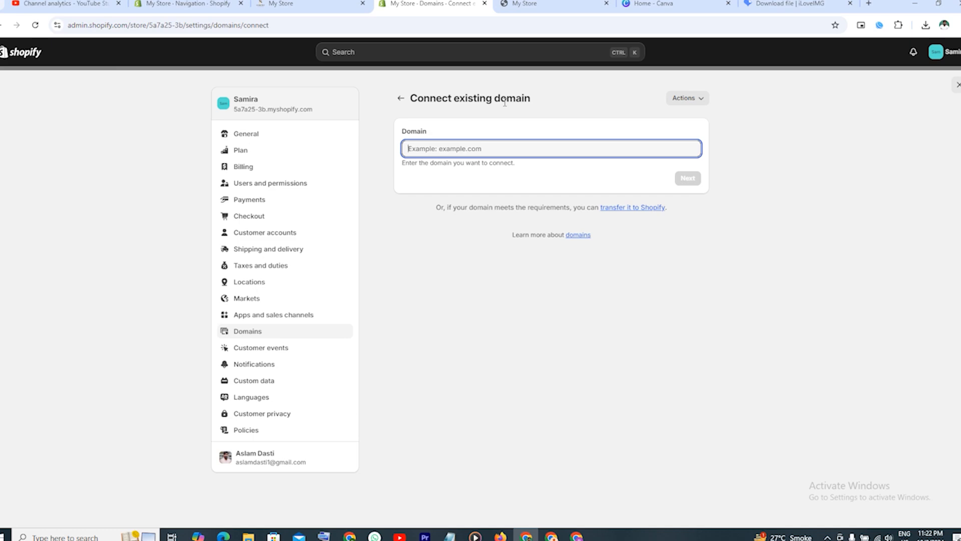
pyautogui.click(568, 2)
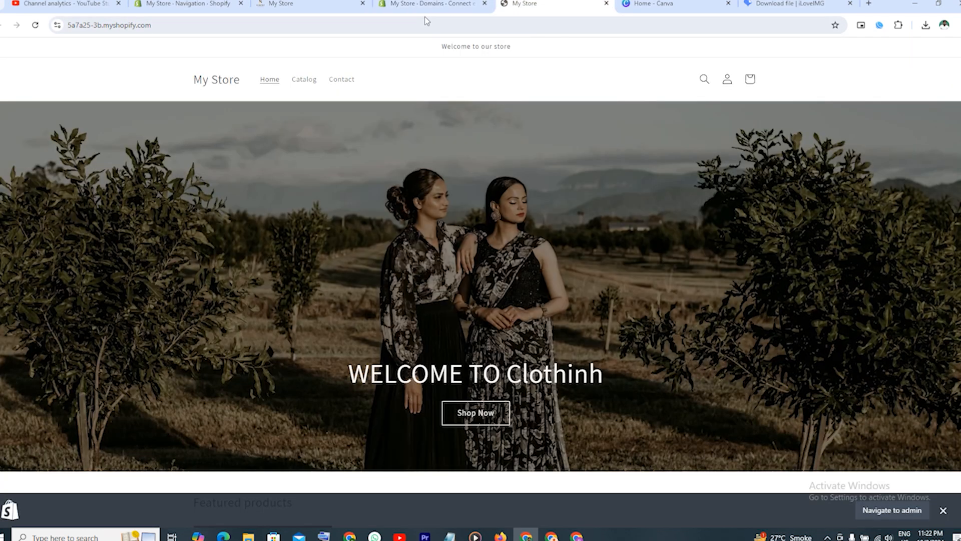
pyautogui.click(655, 4)
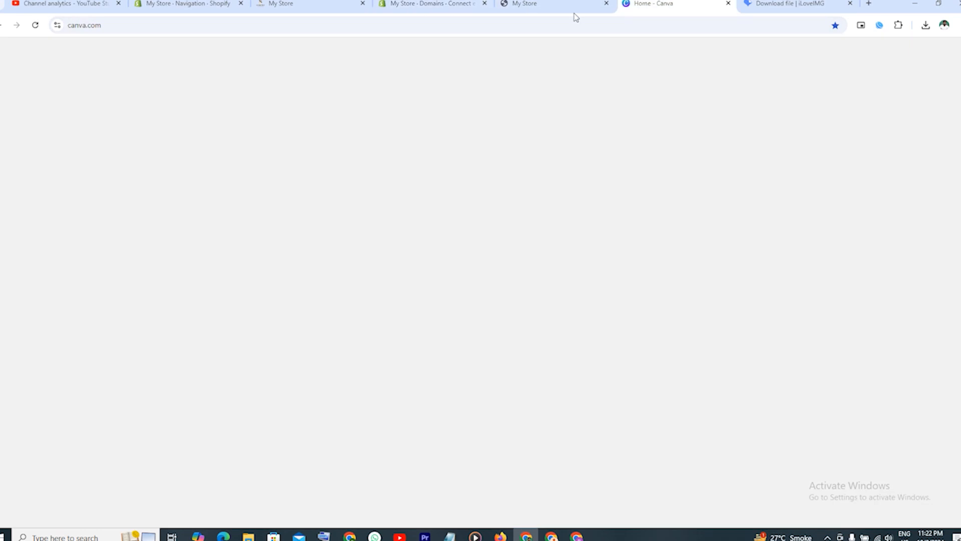
pyautogui.click(349, 28)
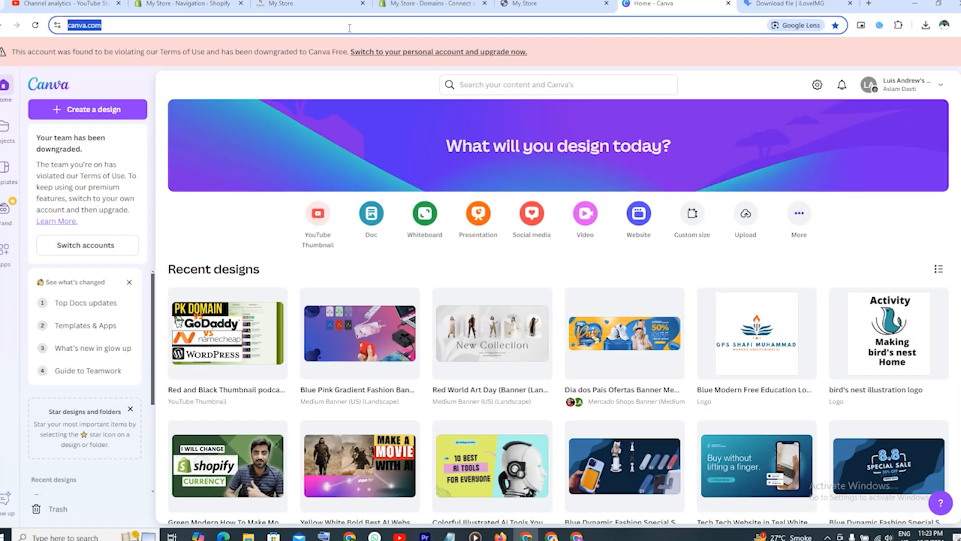
# Step: Go to buypkdomain.pk and check availability of the typed domain name ending in 1
pyautogui.write('b')
pyautogui.write('uy')
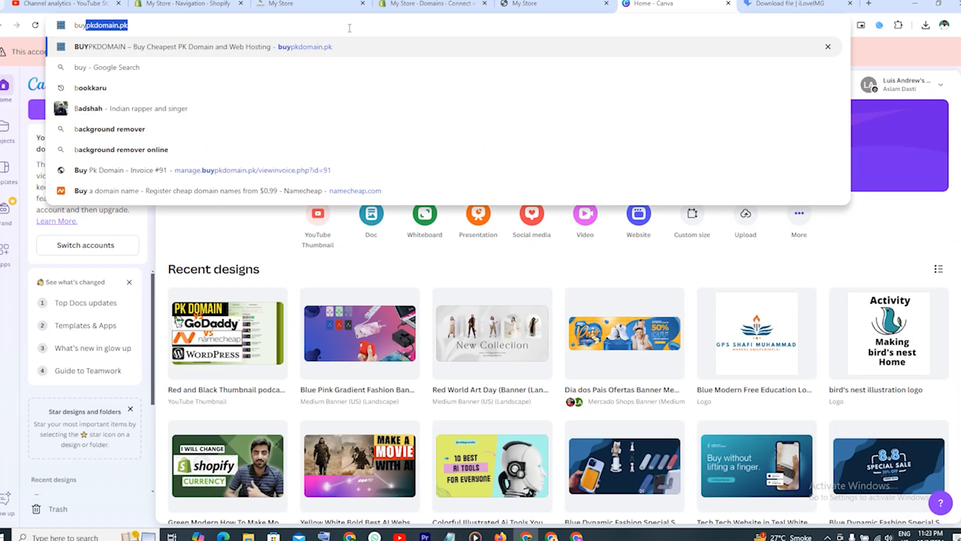
pyautogui.press('Return')
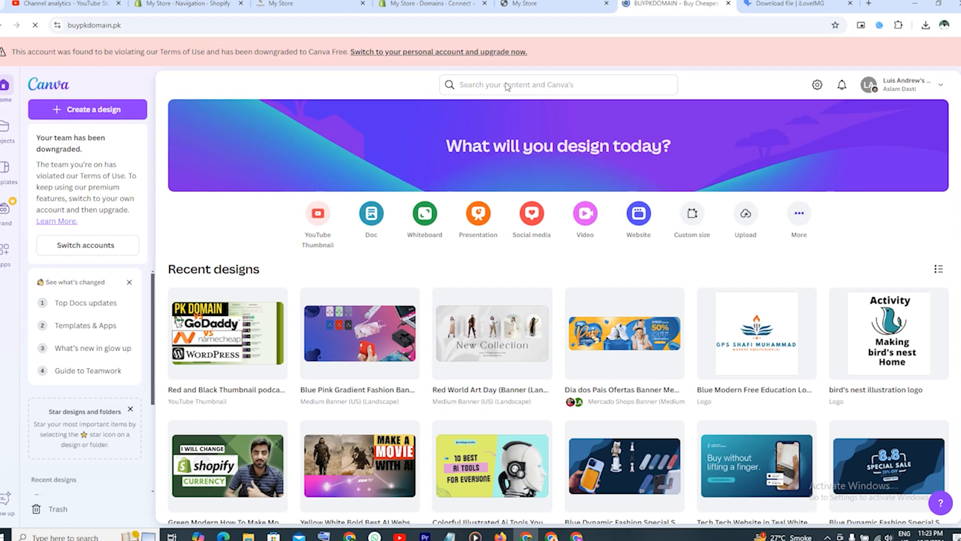
pyautogui.scroll(-10, 427, 394)
pyautogui.scroll(-5, 427, 393)
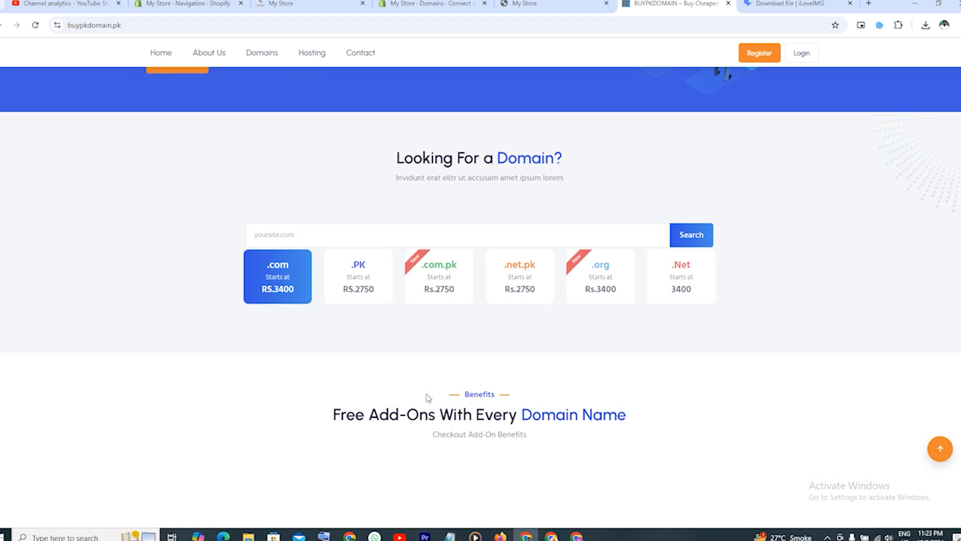
pyautogui.click(315, 236)
pyautogui.write('aslamdasti1')
pyautogui.click(692, 235)
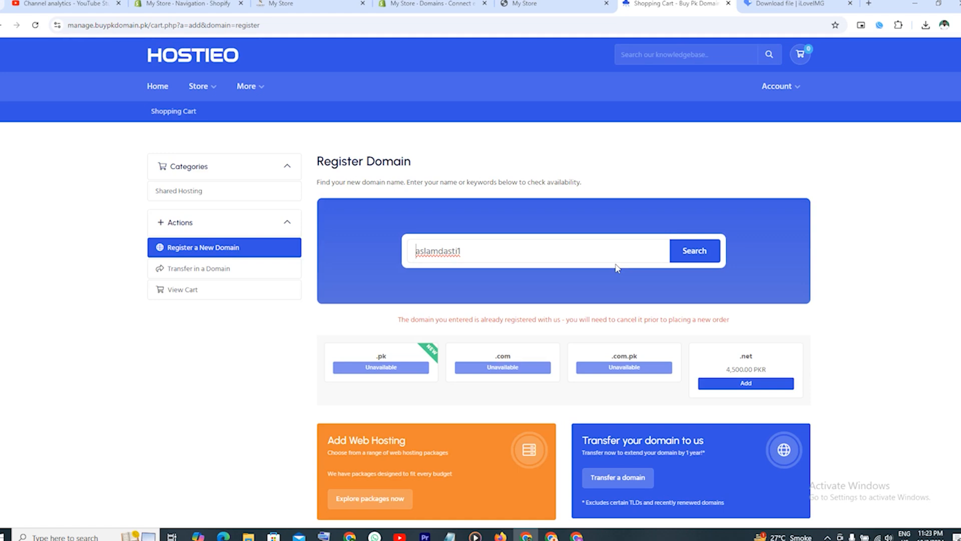
# Step: Search the .com domain without the trailing 1 and add it to the cart at 3,900 PKR
pyautogui.click(476, 250)
pyautogui.click(502, 279)
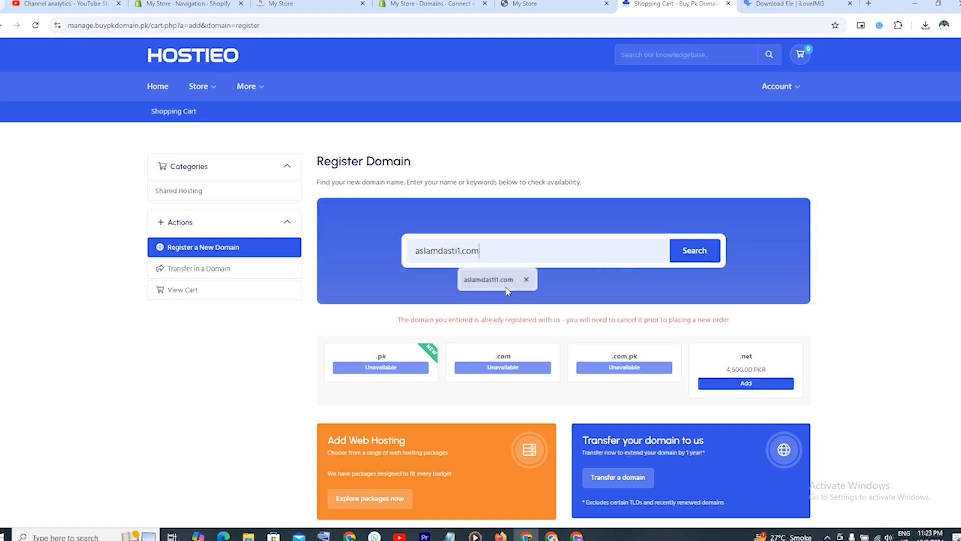
pyautogui.click(701, 256)
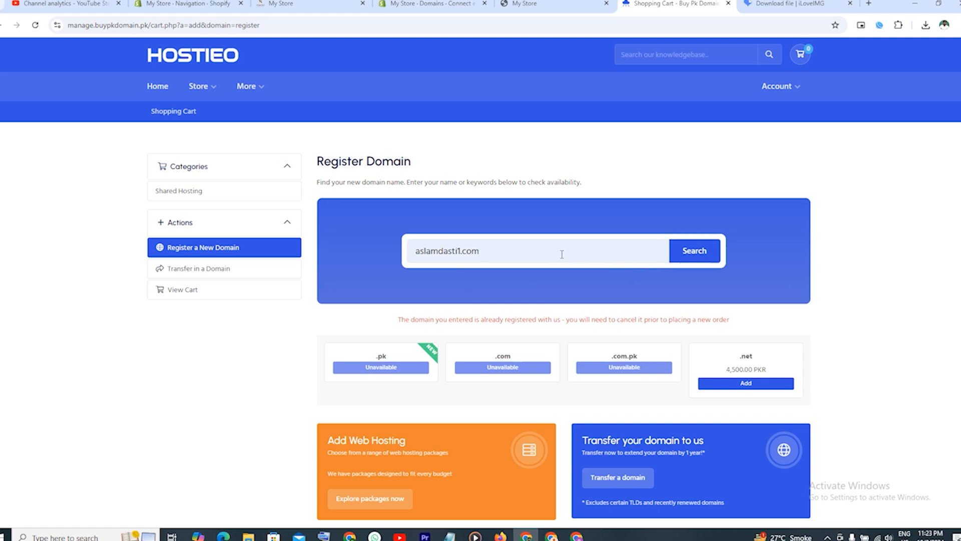
pyautogui.click(461, 250)
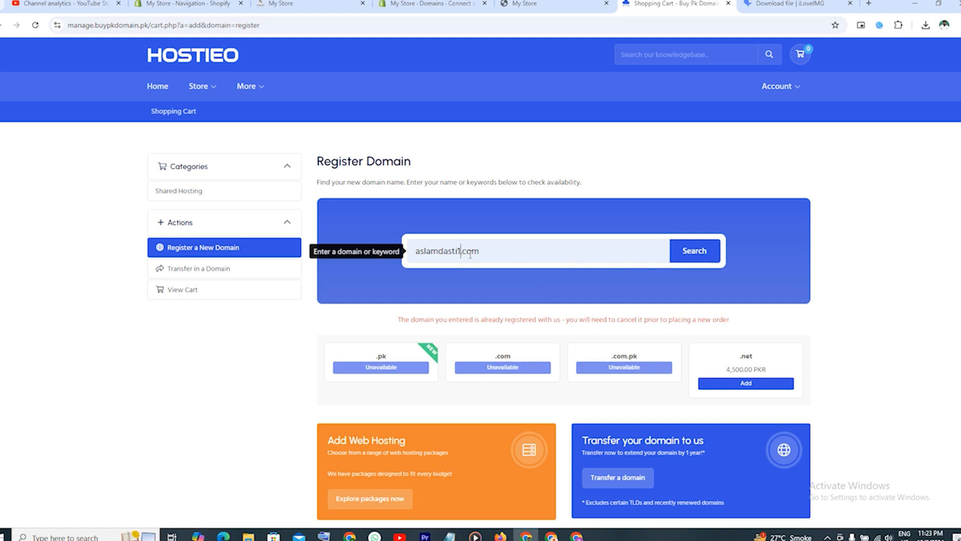
pyautogui.press('BackSpace')
pyautogui.press('Return')
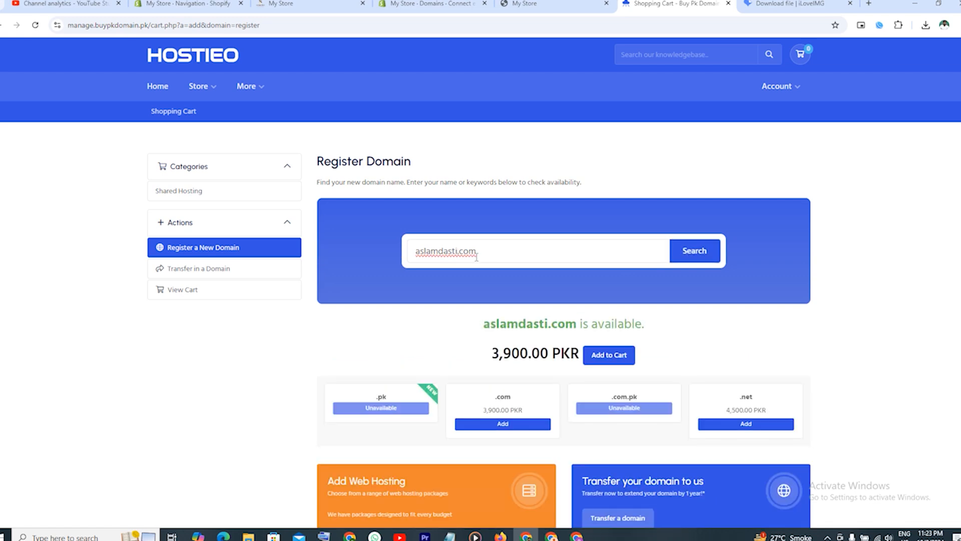
pyautogui.moveTo(457, 250); pyautogui.dragTo(415, 251)
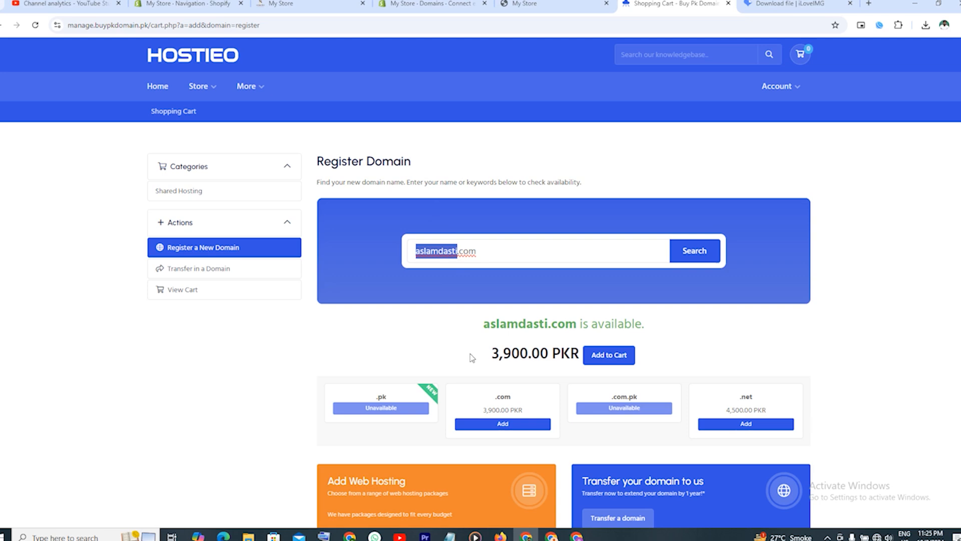
pyautogui.click(604, 363)
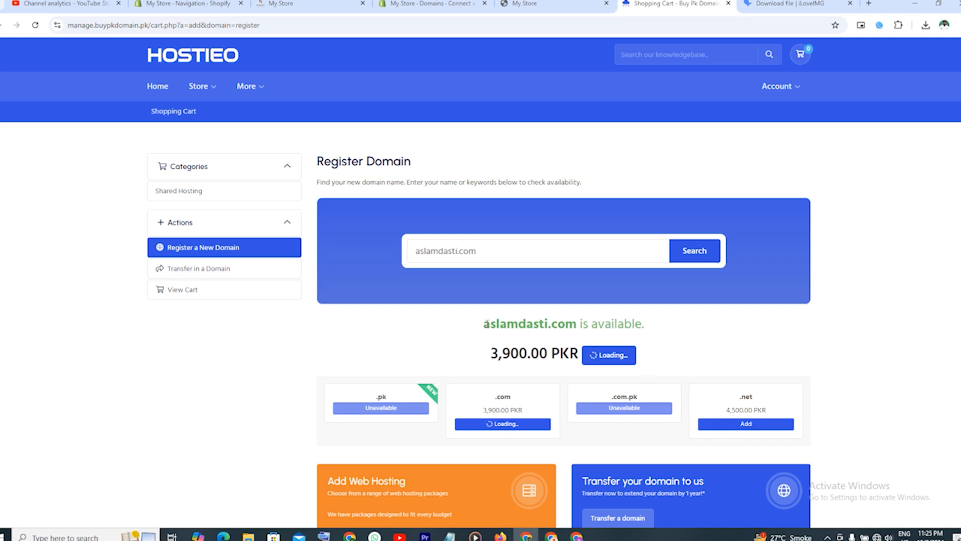
# Step: Copy the available domain name and return to the Shopify admin
pyautogui.moveTo(485, 324); pyautogui.dragTo(574, 329)
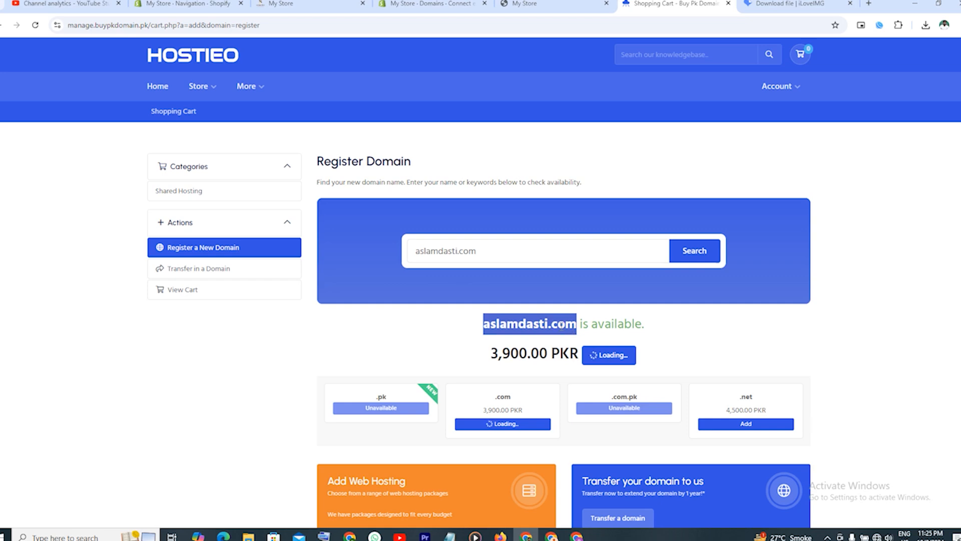
pyautogui.rightClick(559, 330)
pyautogui.click(574, 340)
pyautogui.click(235, 4)
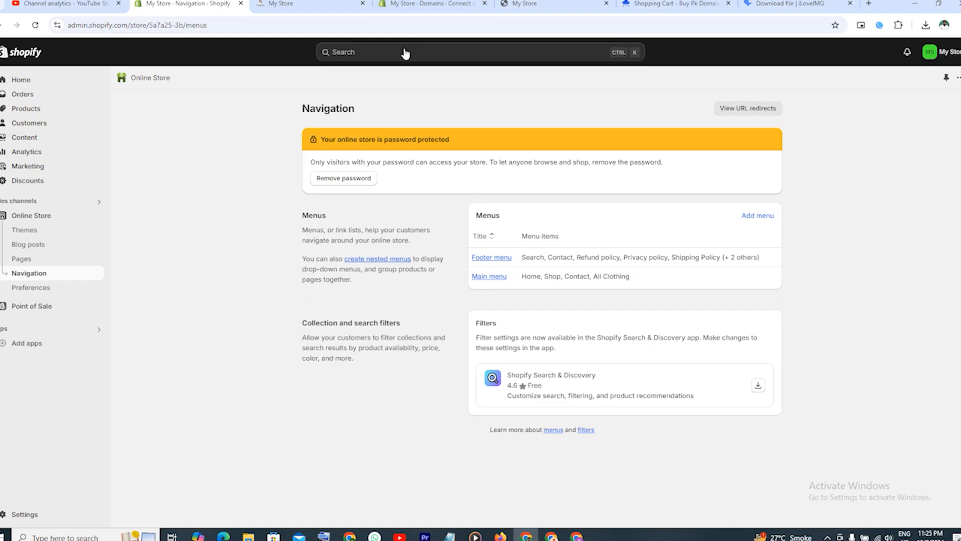
# Step: Paste the copied .com domain into Shopify's Connect existing domain field, then return to the domain cart
pyautogui.click(430, 4)
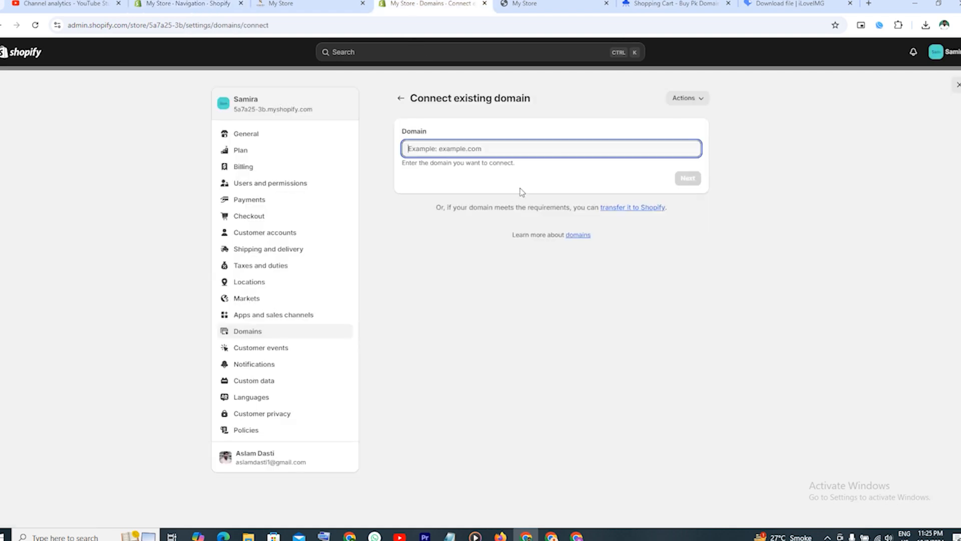
pyautogui.rightClick(465, 149)
pyautogui.click(483, 251)
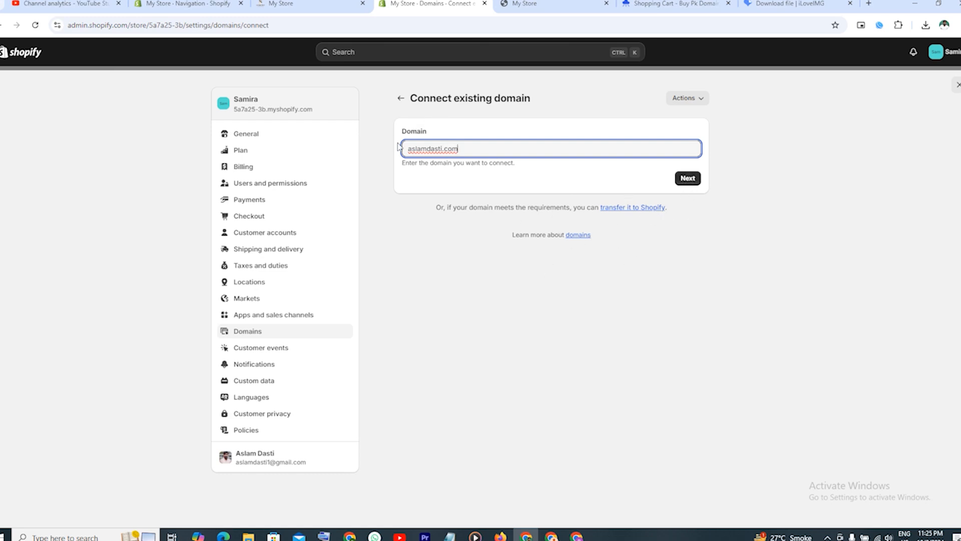
pyautogui.click(683, 4)
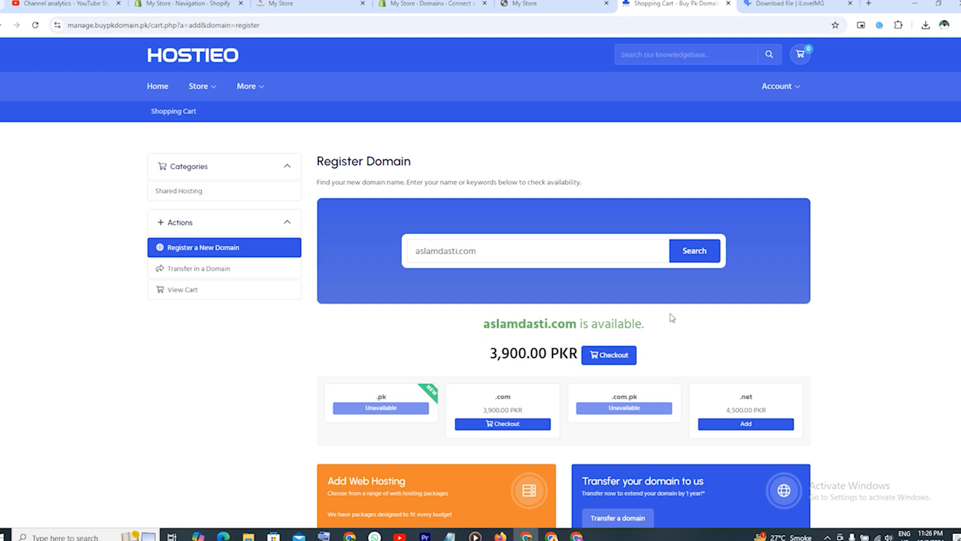
# Step: Check out the domain with default nameservers and reach the 3,900 PKR payment details
pyautogui.click(613, 357)
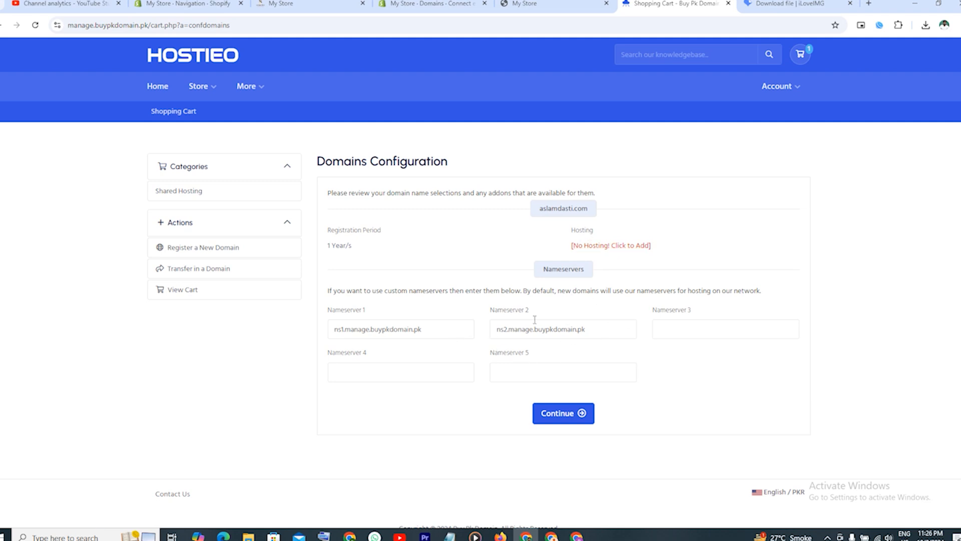
pyautogui.click(563, 421)
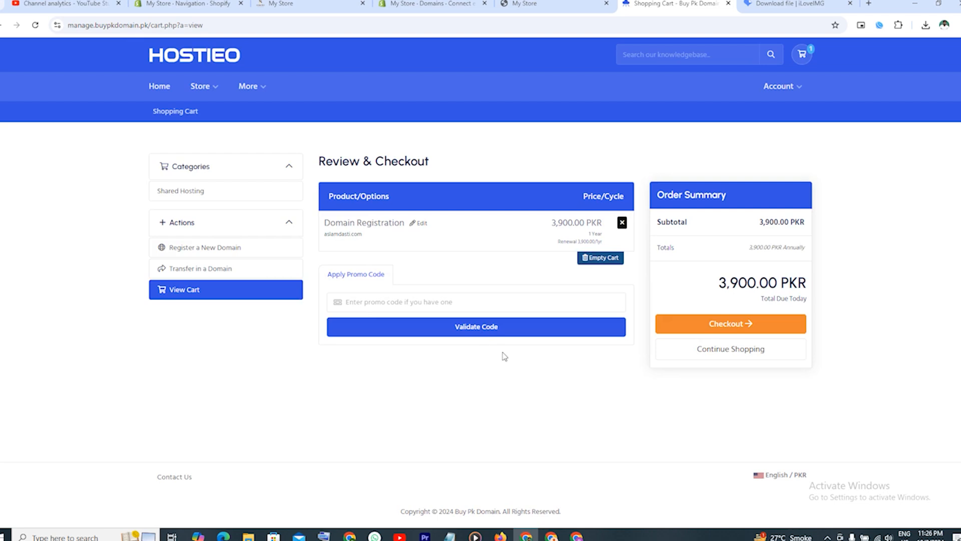
pyautogui.click(734, 325)
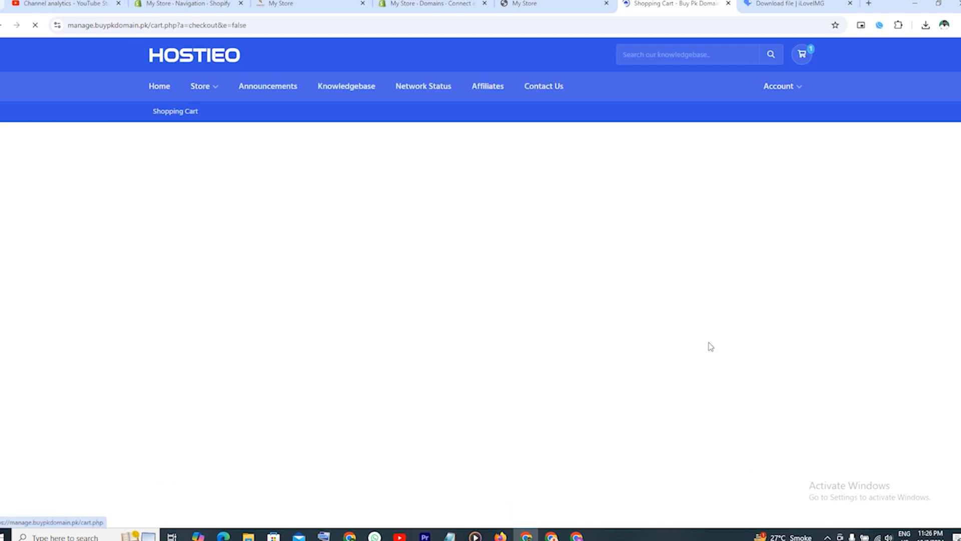
pyautogui.scroll(-1, 551, 375)
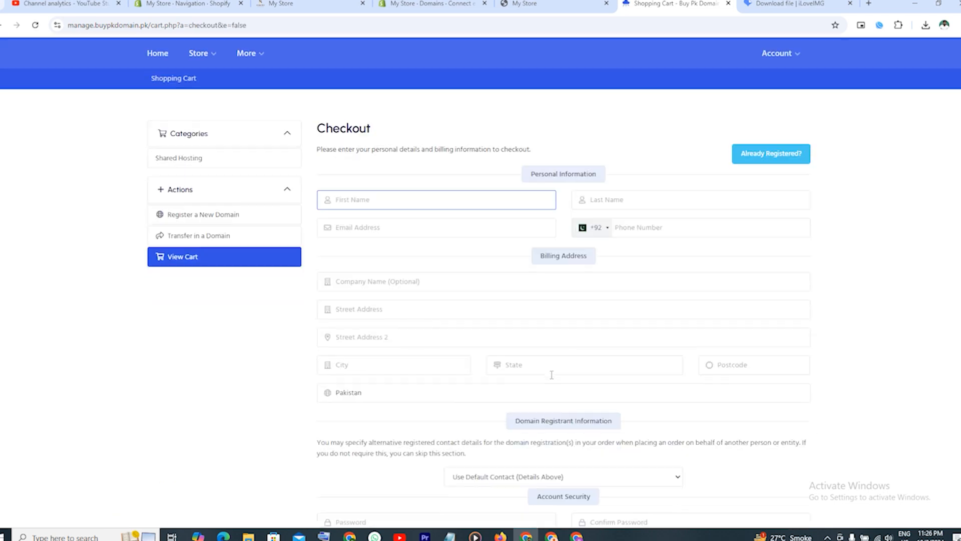
pyautogui.scroll(-3, 551, 375)
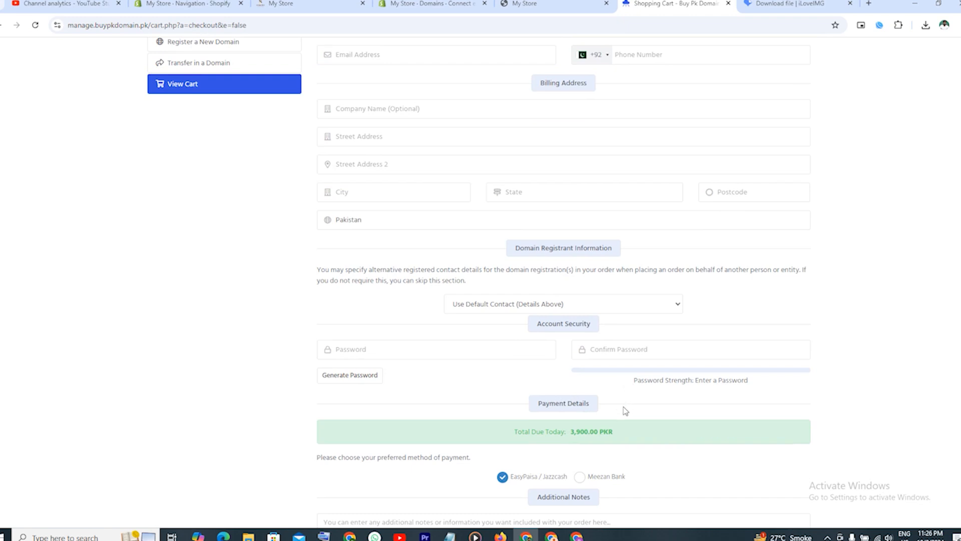
pyautogui.scroll(-2, 574, 380)
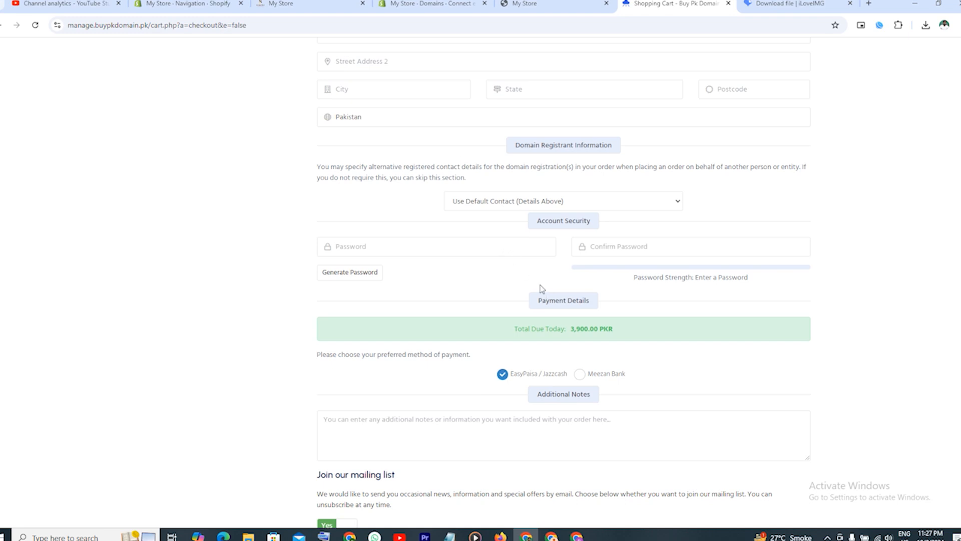
# Step: Leave the BuyPkDomain checkout for Shopify's Connect existing domain tab
pyautogui.click(435, 3)
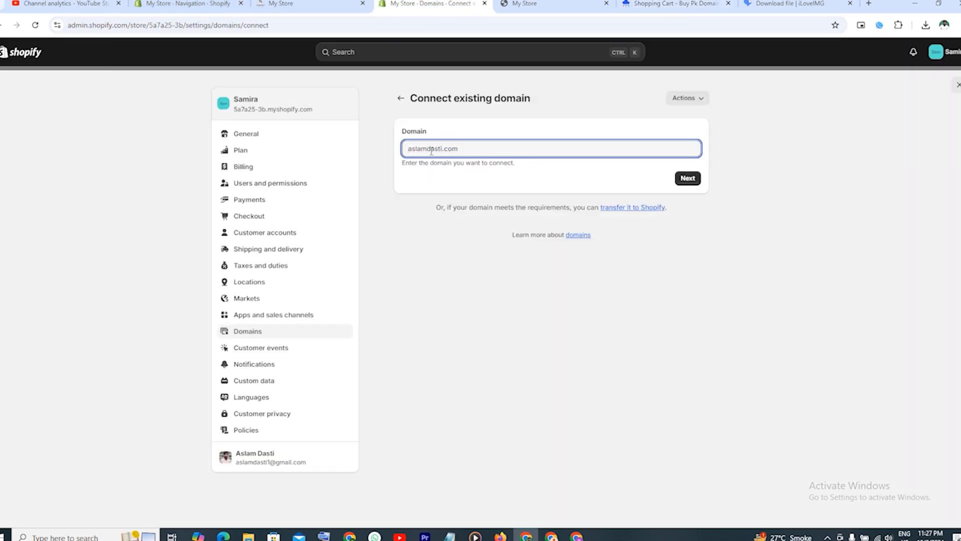
# Step: Submit the custom domain and note it is still buyable at $16.00 USD per year
pyautogui.click(688, 178)
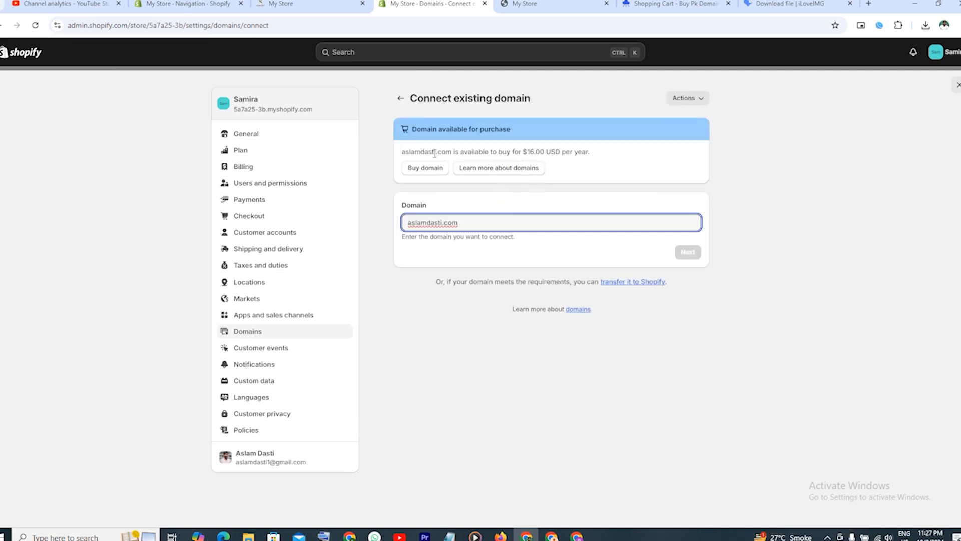
pyautogui.moveTo(404, 152); pyautogui.dragTo(452, 152)
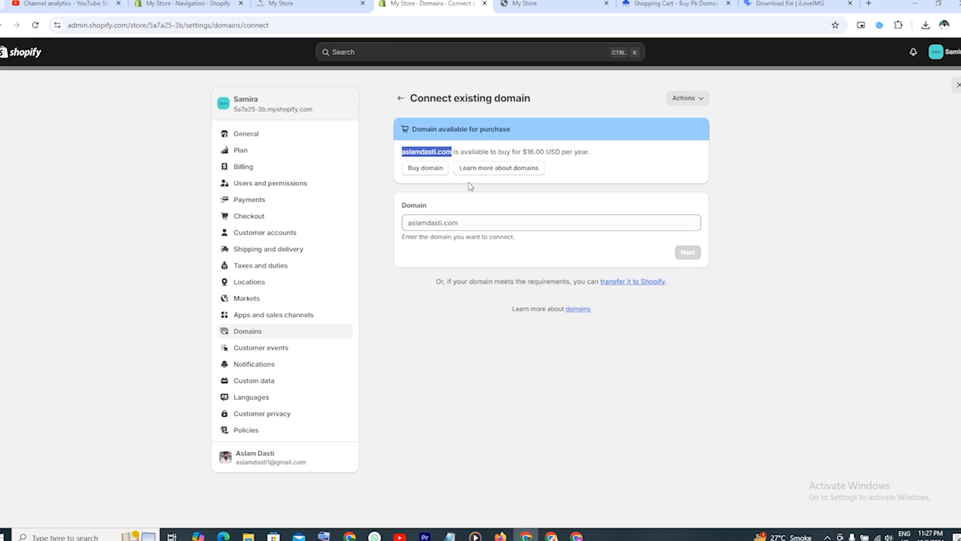
pyautogui.click(524, 4)
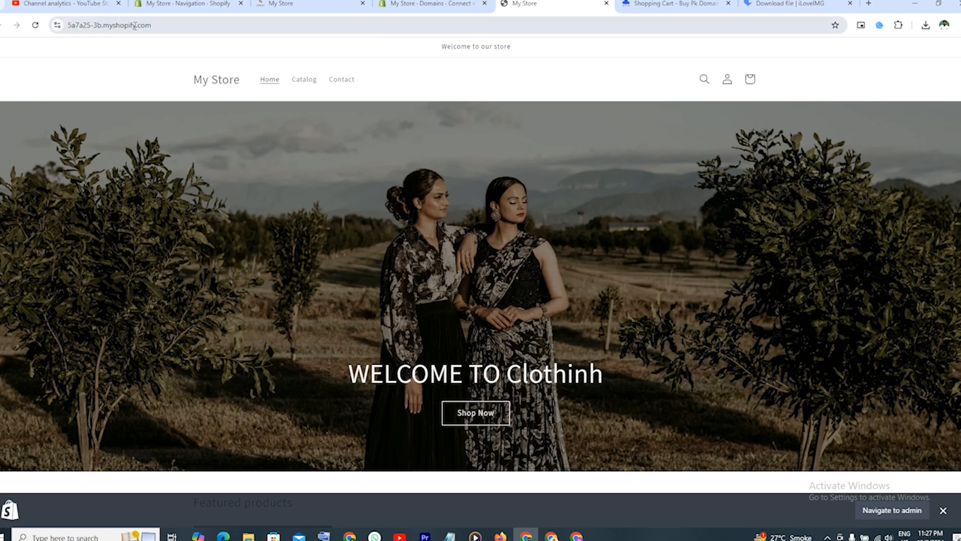
# Step: Reload the storefront to show the Samira design and highlight its myshopify.com address
pyautogui.moveTo(134, 24); pyautogui.dragTo(68, 25)
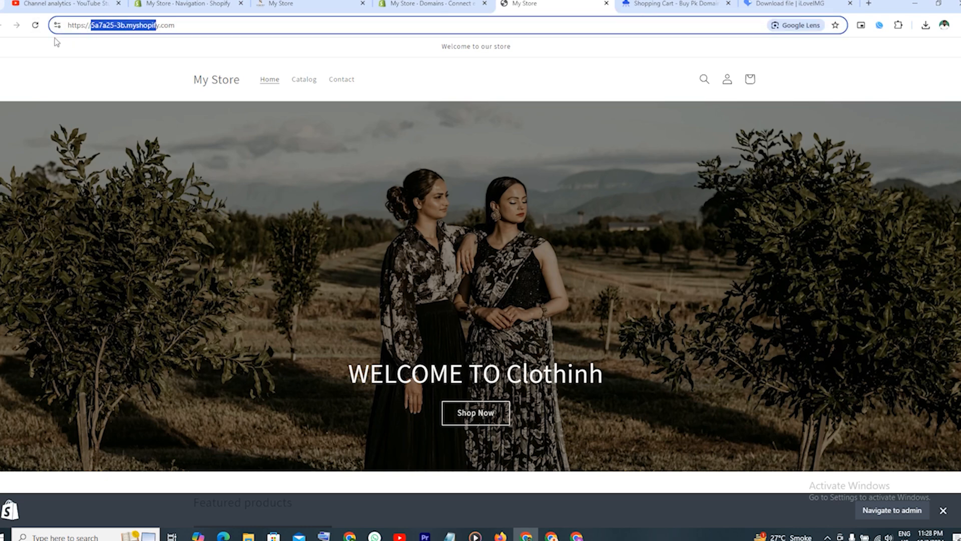
pyautogui.click(208, 79)
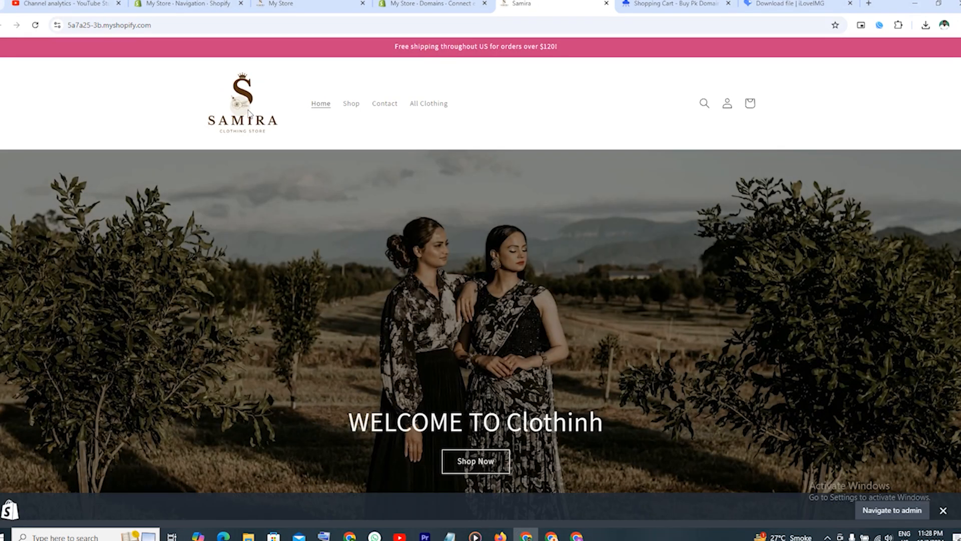
pyautogui.click(70, 25)
pyautogui.click(71, 24)
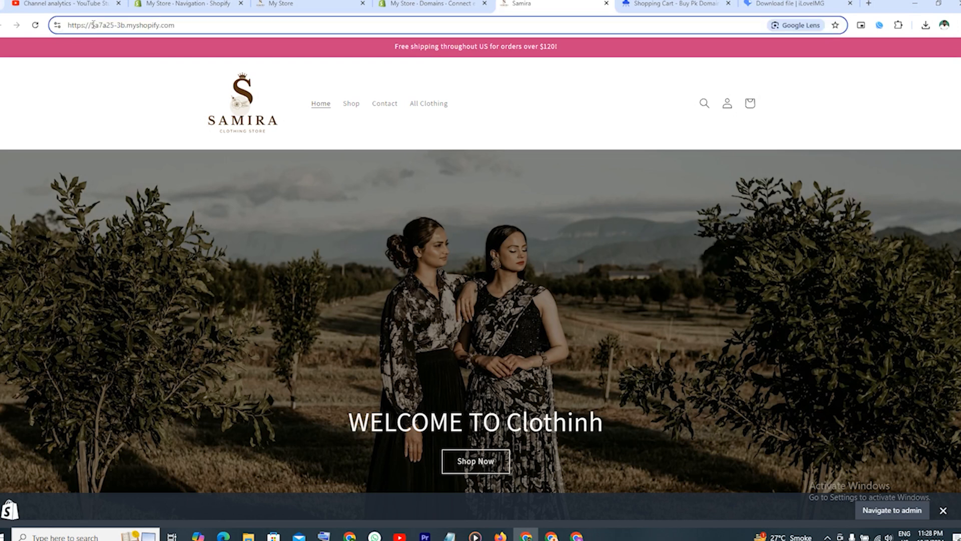
pyautogui.moveTo(92, 25); pyautogui.dragTo(160, 23)
pyautogui.click(158, 25)
pyautogui.moveTo(159, 25); pyautogui.dragTo(93, 27)
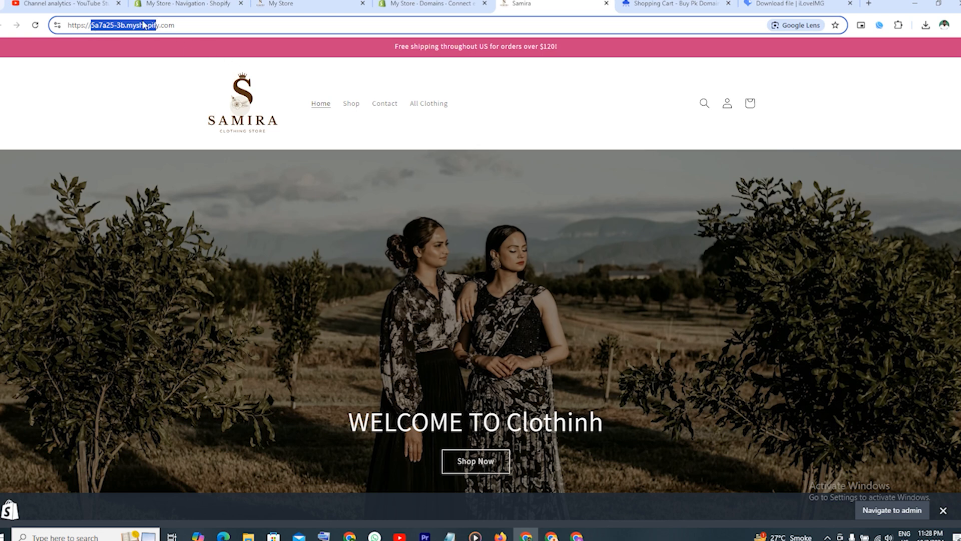
pyautogui.click(377, 81)
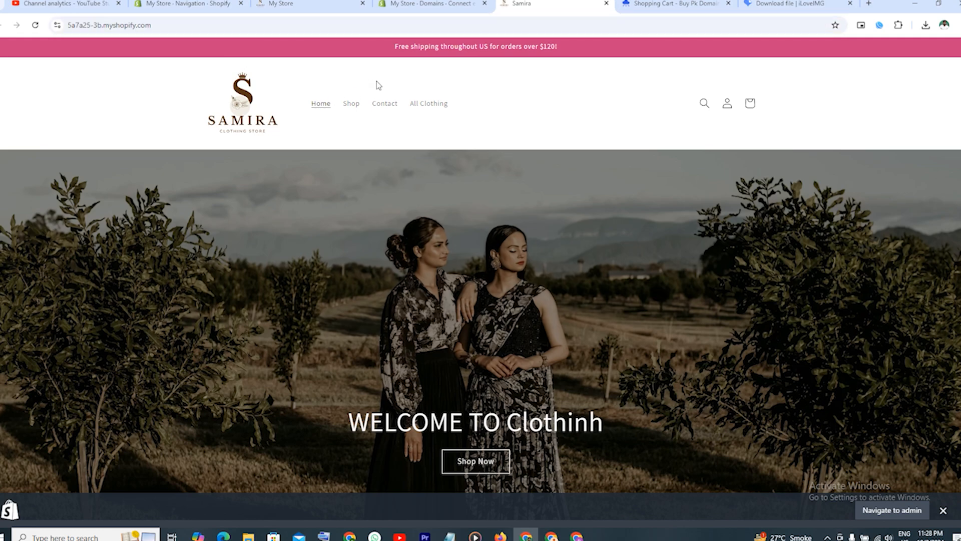
# Step: Scroll through the storefront sections, then go back to Connect existing domain
pyautogui.scroll(-10, 528, 132)
pyautogui.scroll(-20, 527, 136)
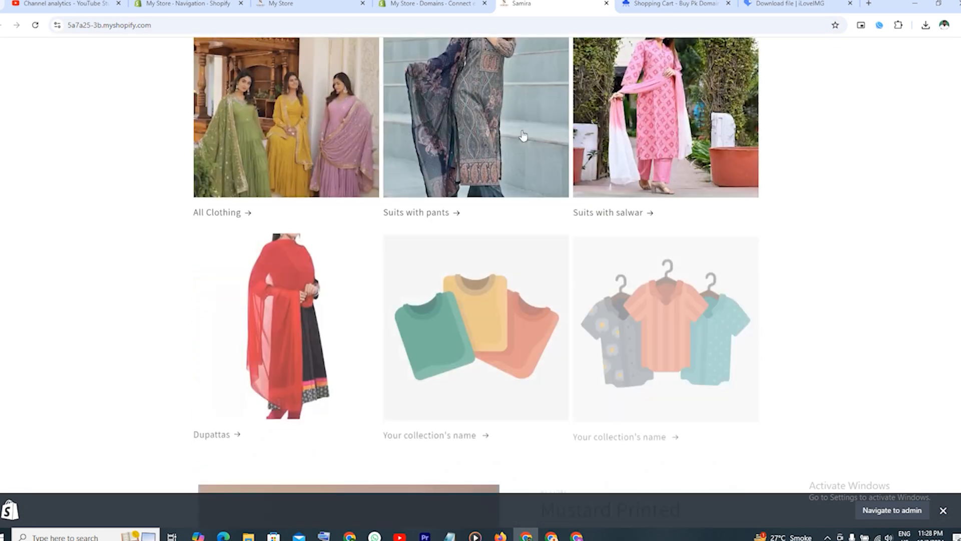
pyautogui.scroll(20, 516, 132)
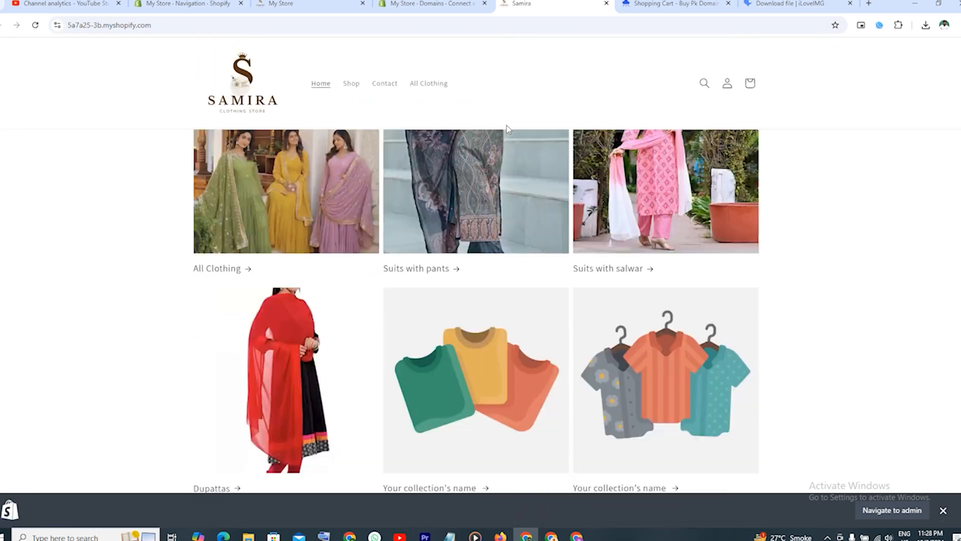
pyautogui.scroll(8, 507, 130)
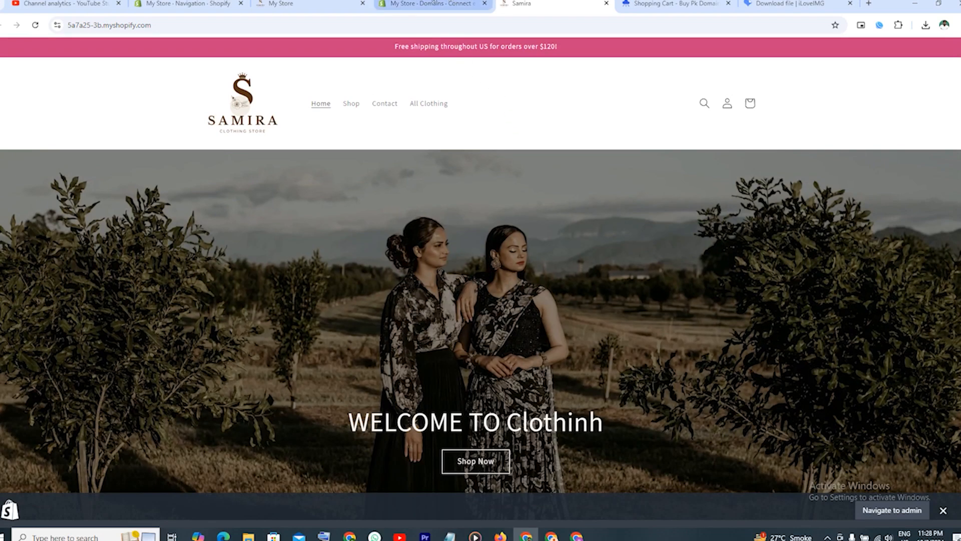
pyautogui.click(453, 3)
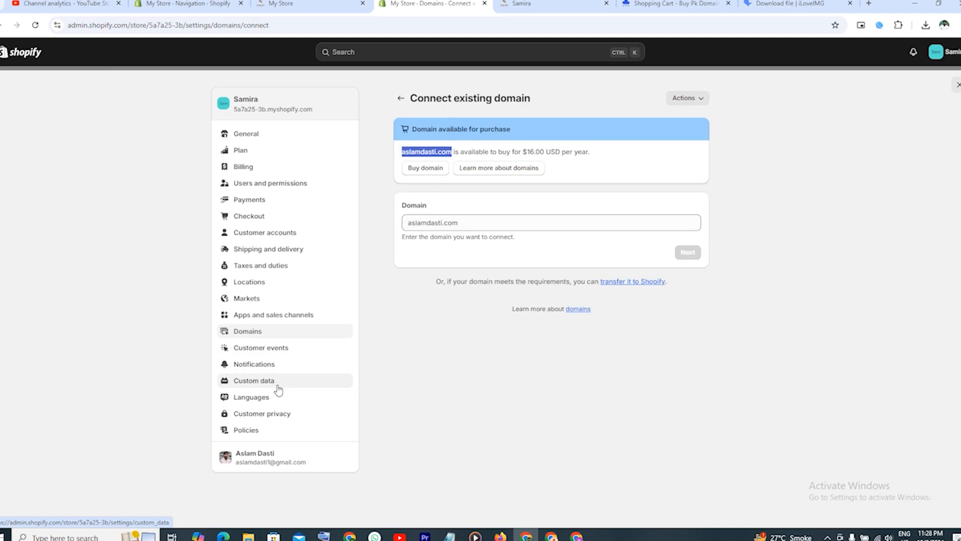
# Step: Glance at the store policies settings, then return to the Samira storefront
pyautogui.click(257, 432)
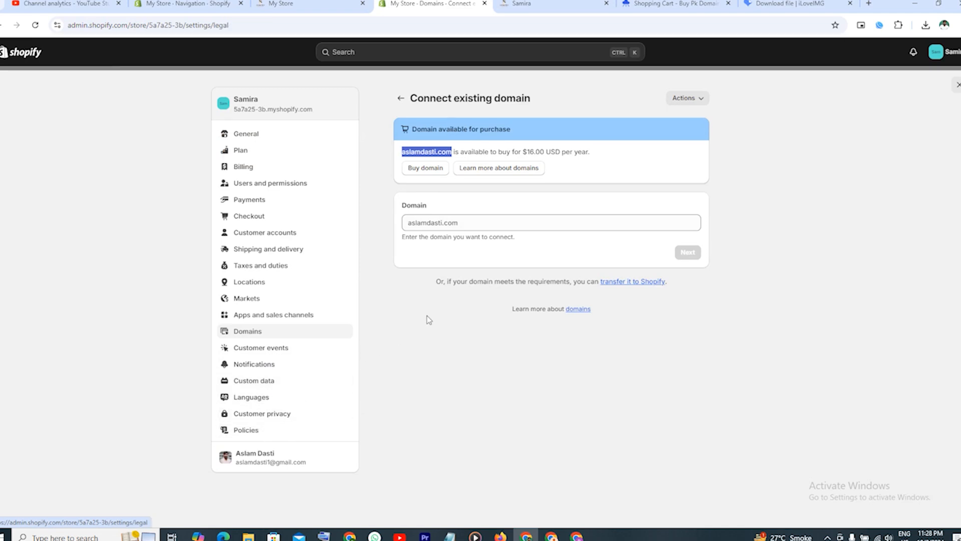
pyautogui.click(957, 86)
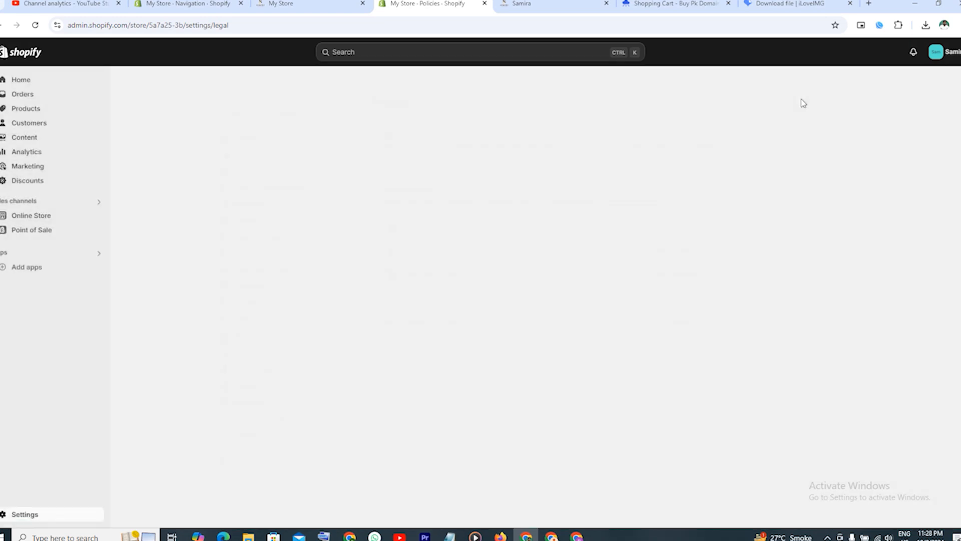
pyautogui.click(558, 4)
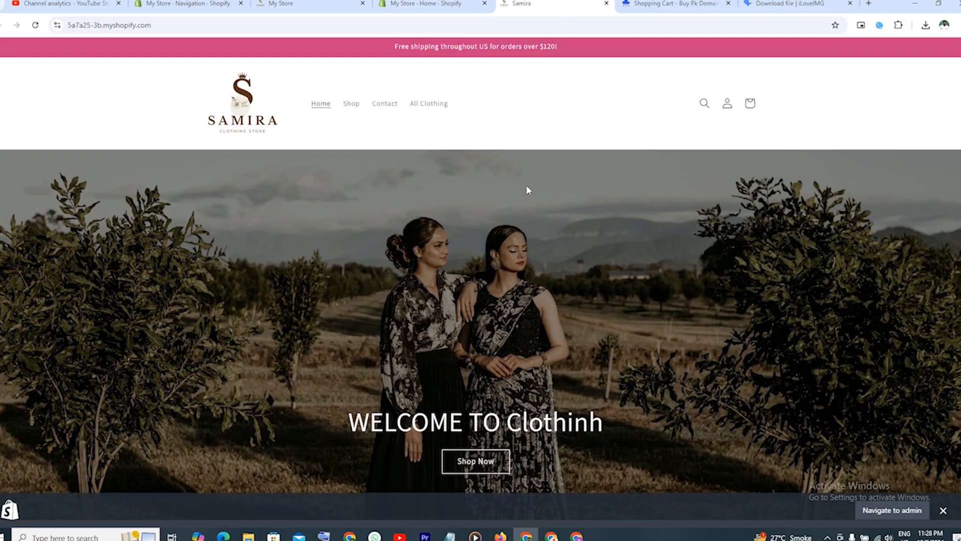
# Step: Scroll down the storefront sections, highlighting the 'Suits with salwar' heading
pyautogui.scroll(-2, 527, 190)
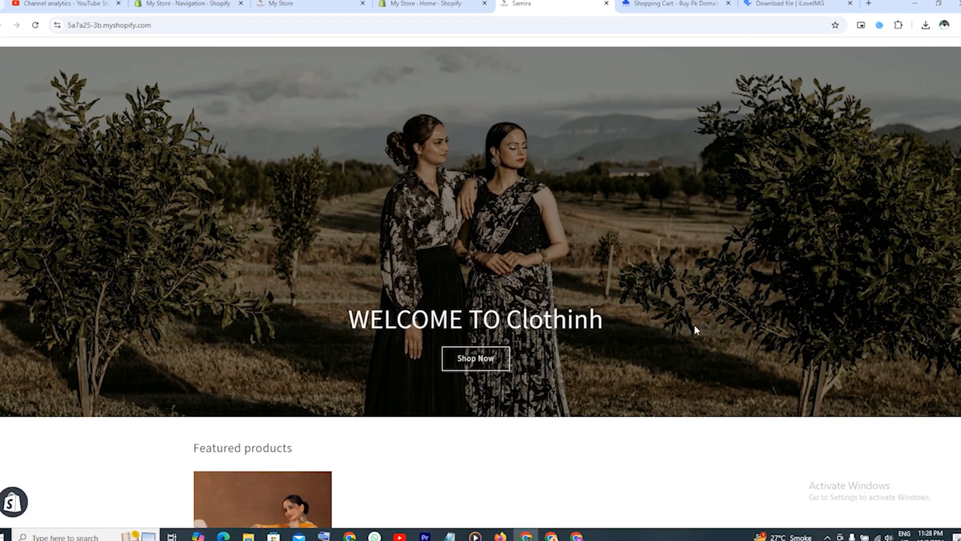
pyautogui.scroll(2, 695, 330)
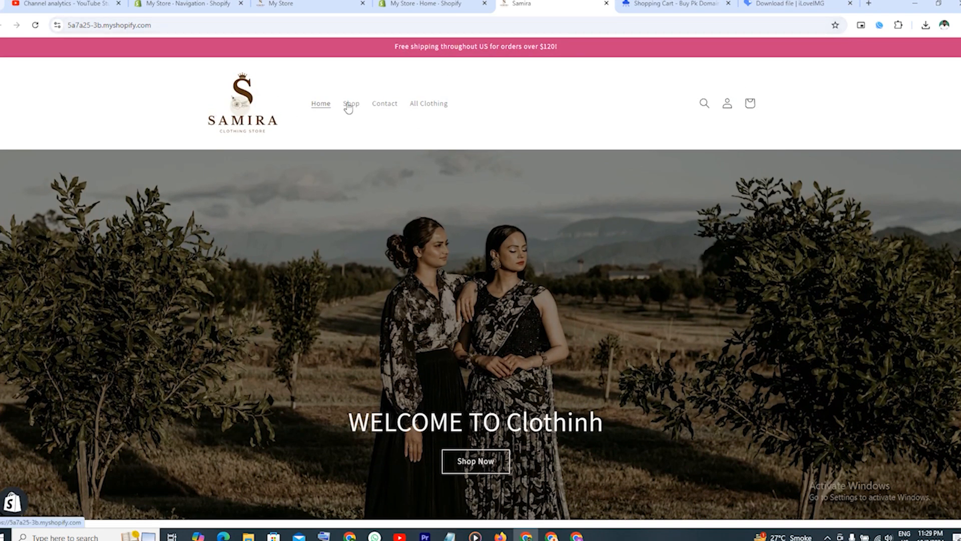
pyautogui.scroll(-9, 464, 168)
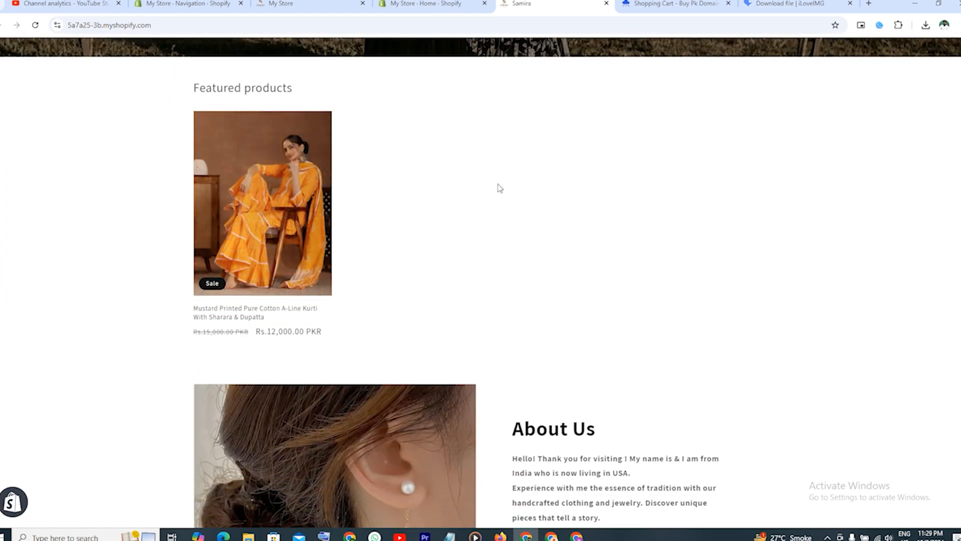
pyautogui.scroll(-6, 650, 200)
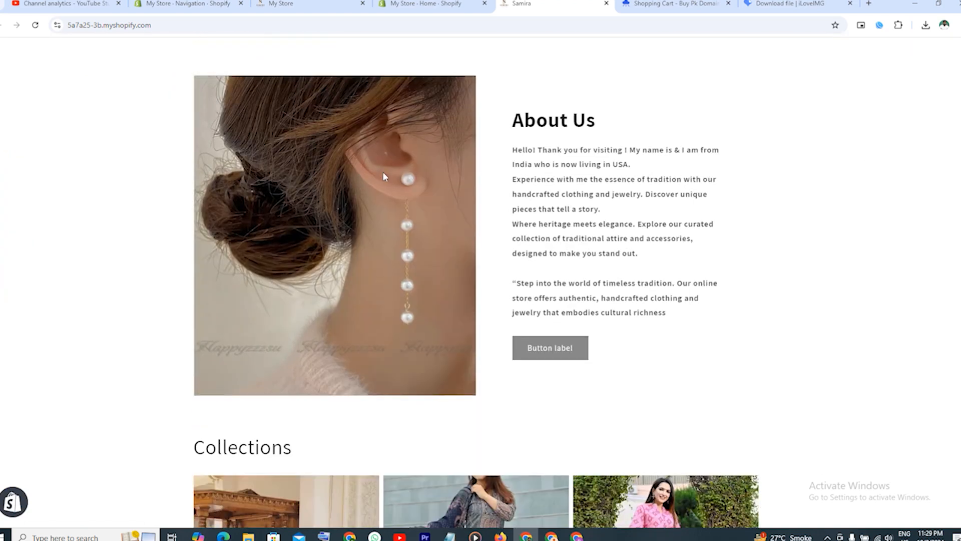
pyautogui.scroll(-8, 534, 175)
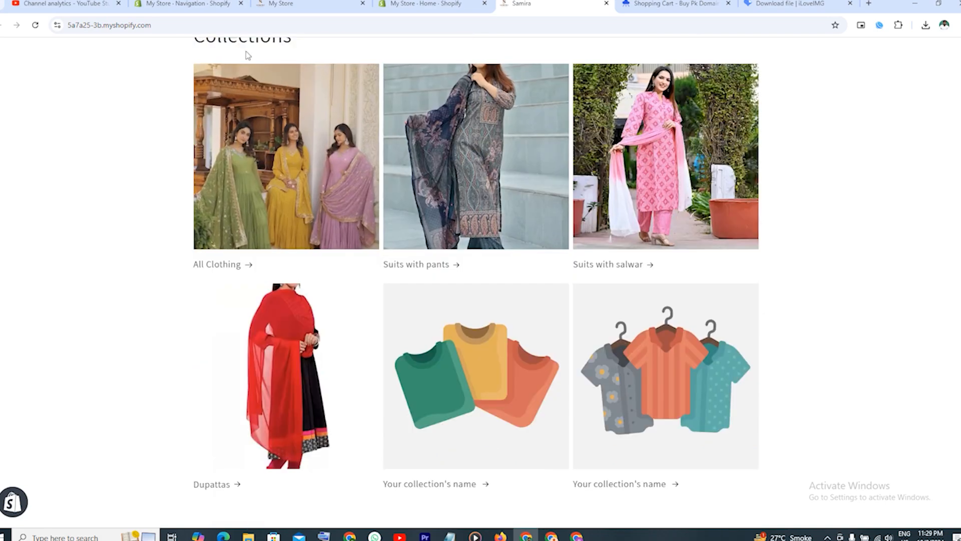
pyautogui.scroll(-11, 355, 156)
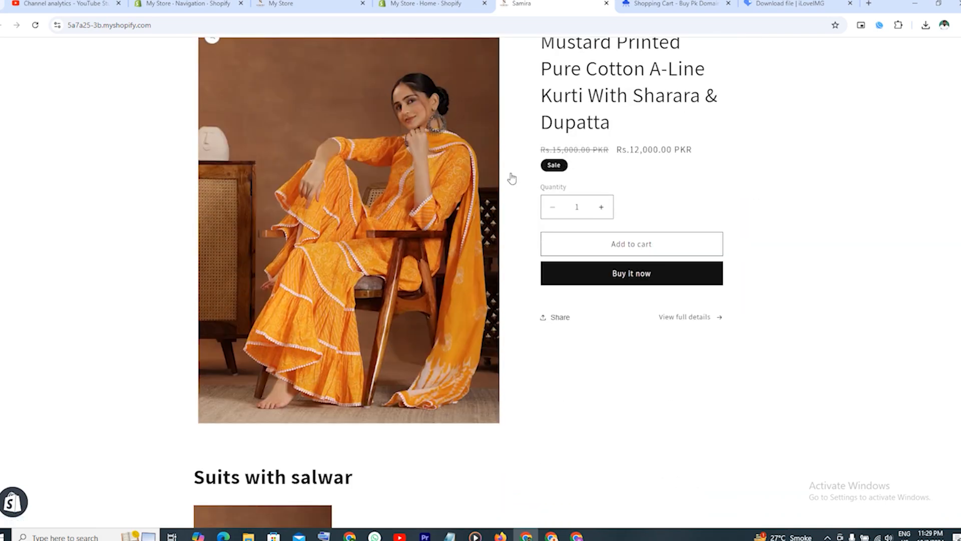
pyautogui.scroll(-6, 576, 208)
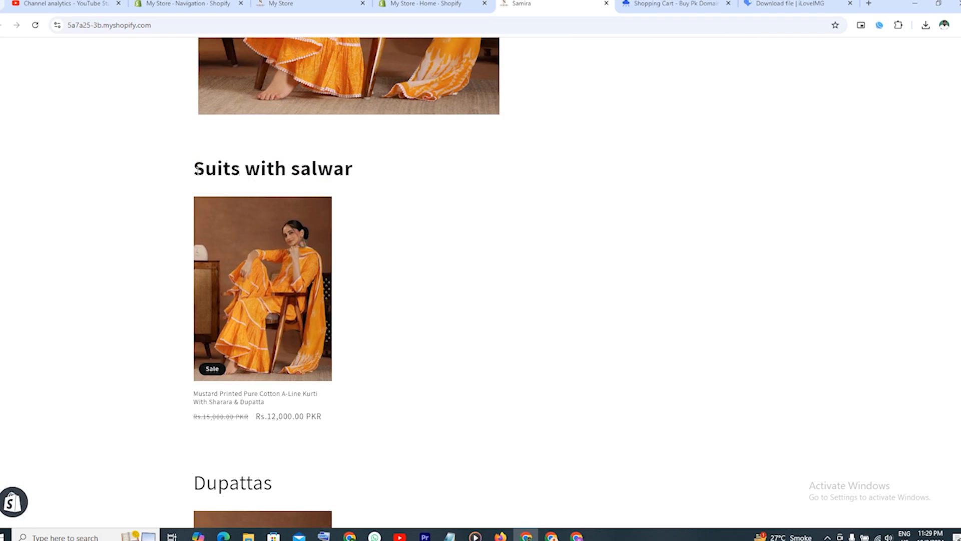
pyautogui.moveTo(196, 168); pyautogui.dragTo(352, 171)
pyautogui.scroll(-3, 348, 207)
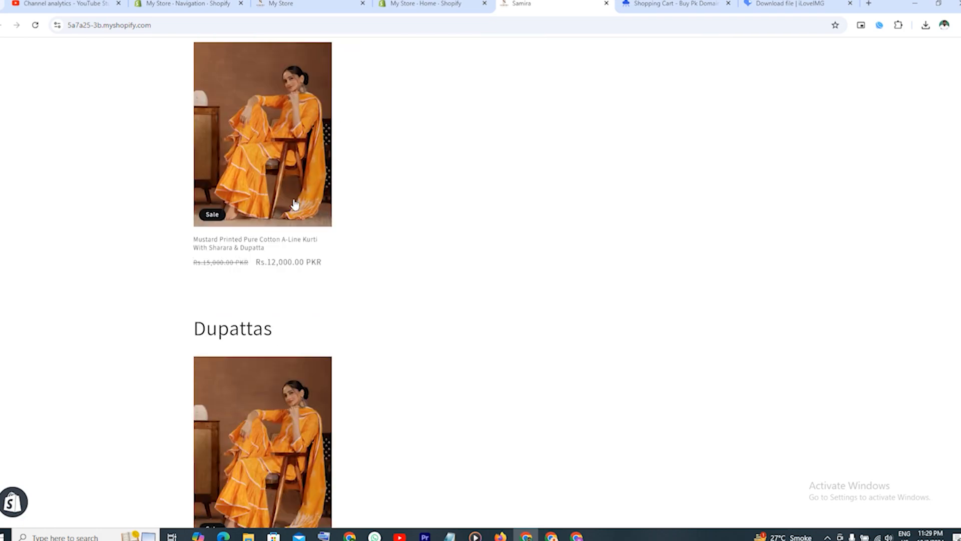
pyautogui.scroll(2, 344, 133)
pyautogui.scroll(3, 296, 160)
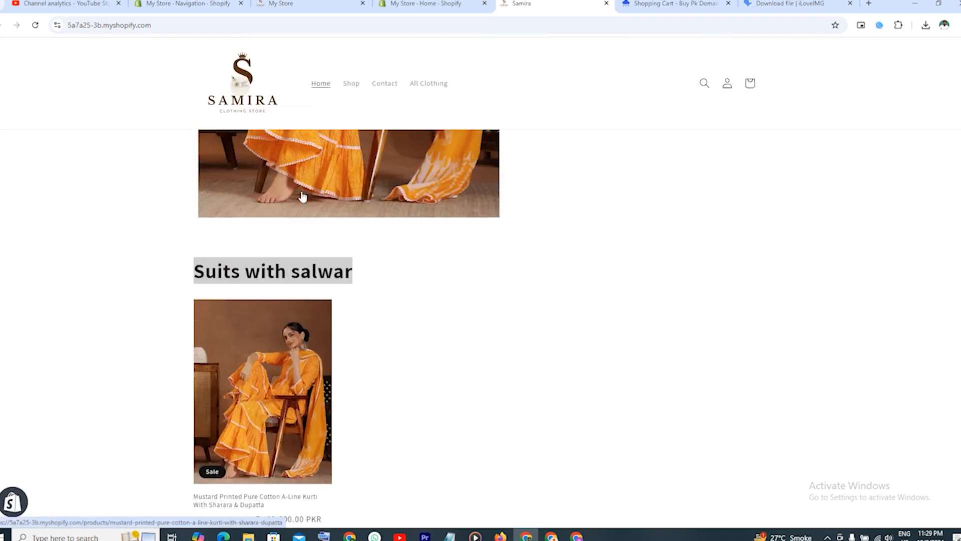
pyautogui.click(331, 282)
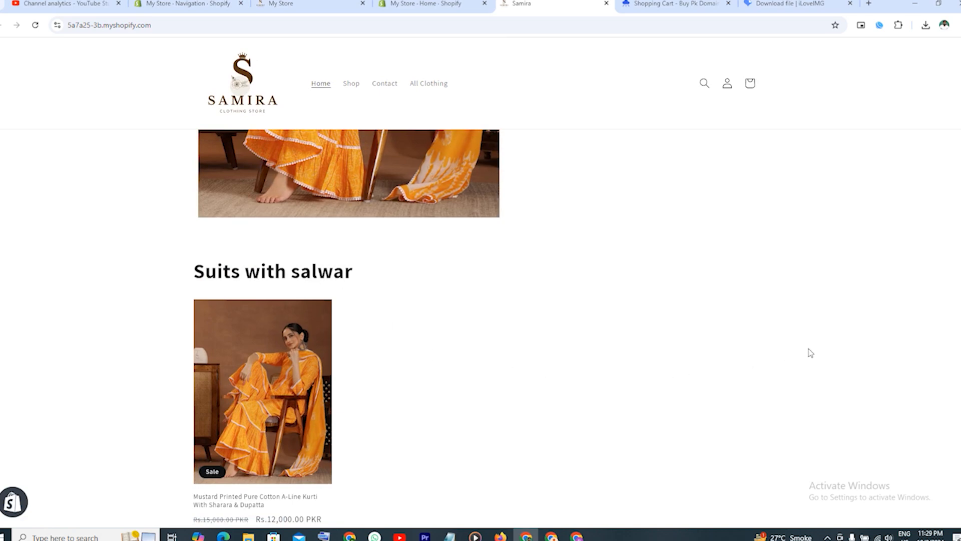
# Step: Scroll down to the storefront footer and back, then go to the Navigation page
pyautogui.scroll(-5, 810, 352)
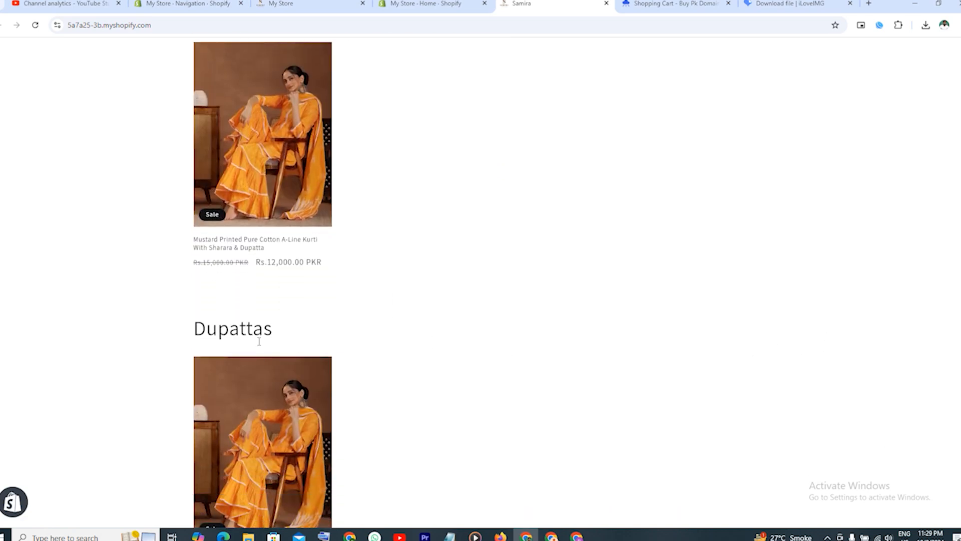
pyautogui.scroll(-3, 369, 369)
pyautogui.scroll(-4, 848, 311)
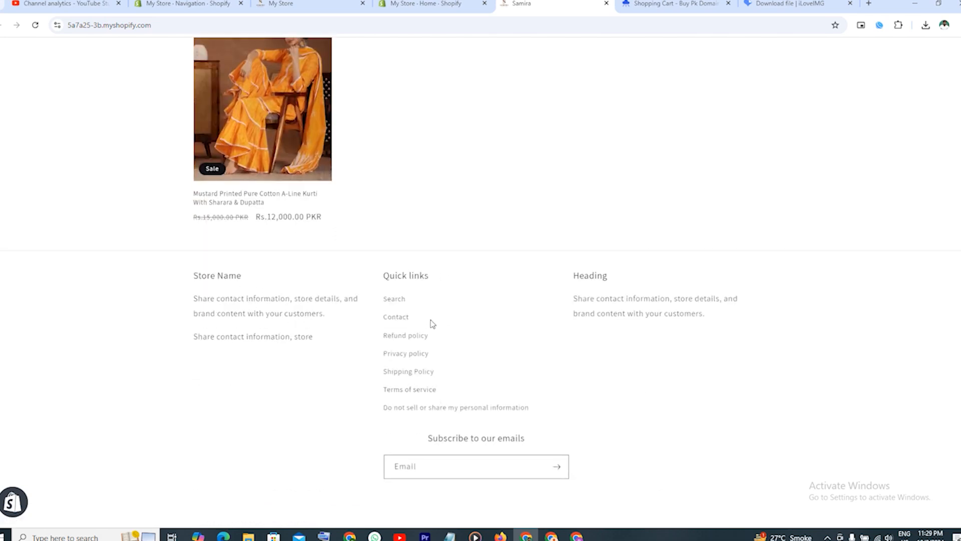
pyautogui.scroll(-1, 579, 394)
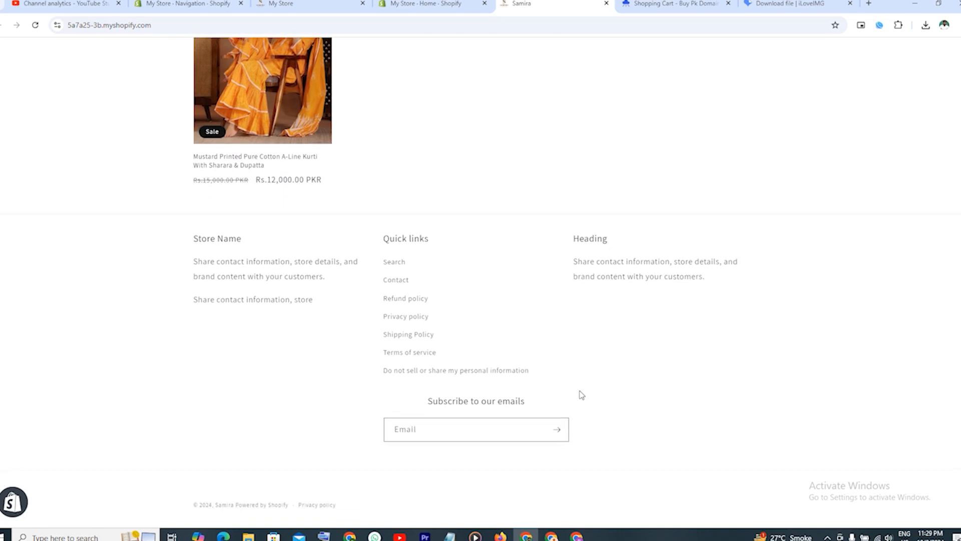
pyautogui.scroll(5, 579, 395)
pyautogui.scroll(-5, 580, 394)
pyautogui.scroll(5, 352, 184)
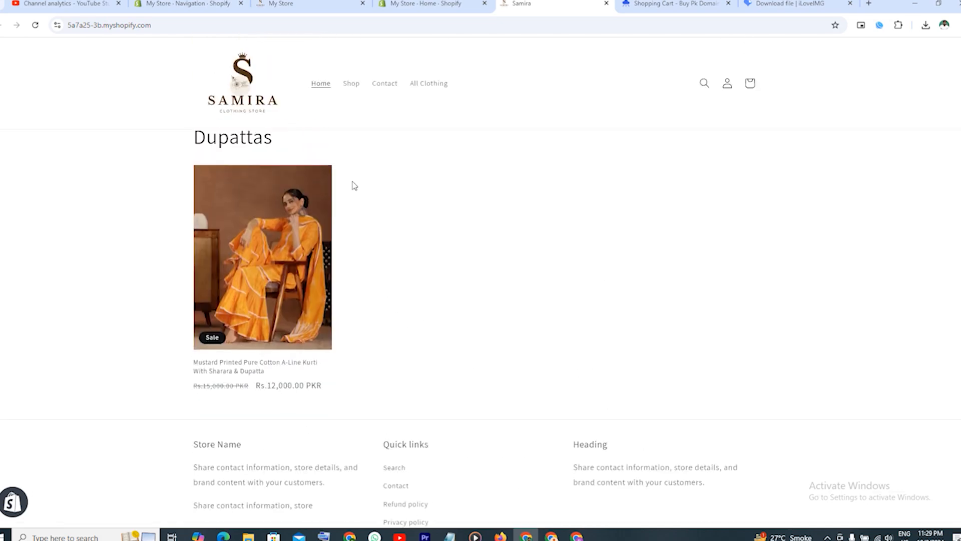
pyautogui.click(188, 4)
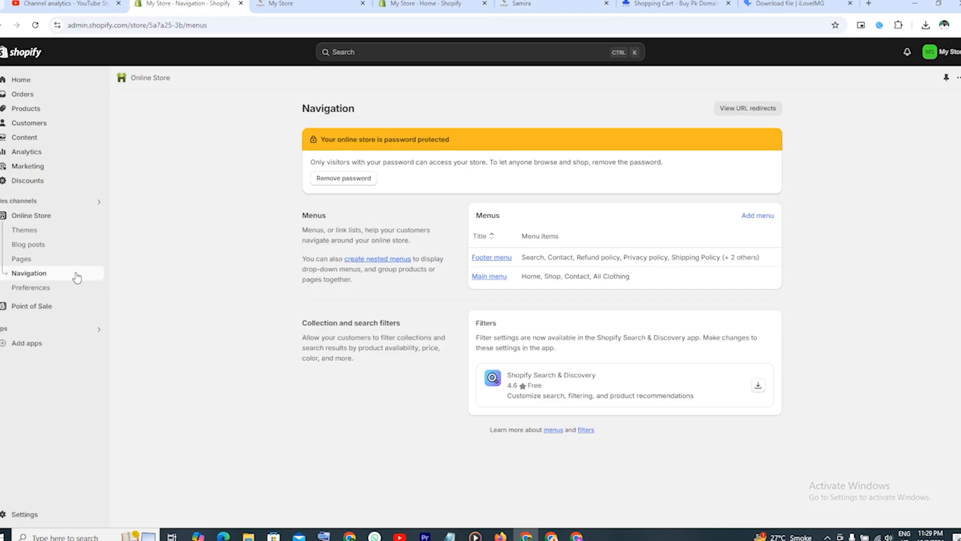
# Step: Customize the Dawn theme from Online Store > Themes and expand its Social media settings
pyautogui.click(75, 218)
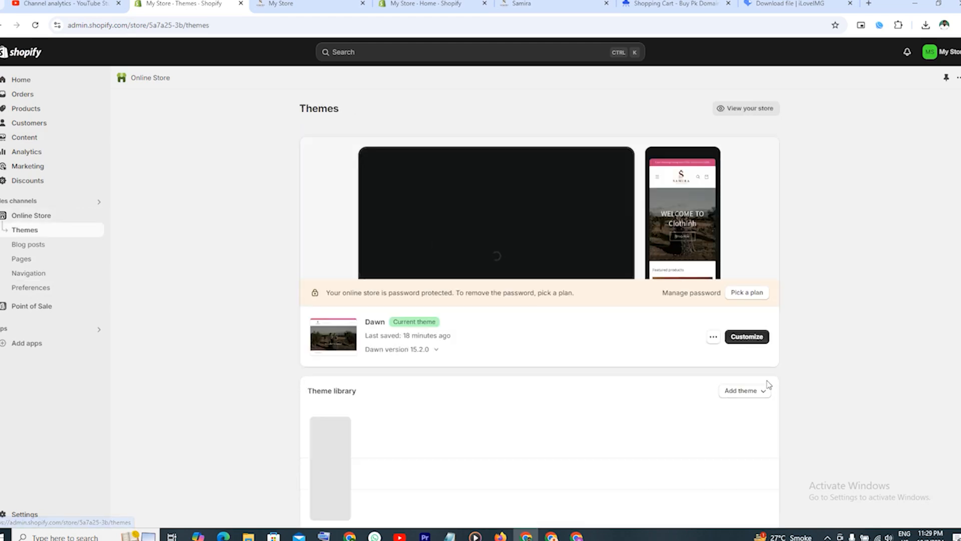
pyautogui.click(748, 337)
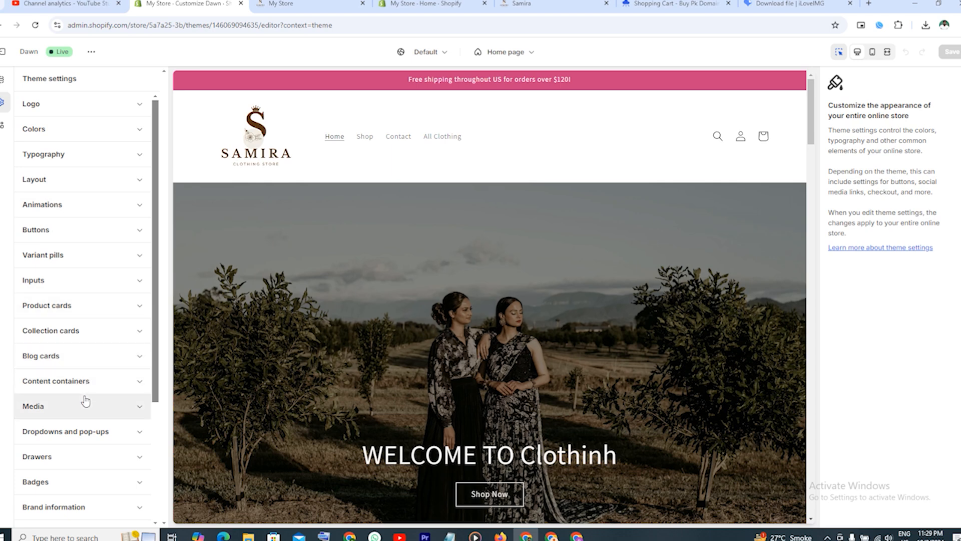
pyautogui.scroll(-1, 87, 381)
pyautogui.scroll(1, 88, 376)
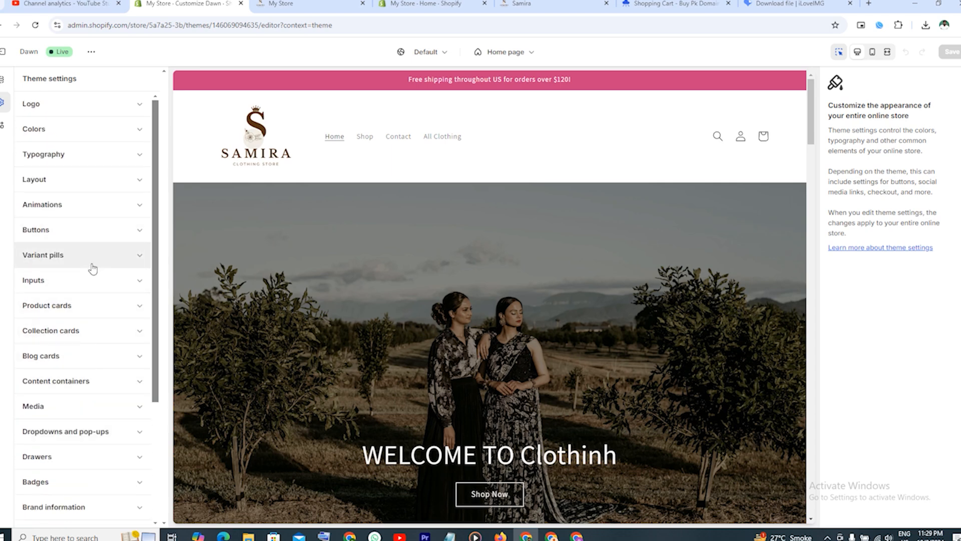
pyautogui.scroll(-3, 88, 325)
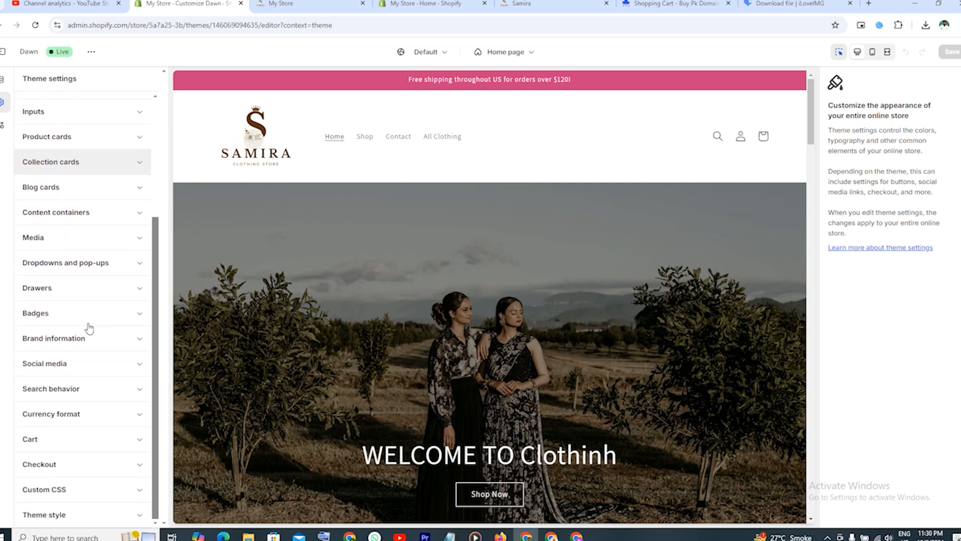
pyautogui.click(75, 372)
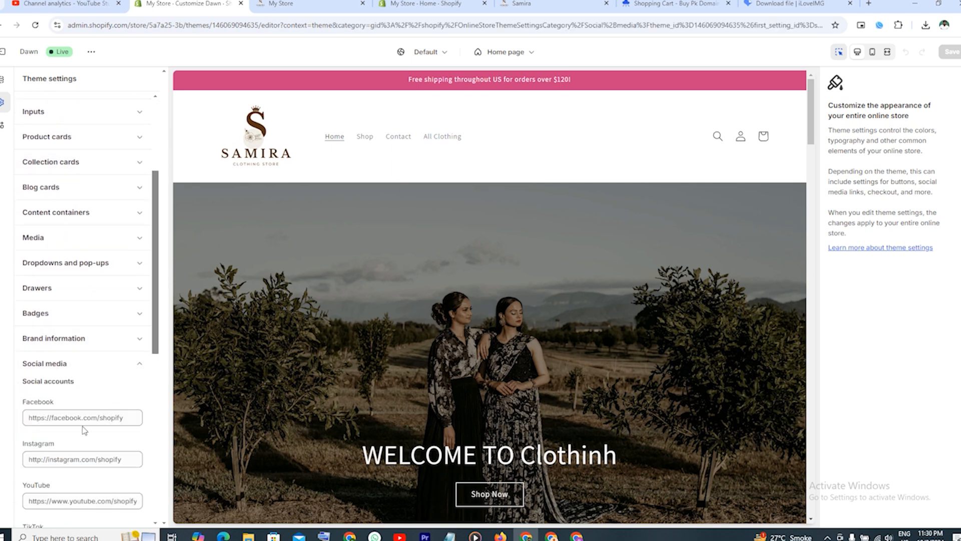
pyautogui.click(31, 417)
pyautogui.scroll(-2, 83, 358)
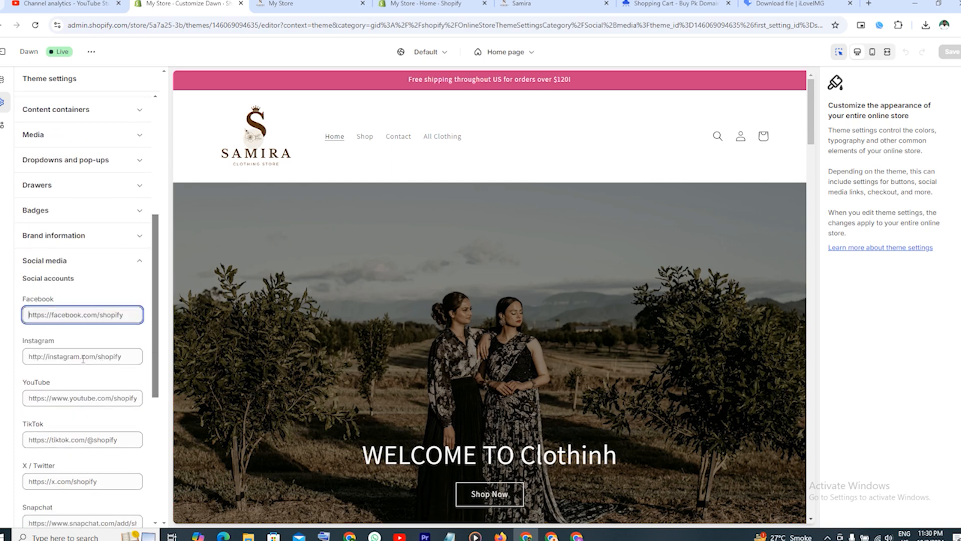
pyautogui.click(30, 398)
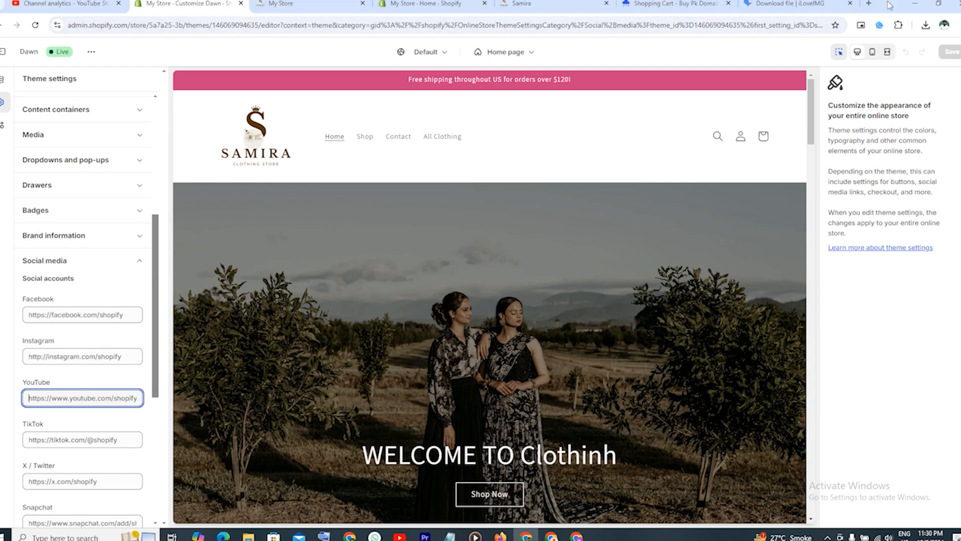
# Step: Search for Facebook in a new tab and copy the facebook.com address
pyautogui.click(869, 4)
pyautogui.write('fa')
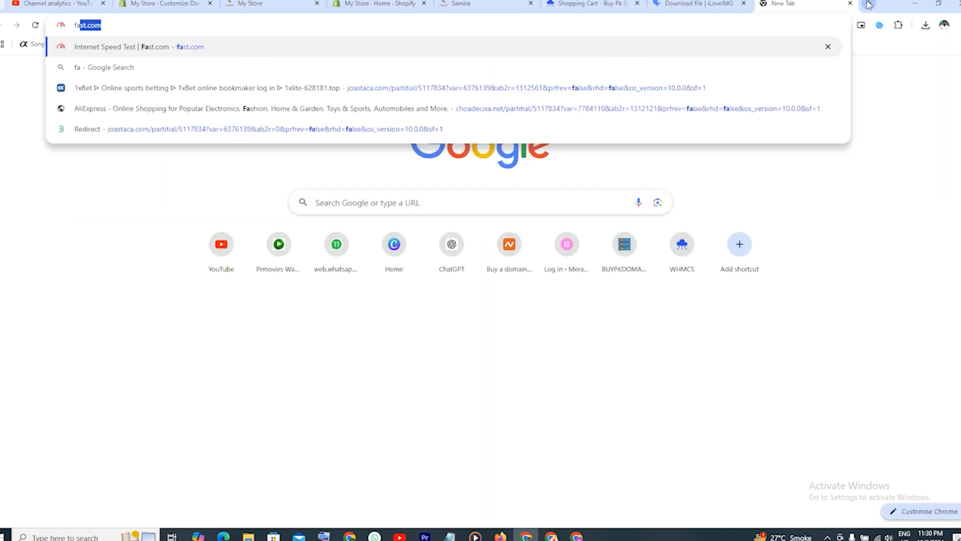
pyautogui.write('cw')
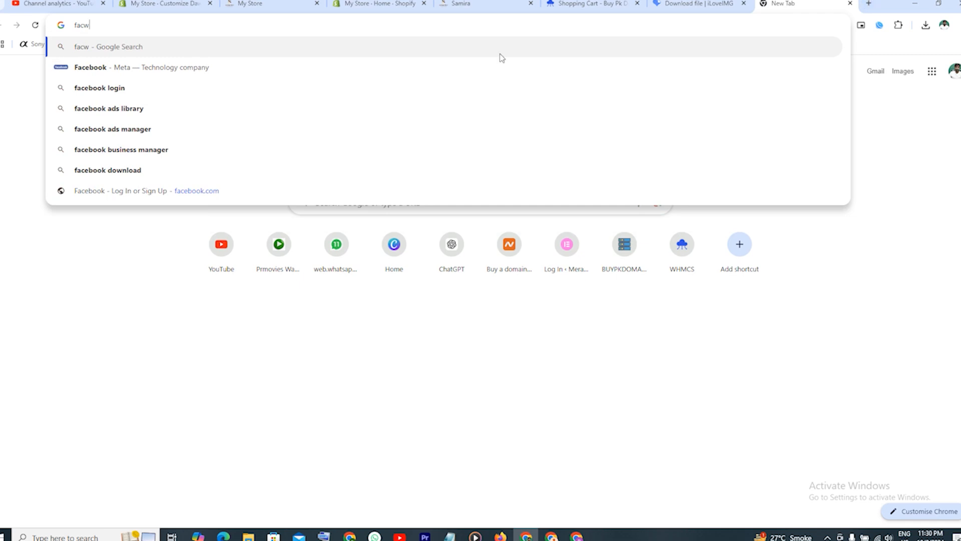
pyautogui.click(220, 67)
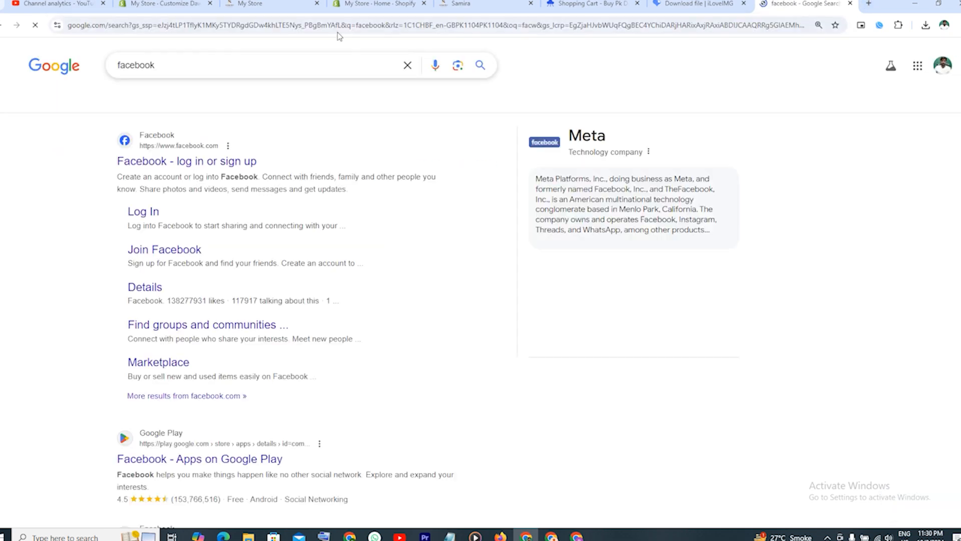
pyautogui.click(297, 28)
pyautogui.hotkey('ctrl', 'c')
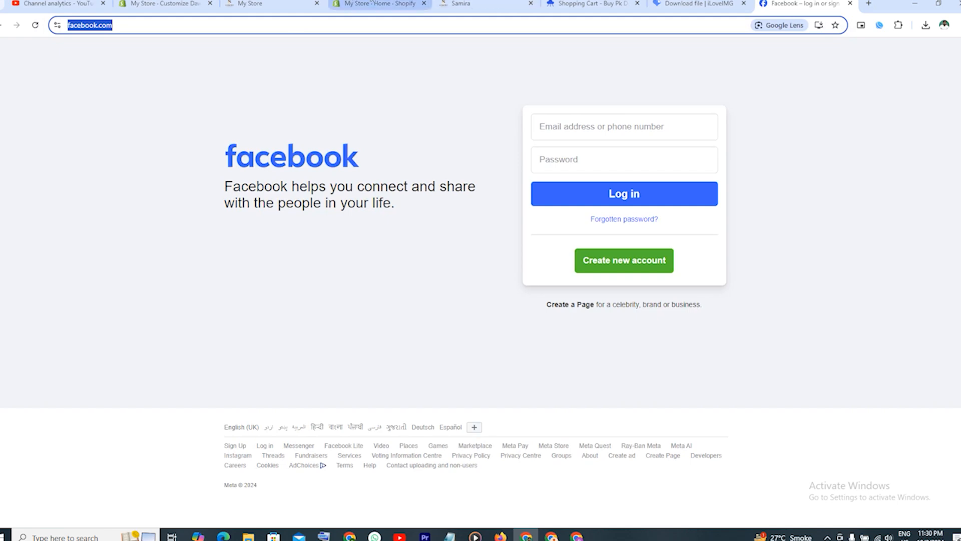
pyautogui.click(372, 4)
pyautogui.click(160, 4)
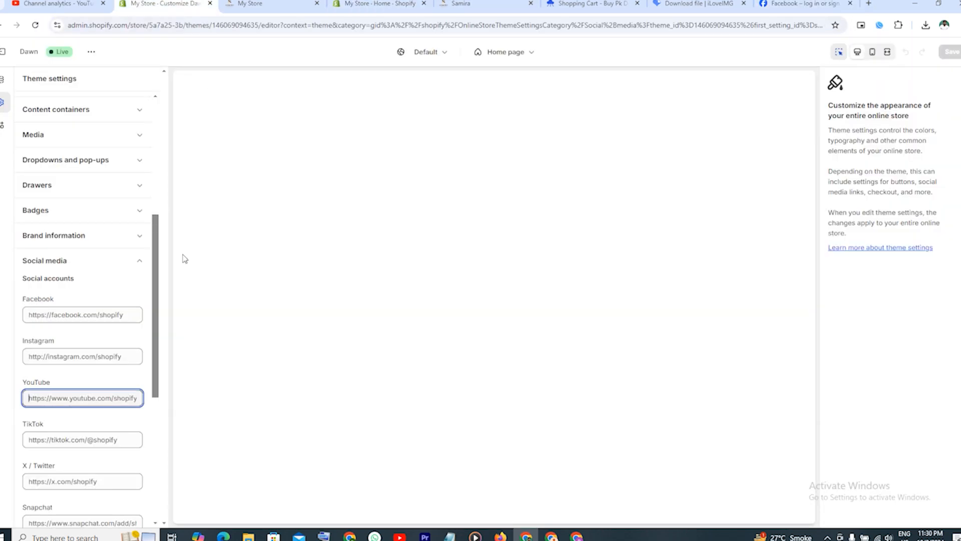
pyautogui.click(90, 309)
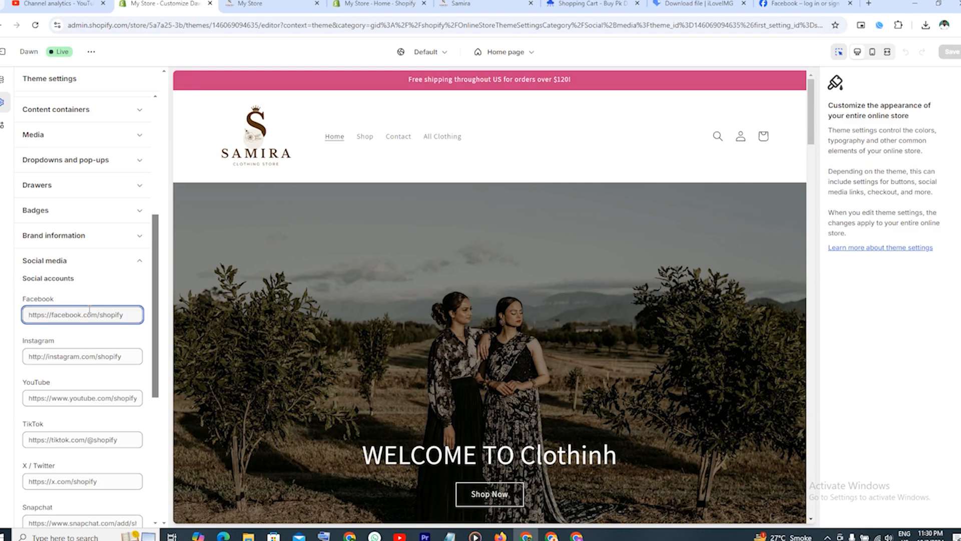
pyautogui.hotkey('ctrl', 'v')
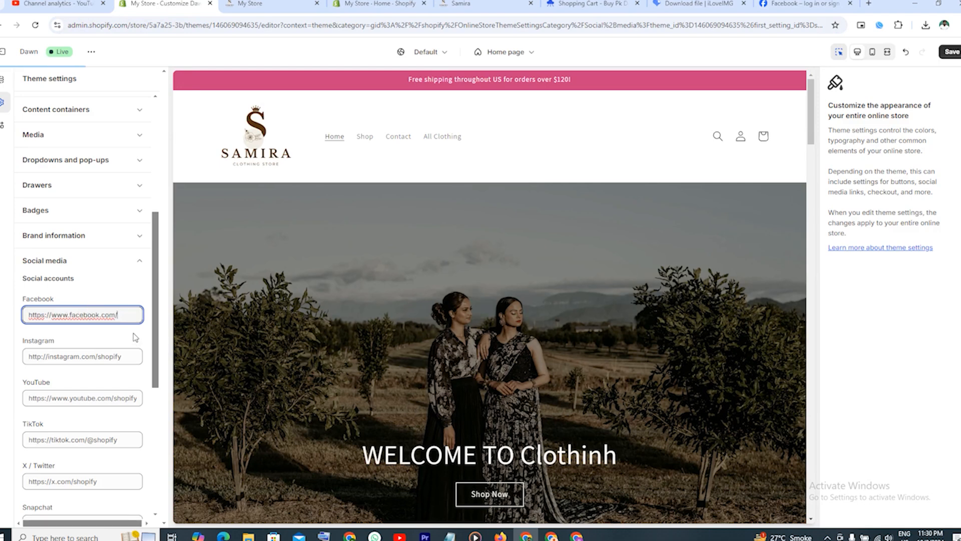
pyautogui.click(78, 357)
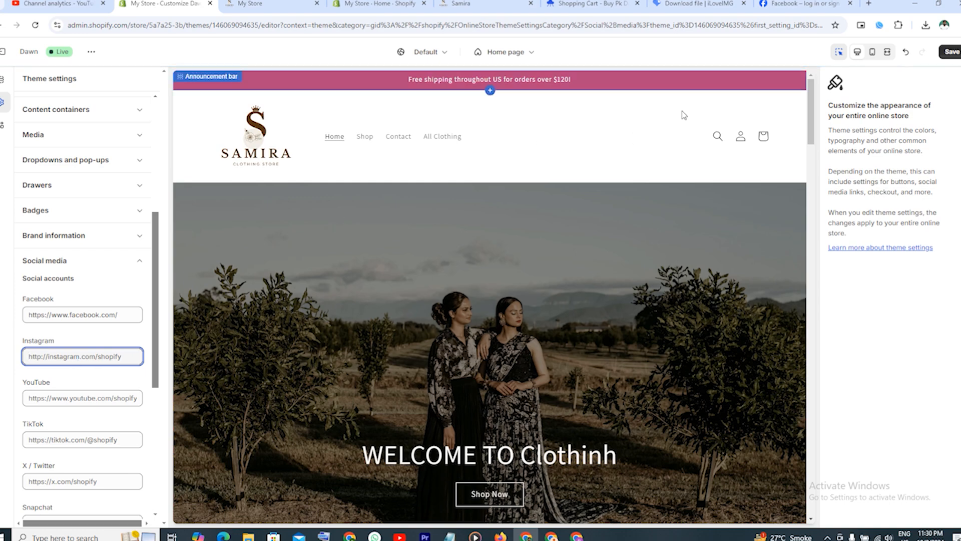
pyautogui.click(951, 51)
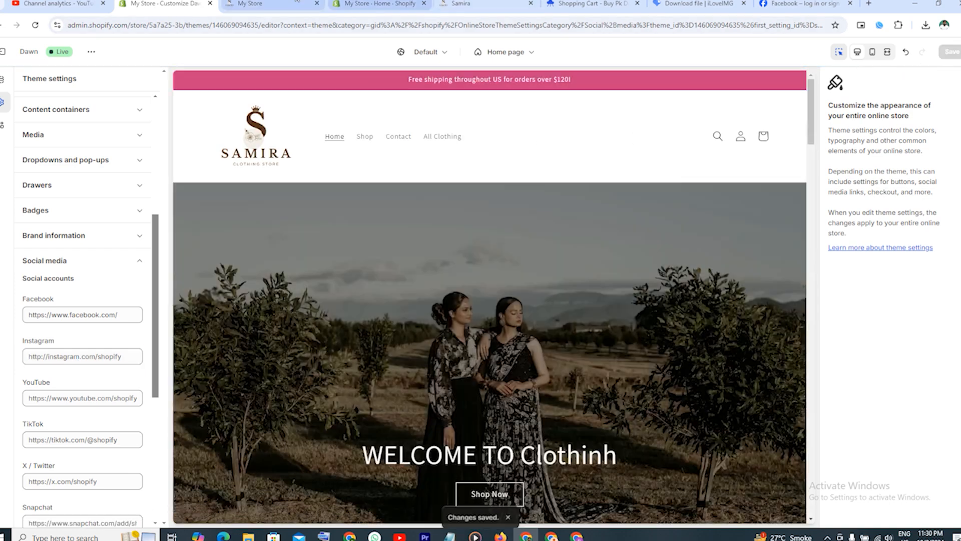
pyautogui.click(292, 4)
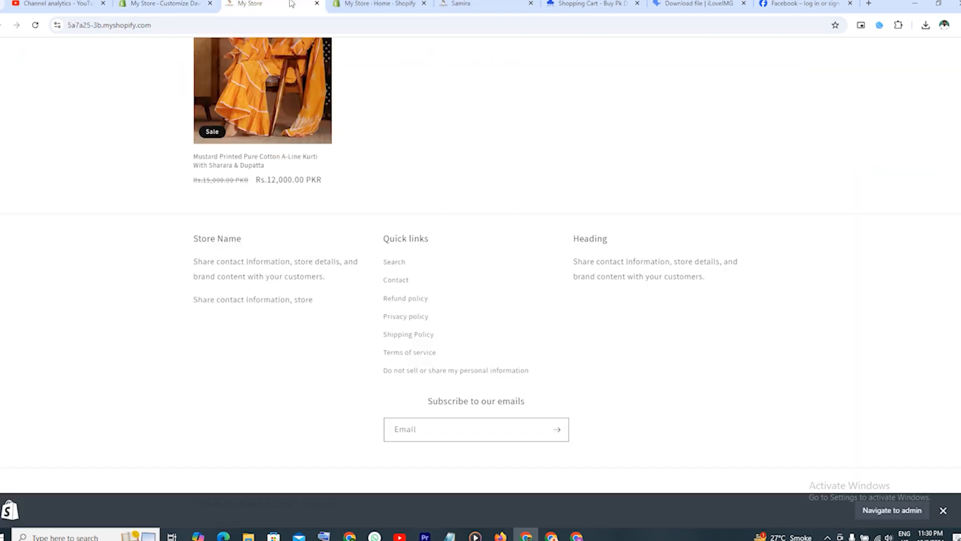
# Step: Reload the storefront to confirm the footer's Facebook icon, then scroll back to the top
pyautogui.click(34, 26)
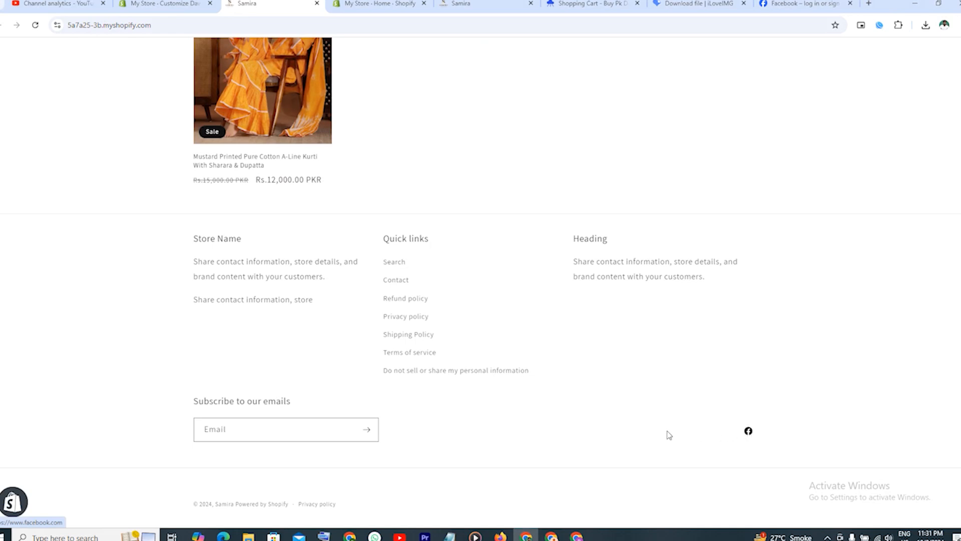
pyautogui.scroll(20, 675, 431)
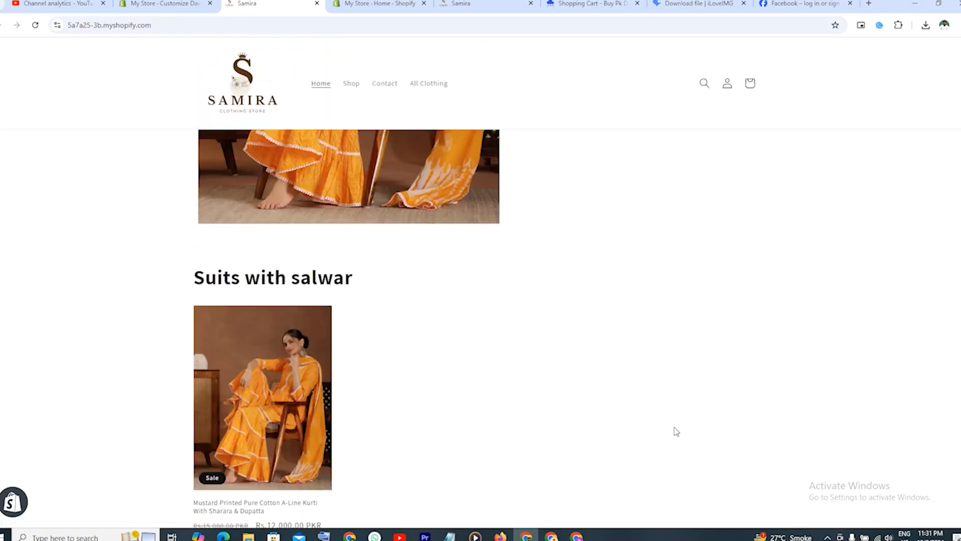
pyautogui.scroll(10, 676, 431)
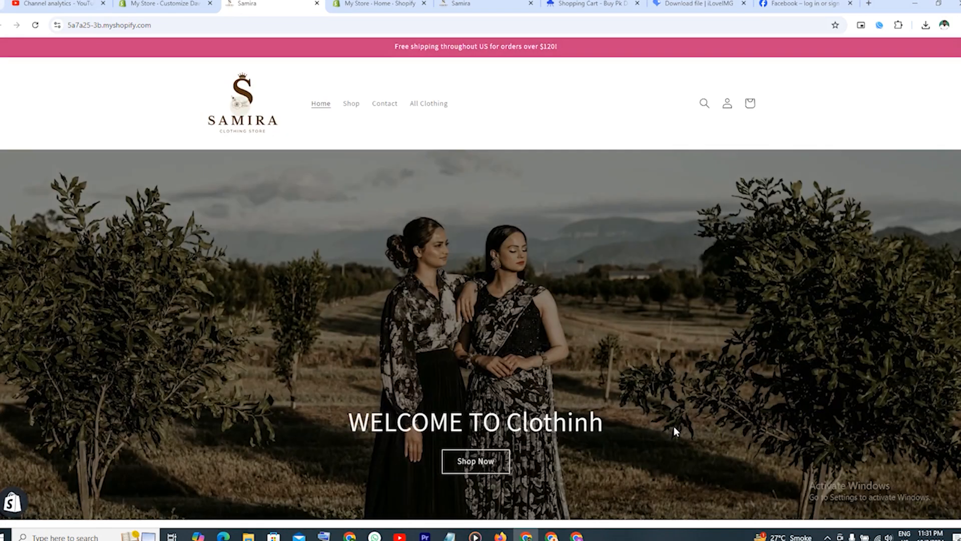